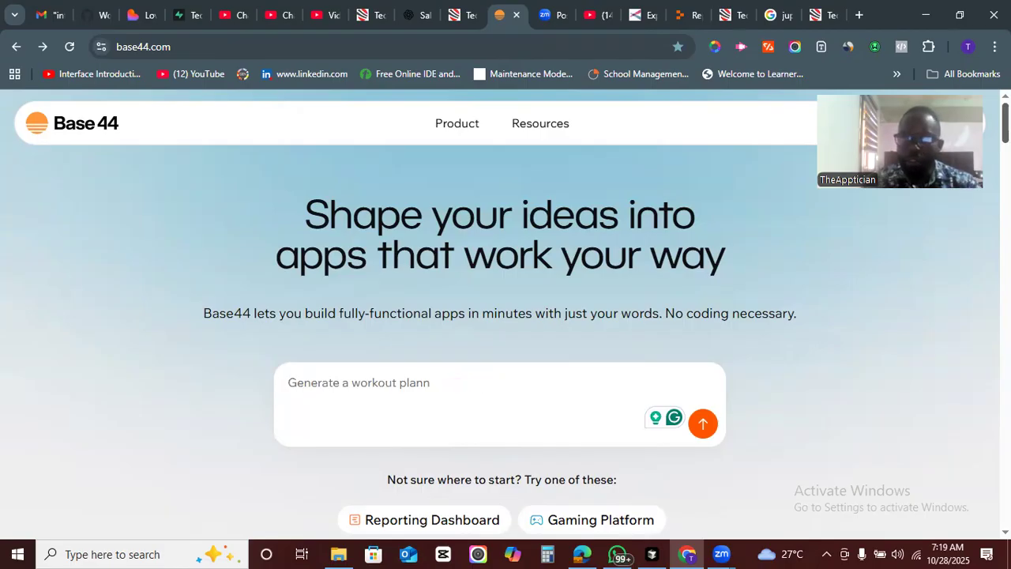
scroll(500, 315, down, 2)
scroll(500, 316, up, 2)
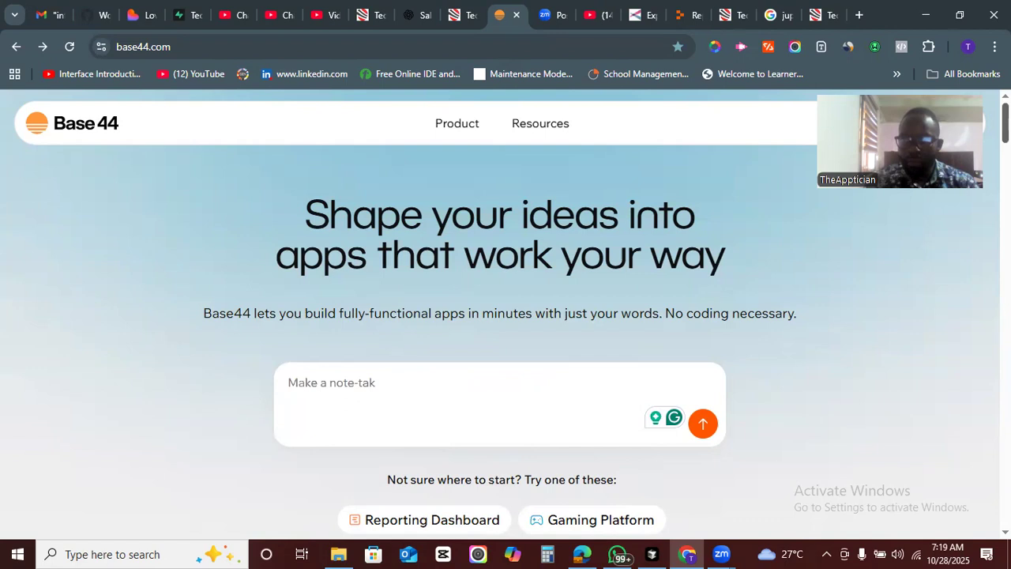
scroll(499, 332, down, 1)
scroll(500, 331, up, 1)
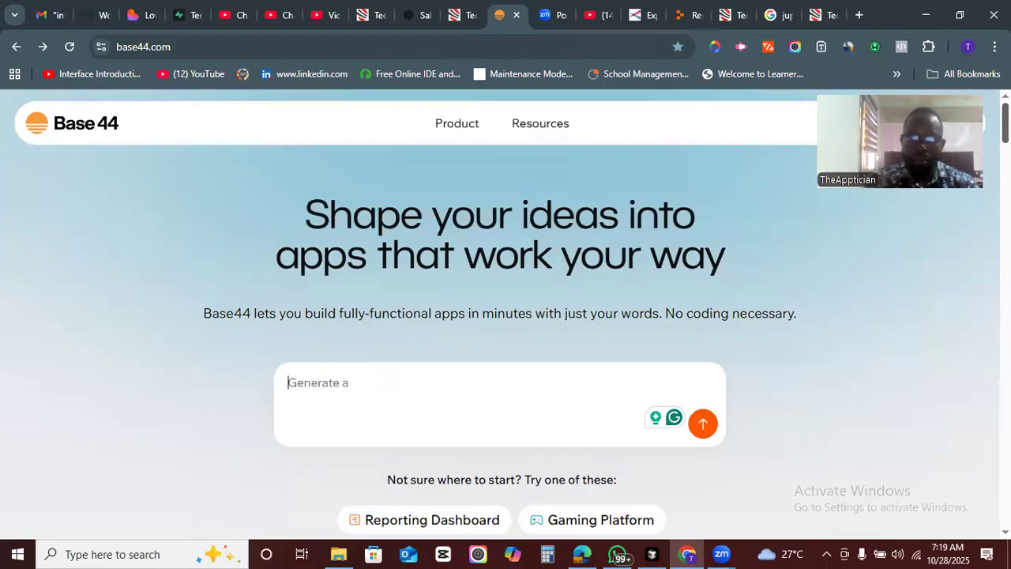
scroll(549, 291, down, 1)
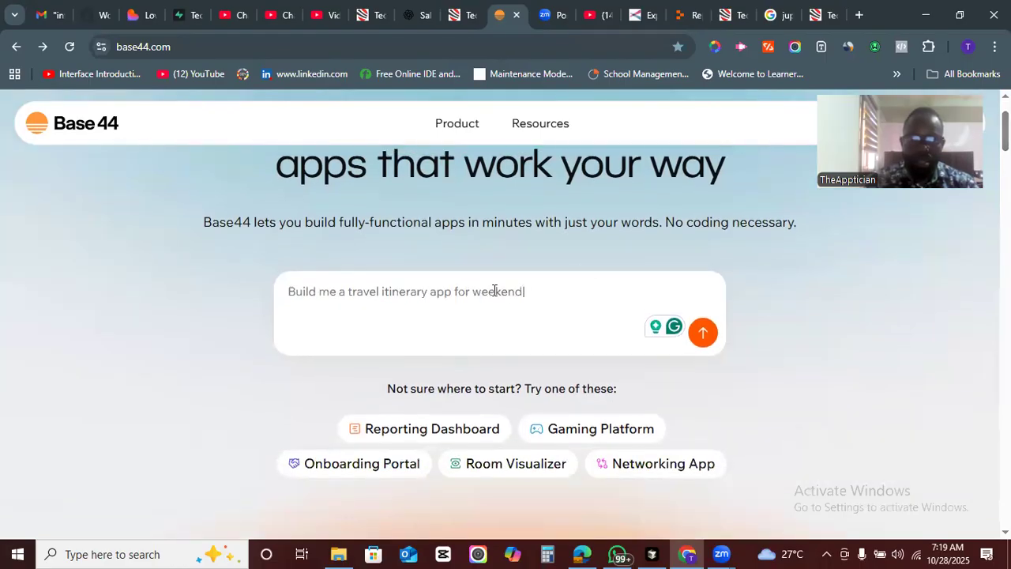
scroll(505, 308, up, 1)
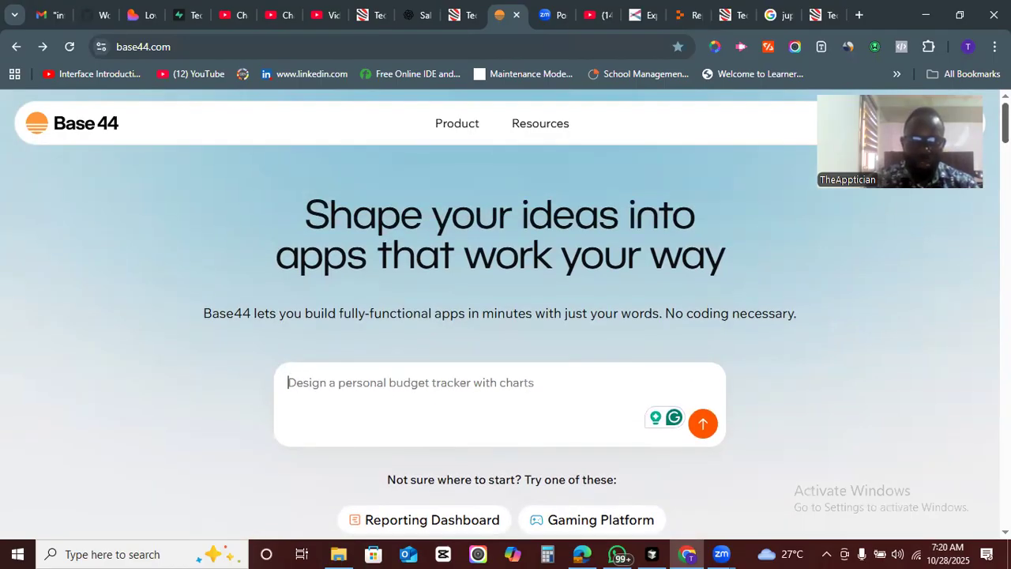
- Enter the app prompt "Build me a Medical Booking application with a sleek frontend and dashboards for", accepting the spelling fix for frontend
scroll(506, 308, down, 1)
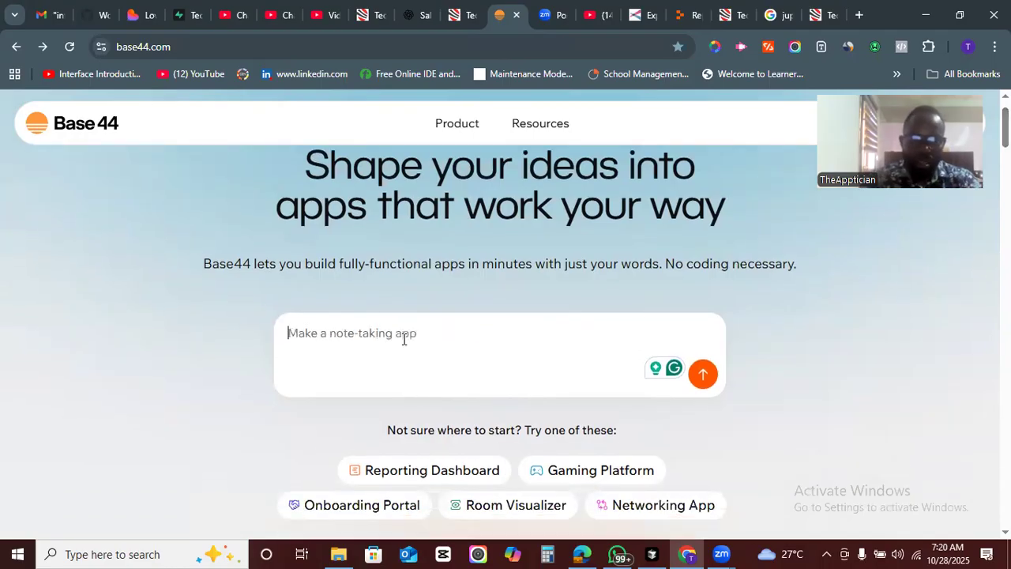
text(Build me a )
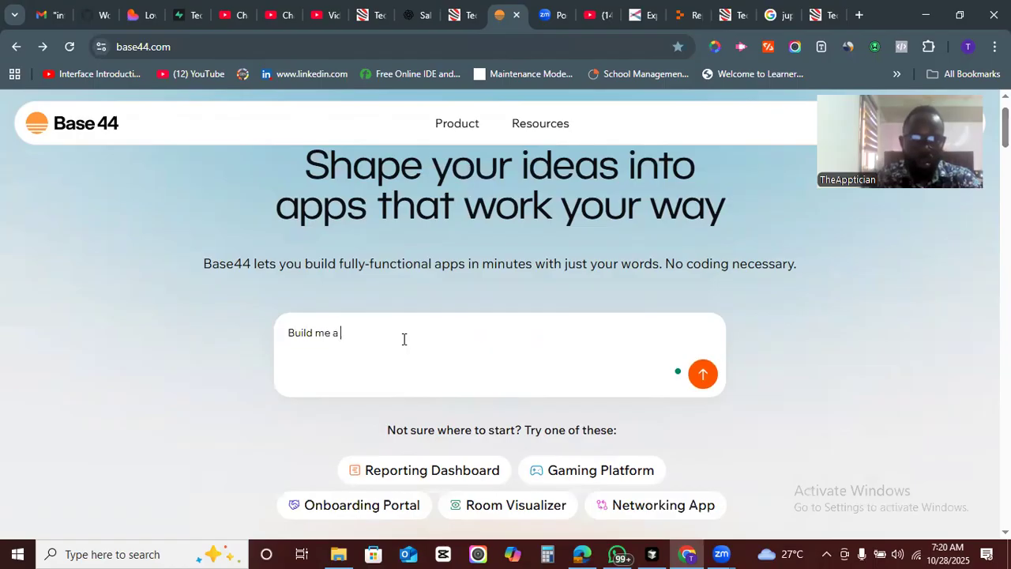
text(Medical)
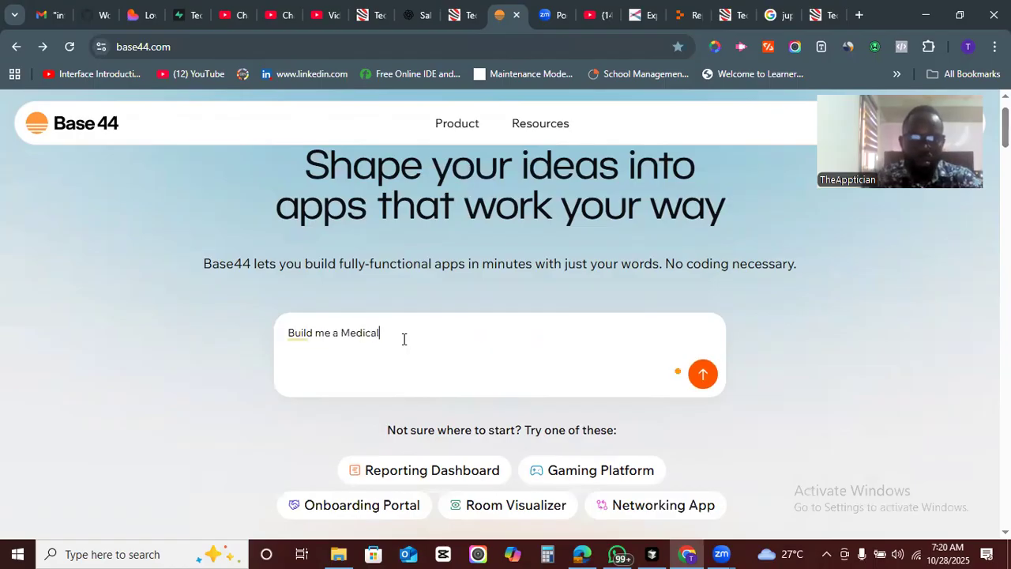
text( Booking)
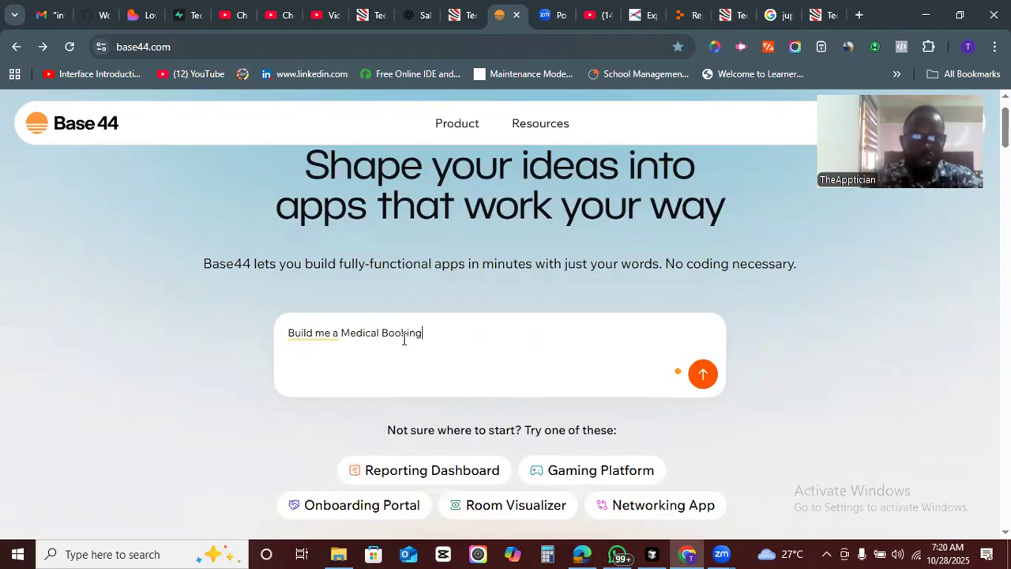
text( application)
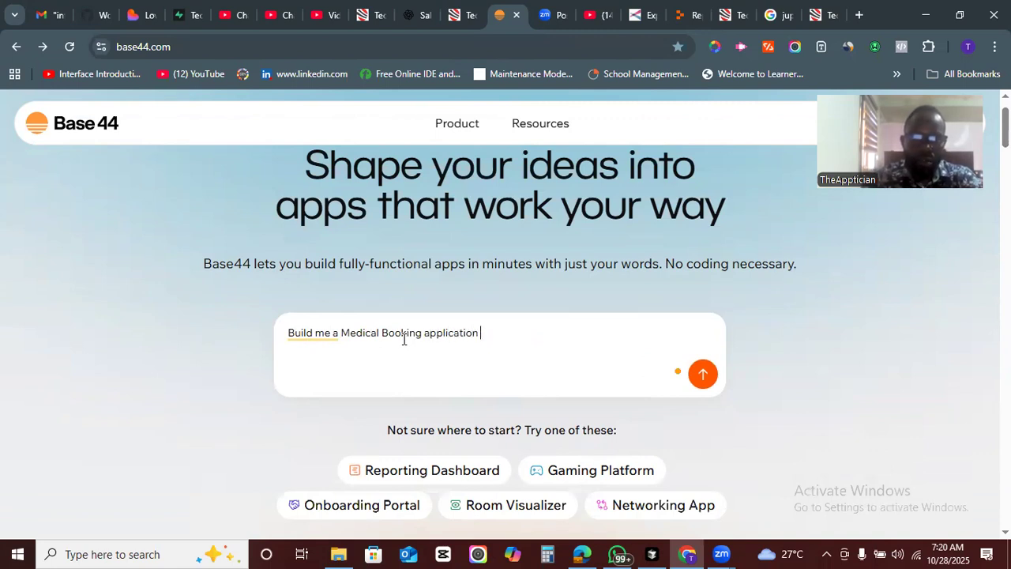
text( with a sleek froentend and d)
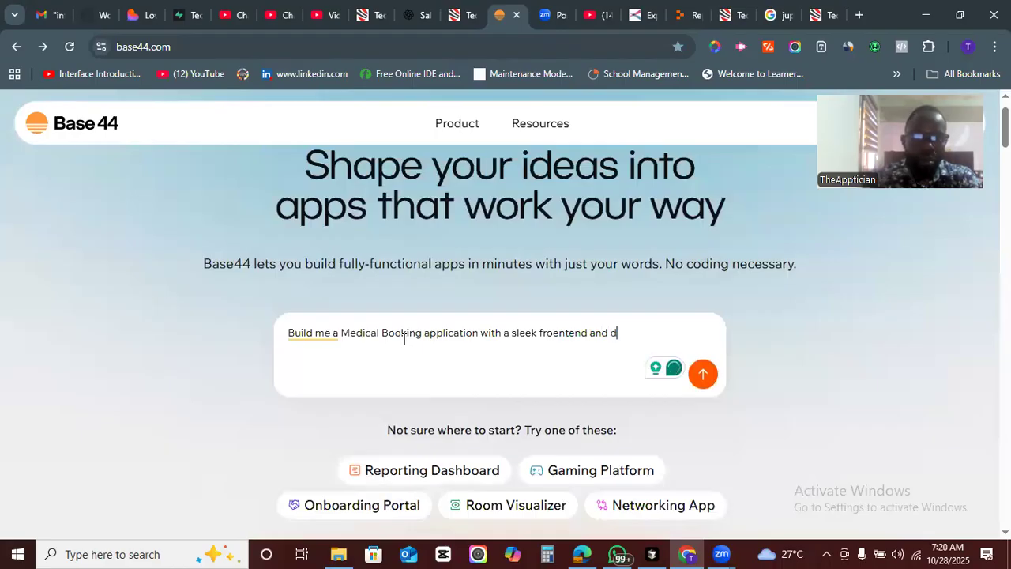
text(ashboa)
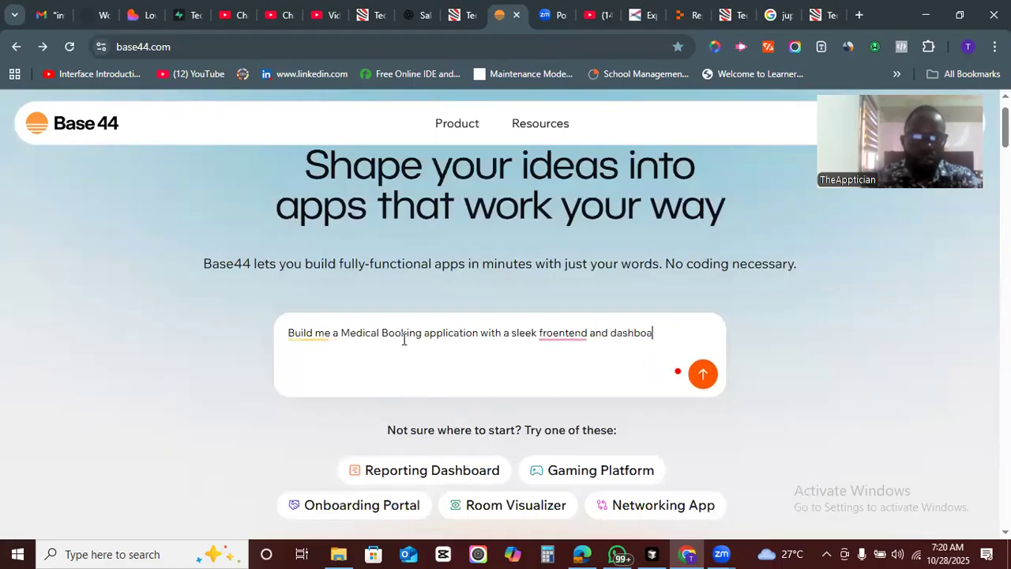
text(rds for)
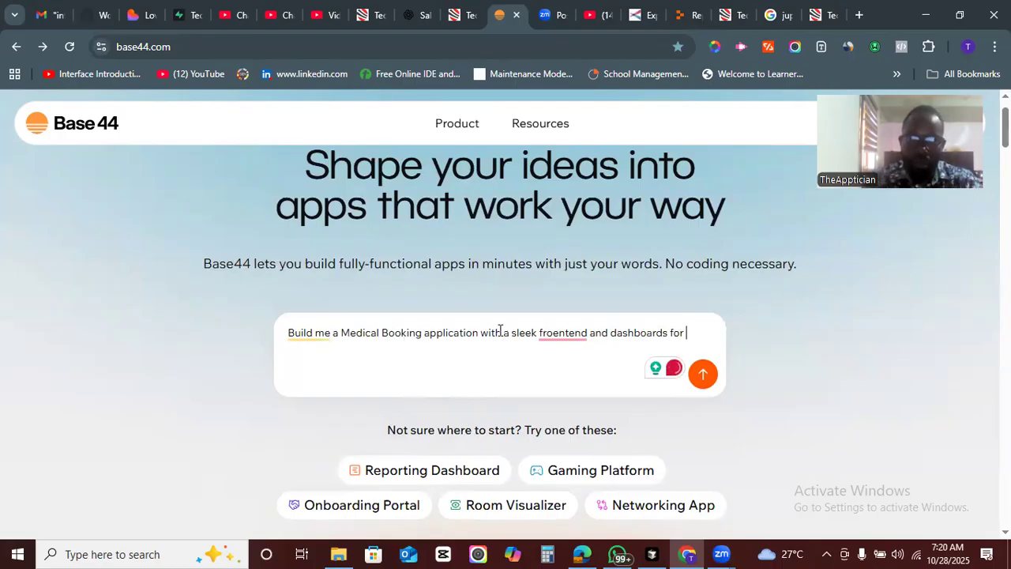
mouse_move(559, 339)
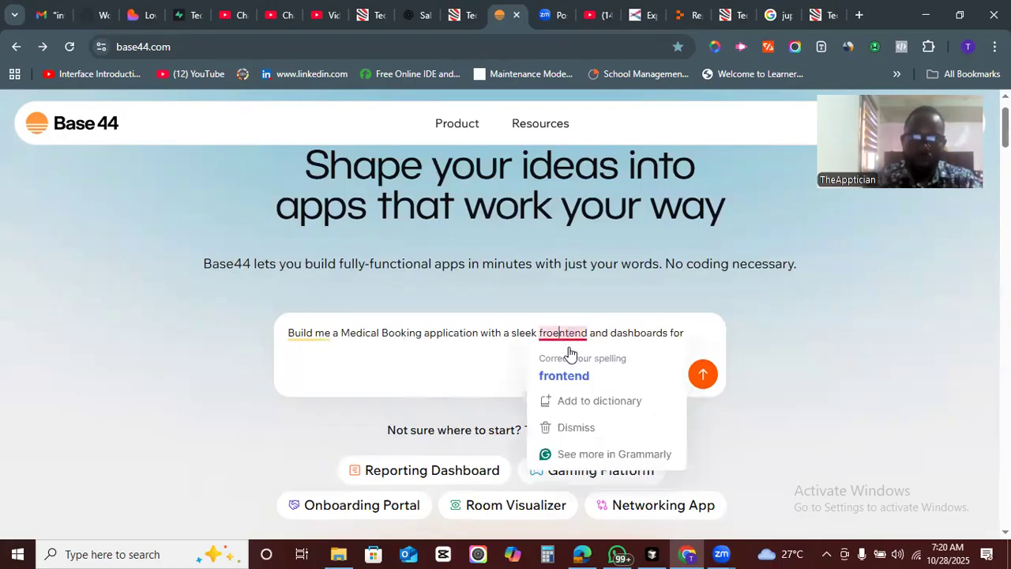
click(574, 377)
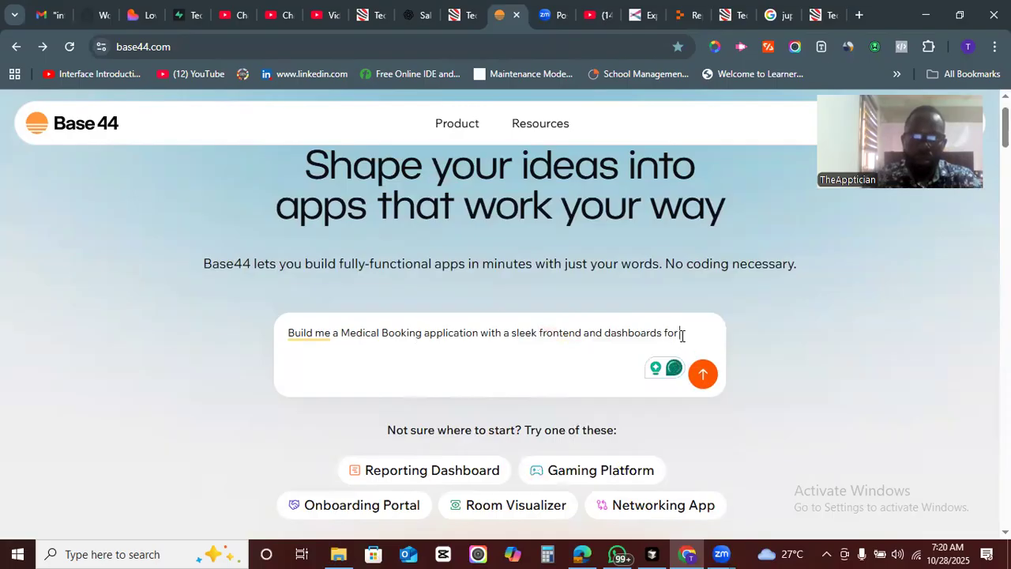
- Continue the prompt with "Patients, Doctors, and create a system where Patients can seek medical attention direct"
text(Patie)
text(n)
text(ts)
text(. Docto)
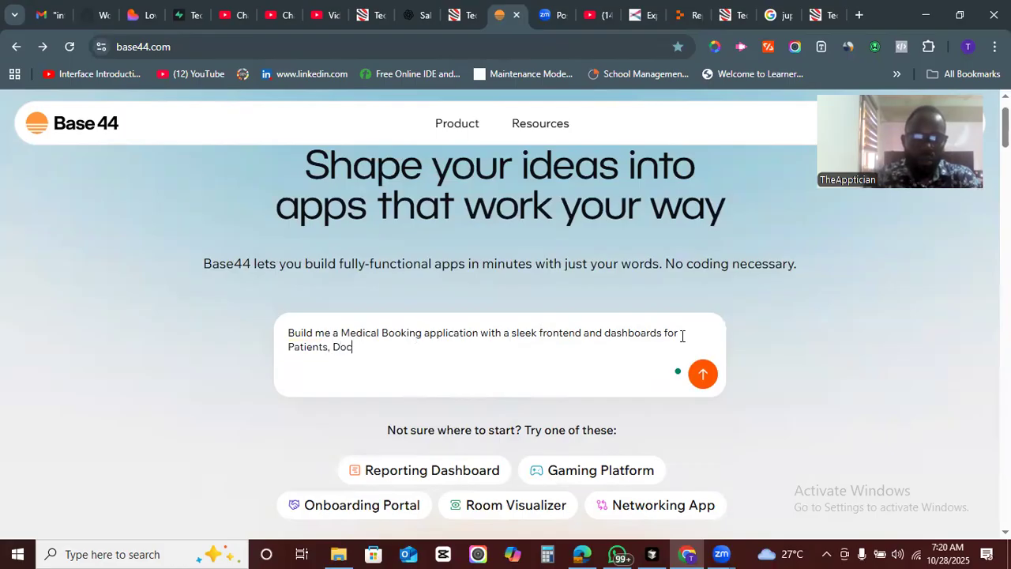
text(rs,)
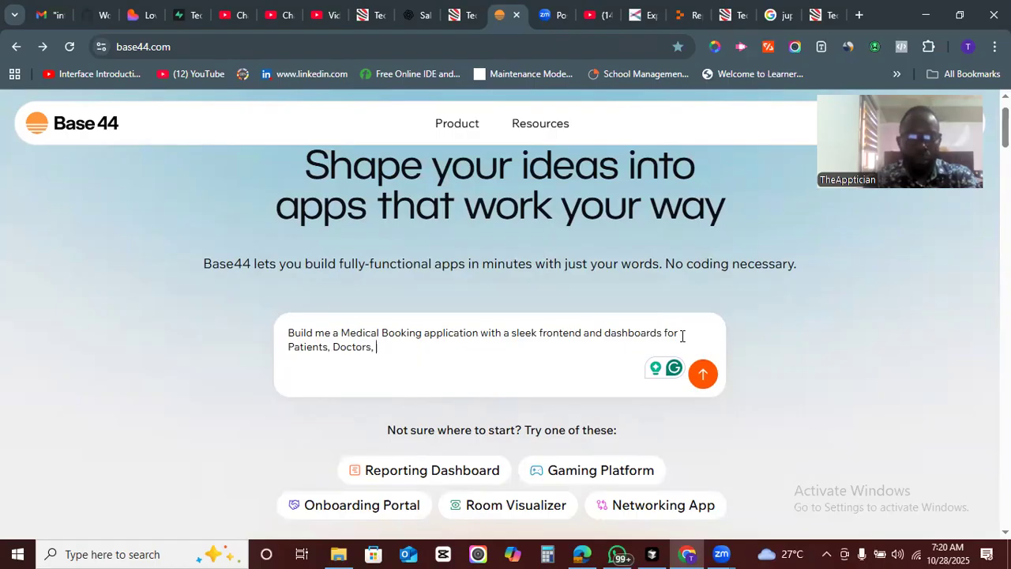
text(and)
text( create a system where Patients can seek medical attention direc)
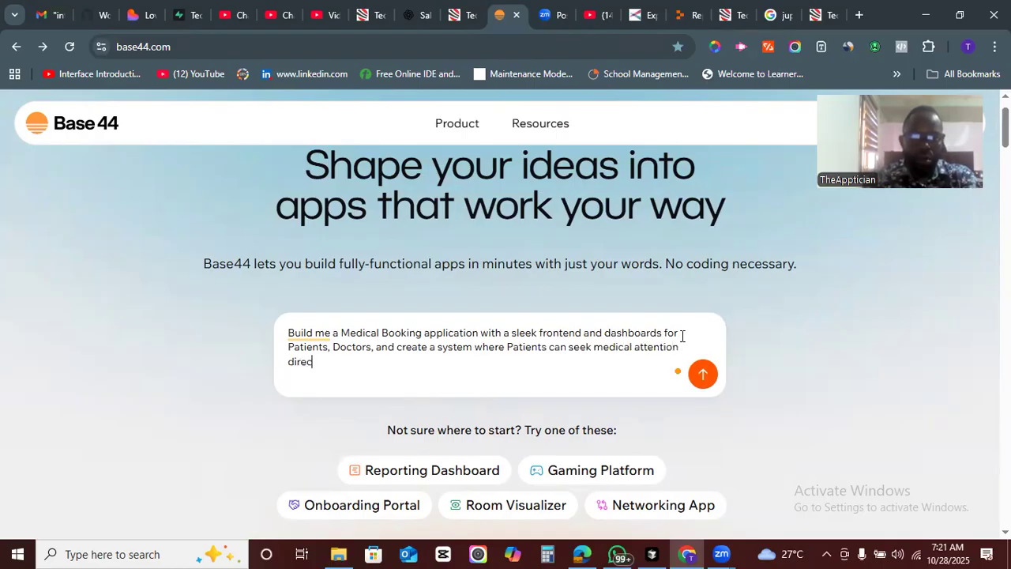
text(tly on t)
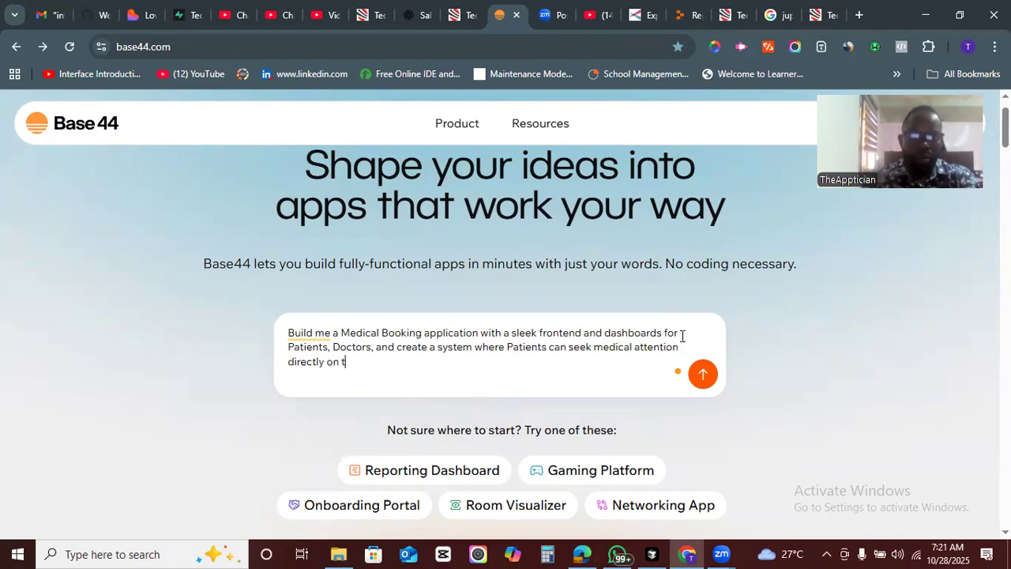
text(he app via)
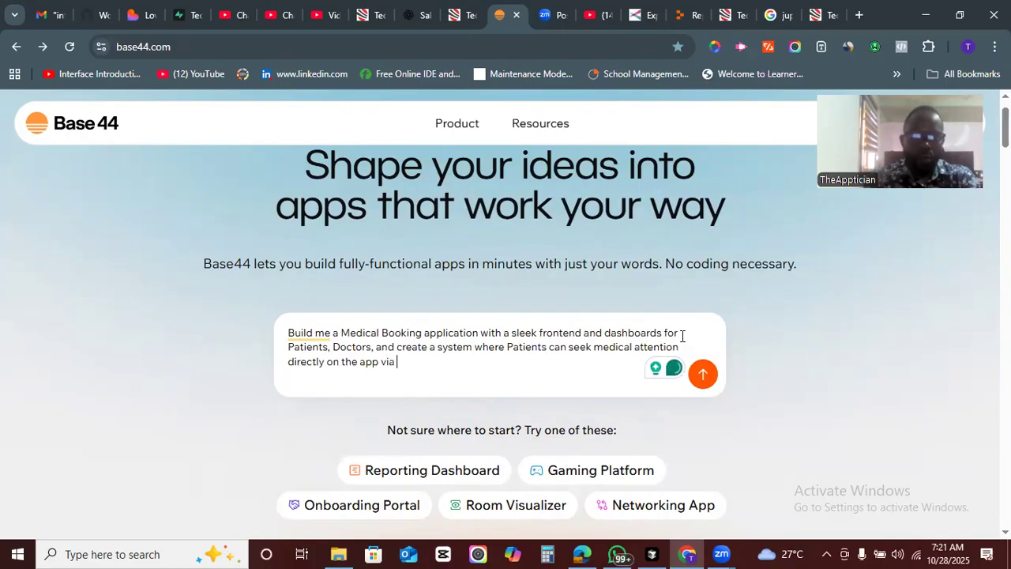
- Extend the prompt with "ly on the app via a chatting system", replacing the word chats
text(chats)
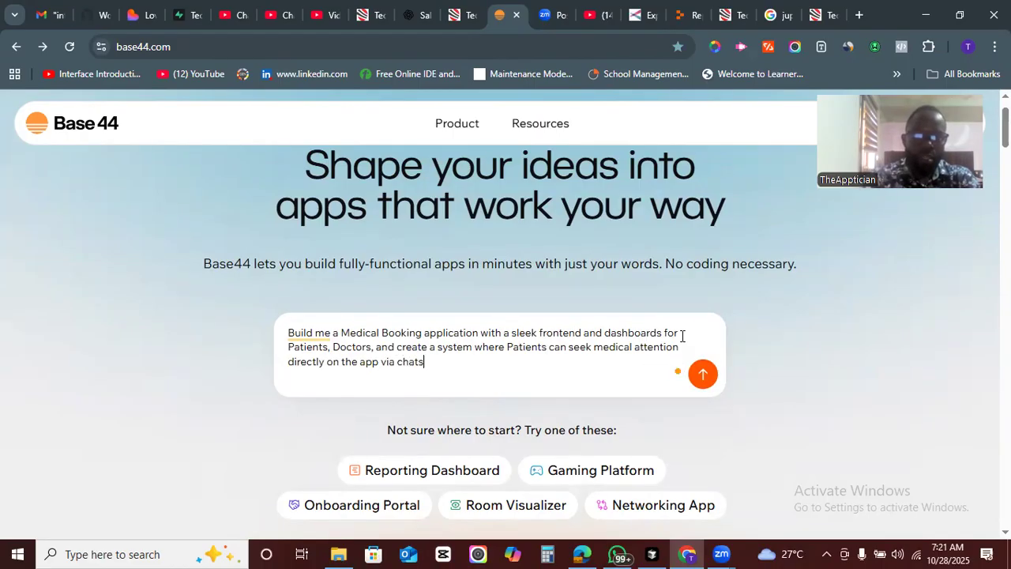
key(BackSpace)
key(BackSpace)
key(BackSpace)
key(BackSpace)
key(BackSpace)
text(a)
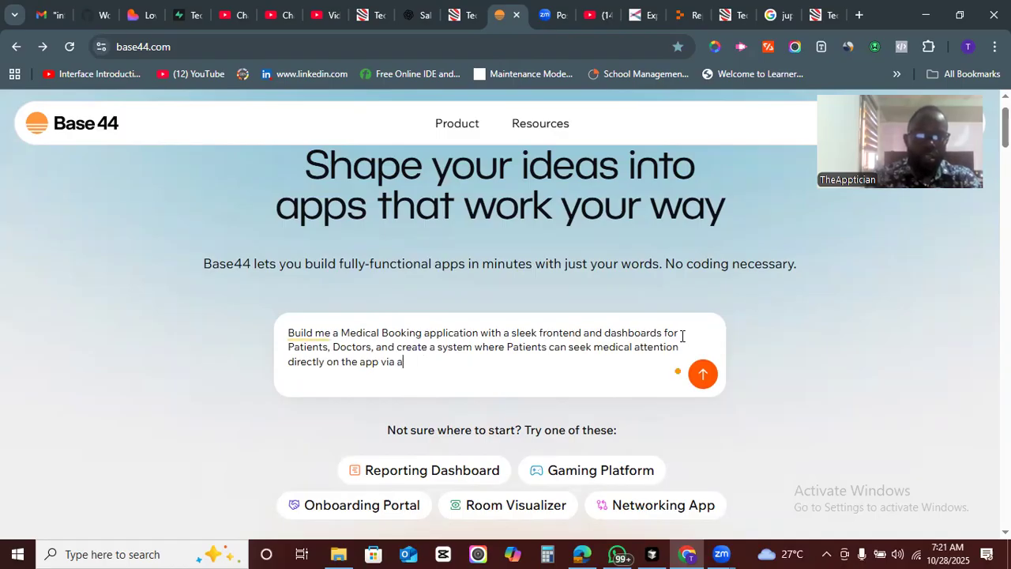
text( chatti)
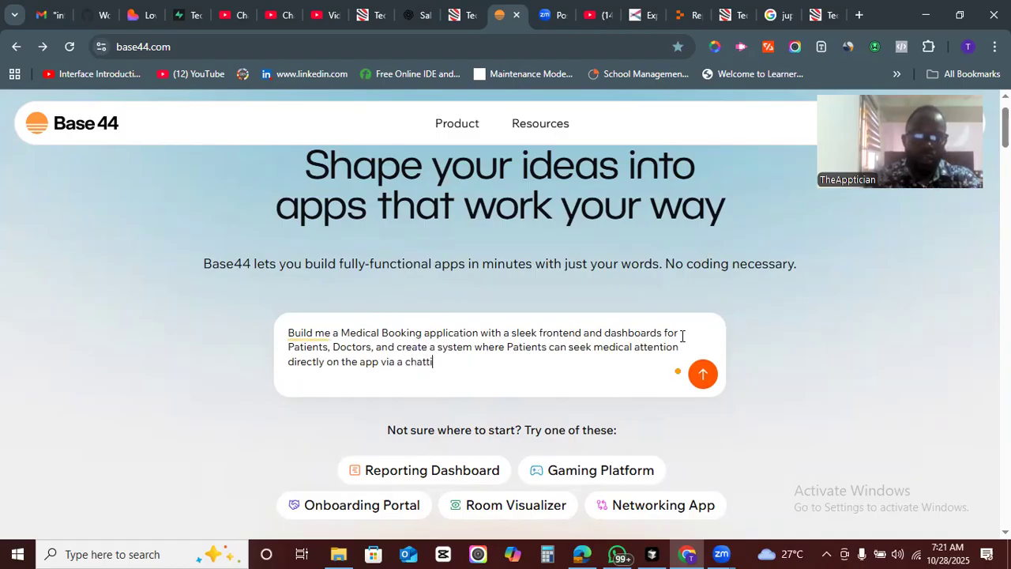
text(ng system, a video call)
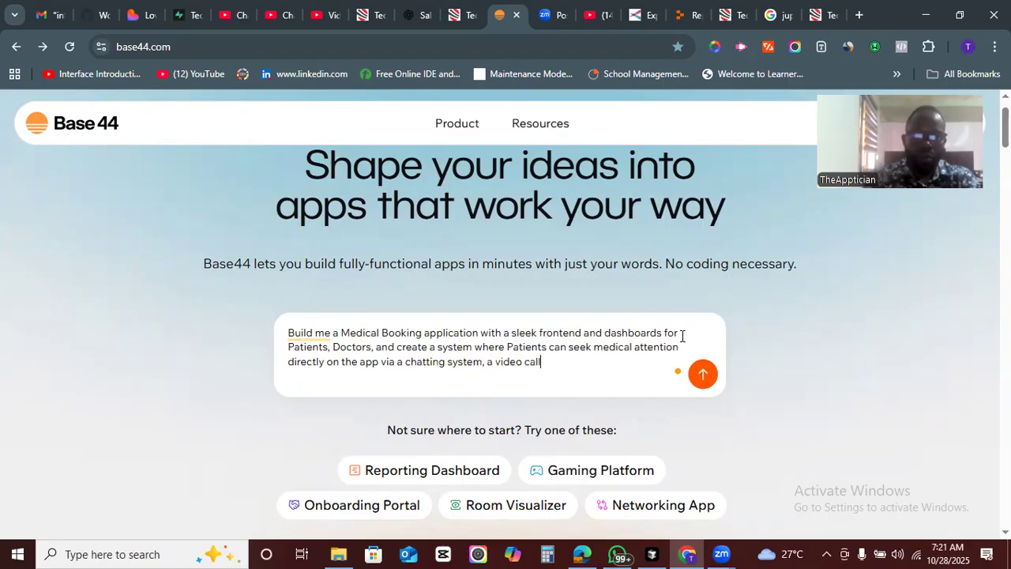
- Add ", book a video call" to the prompt, revising the wording of the video call phrase
key(BackSpace)
key(BackSpace)
key(BackSpace)
key(BackSpace)
key(BackSpace)
key(BackSpace)
key(BackSpace)
key(BackSpace)
key(BackSpace)
key(BackSpace)
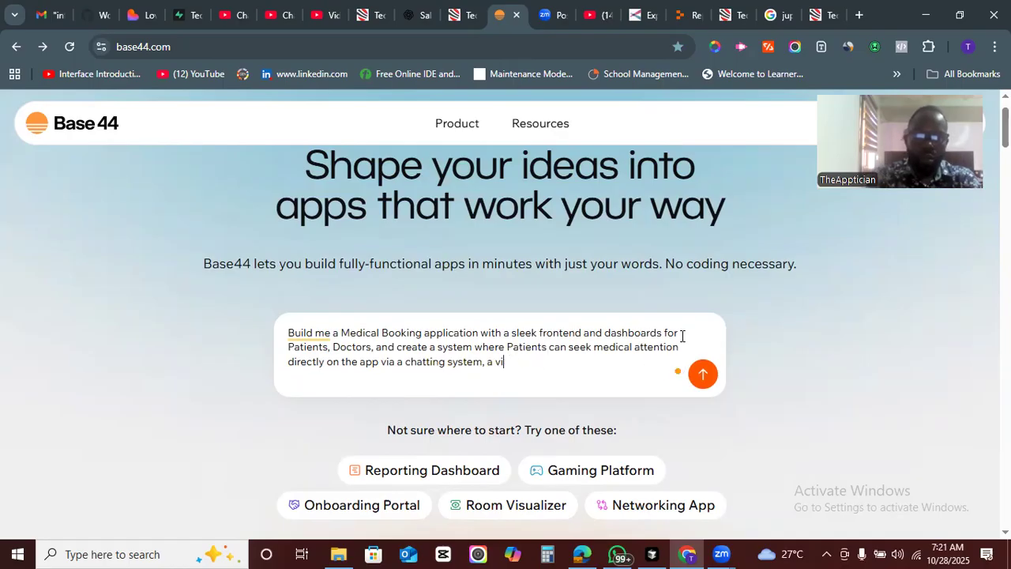
key(BackSpace)
text(book a vide)
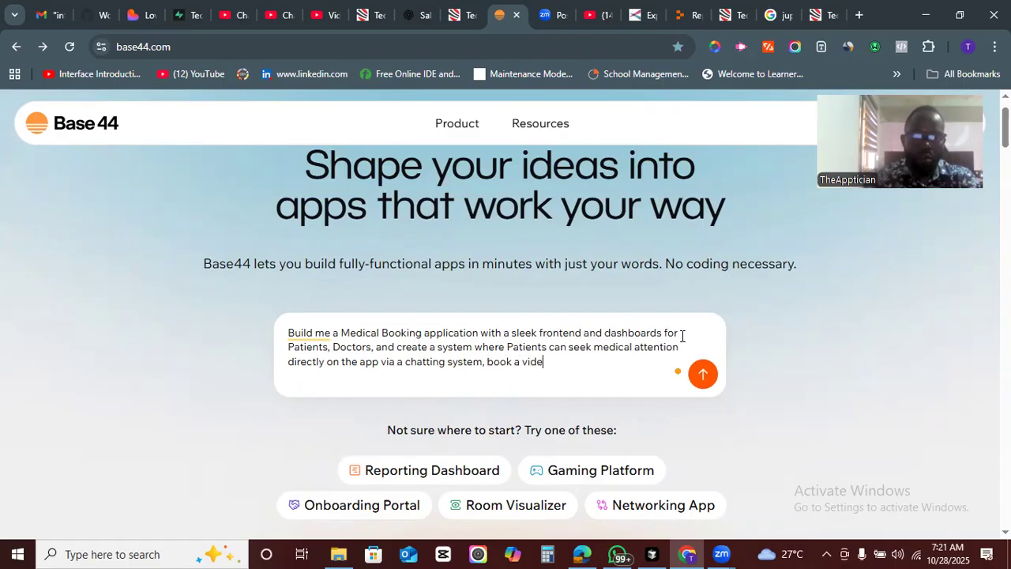
text(o call)
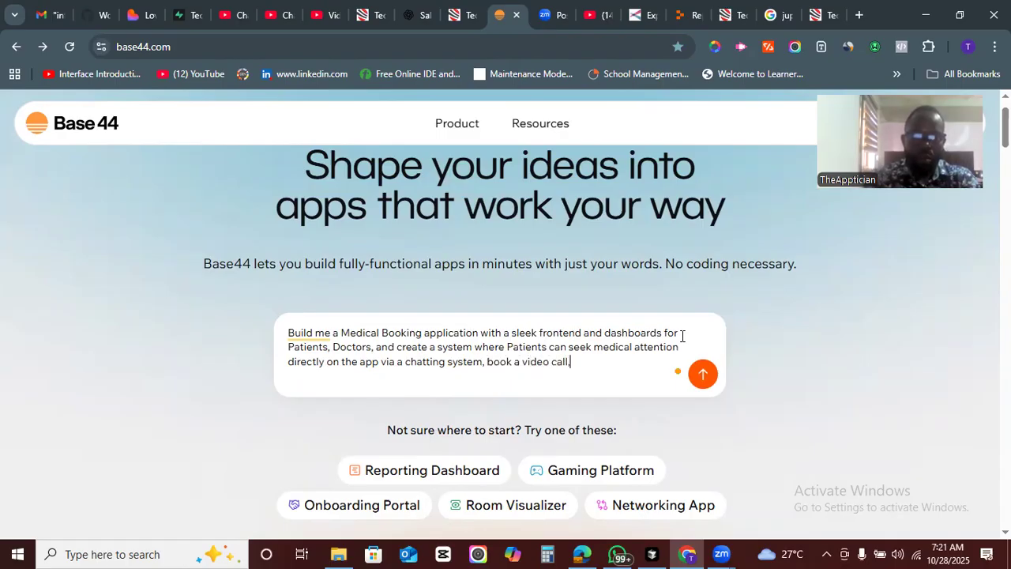
text(, recieve)
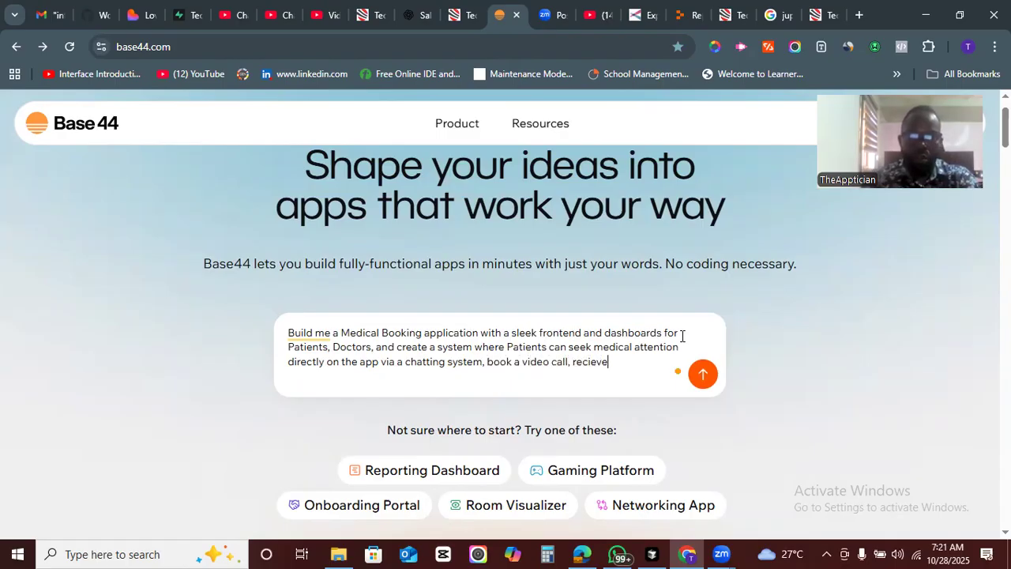
- Append ", recieve body stats" to the prompt, replacing the word medical with body
key(BackSpace)
text(medical stats)
key(BackSpace)
key(BackSpace)
key(BackSpace)
key(BackSpace)
key(BackSpace)
key(BackSpace)
key(BackSpace)
key(BackSpace)
key(BackSpace)
key(BackSpace)
key(BackSpace)
key(BackSpace)
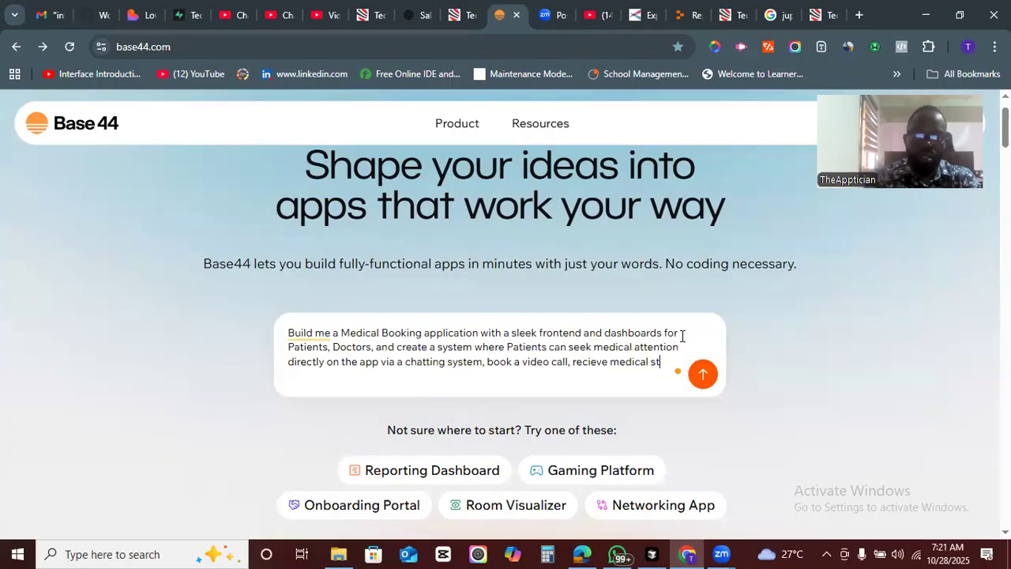
text(body stats)
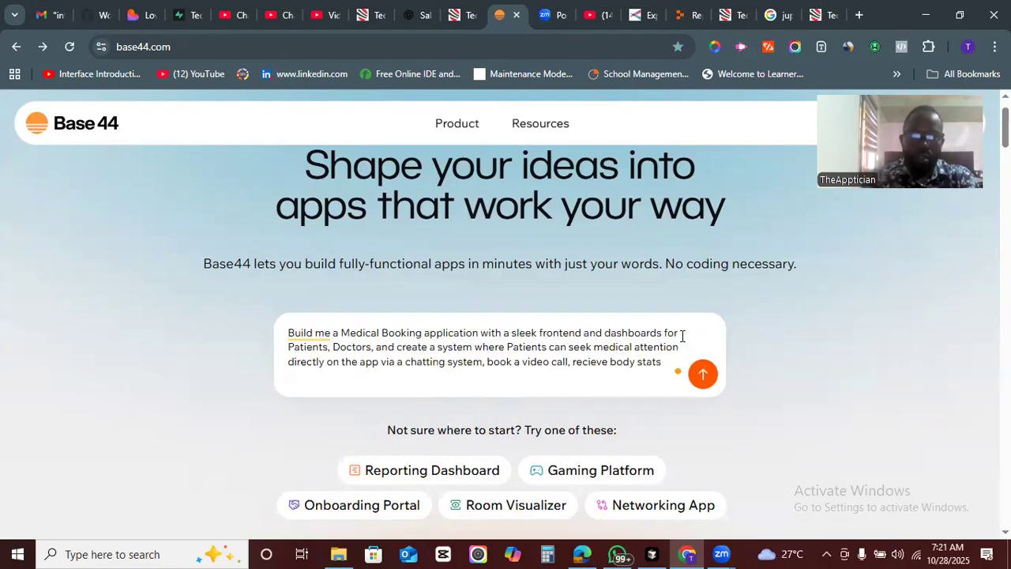
text( like Bloog)
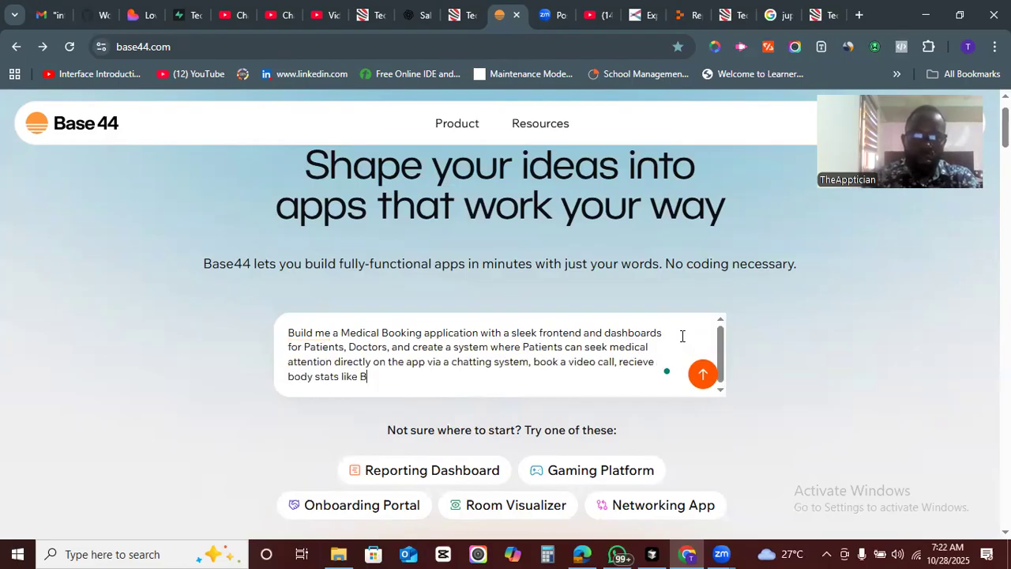
- Extend the body stats phrase with "like Blood Pressure, Temperature, BMI," correcting typos along the way
key(BackSpace)
key(BackSpace)
text(d Pressure)
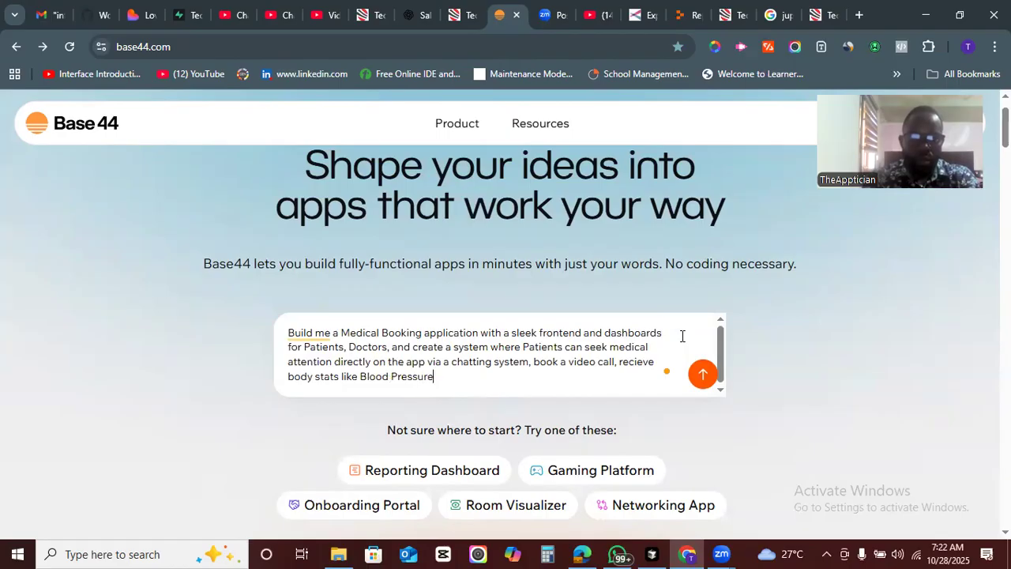
text(, T)
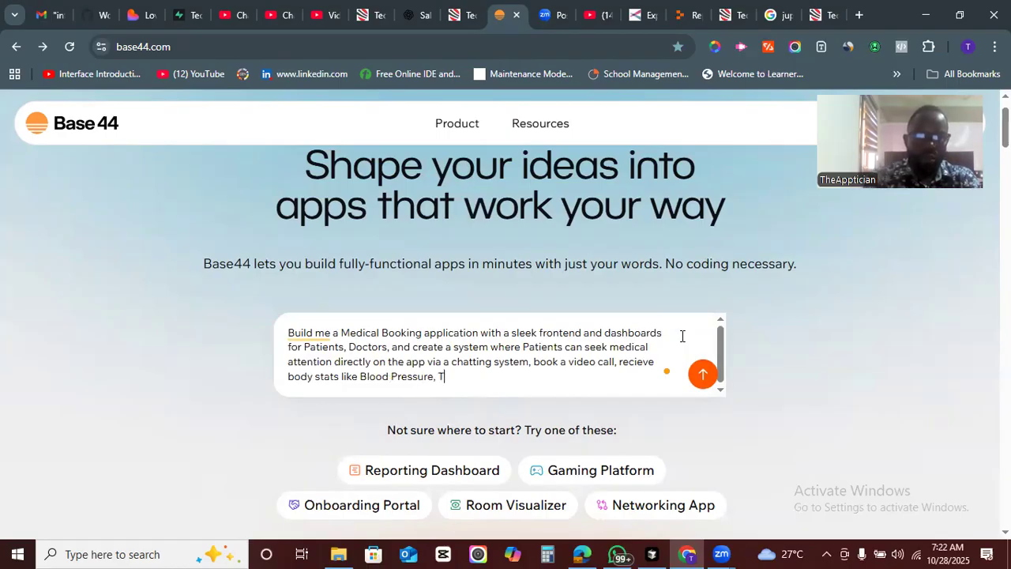
text(emperatyur)
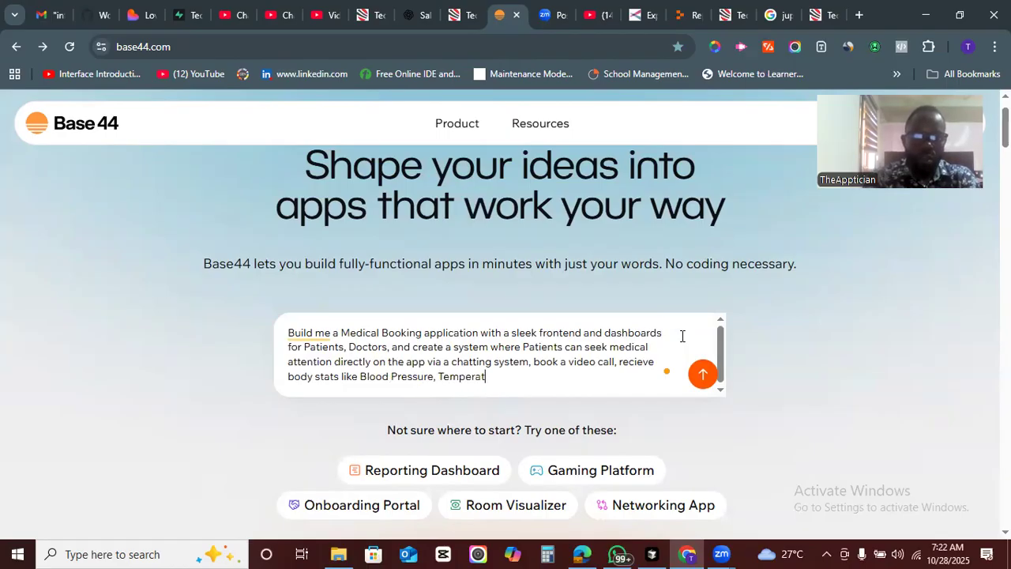
key(BackSpace)
key(BackSpace)
key(BackSpace)
text(ure)
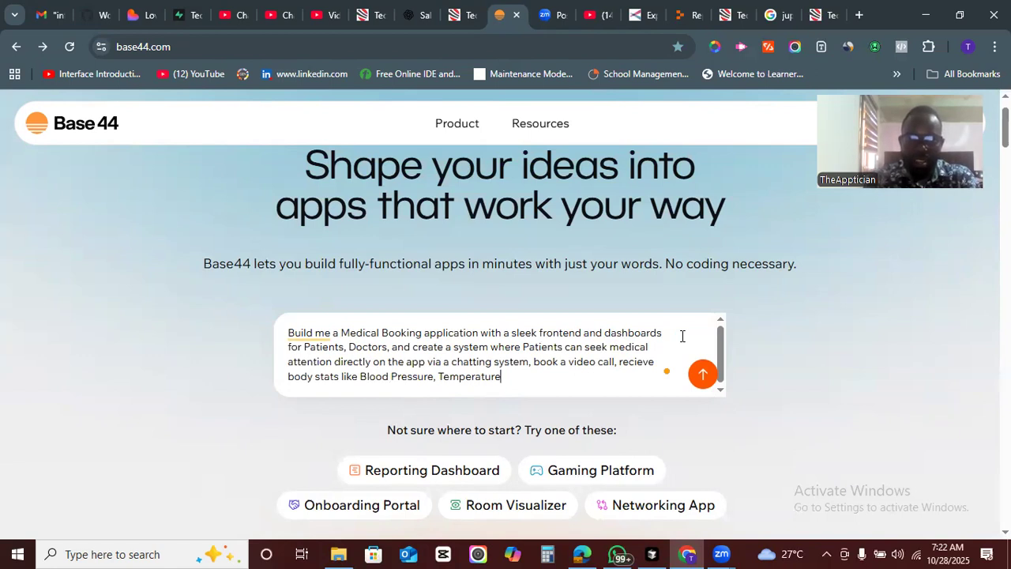
text(, BMI)
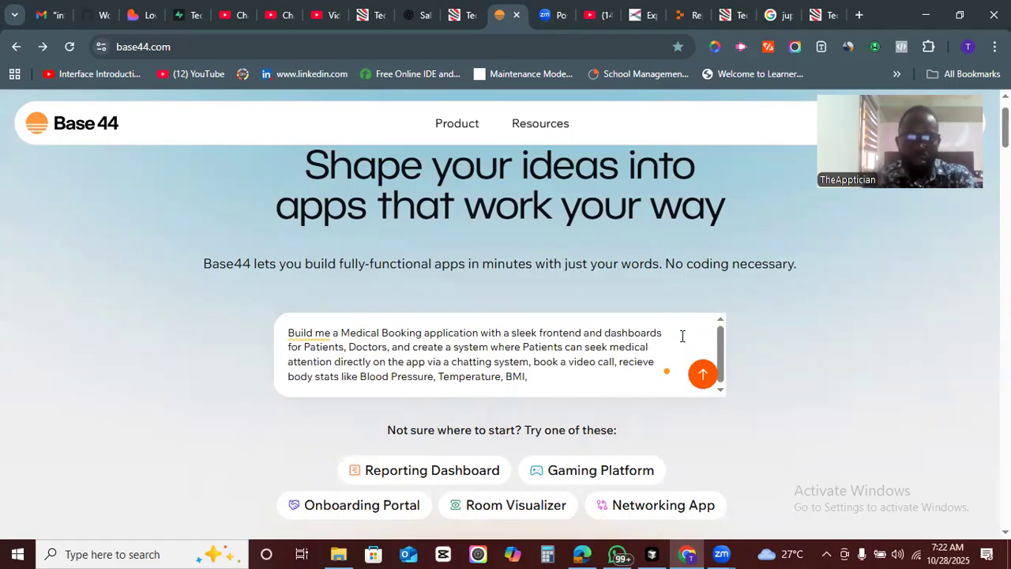
text(, AND)
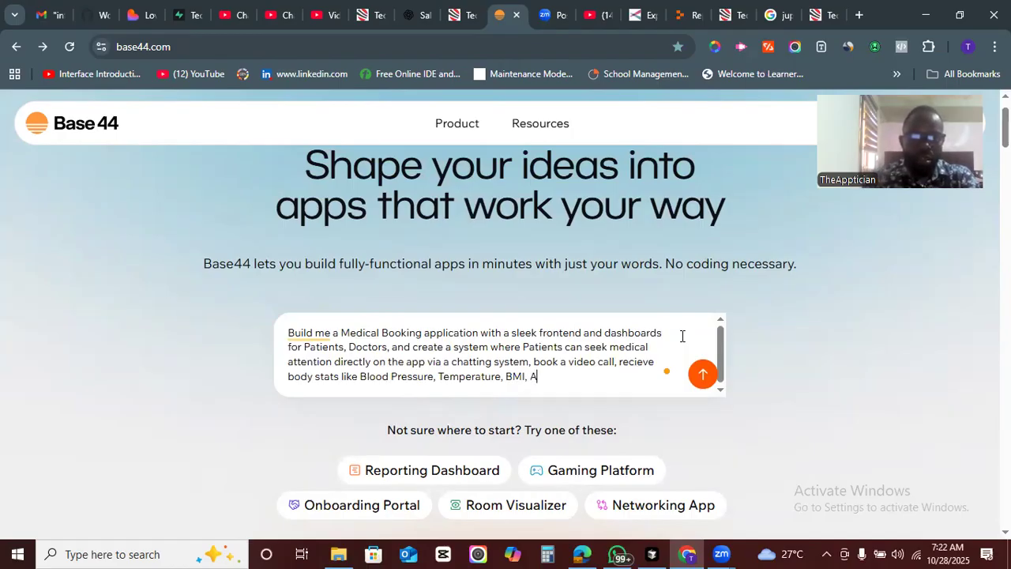
- Finish the sentence with "and other preliminary data."
key(BackSpace)
key(BackSpace)
key(BackSpace)
text(a)
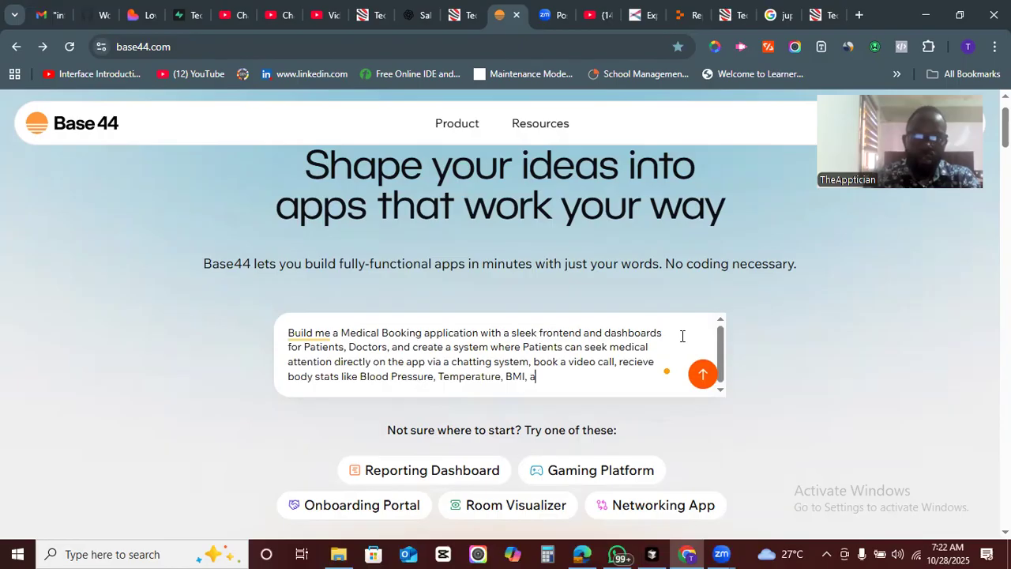
text(nd other pr)
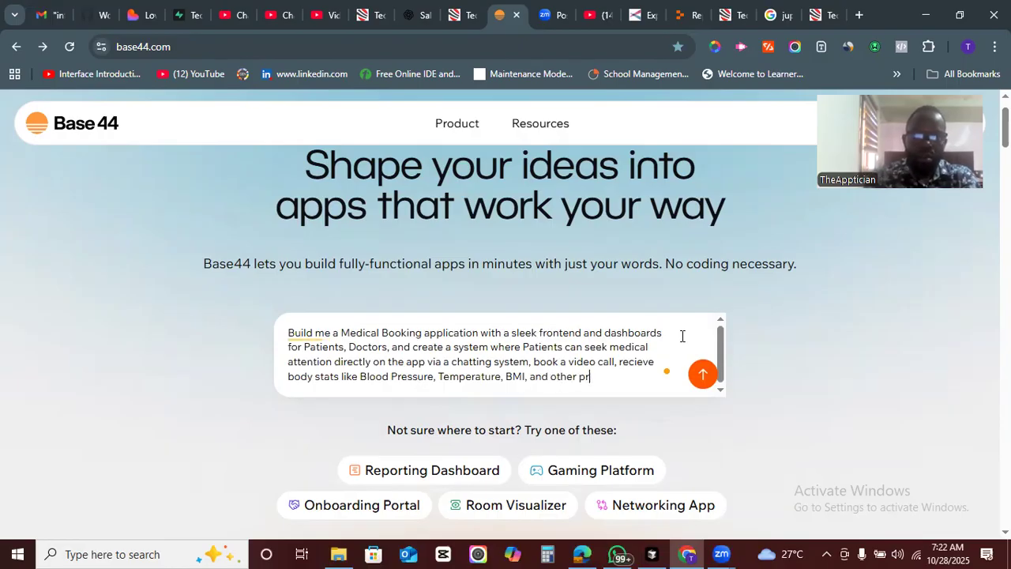
text(eliminary)
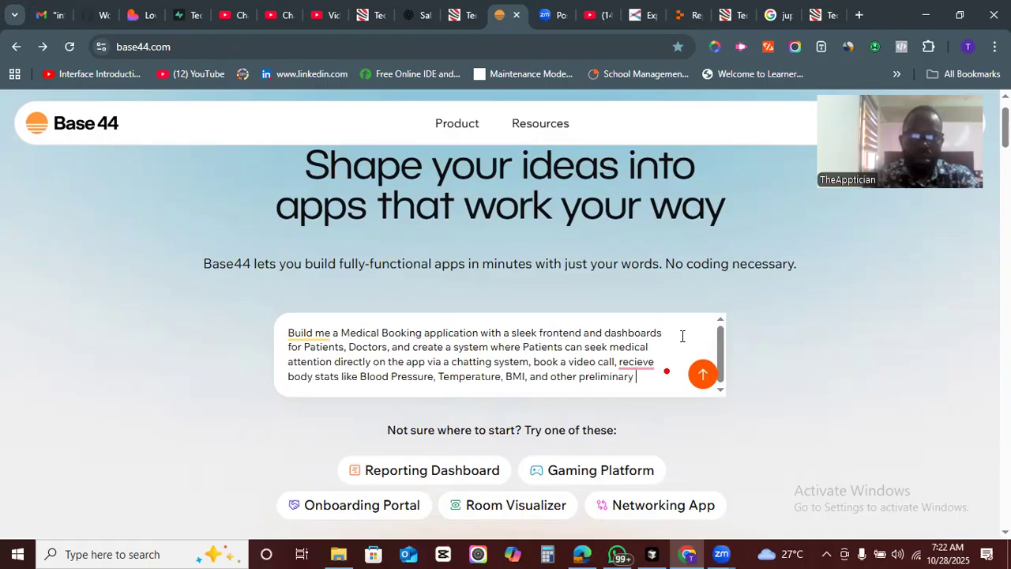
text( data.)
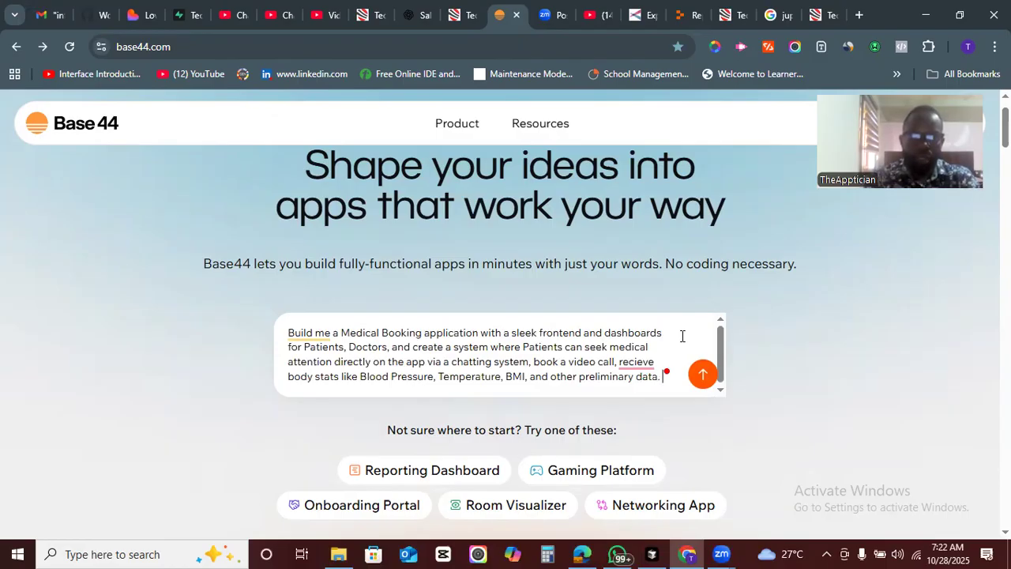
- Start a new sentence in the prompt: "Make this application fully functional and "
text(Make)
text(th)
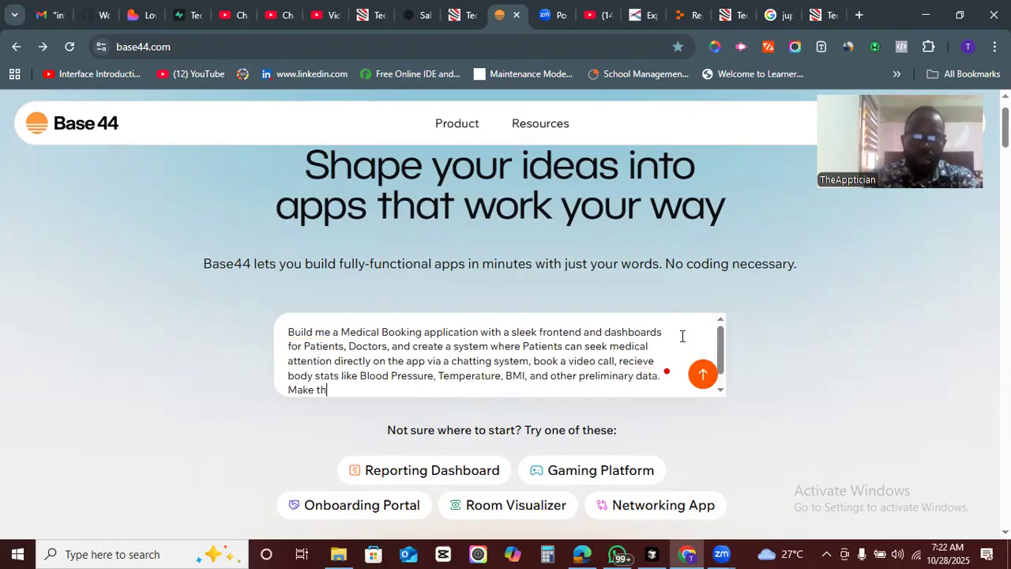
text(is application fully fun)
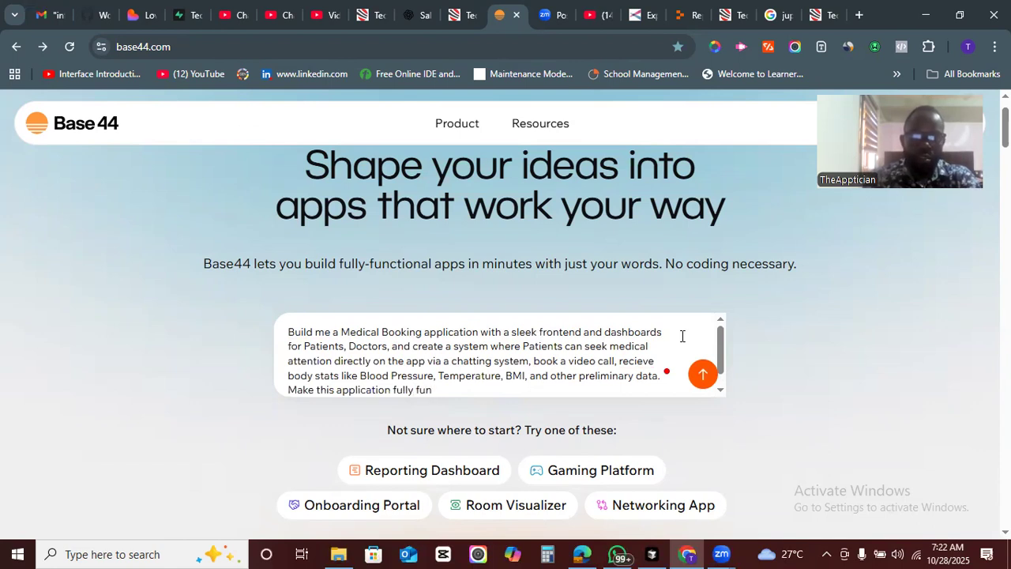
text(ctio)
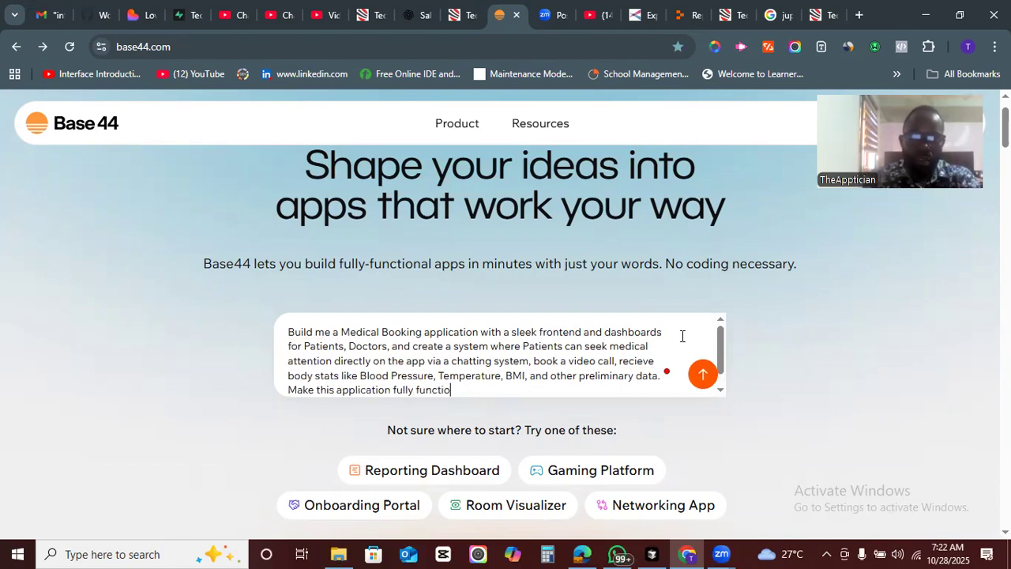
text(nal and )
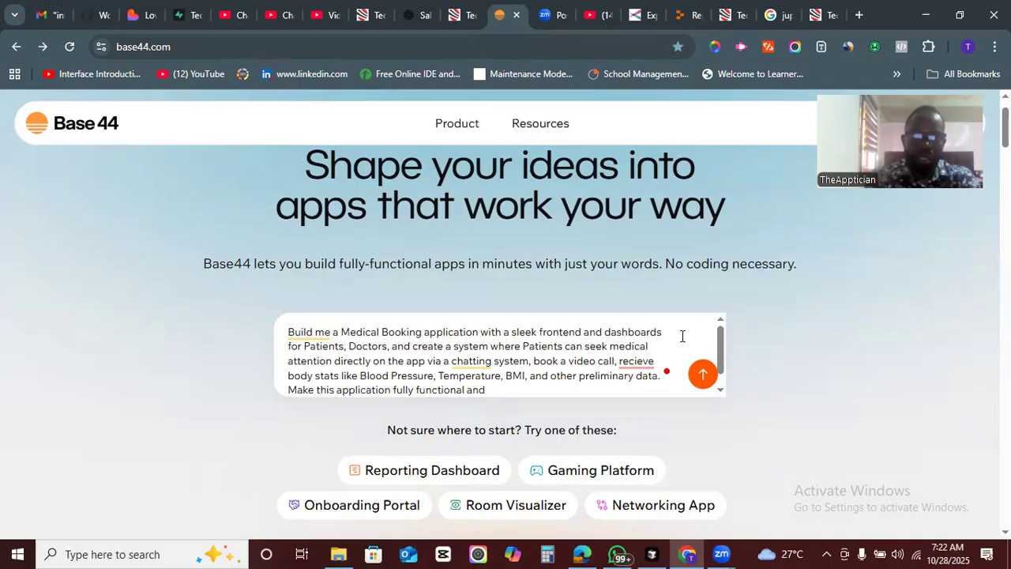
text(add a)
- Continue with "add relevant pages that projects the brand such as About us,"
key(BackSpace)
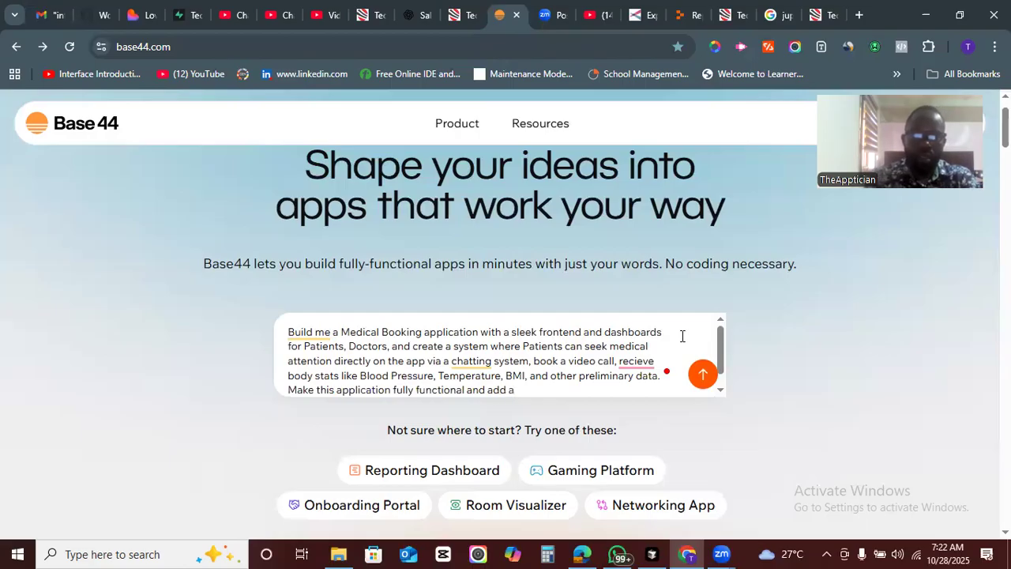
text(relevant )
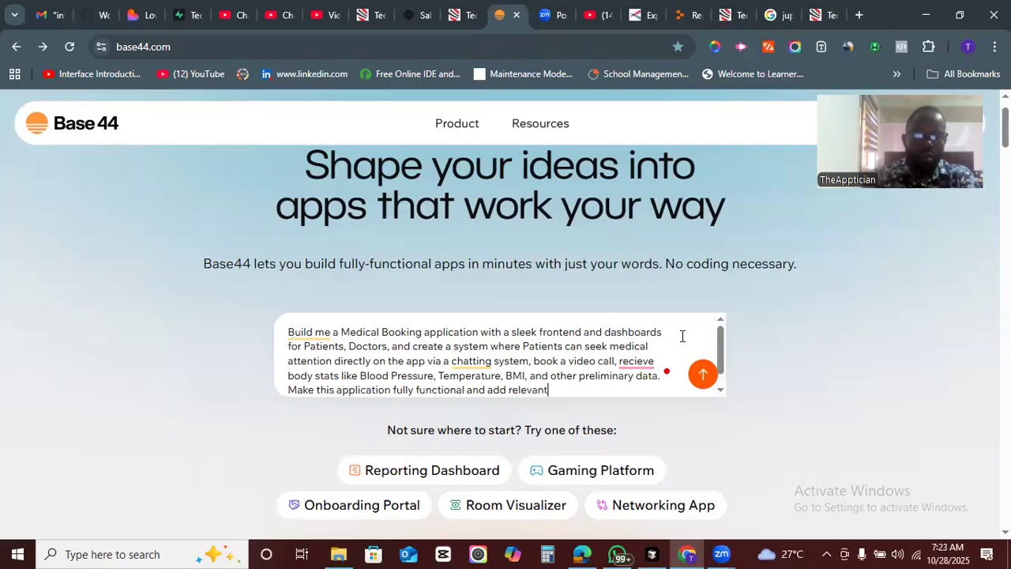
text(pages t)
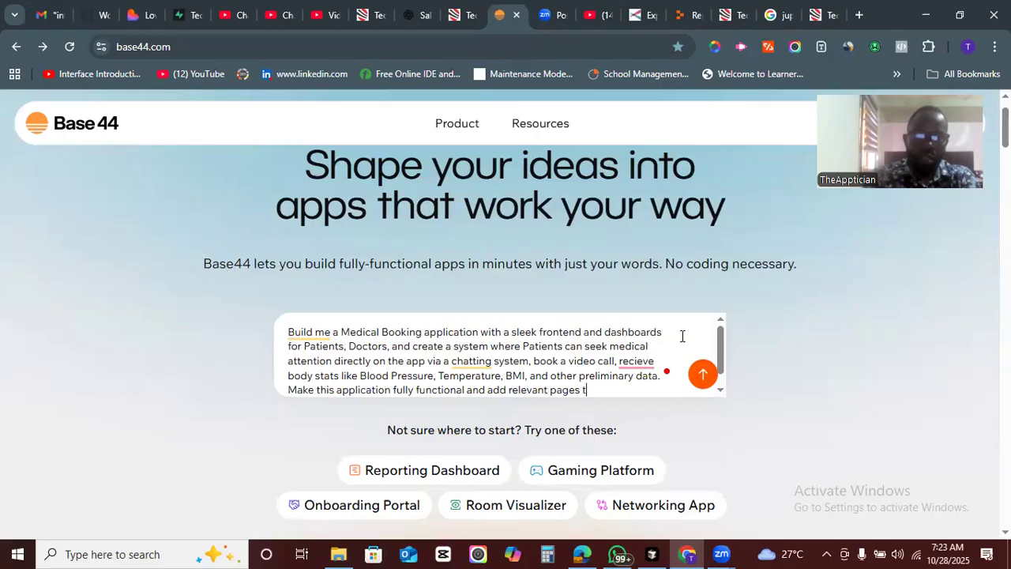
text(hat pro)
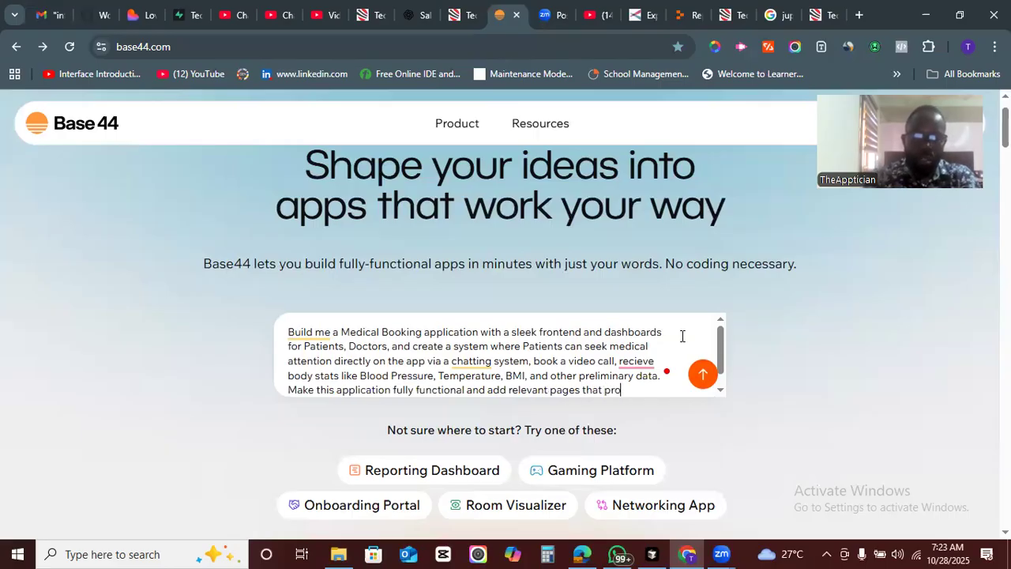
text(ject ts the bra)
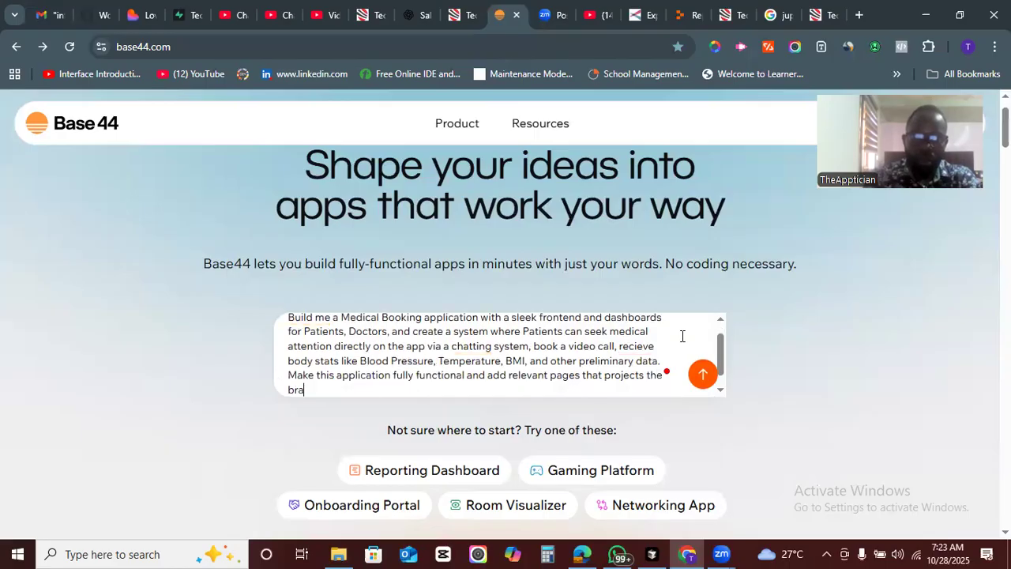
text(nd such a)
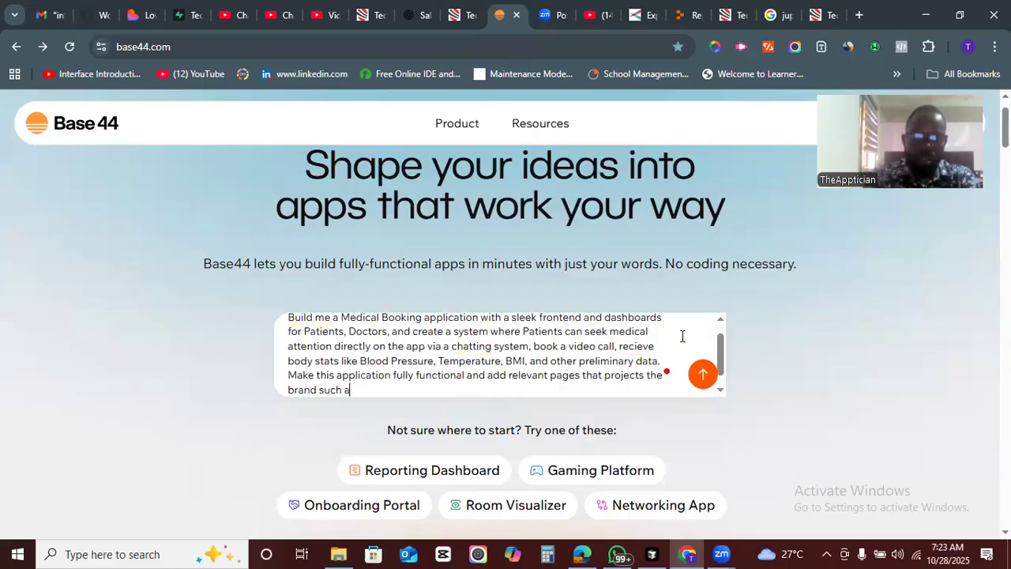
text(s Abo)
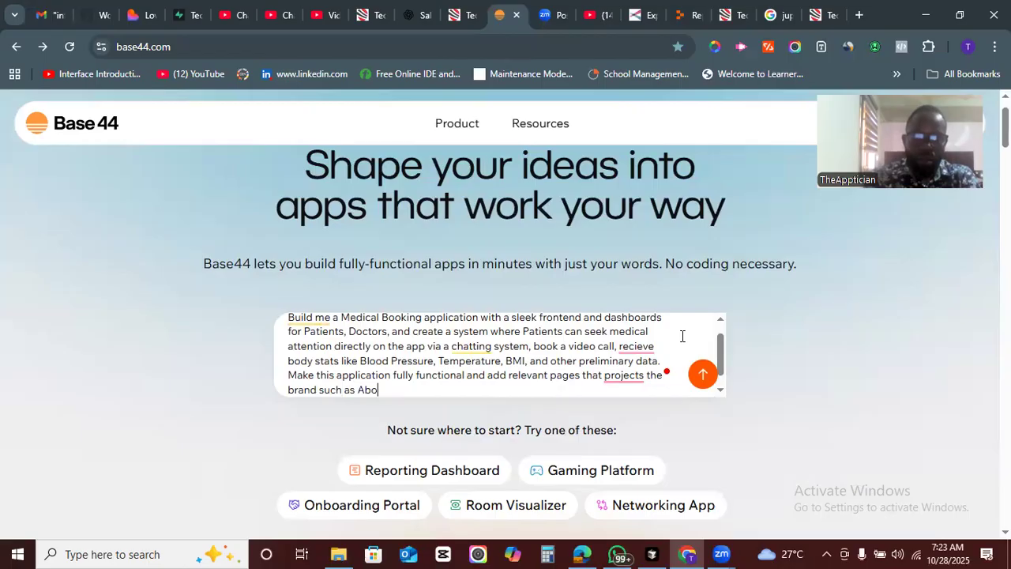
text(ut us,)
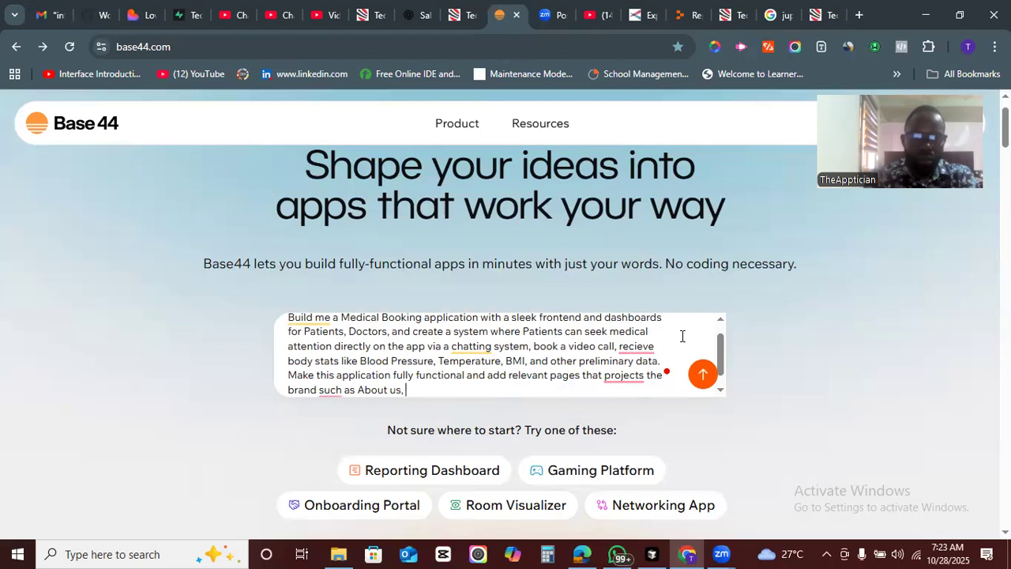
- List more pages in the prompt: "Doctors directory, Services, Contact, Blog, Pricing,"
text(Doc)
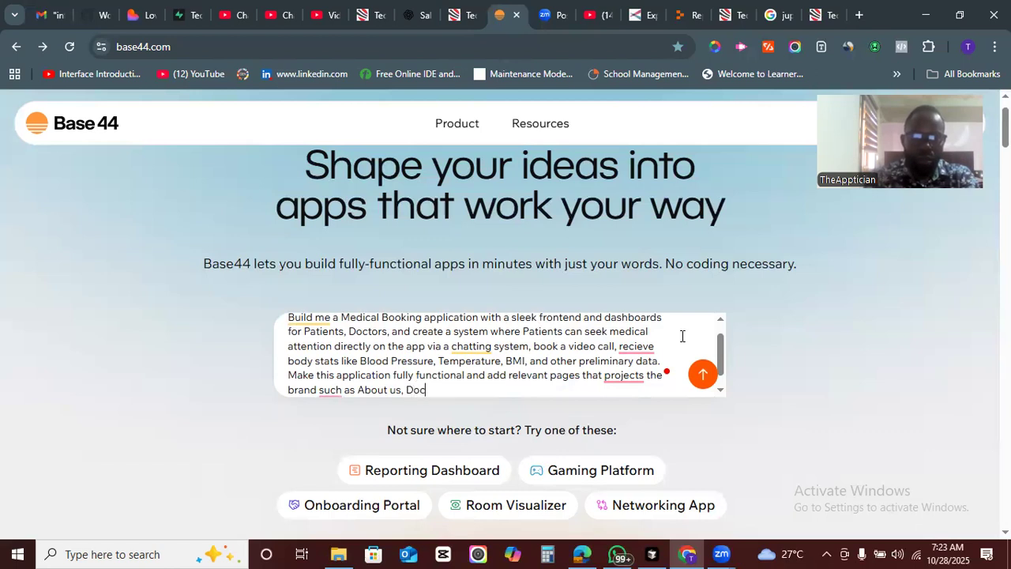
text(tors dir)
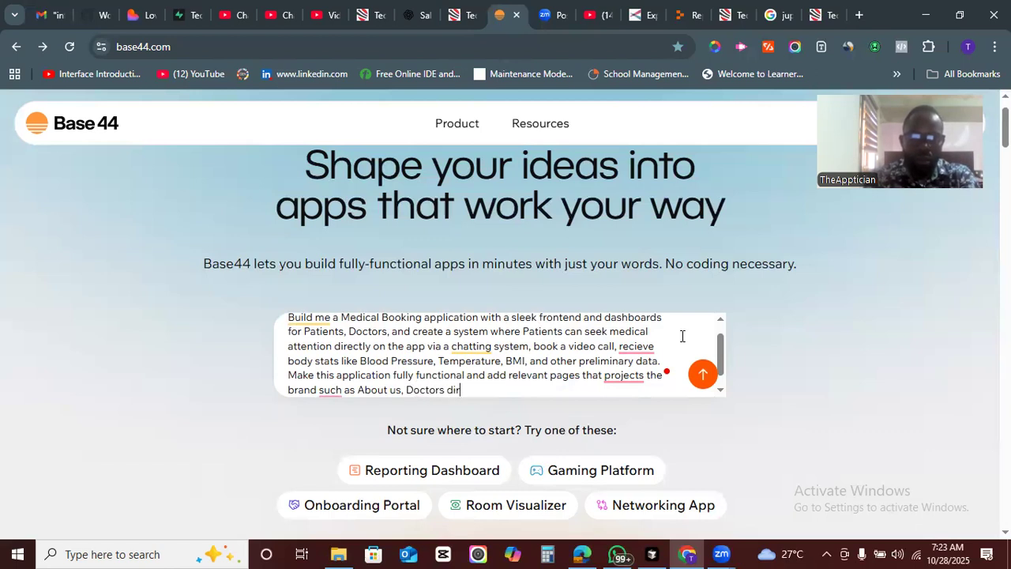
text(ectory,)
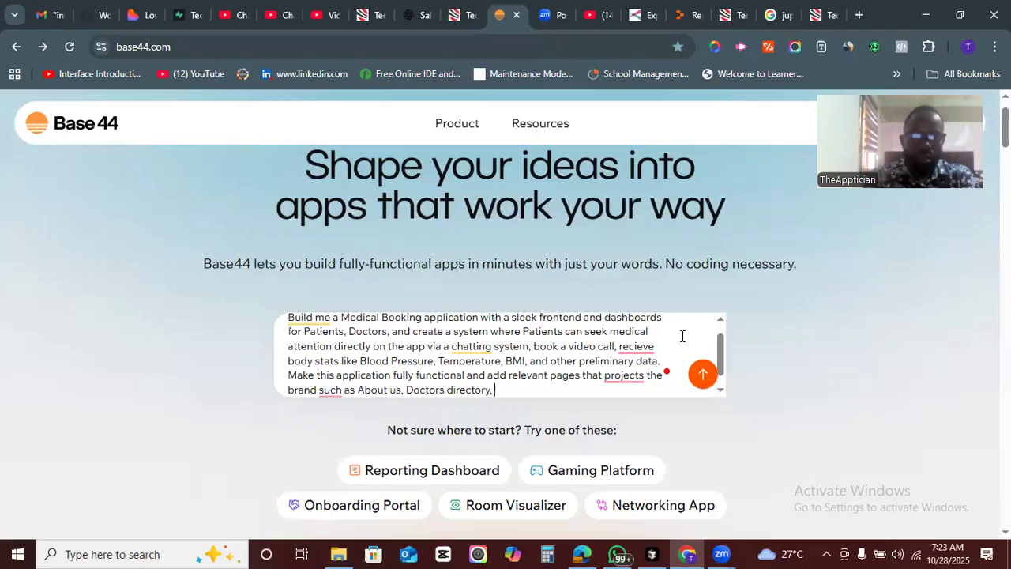
text(Servic)
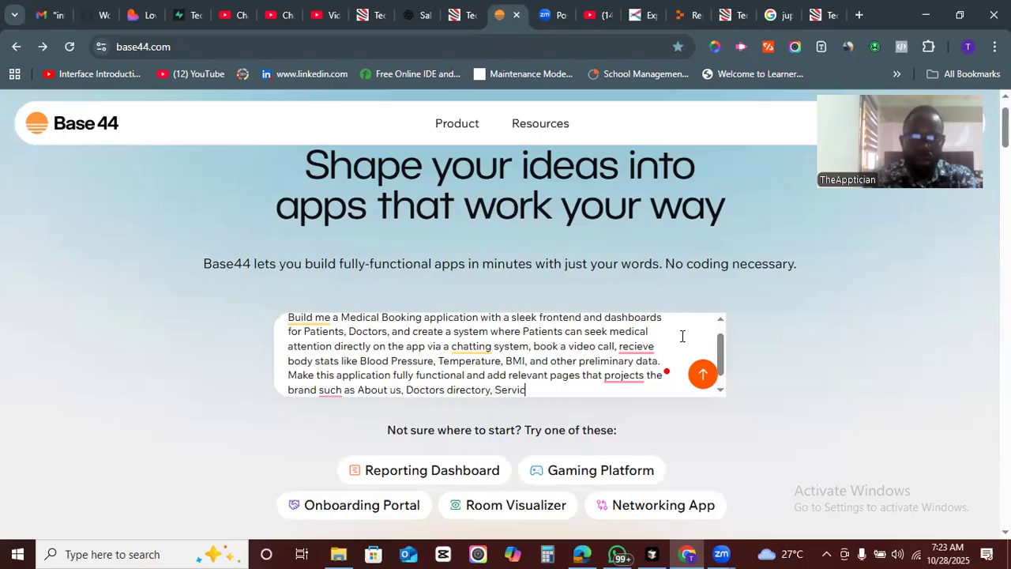
text(es, Co)
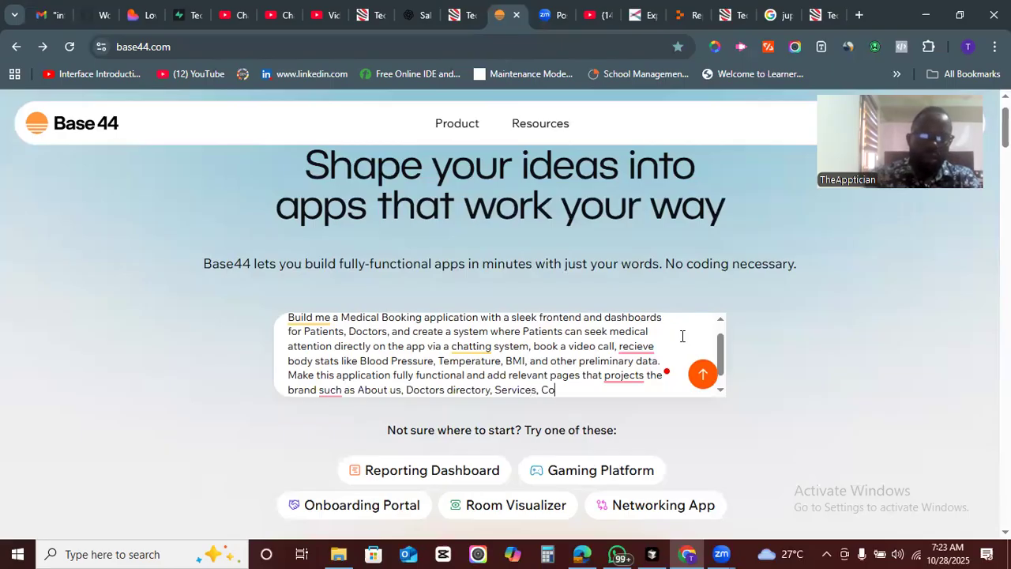
text(ntact, Blog)
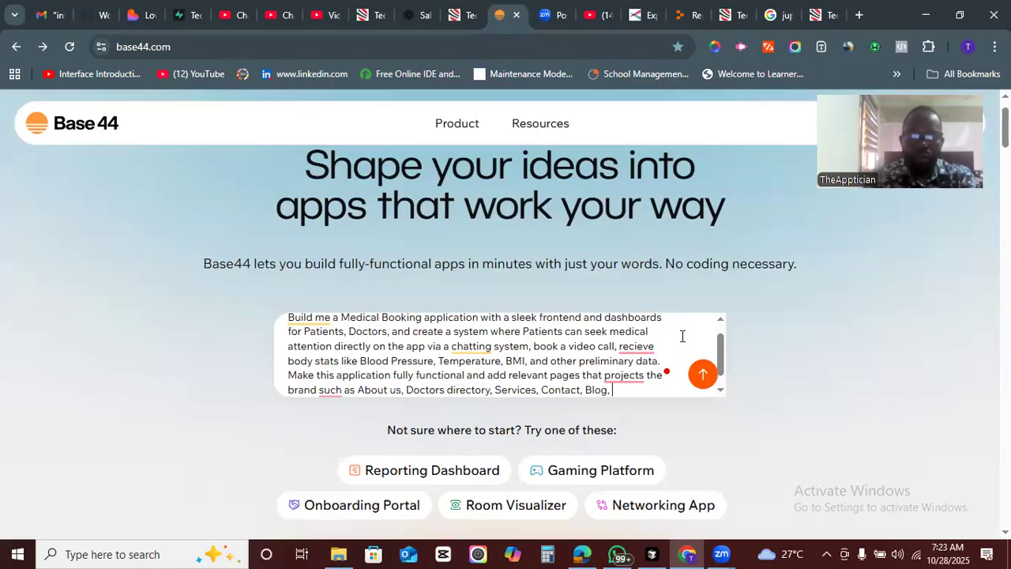
text(, Pricing,)
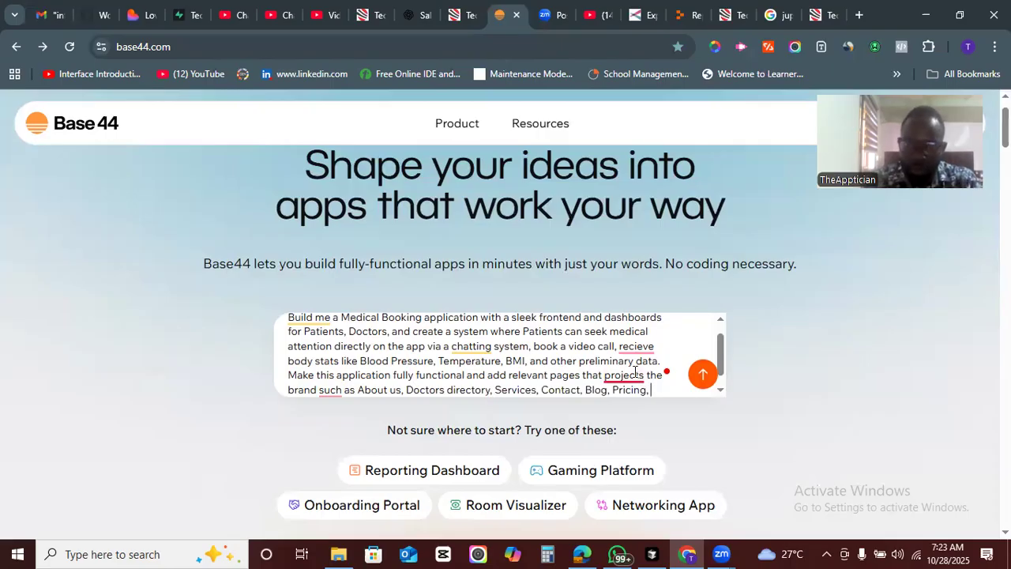
- Accept the spelling corrections changing "projects" to "project" and "recieve" to "receive"
mouse_move(625, 376)
click(640, 414)
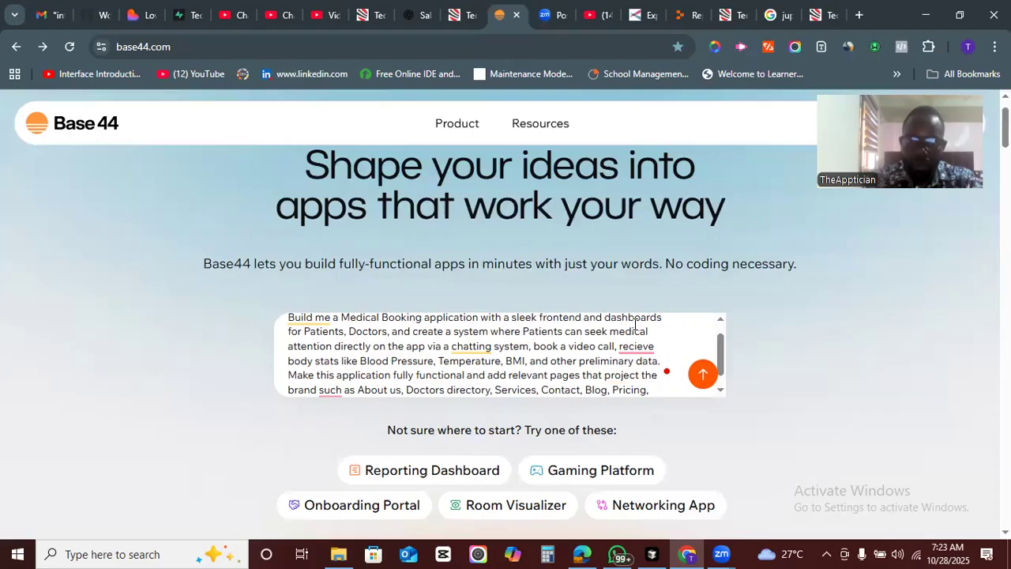
mouse_move(637, 341)
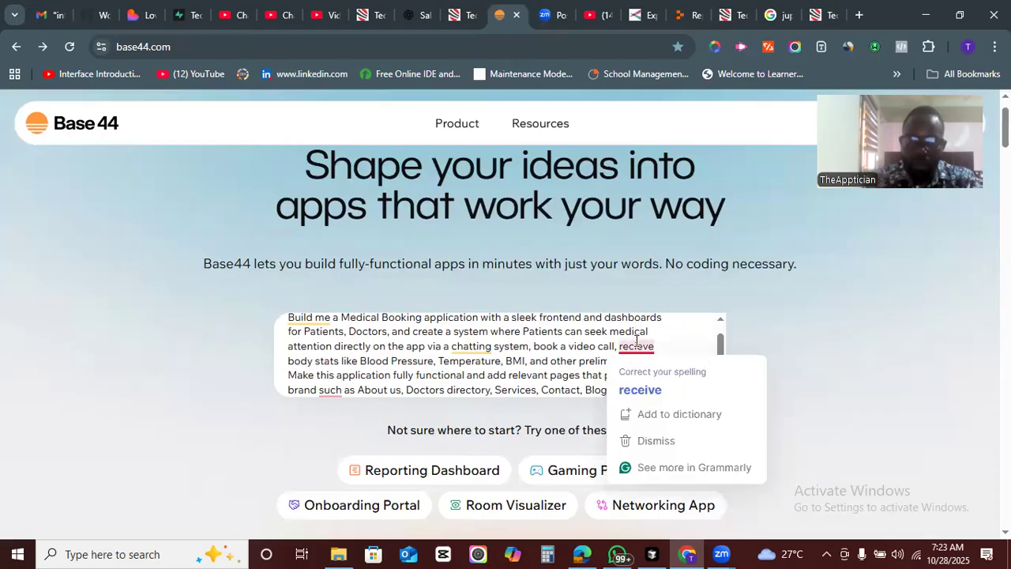
click(641, 387)
- Finish the pages sentence with "and other relevant features."
text(AND)
key(BackSpace)
key(BackSpace)
key(BackSpace)
text(and )
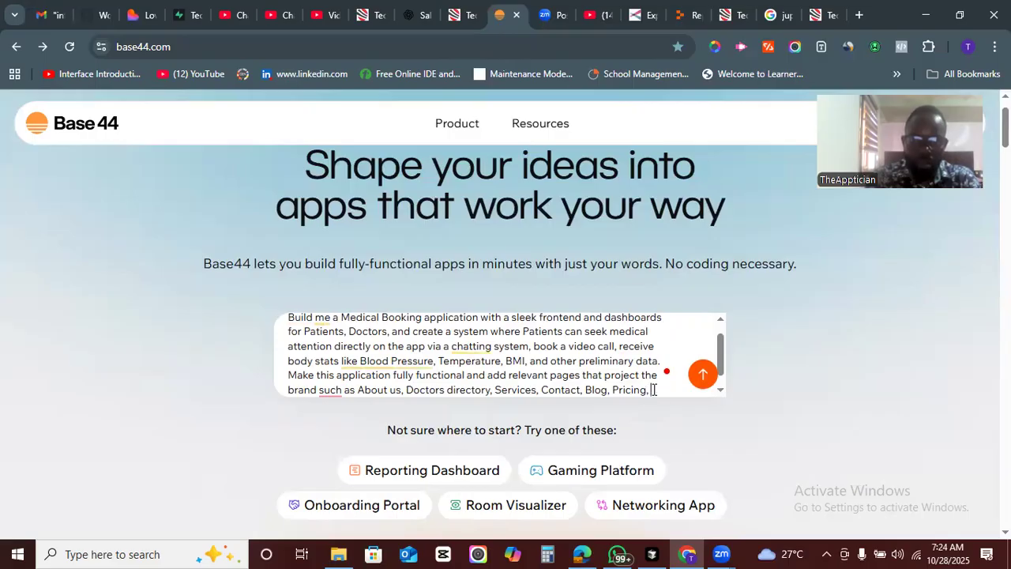
text(ot)
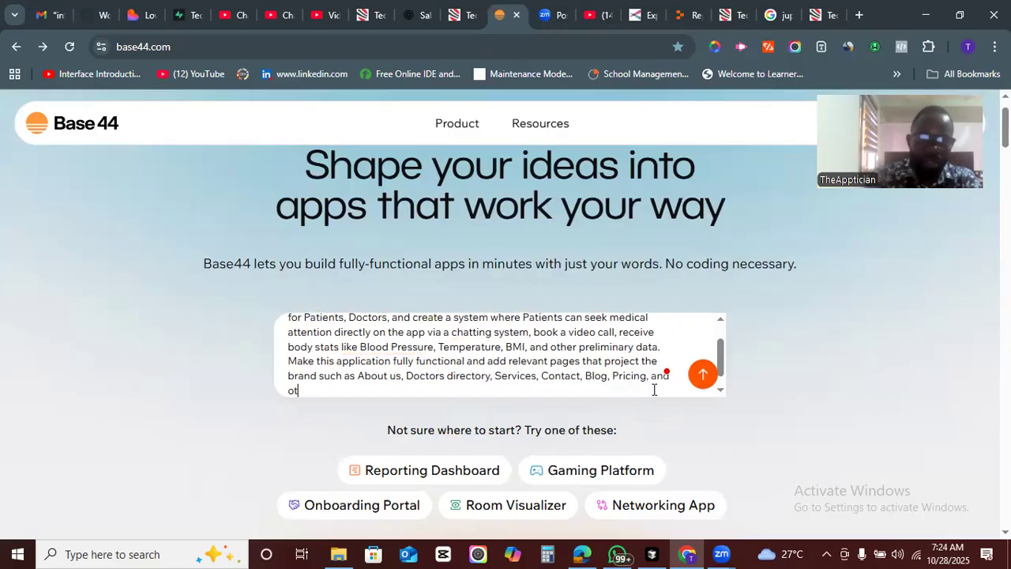
text(her rele)
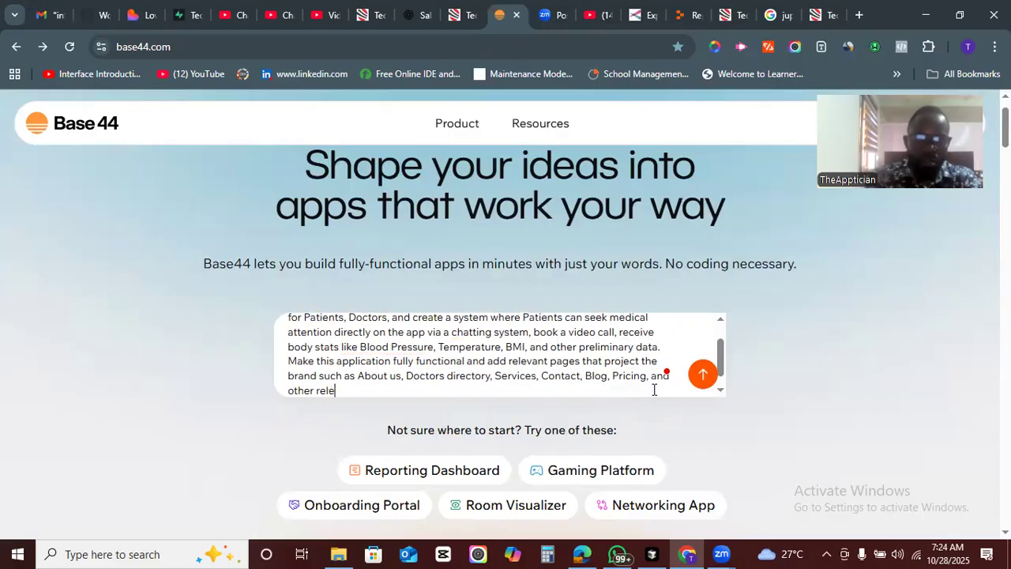
text(cvan)
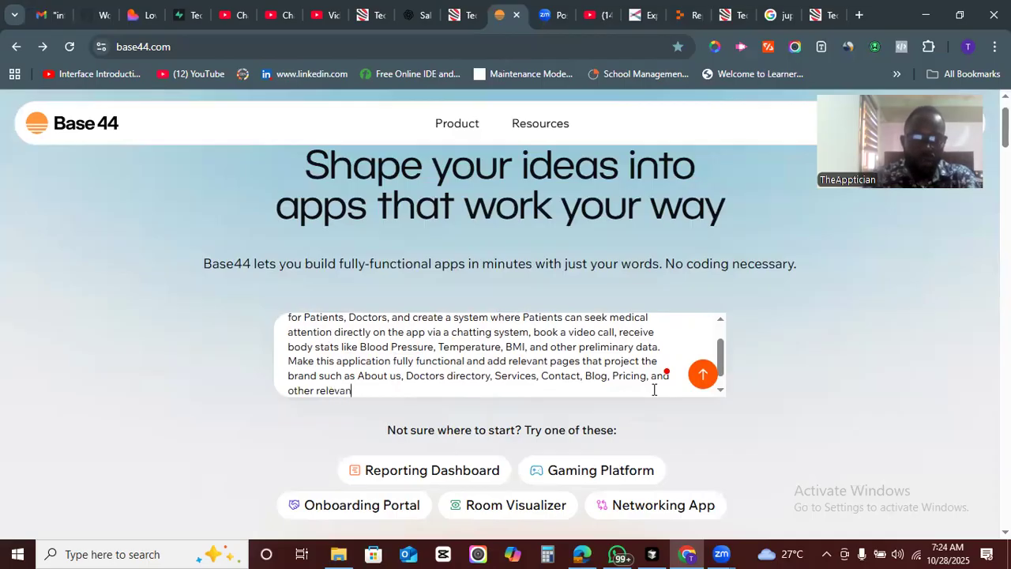
text(t featurs)
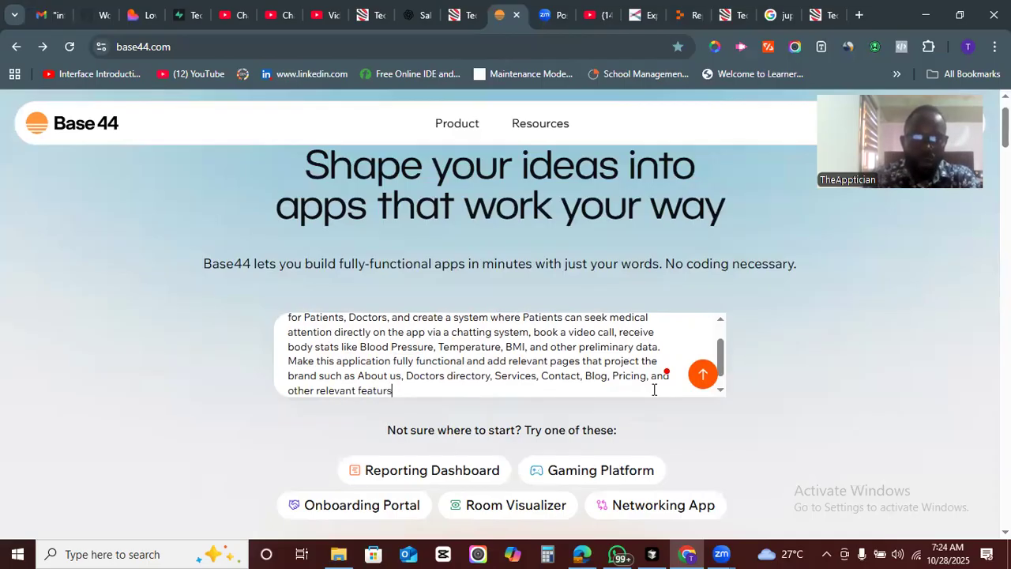
key(BackSpace)
text(es)
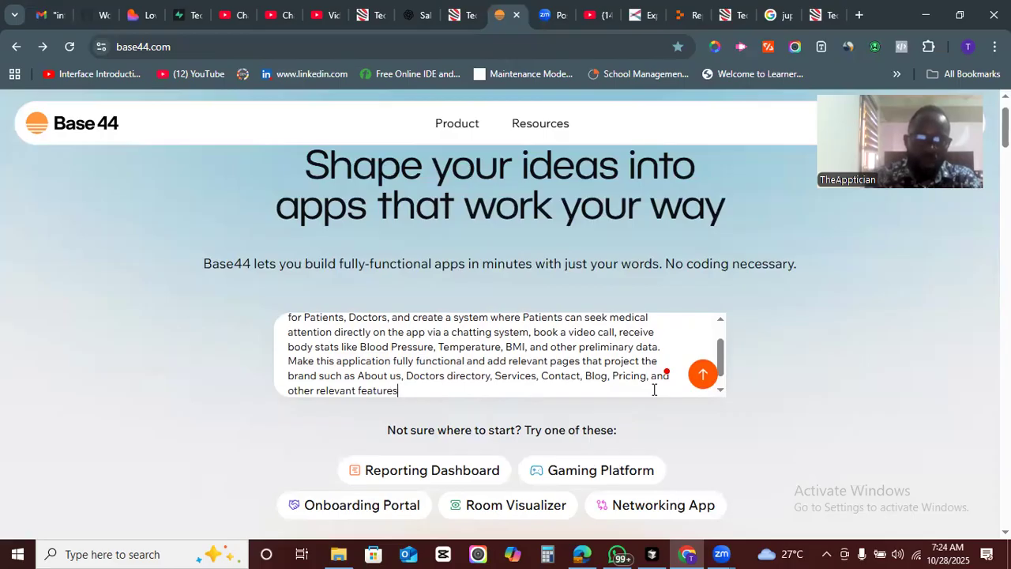
- Select the whole prompt and submit it to start generating the app
key(ctrl+a)
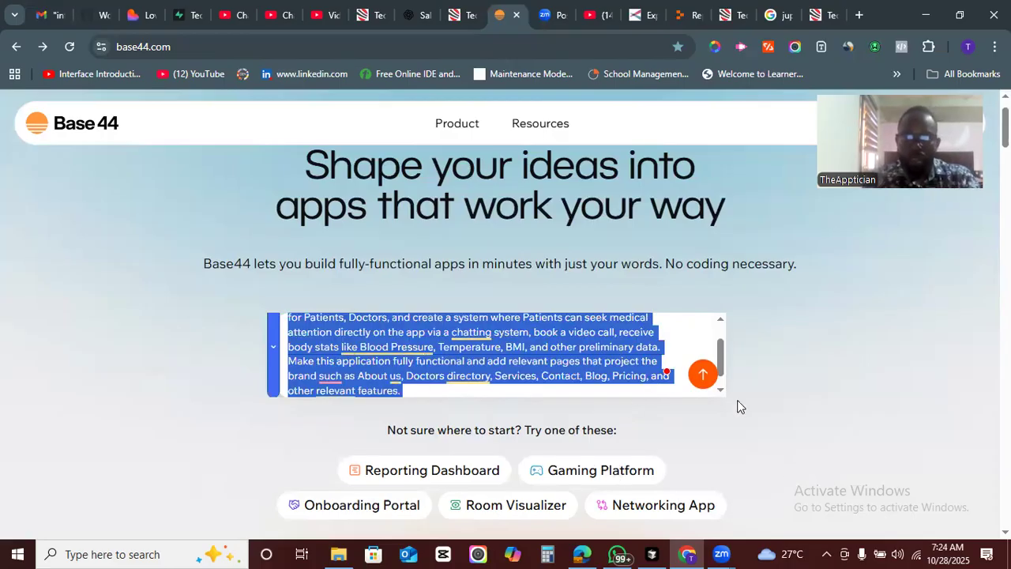
click(703, 374)
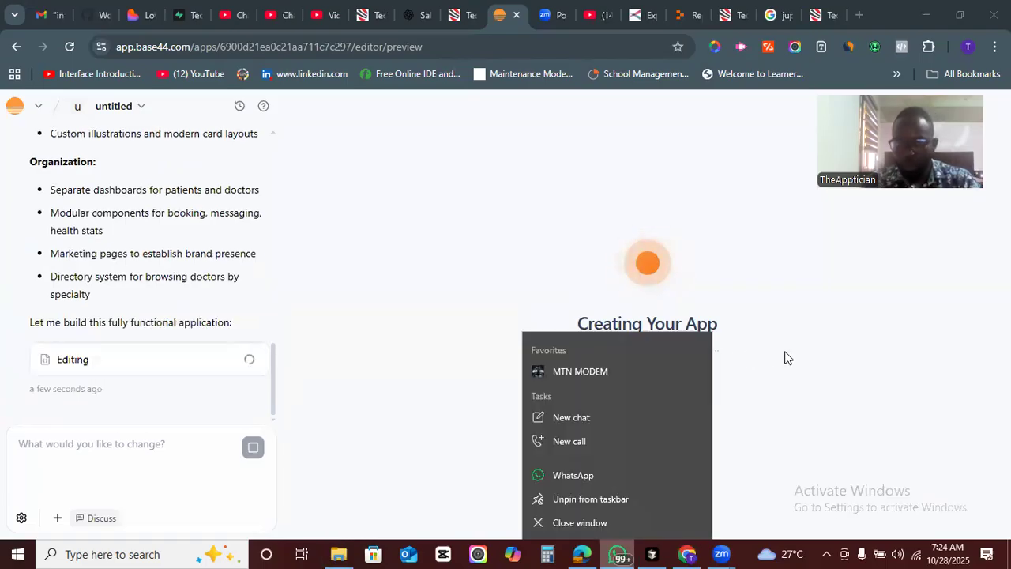
click(790, 350)
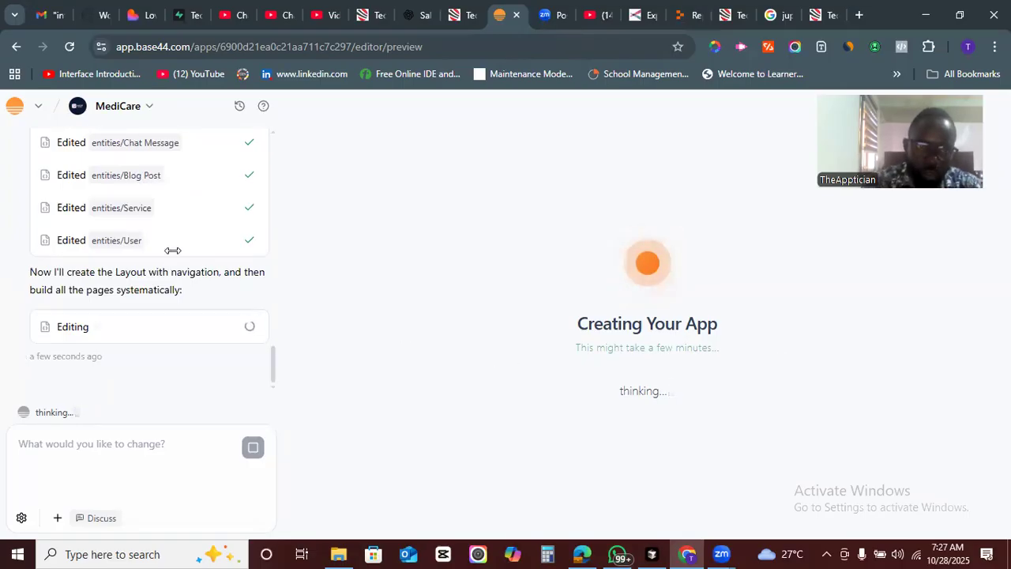
- Read through the AI's feature plan and design approach in the chat panel
drag(274, 379, 272, 198)
scroll(272, 197, down, 3)
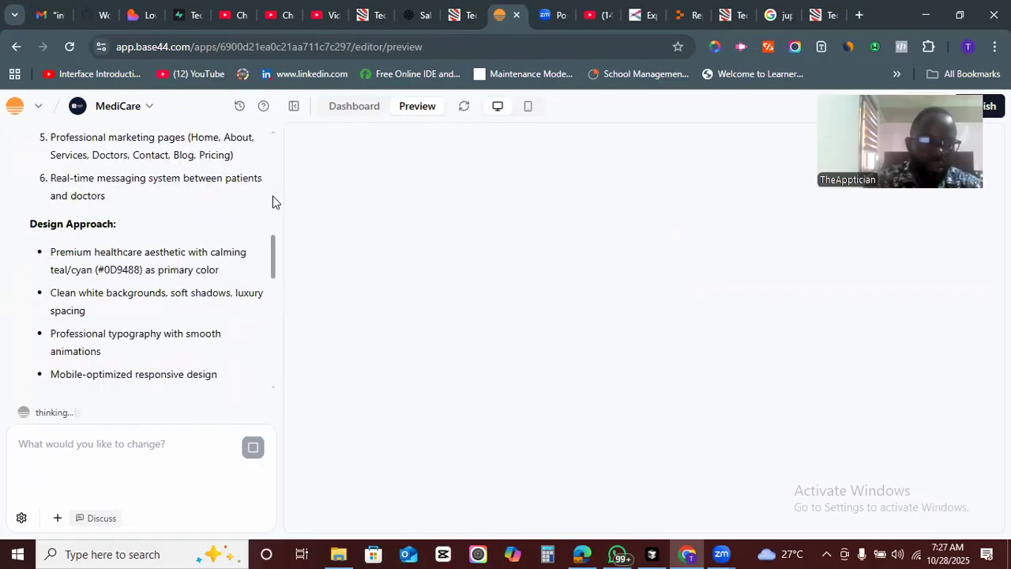
scroll(273, 201, up, 3)
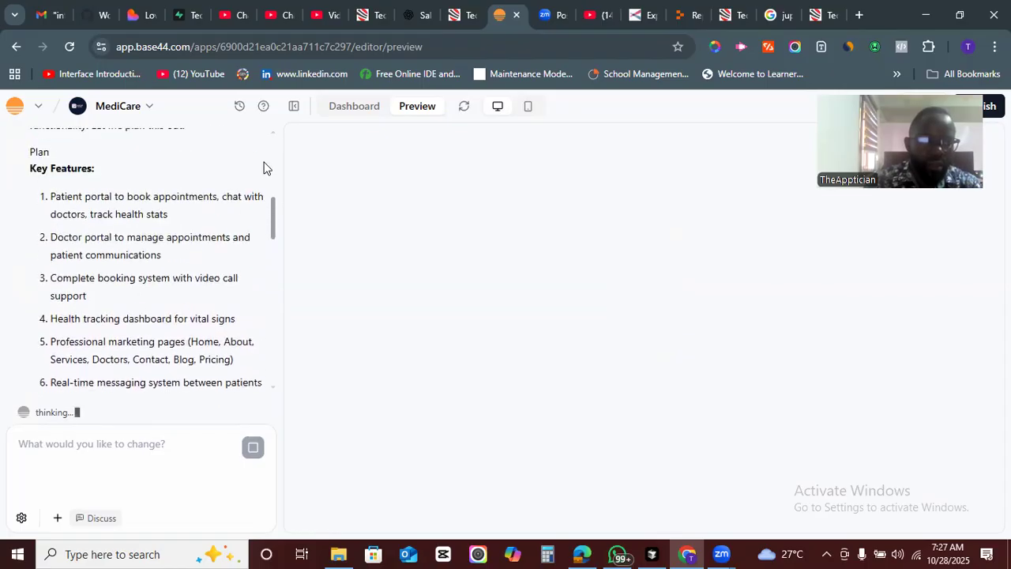
scroll(267, 171, down, 2)
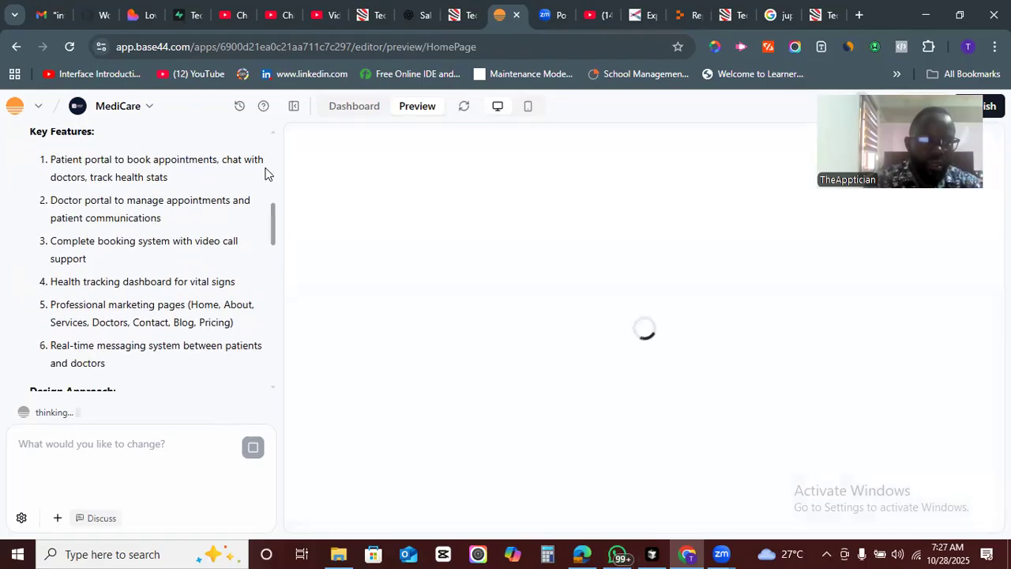
scroll(266, 176, up, 4)
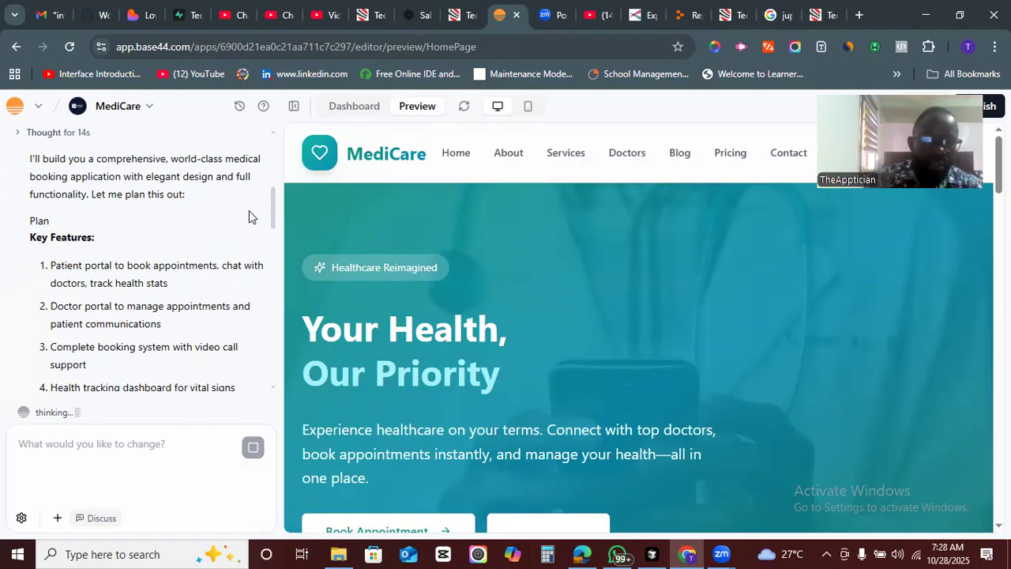
scroll(271, 205, up, 5)
drag(273, 214, 271, 302)
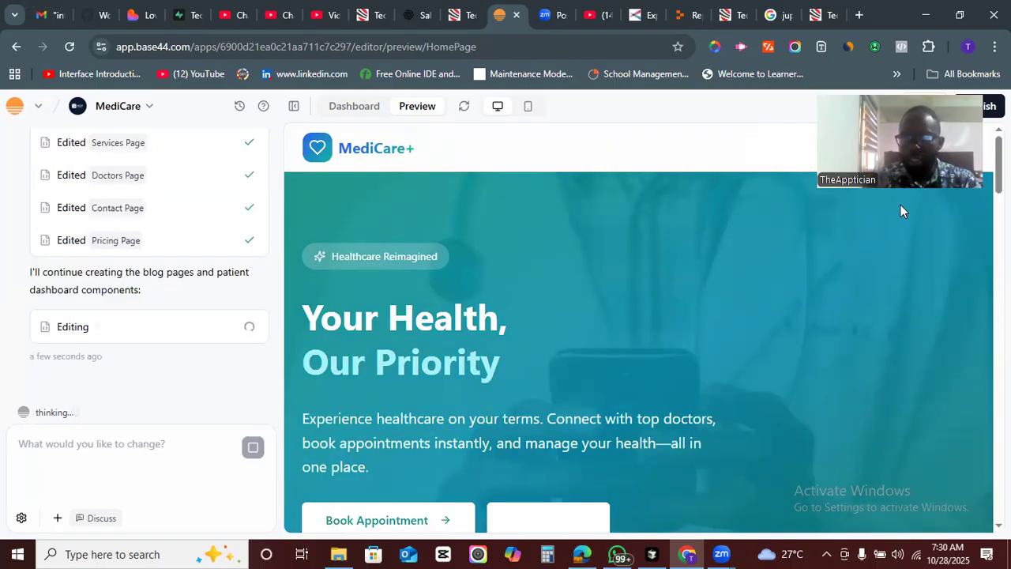
- Scroll through the generated home page preview down to the footer
scroll(900, 205, down, 6)
scroll(638, 324, down, 10)
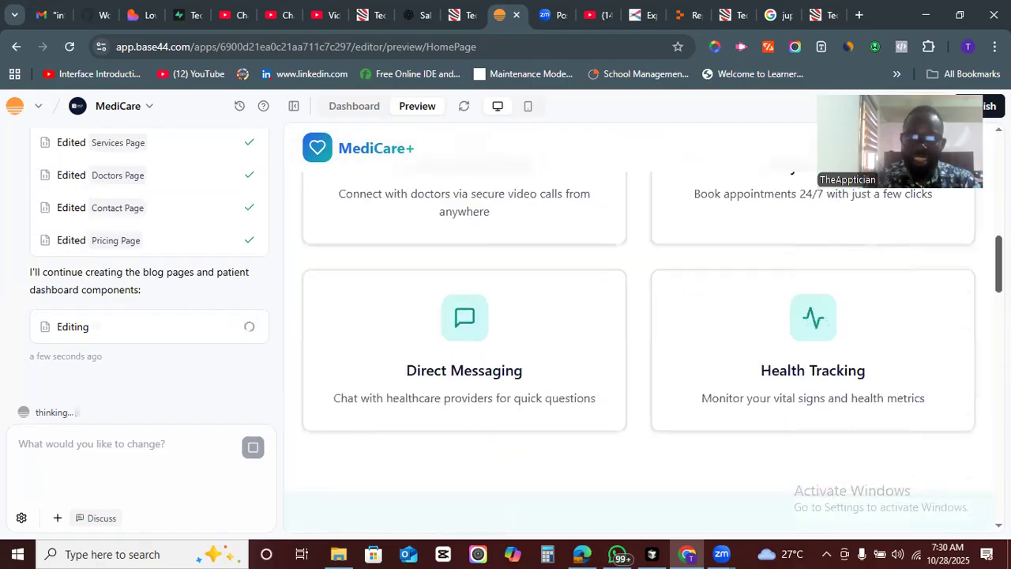
scroll(638, 324, down, 12)
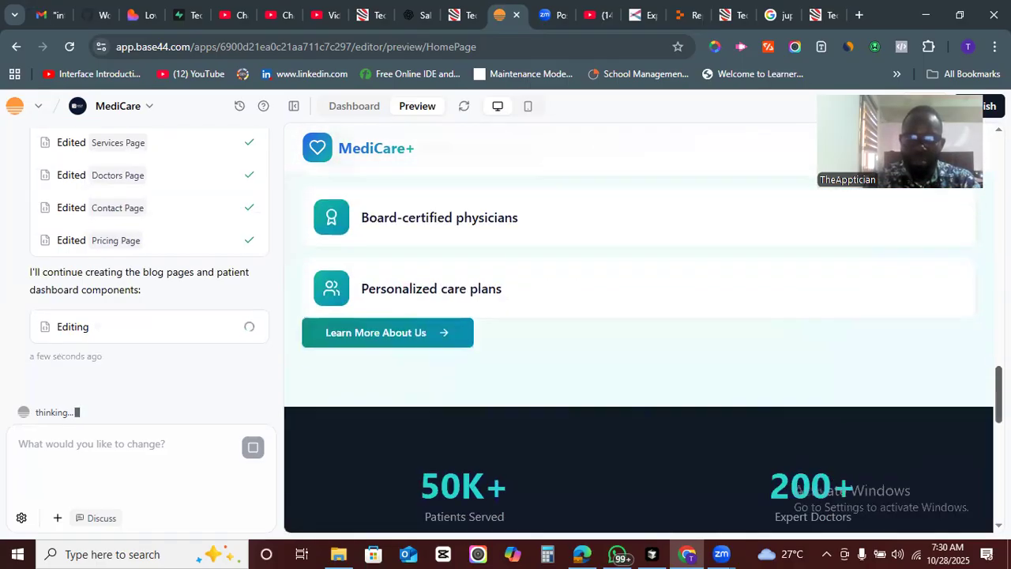
scroll(638, 324, down, 1)
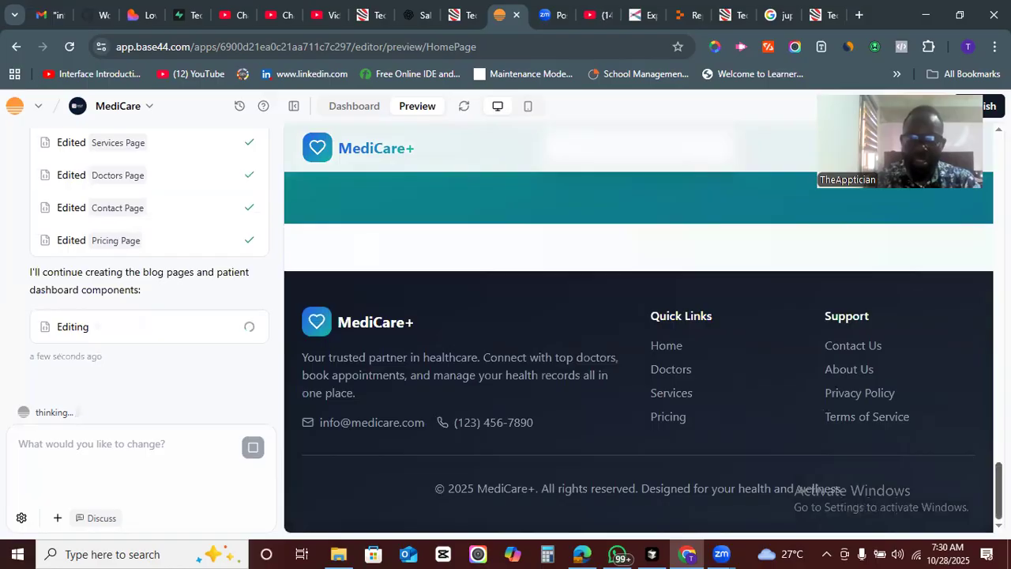
scroll(639, 323, up, 20)
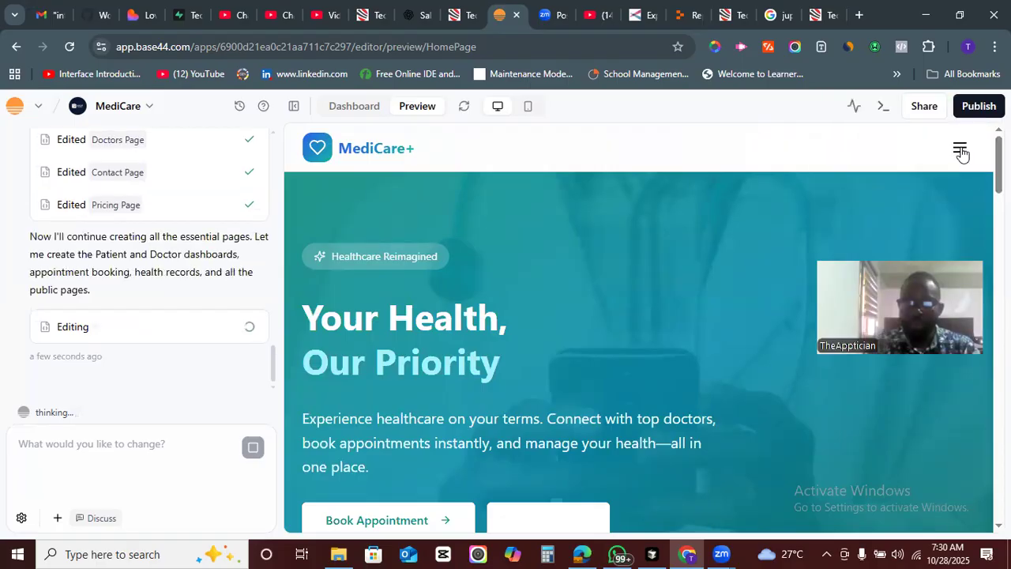
- Open the preview's navigation menu and browse the list of generated pages
click(961, 154)
click(785, 212)
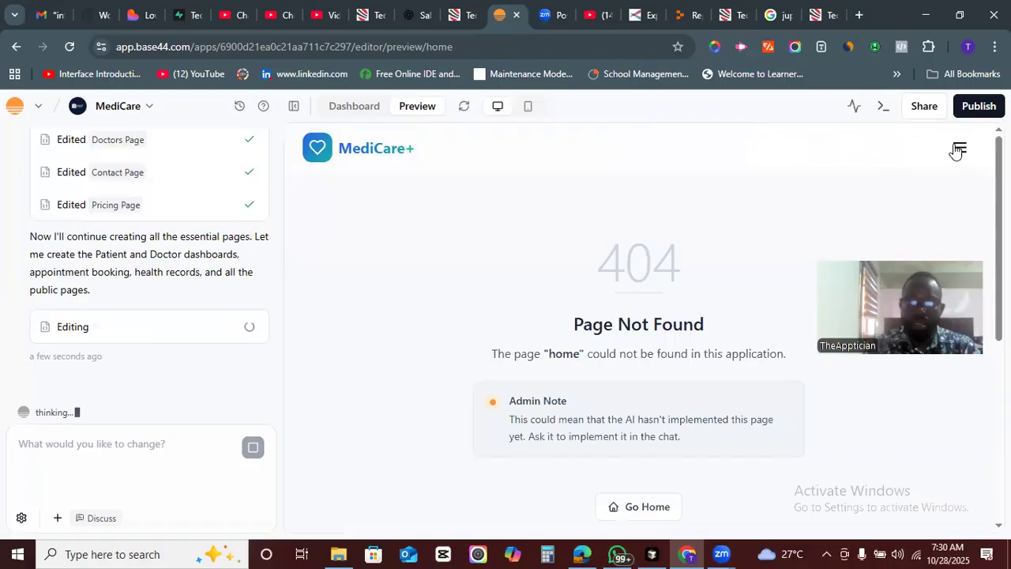
click(955, 152)
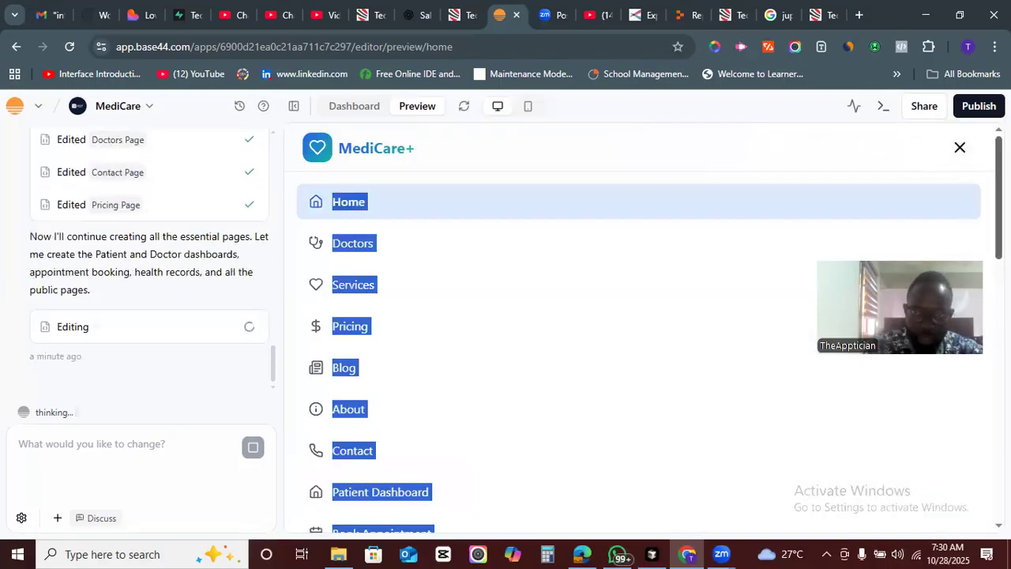
click(873, 165)
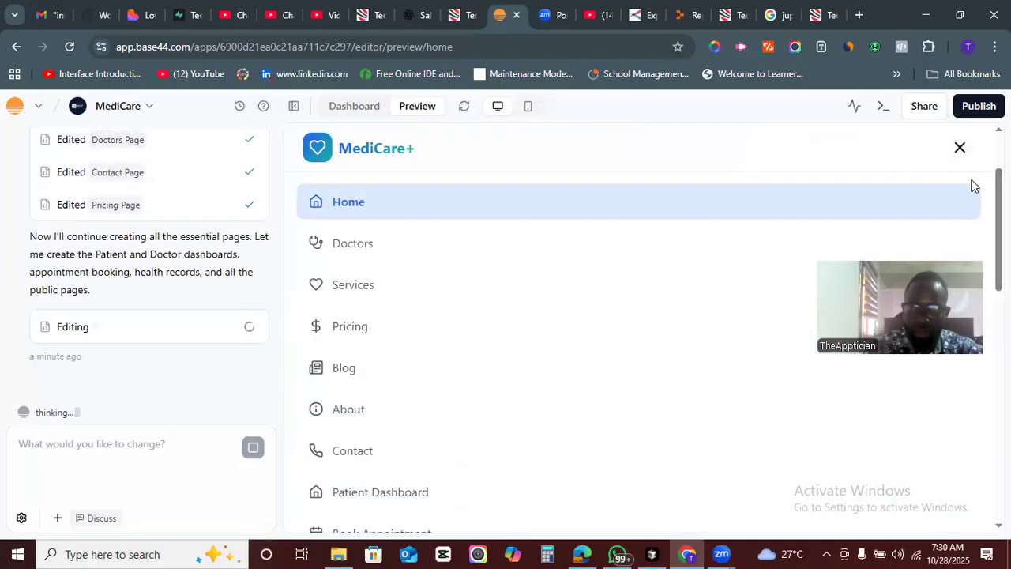
drag(999, 198, 999, 425)
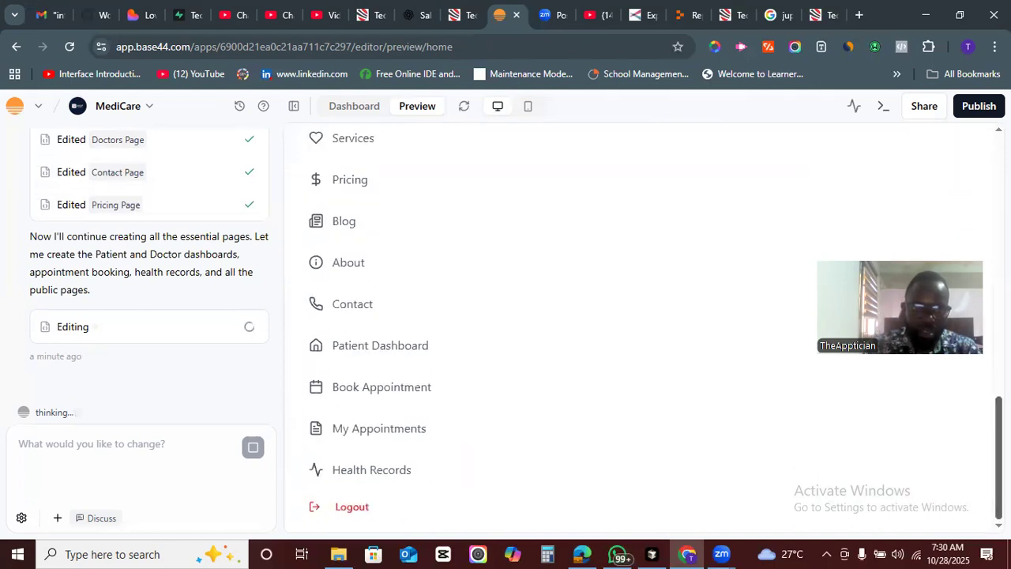
drag(999, 424, 999, 268)
click(958, 149)
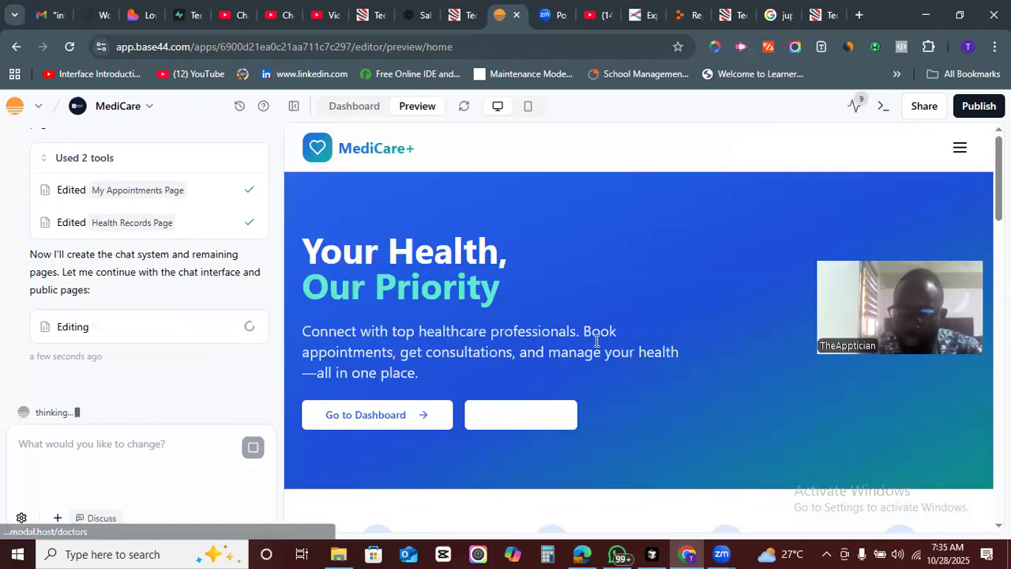
- Scroll through the updated home page preview to examine its stats and feature cards
scroll(638, 323, down, 2)
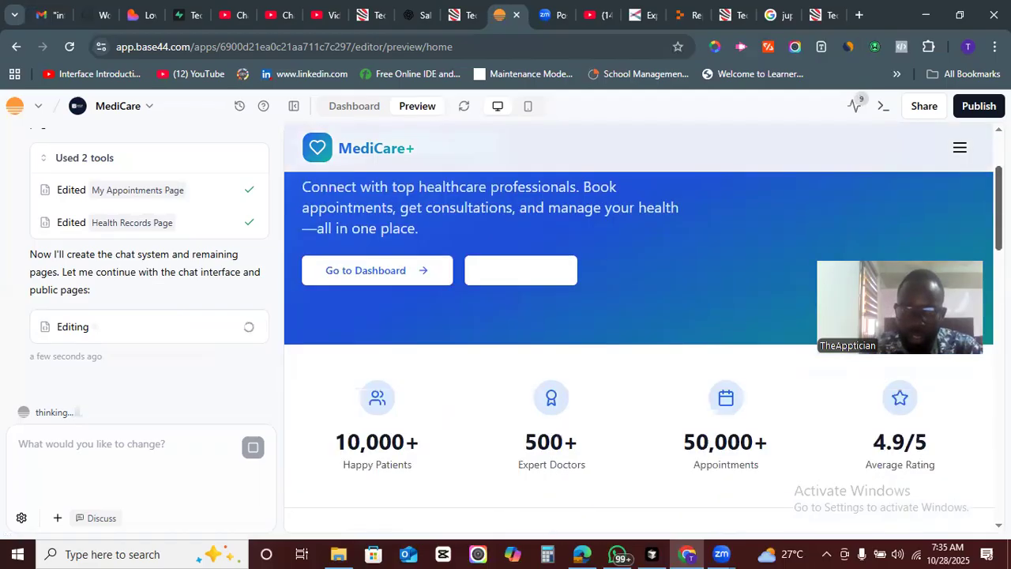
scroll(638, 324, down, 4)
scroll(638, 323, down, 5)
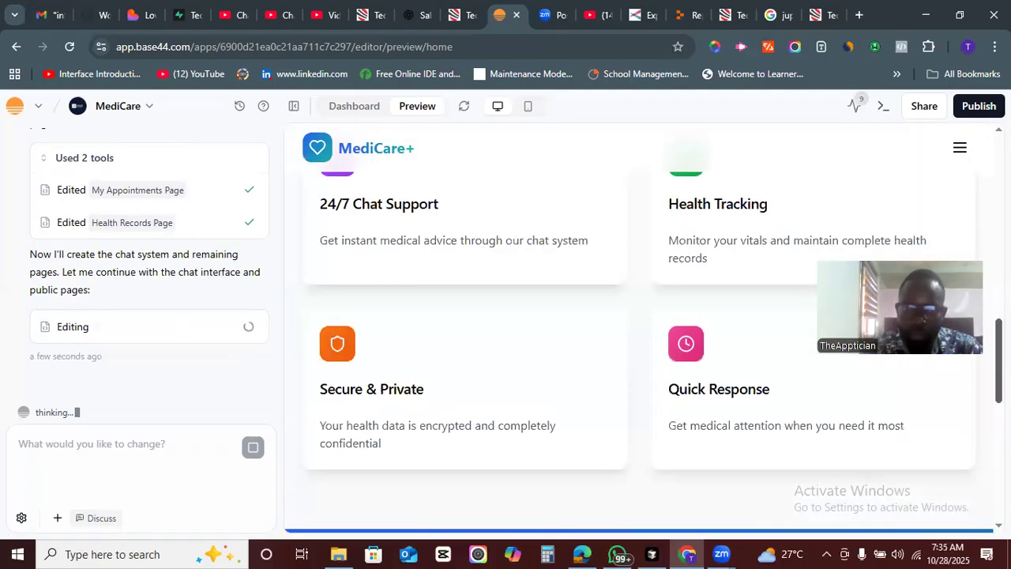
scroll(638, 324, down, 4)
scroll(638, 324, down, 3)
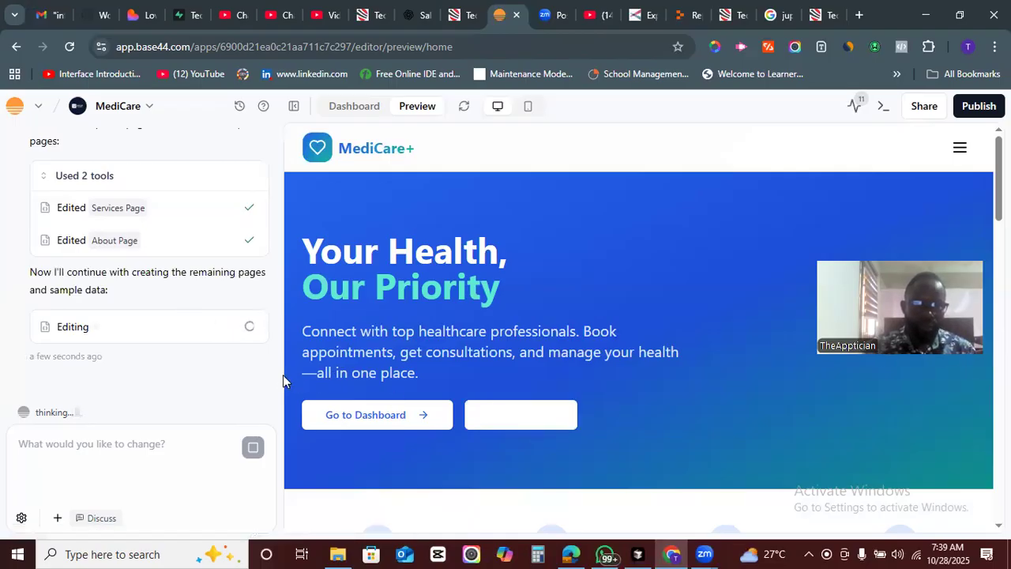
- Review the build progress messages listing the edited pages in the chat panel
scroll(271, 357, up, 1)
mouse_move(270, 357)
mouse_down()
mouse_move(271, 328)
mouse_move(269, 337)
mouse_up()
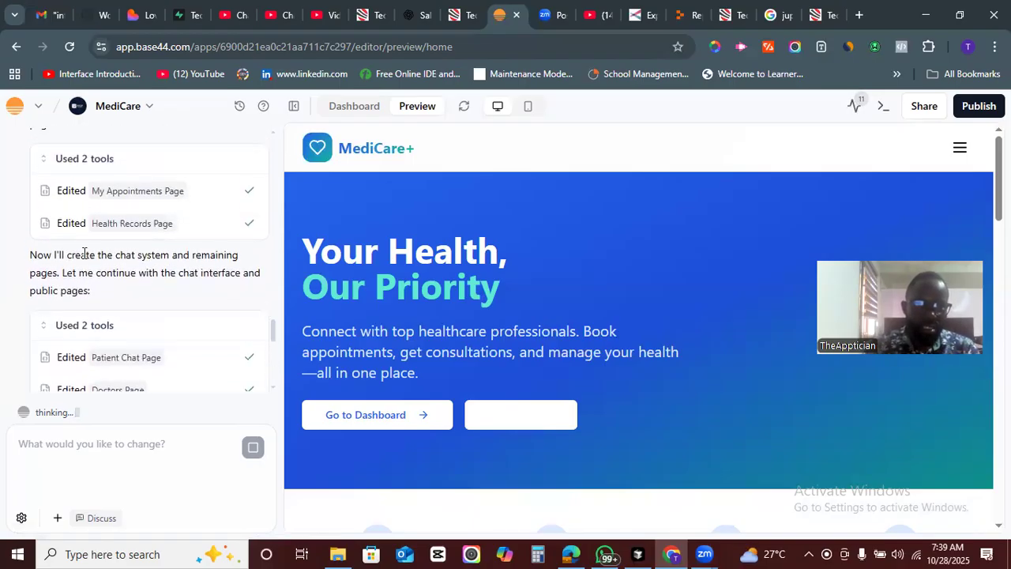
drag(70, 254, 197, 273)
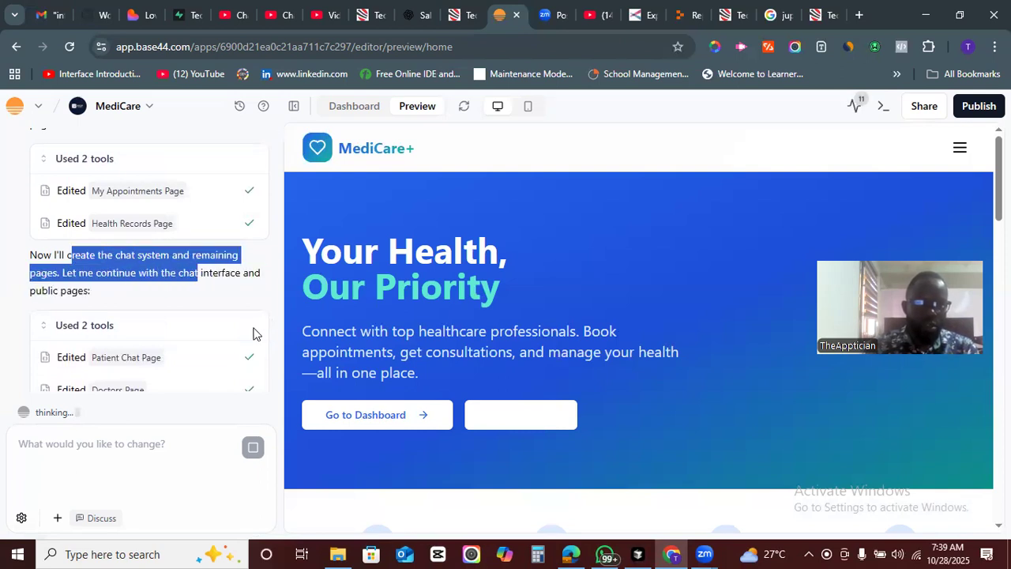
click(261, 324)
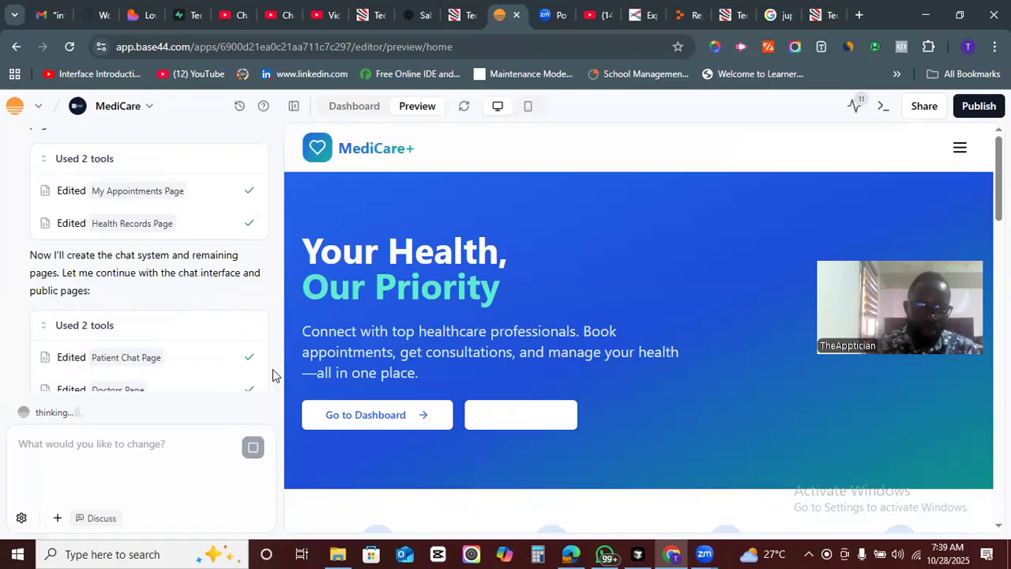
mouse_move(273, 328)
mouse_down()
mouse_move(271, 166)
mouse_move(274, 408)
mouse_up()
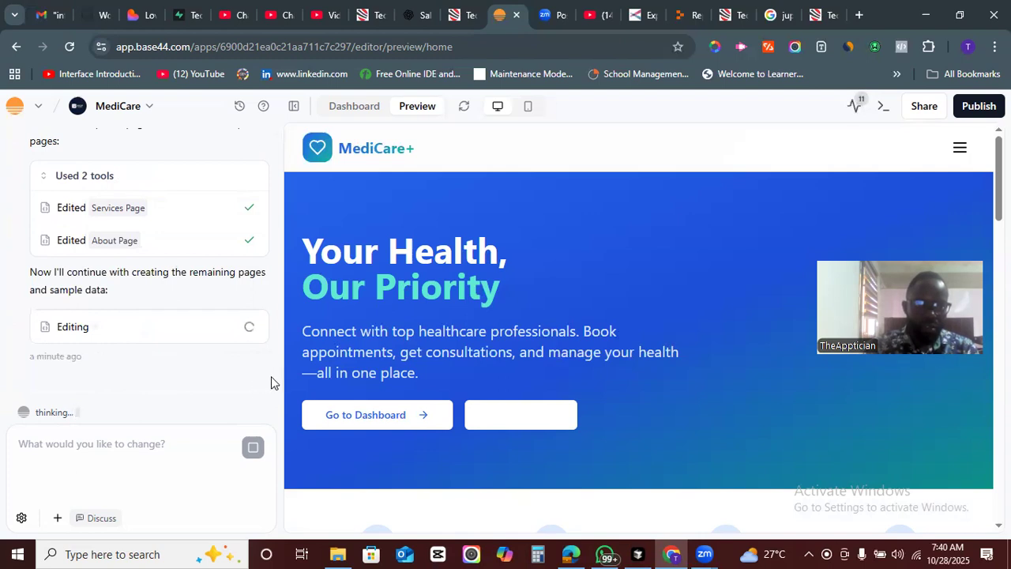
scroll(269, 369, up, 1)
scroll(270, 364, down, 1)
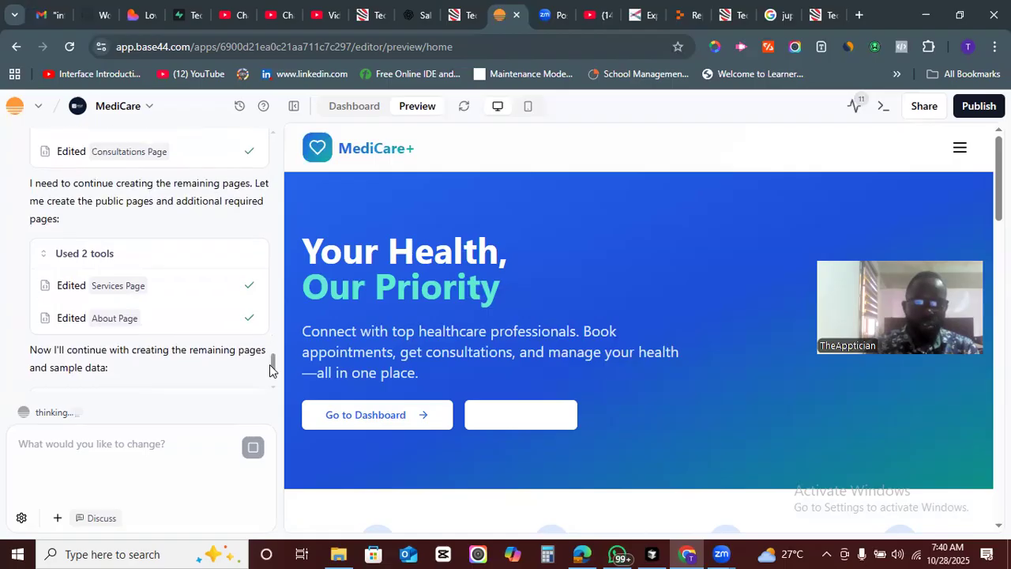
scroll(271, 365, up, 1)
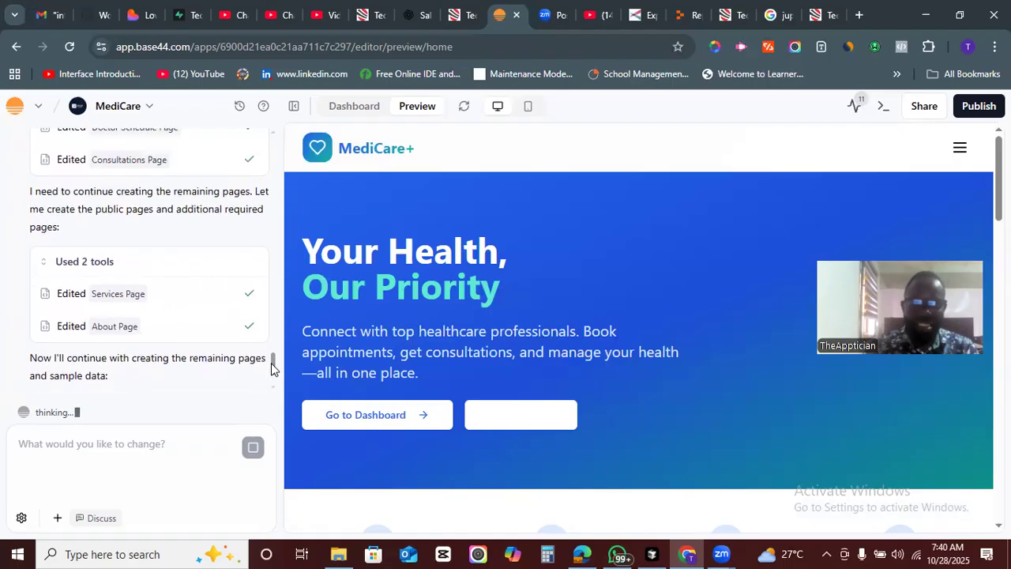
scroll(273, 367, up, 1)
drag(273, 361, 274, 365)
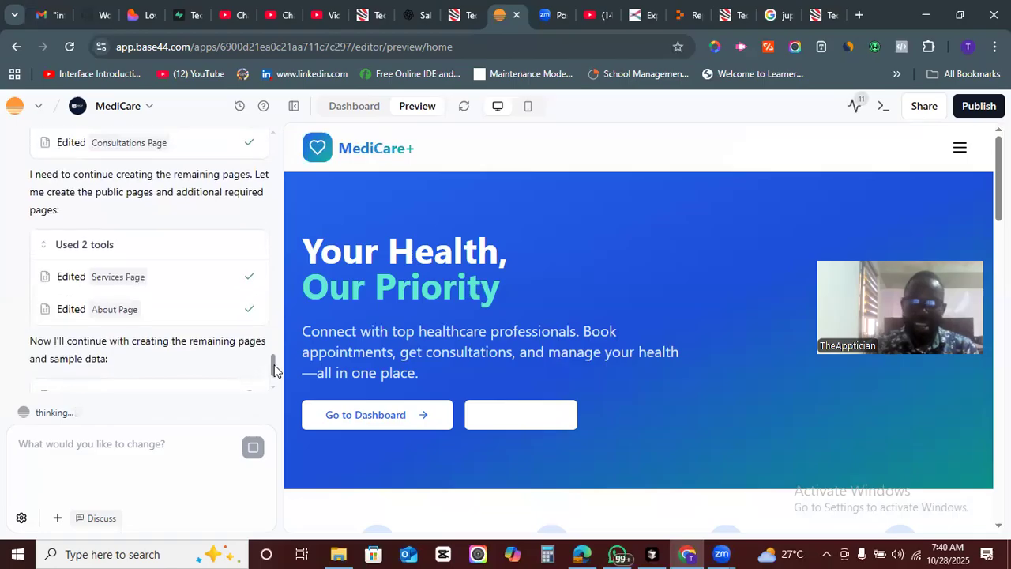
scroll(274, 366, up, 2)
drag(272, 363, 272, 337)
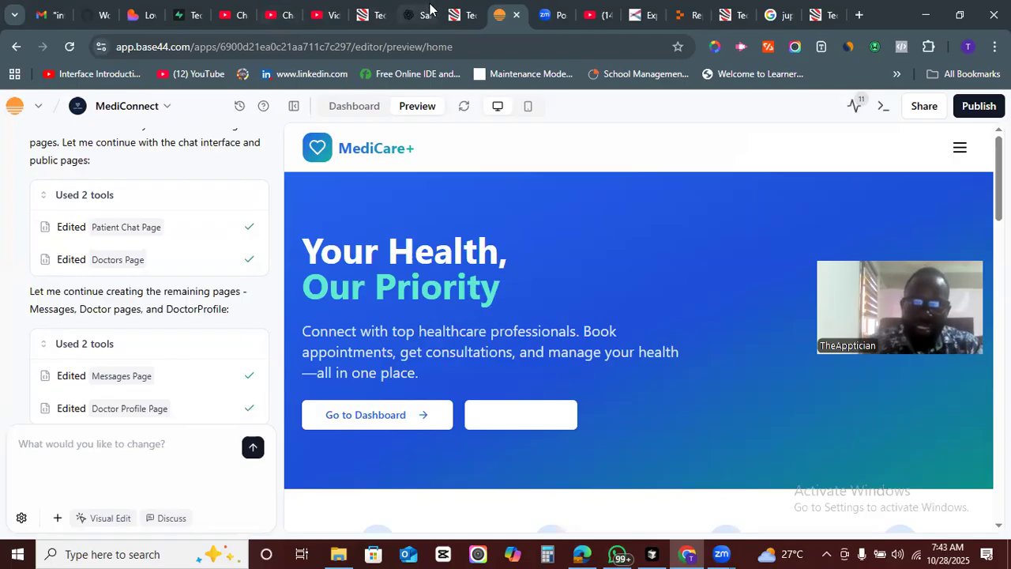
- Switch to the Techfields Digital academy admin tab
click(465, 14)
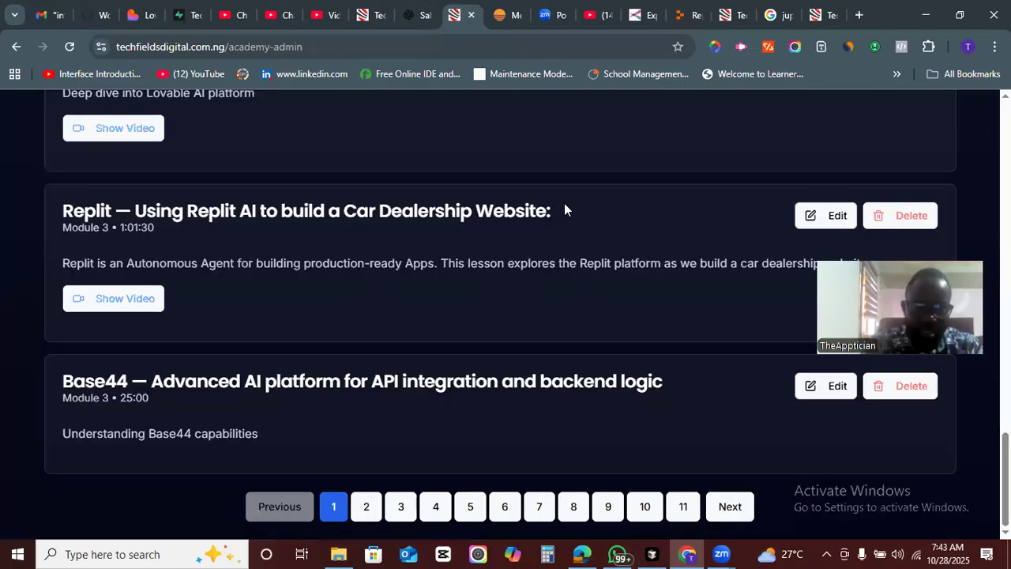
- Open the Modules section of the academy admin dashboard
scroll(821, 197, up, 2)
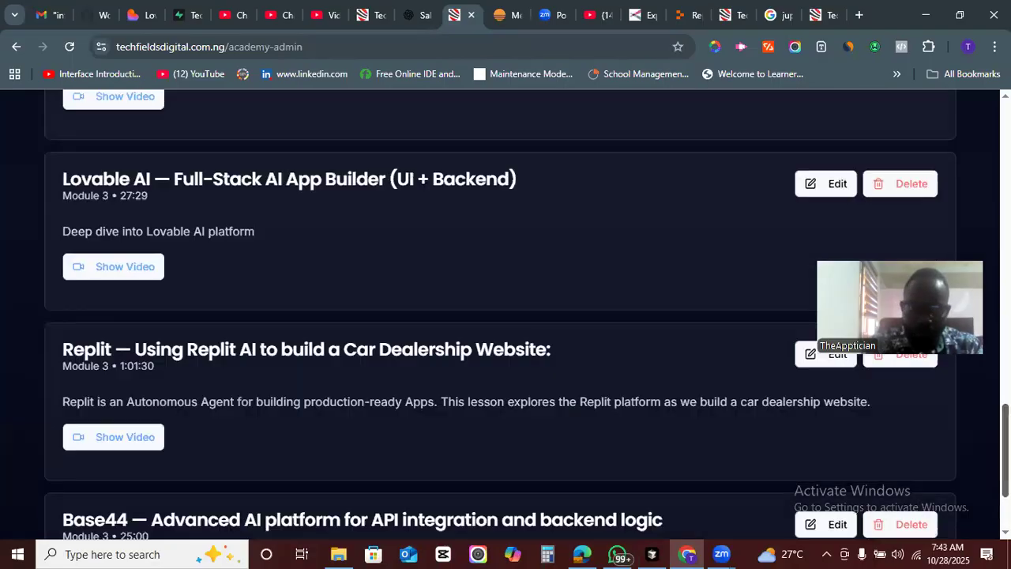
scroll(505, 316, up, 20)
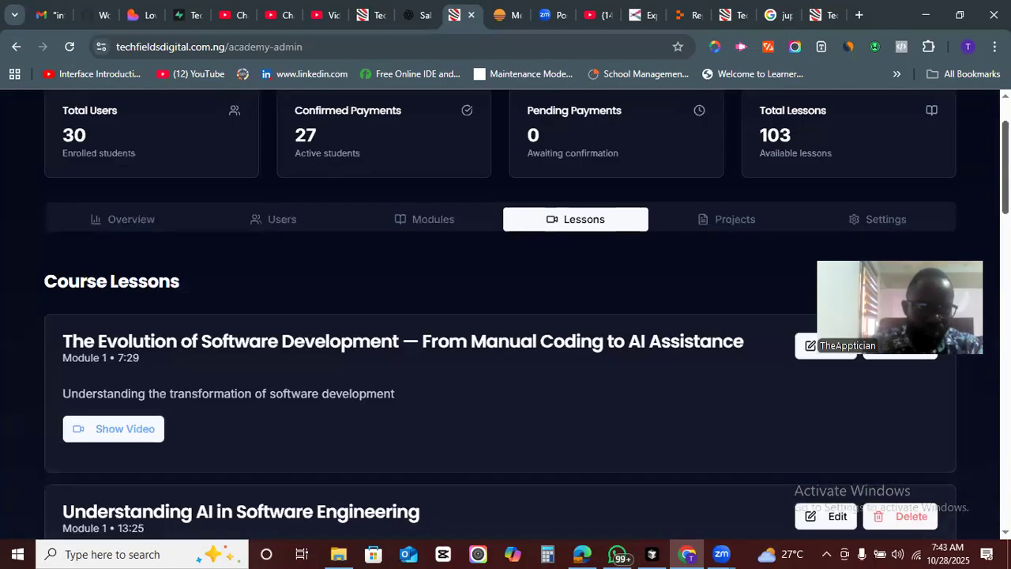
scroll(505, 316, up, 2)
click(431, 312)
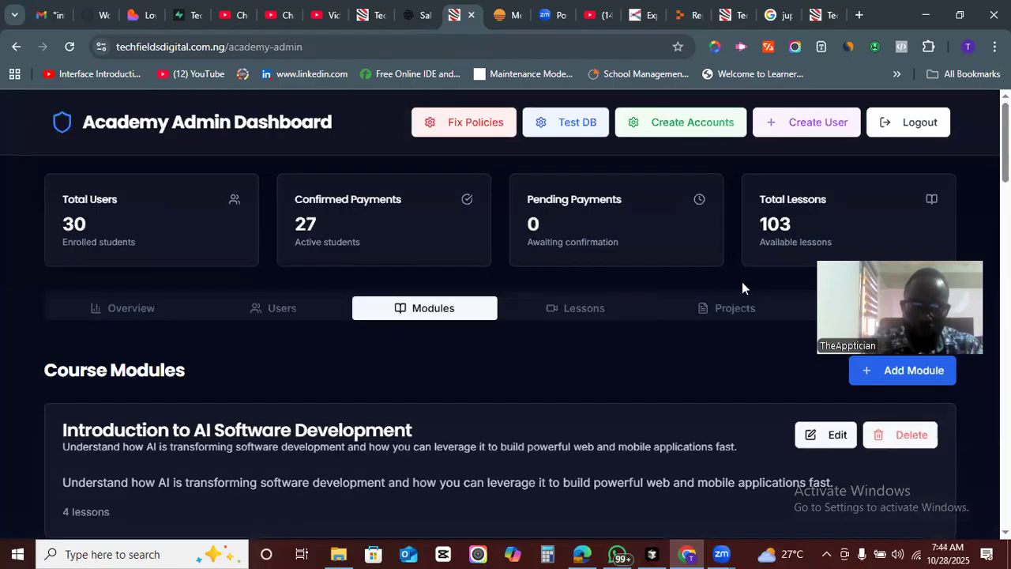
- Scroll through the list of course modules down to the last one
scroll(505, 316, down, 2)
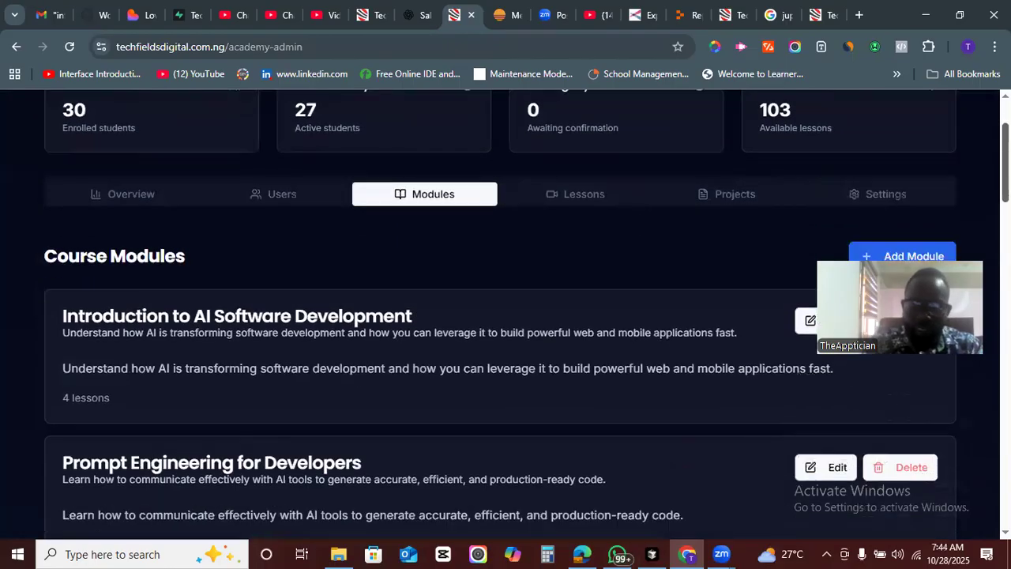
scroll(506, 316, up, 2)
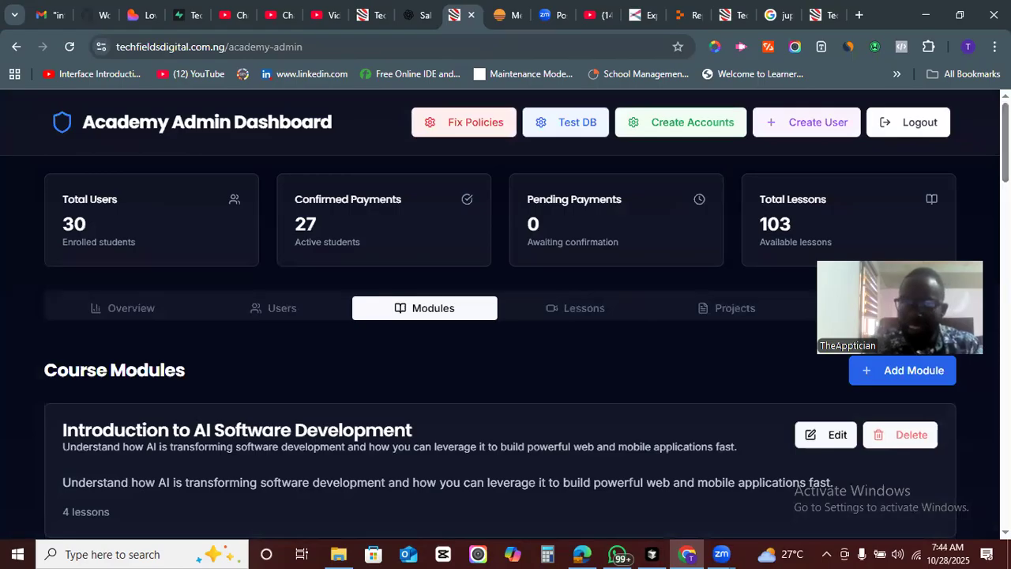
scroll(505, 316, down, 3)
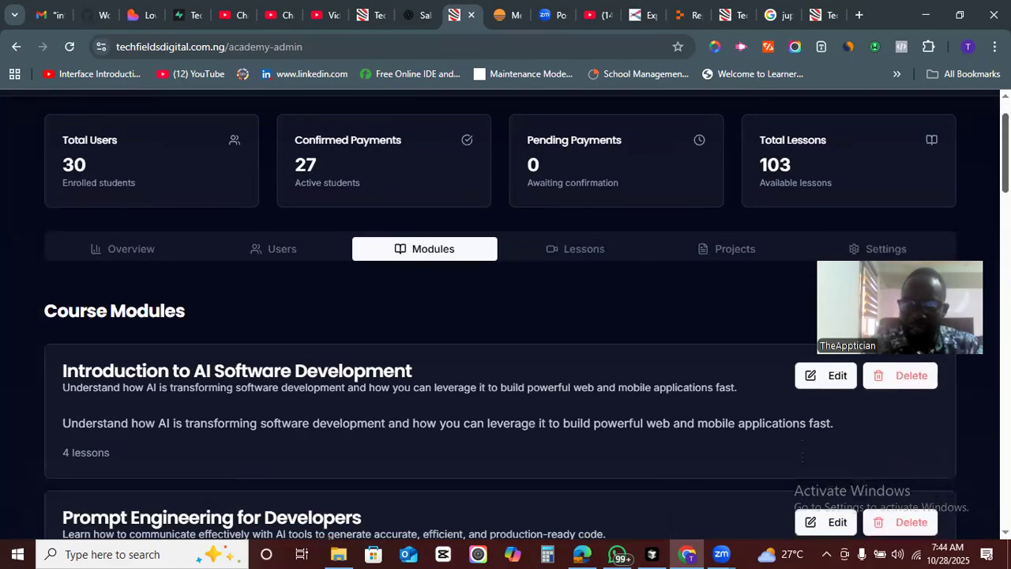
scroll(506, 316, down, 3)
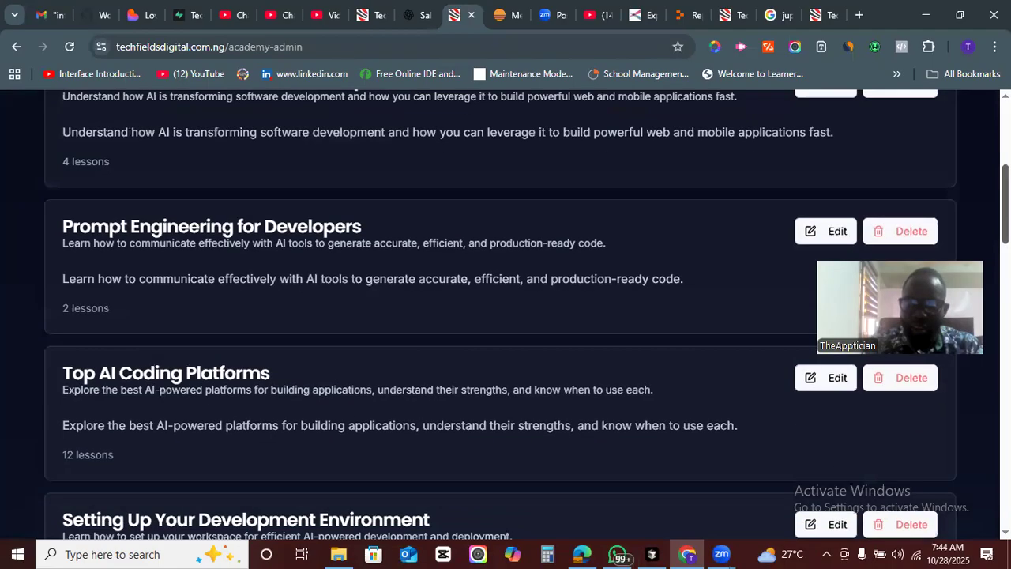
scroll(506, 316, down, 6)
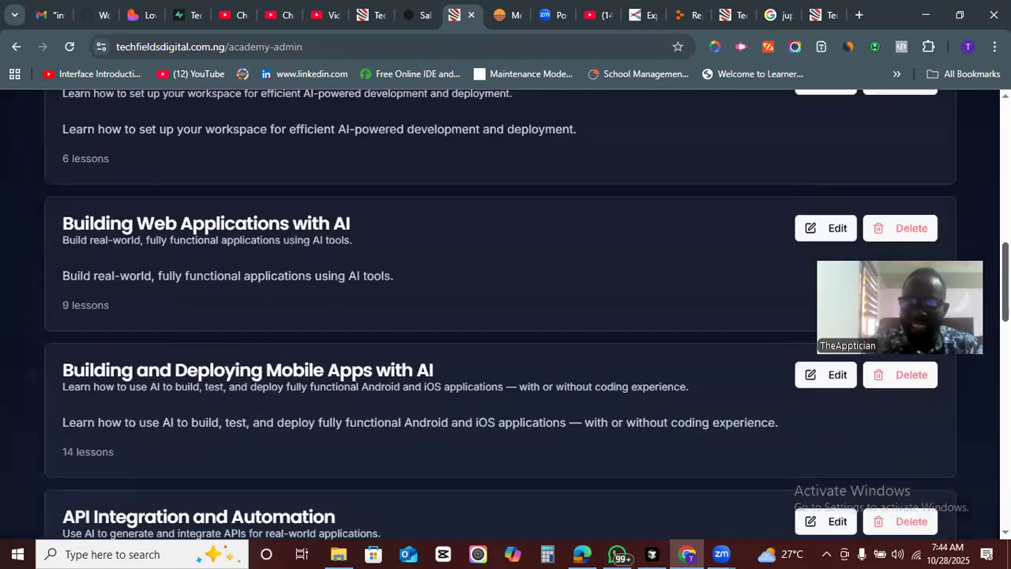
scroll(505, 316, down, 7)
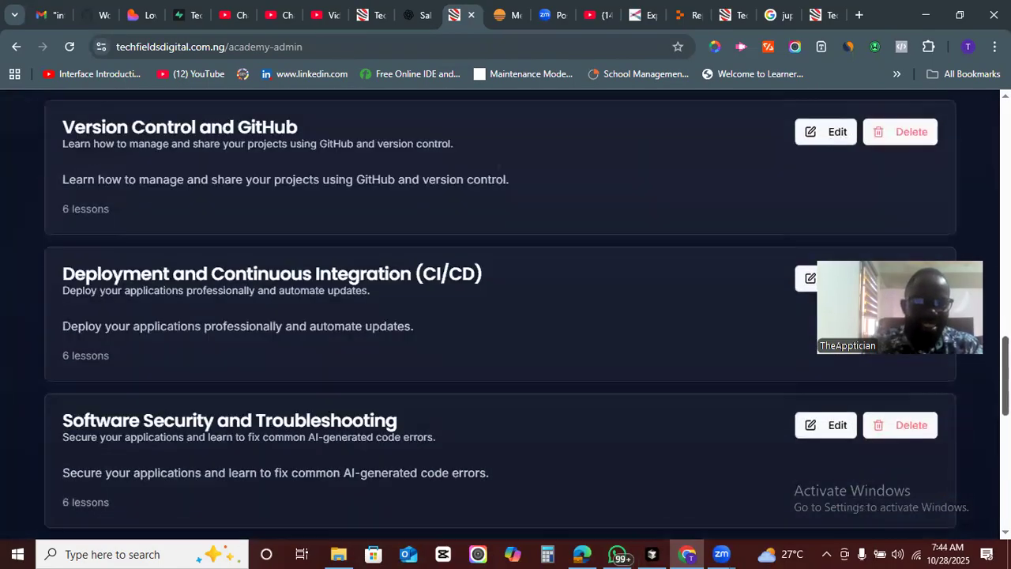
scroll(505, 316, down, 4)
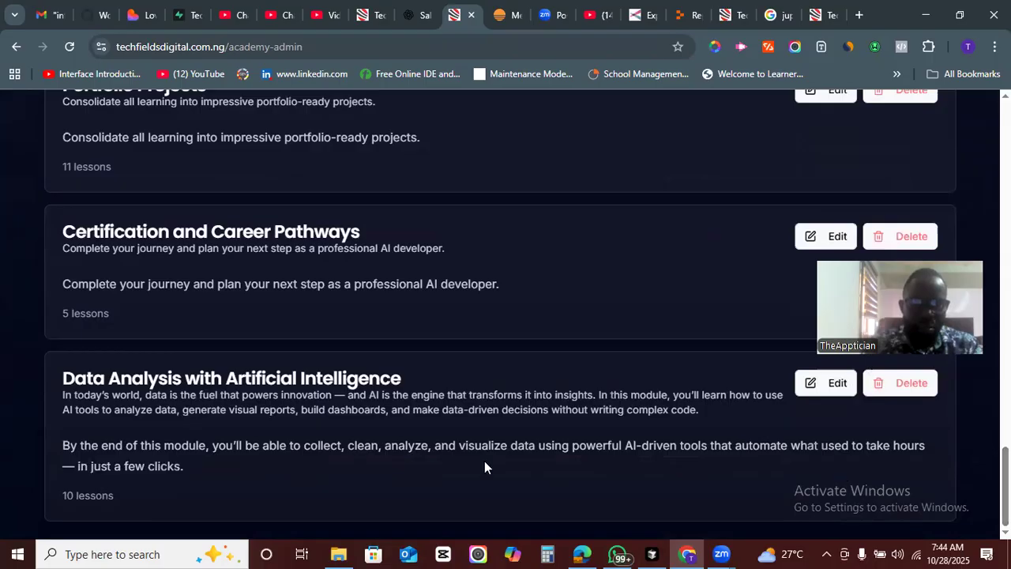
- Highlight the title of the Data Analysis with Artificial Intelligence module
drag(399, 381, 57, 378)
triple_click(58, 377)
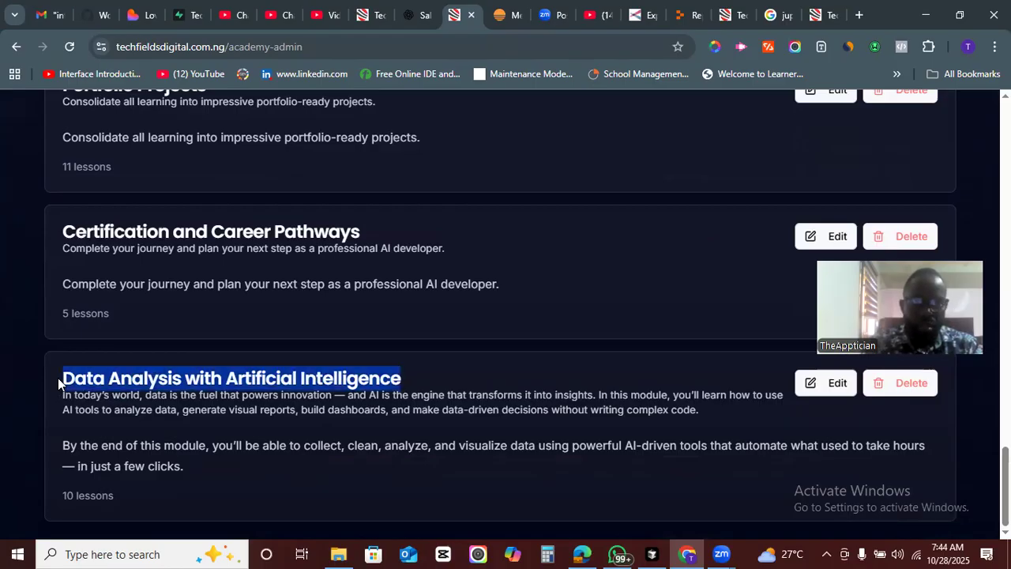
triple_click(405, 377)
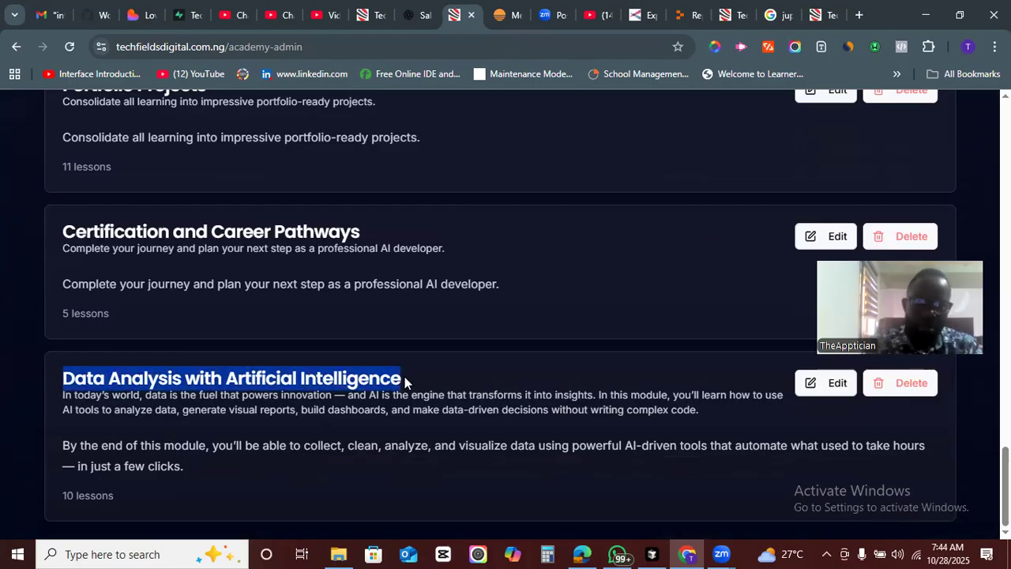
triple_click(385, 377)
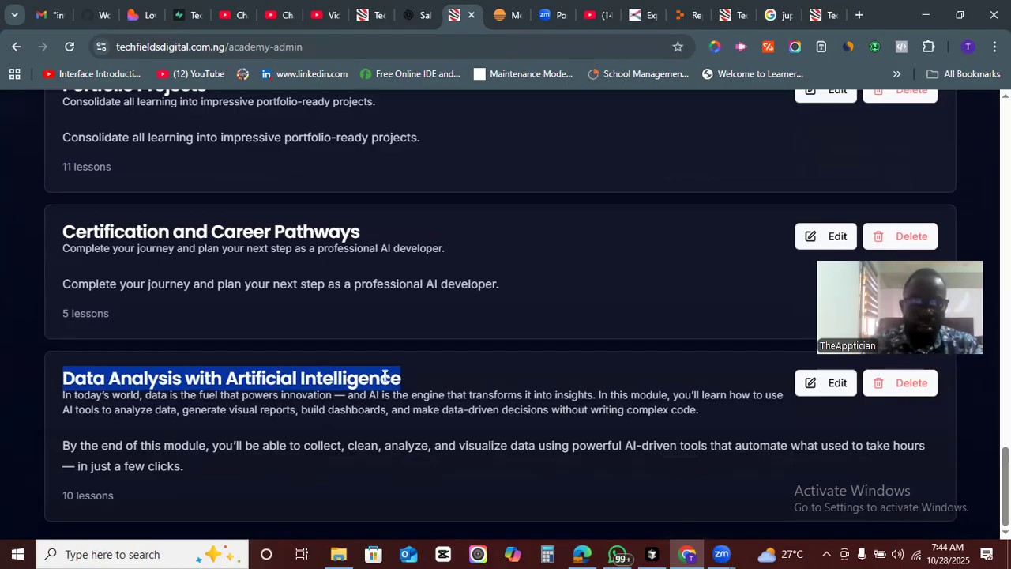
triple_click(186, 379)
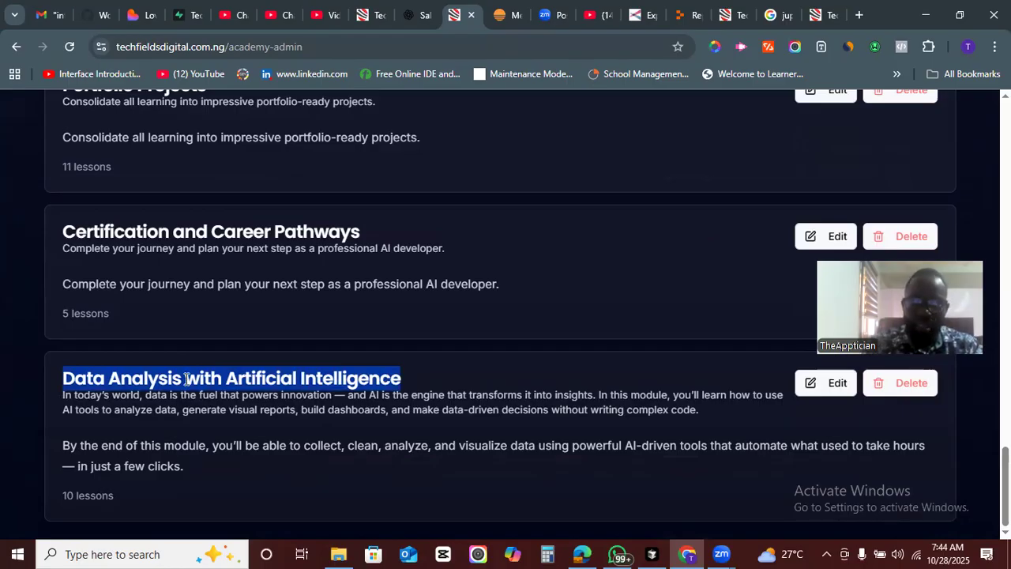
click(187, 378)
triple_click(278, 381)
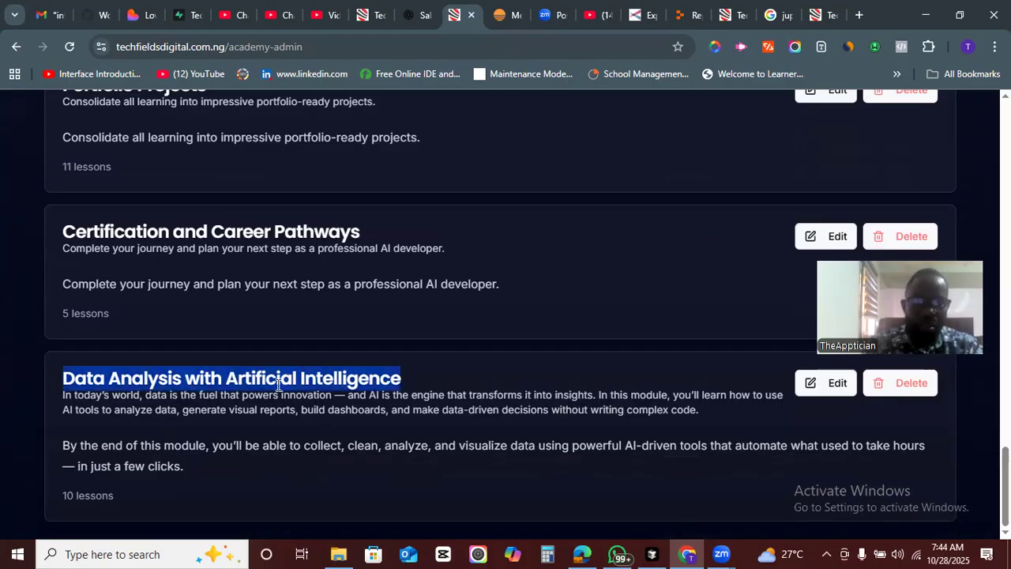
drag(103, 499, 67, 499)
click(120, 494)
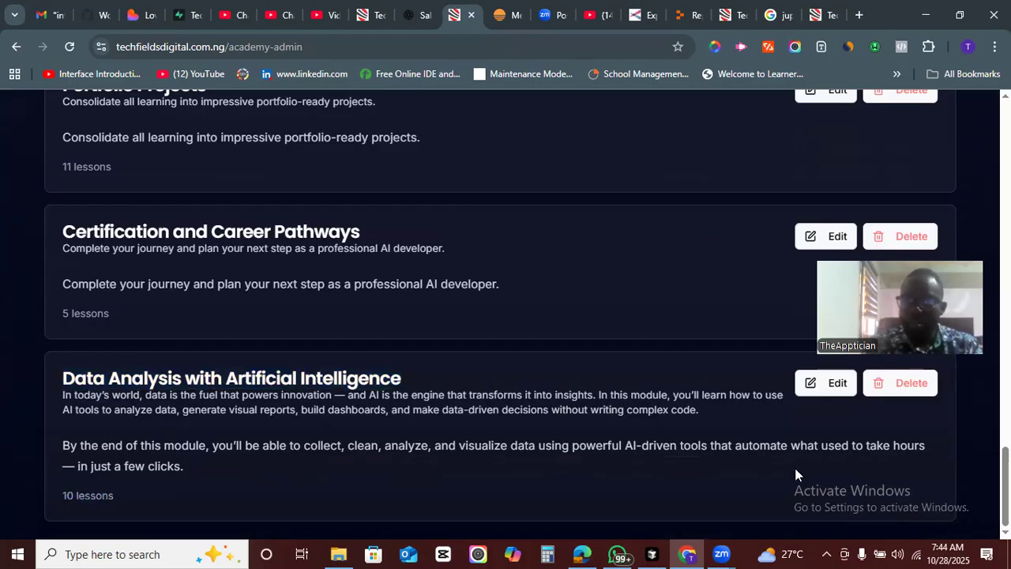
mouse_move(1004, 482)
mouse_down()
mouse_move(1004, 136)
mouse_move(1004, 478)
mouse_up()
- Open the Lessons section and jump to the last page, 11, of the lesson list
click(591, 309)
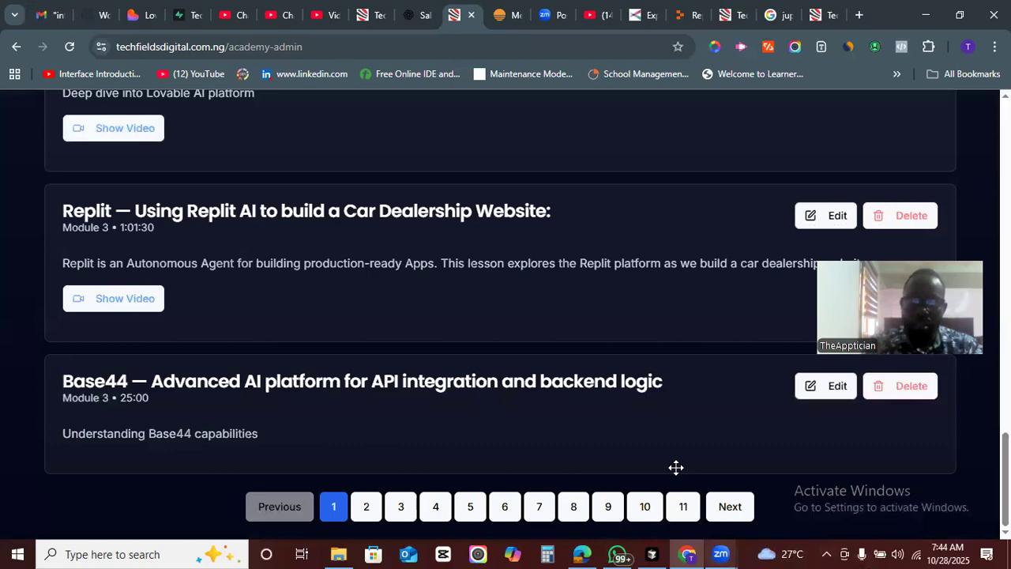
click(683, 506)
scroll(505, 315, up, 4)
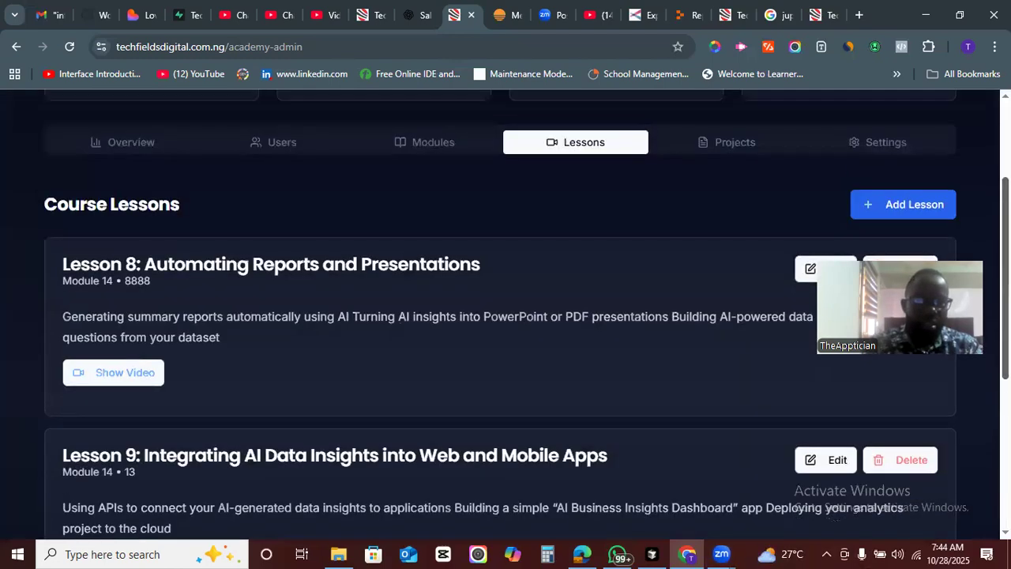
scroll(505, 316, down, 1)
scroll(505, 316, down, 3)
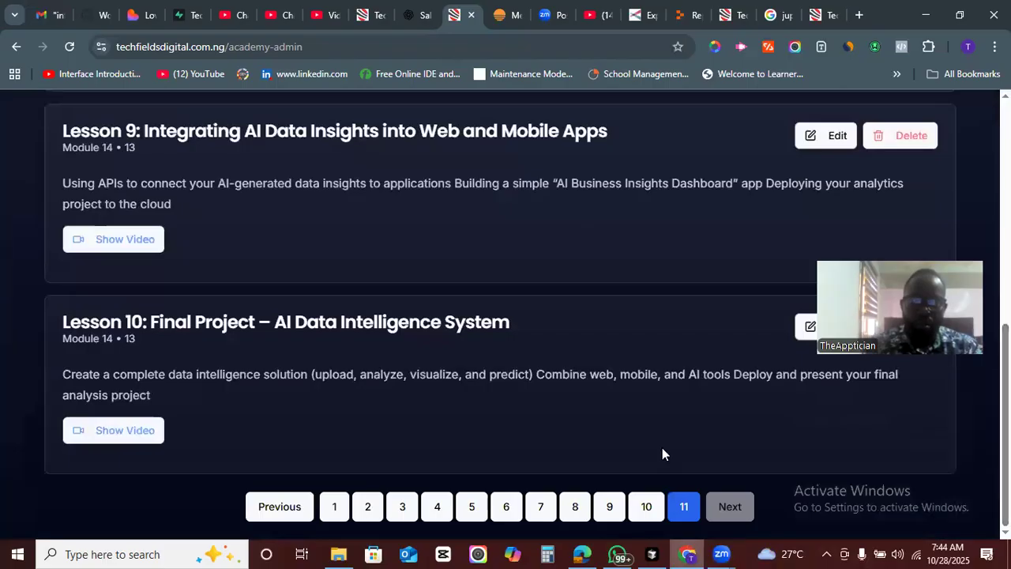
- Go to lessons page 10 and scroll through its Module 14 data analysis lessons
click(646, 506)
scroll(506, 316, down, 3)
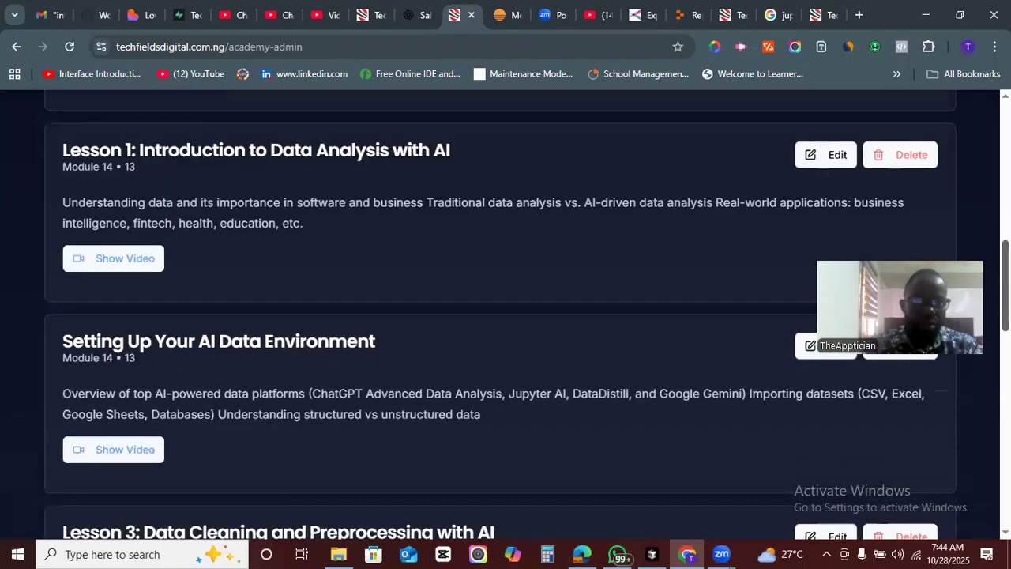
scroll(506, 316, up, 1)
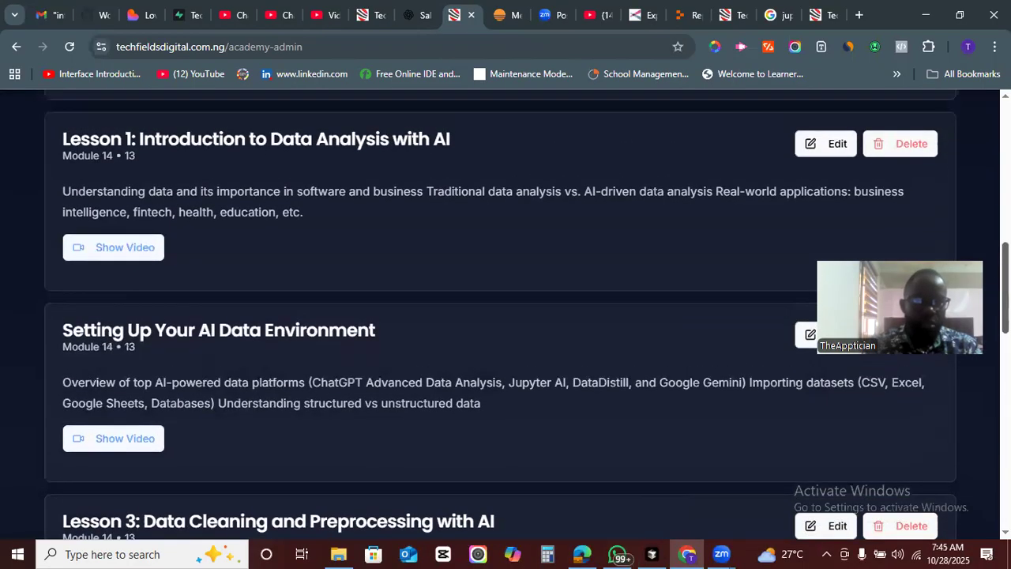
scroll(505, 316, down, 1)
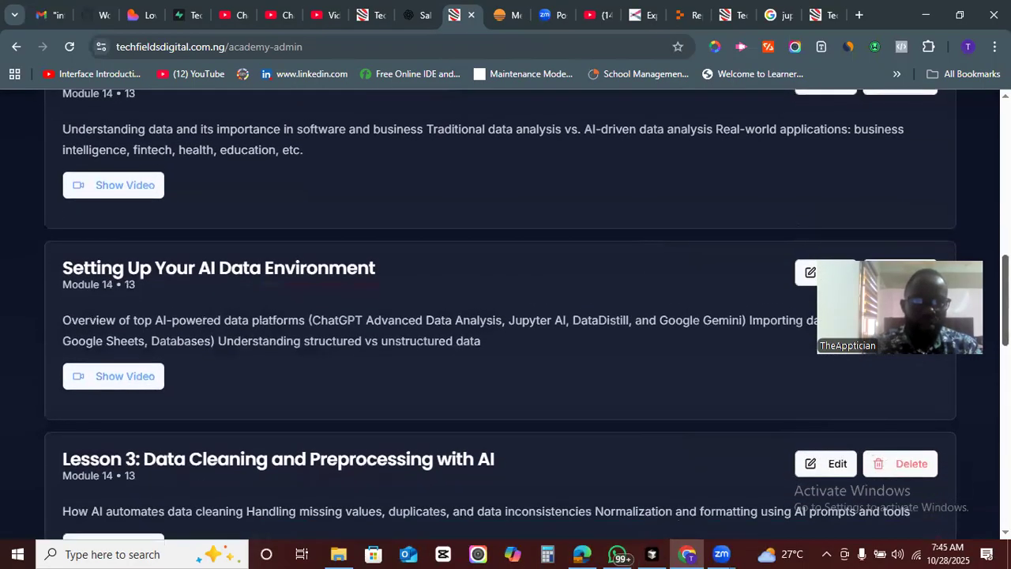
scroll(506, 315, down, 1)
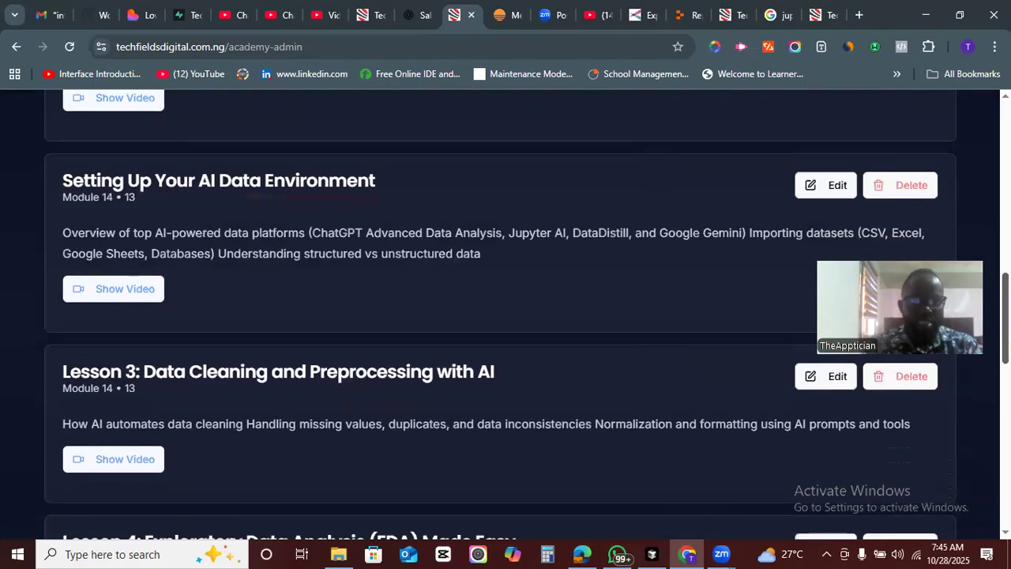
scroll(506, 315, down, 2)
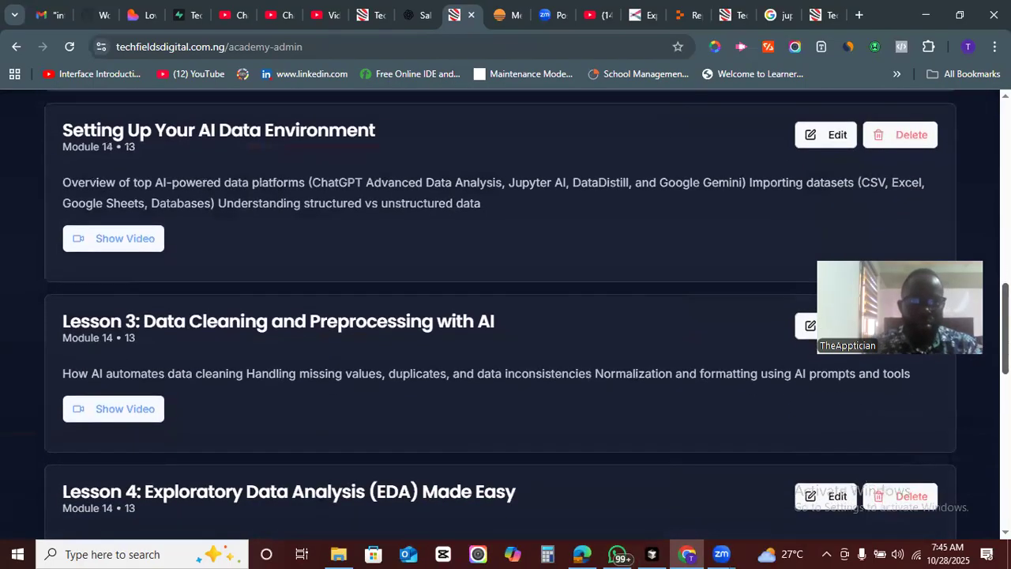
scroll(501, 314, down, 2)
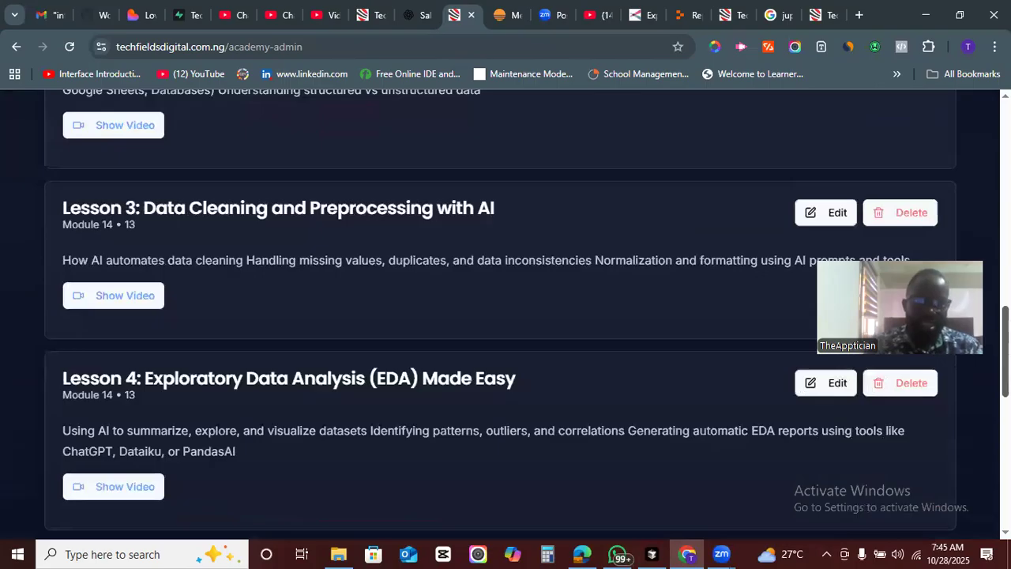
scroll(505, 316, down, 3)
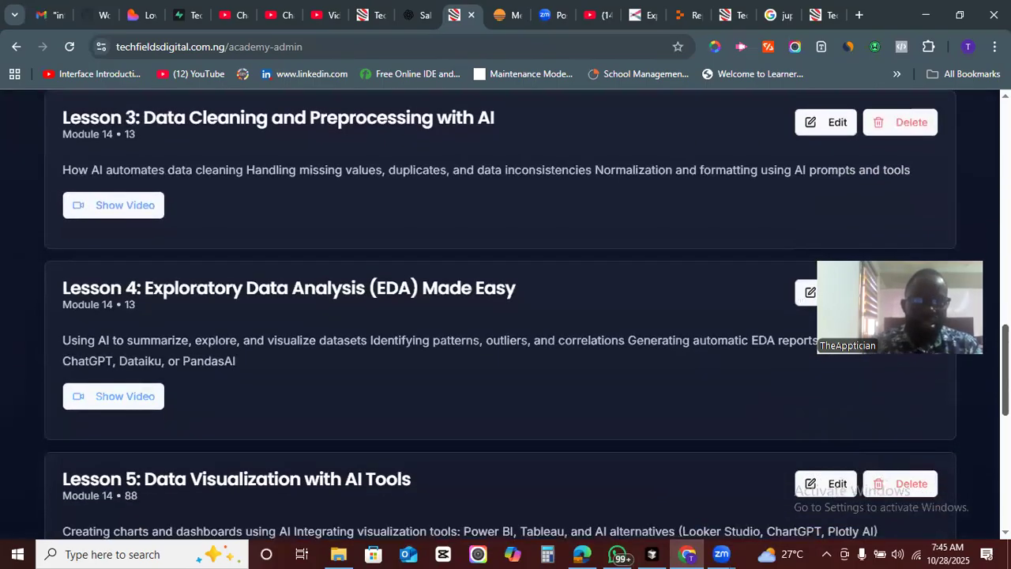
scroll(505, 316, down, 3)
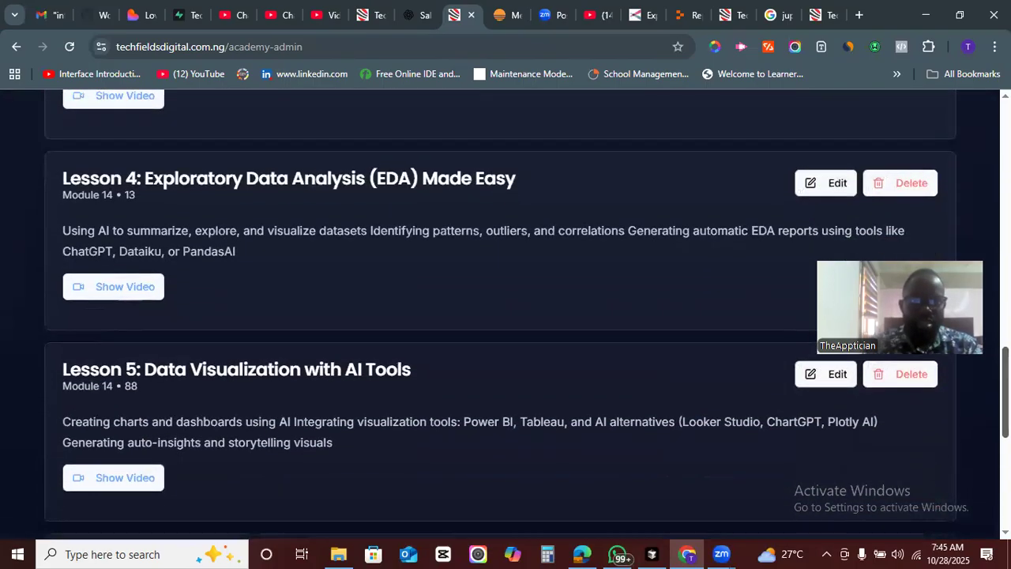
scroll(505, 316, down, 3)
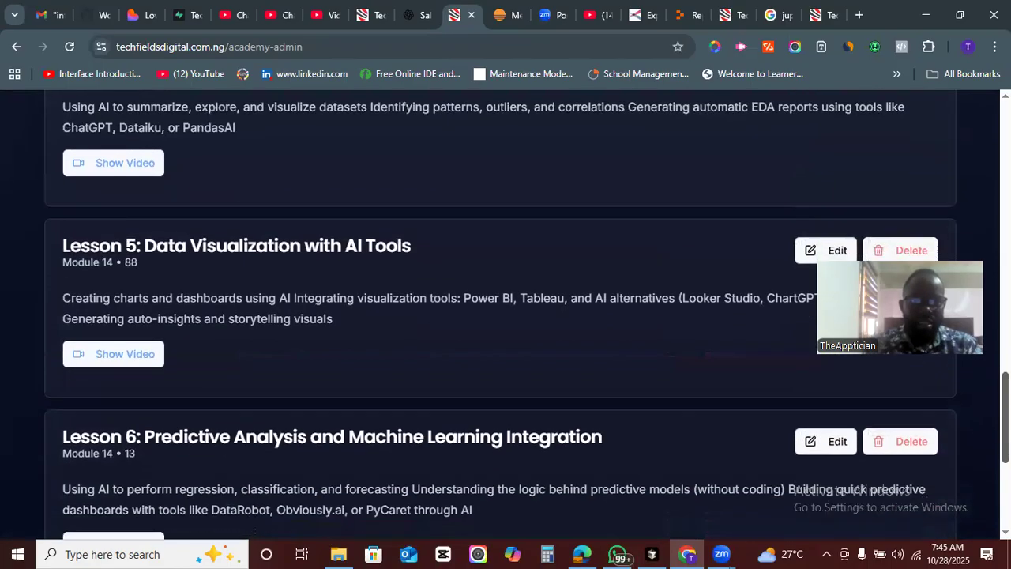
scroll(505, 316, down, 5)
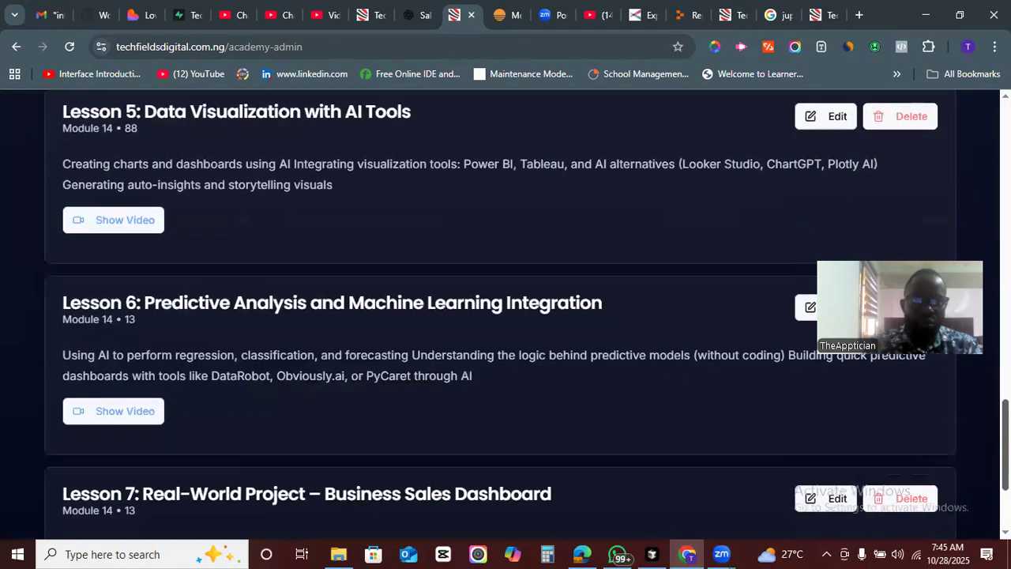
scroll(505, 316, down, 3)
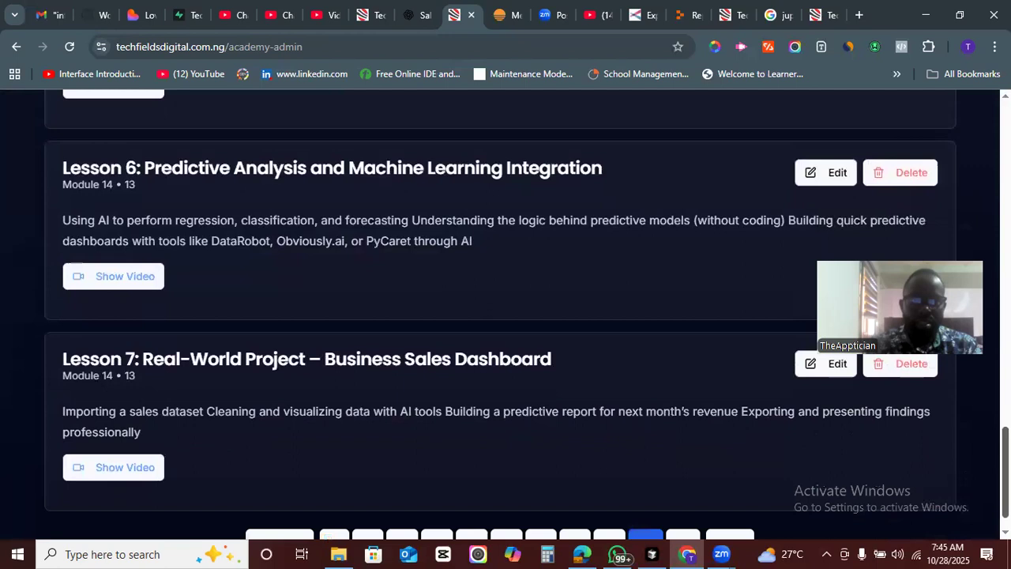
scroll(506, 316, down, 1)
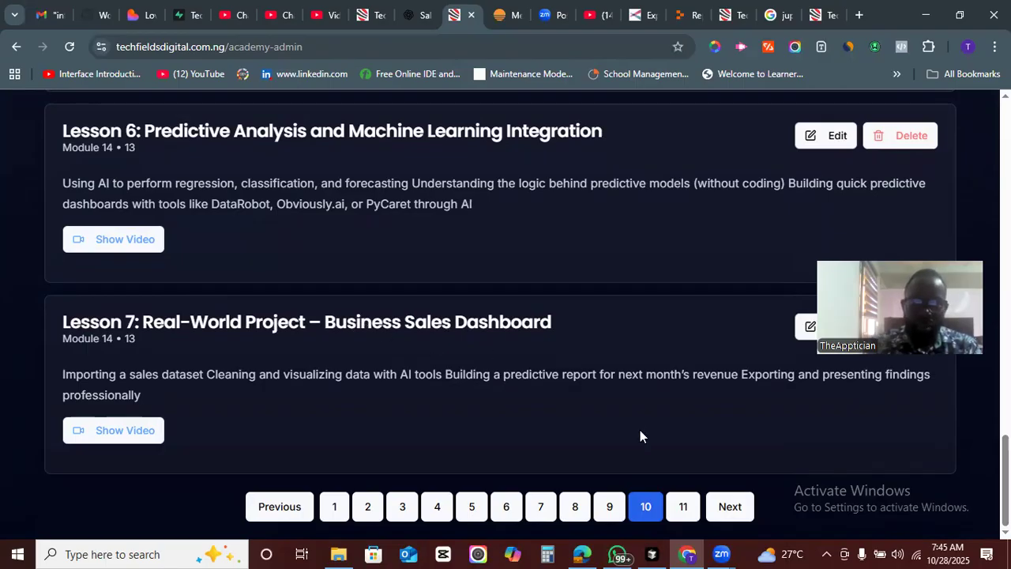
- Return to lessons page 11 and review its Module 14 lessons
click(683, 508)
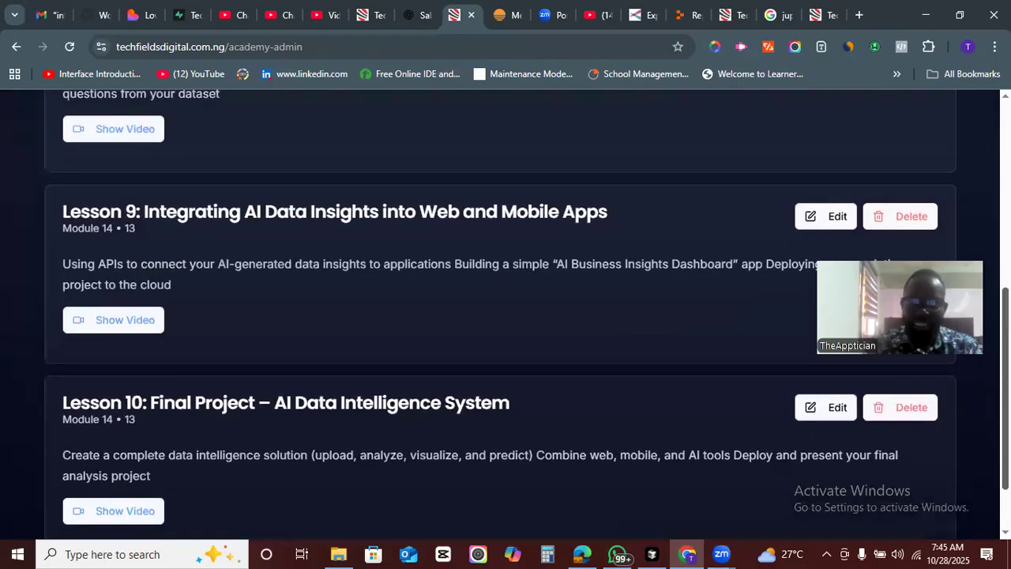
scroll(505, 316, up, 1)
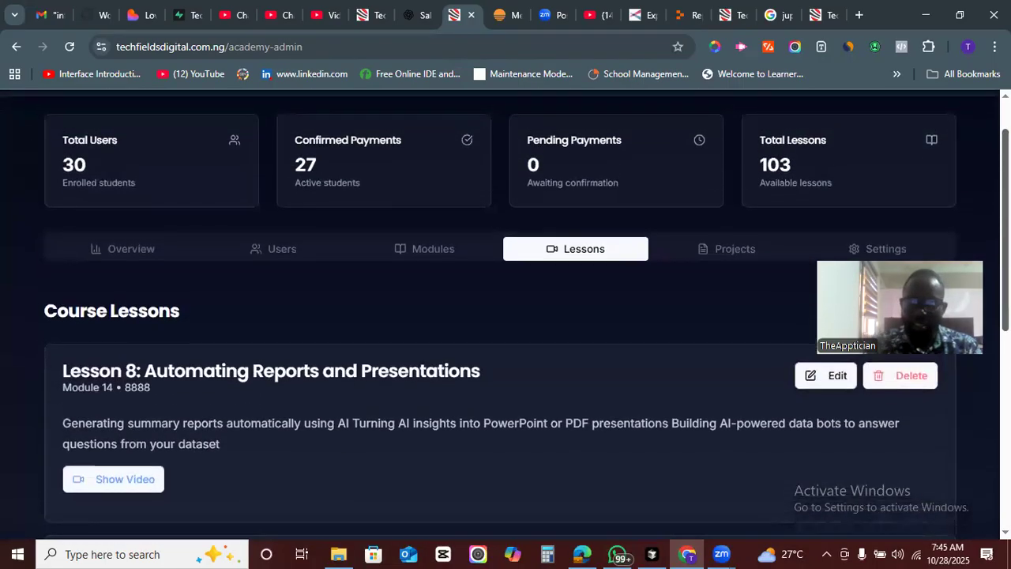
scroll(505, 316, down, 2)
scroll(506, 315, down, 1)
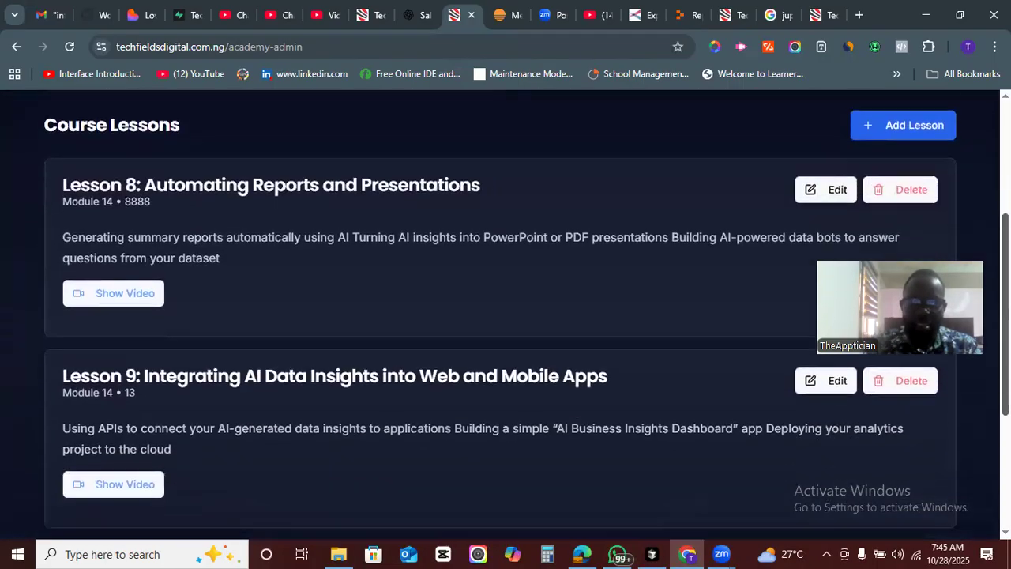
scroll(506, 316, up, 1)
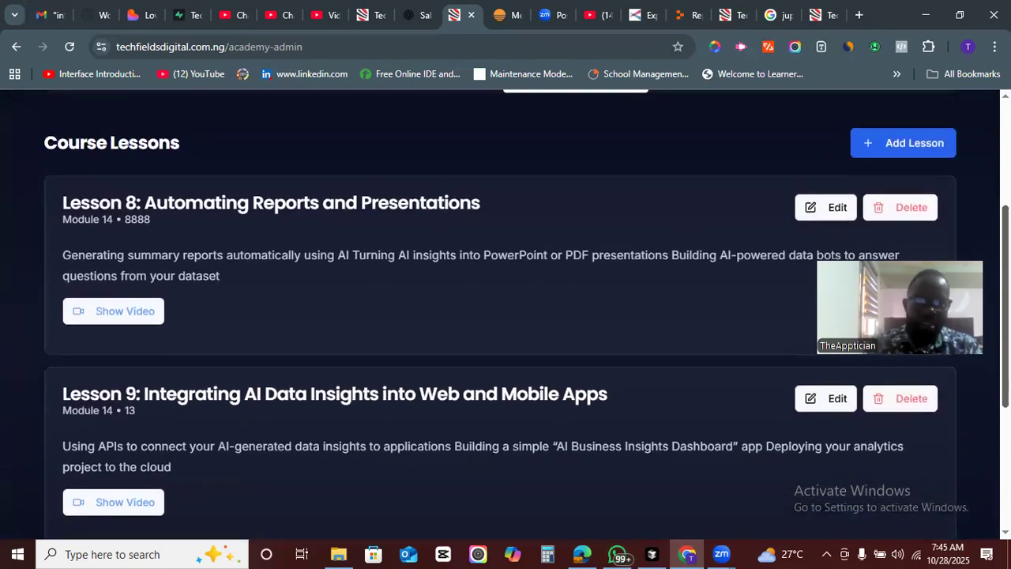
- Scroll through lessons 9 and 10 down to the pagination, then back up to the top of the admin dashboard
scroll(506, 316, down, 1)
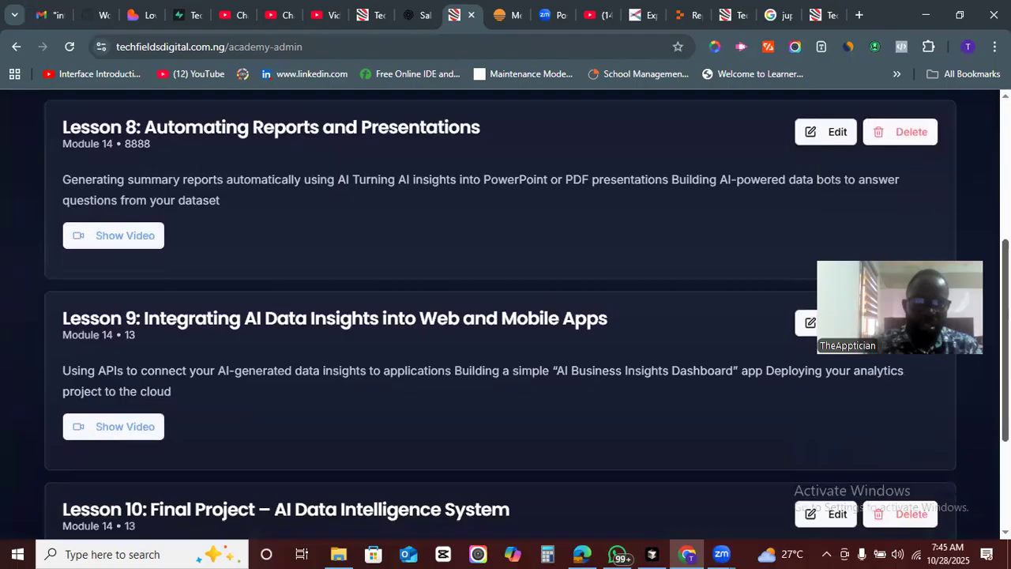
scroll(505, 316, down, 1)
scroll(505, 316, down, 1)
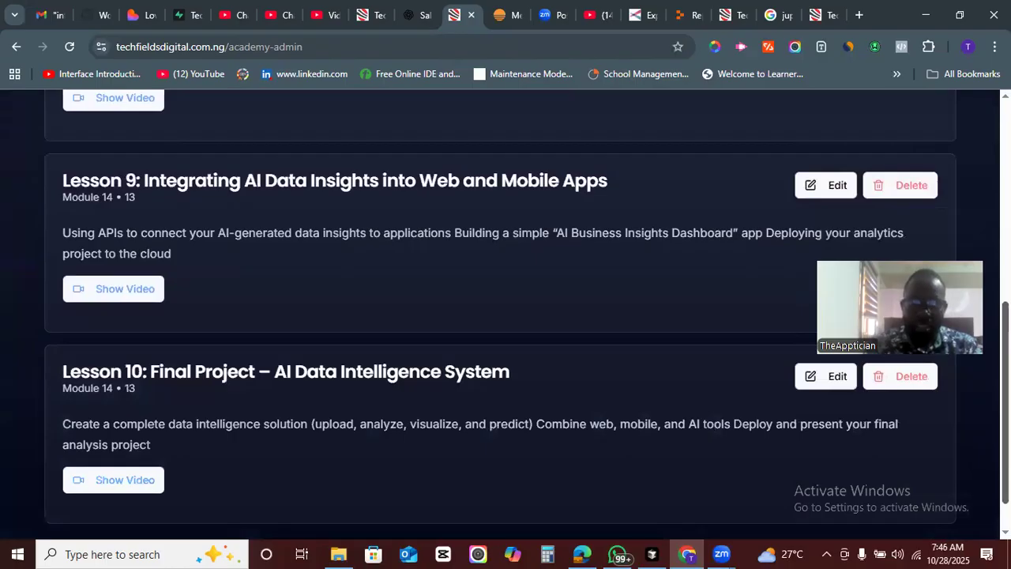
scroll(506, 316, down, 1)
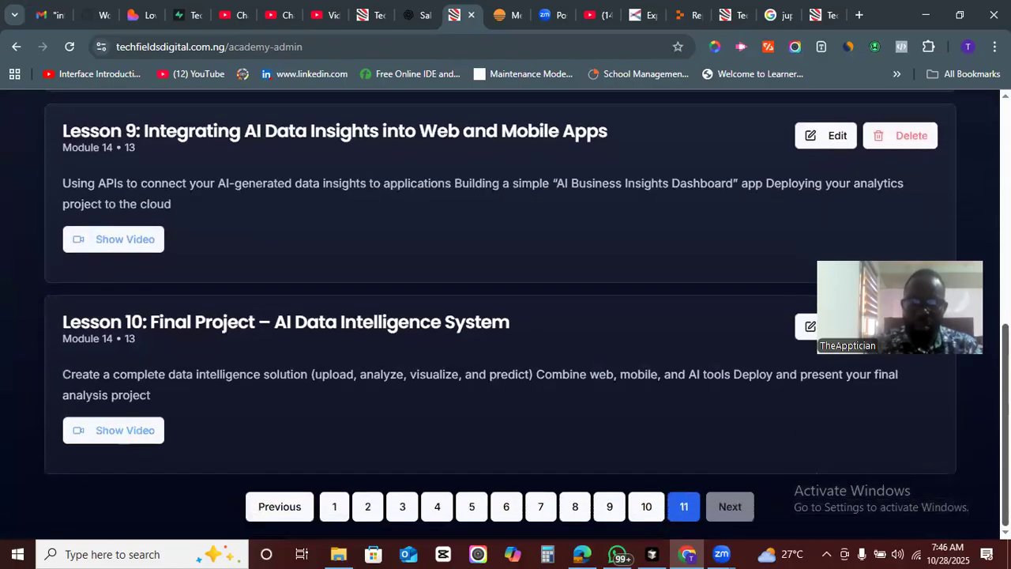
scroll(506, 314, up, 1)
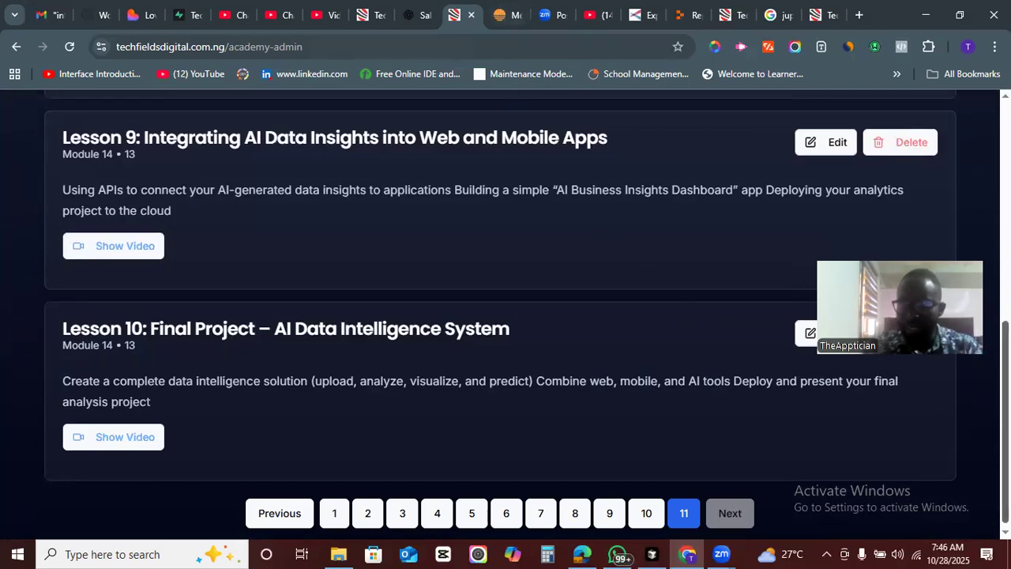
scroll(491, 165, up, 6)
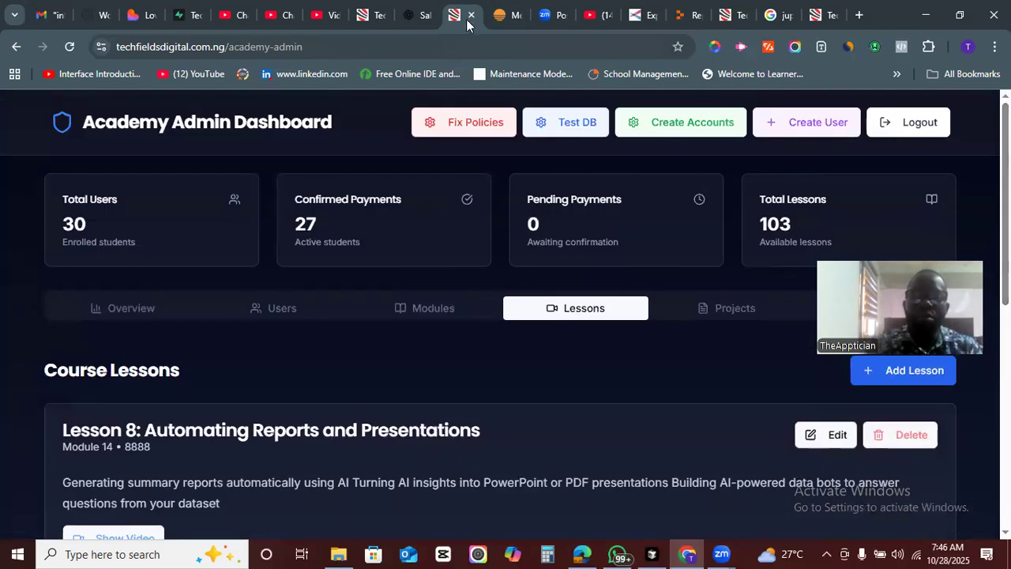
- Switch to the Base44 MediConnect editor tab and read through the chat's build progress messages beside the preview
click(498, 10)
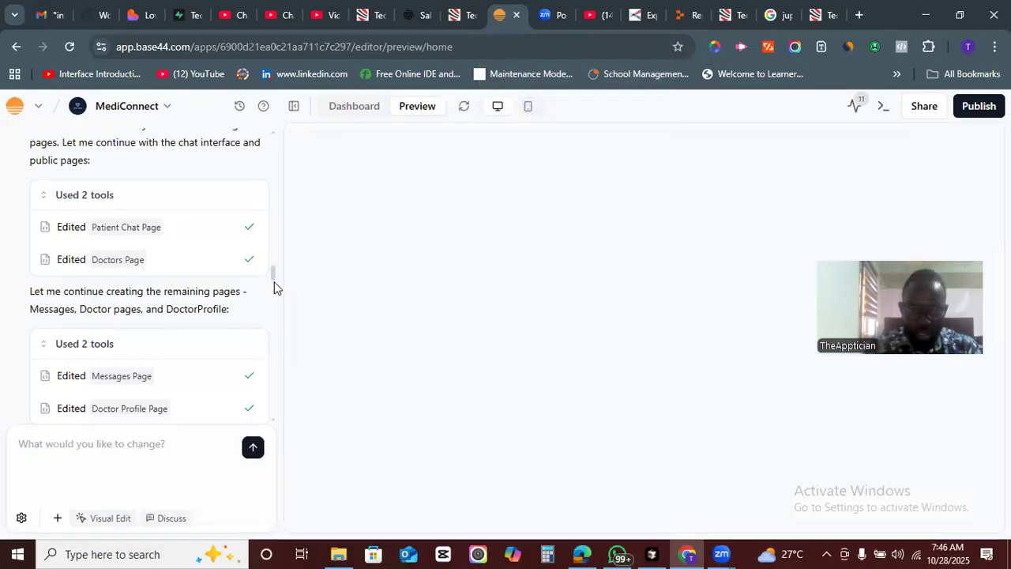
drag(274, 273, 276, 304)
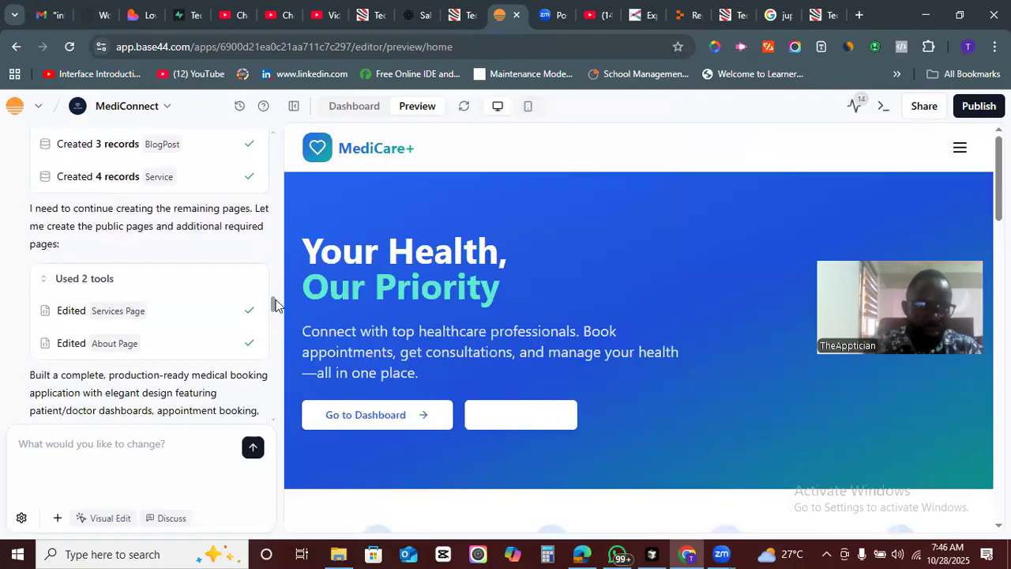
drag(274, 306, 276, 316)
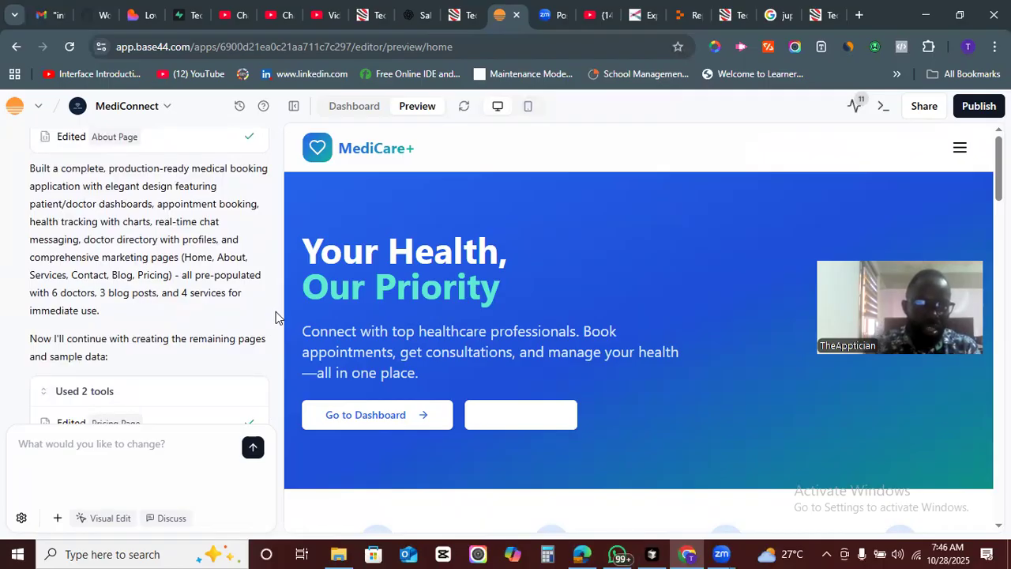
scroll(276, 312, down, 1)
scroll(275, 318, down, 1)
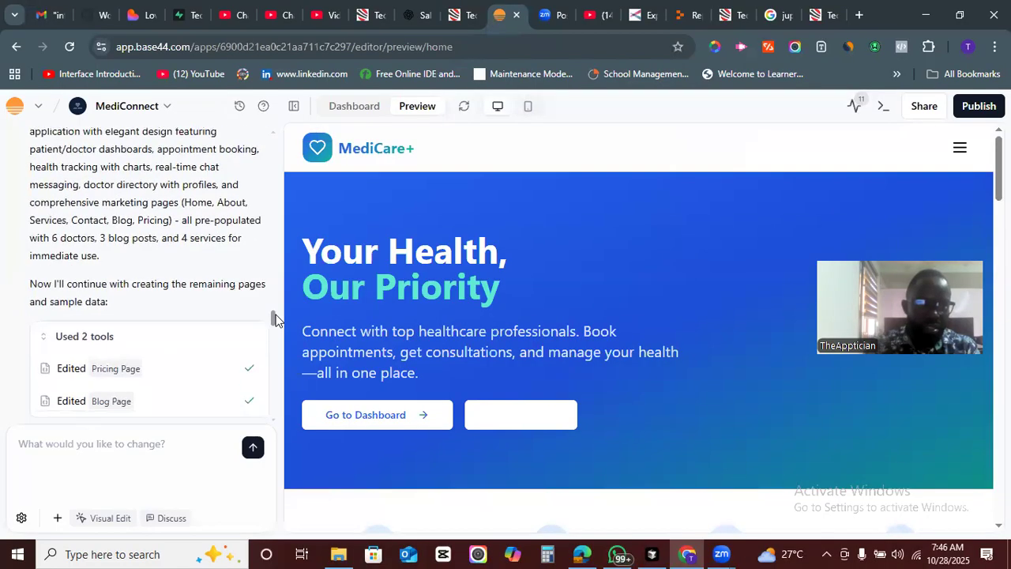
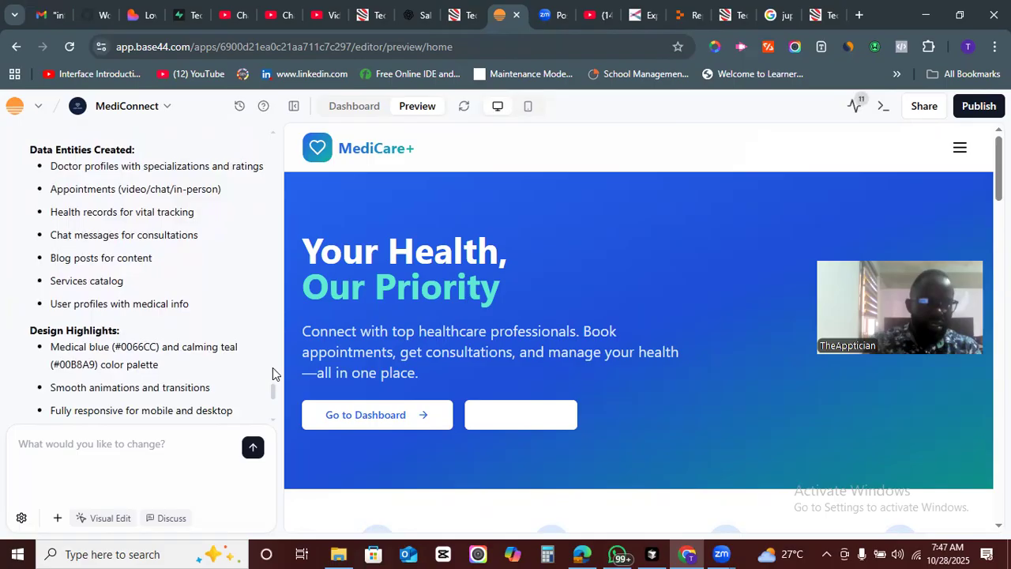
- Scroll through the chat's summary of data entities, design highlights and sample data
scroll(273, 374, up, 1)
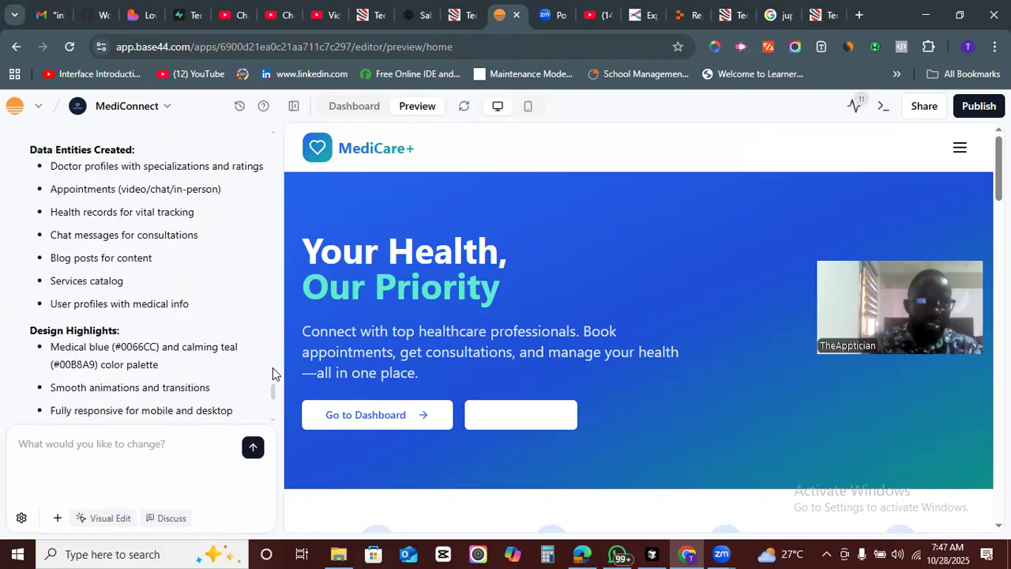
scroll(273, 374, down, 1)
scroll(272, 373, down, 1)
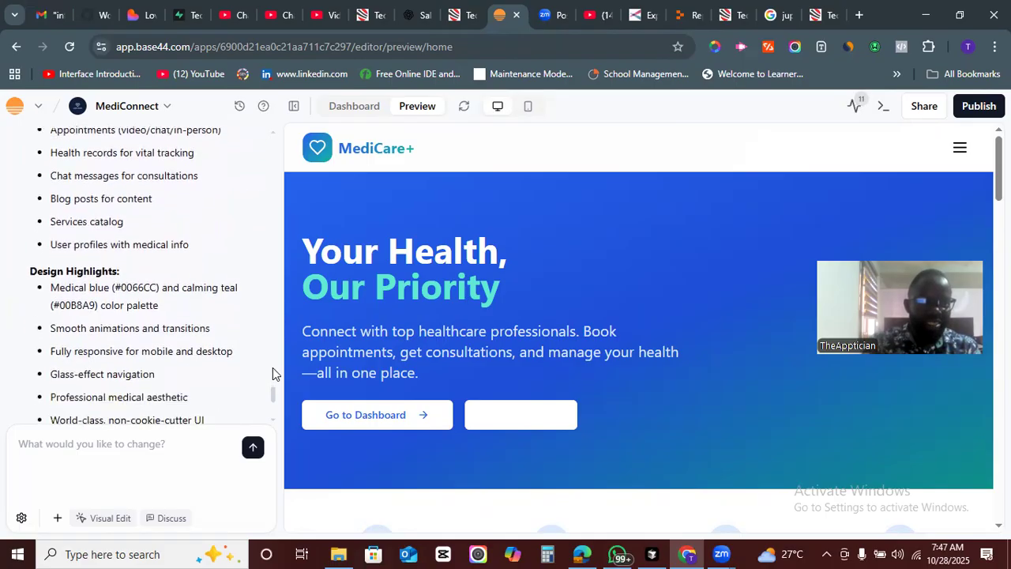
scroll(273, 374, down, 4)
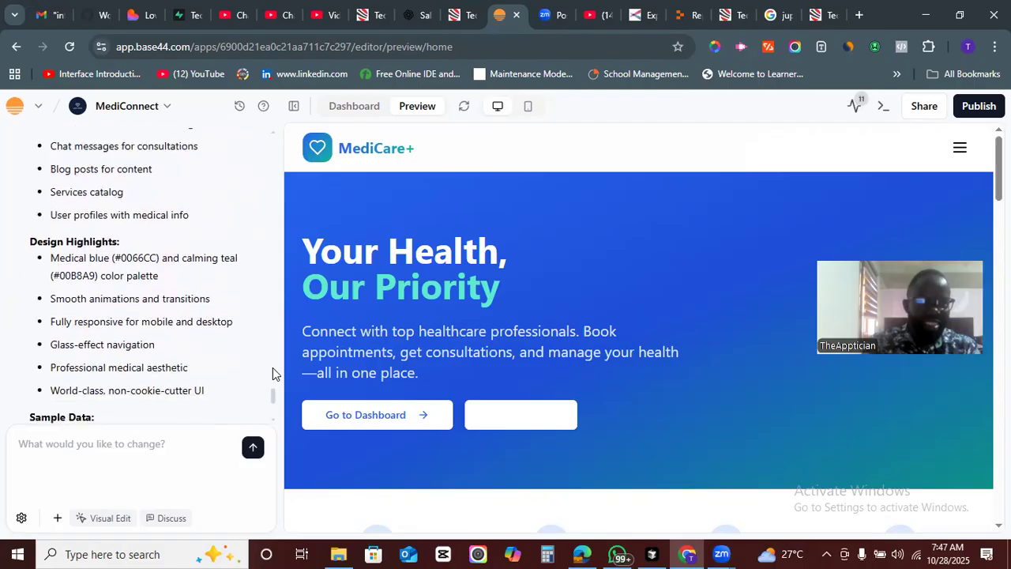
scroll(273, 374, down, 4)
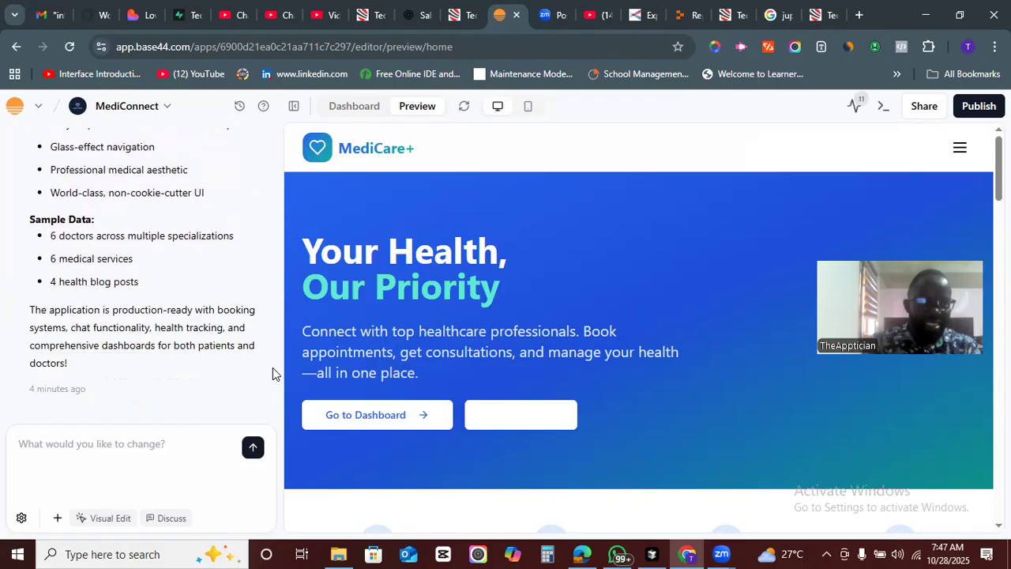
scroll(272, 367, up, 1)
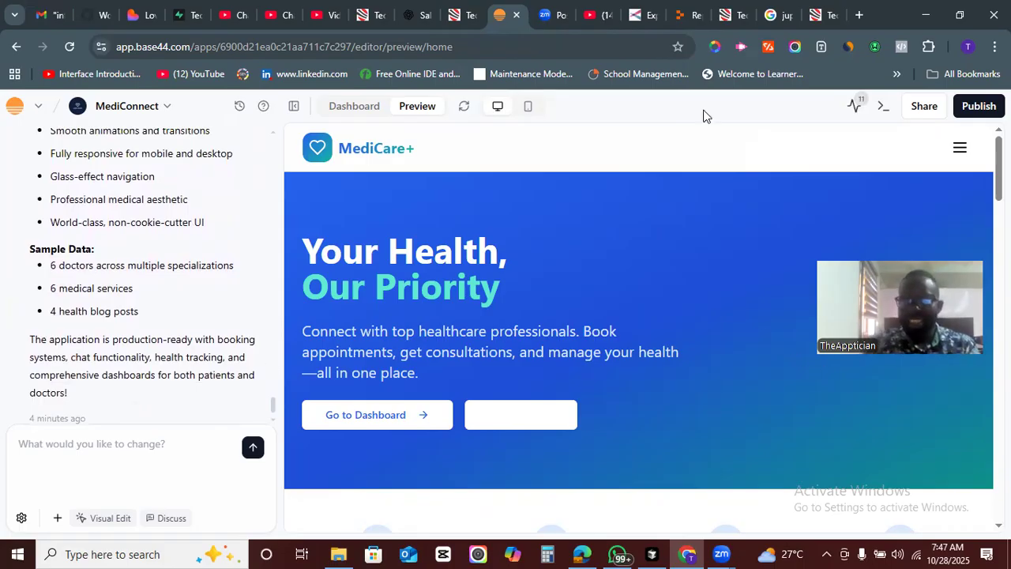
- Switch the preview to mobile view and scroll through the mobile home page down to the footer
click(528, 106)
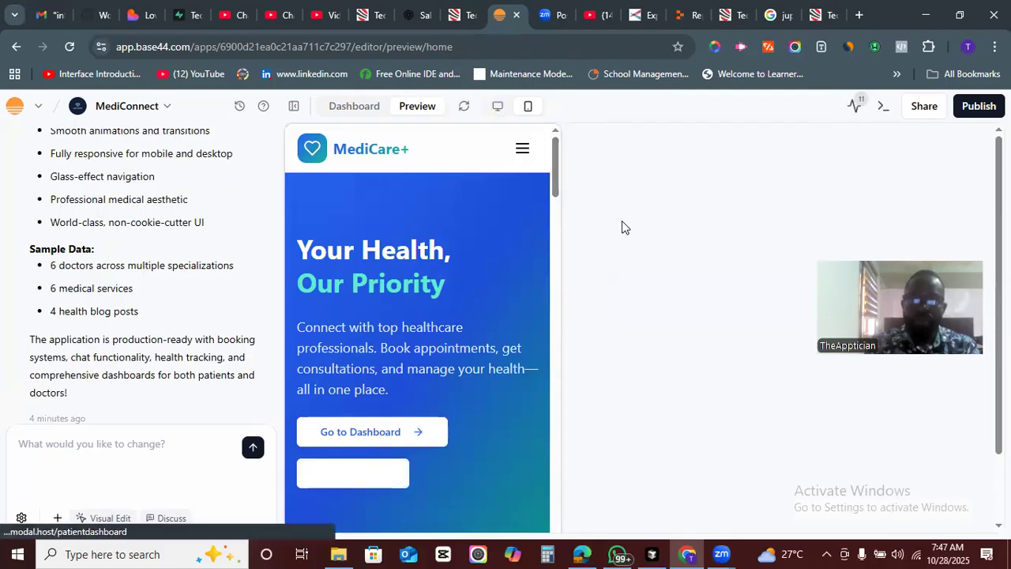
drag(555, 178, 558, 521)
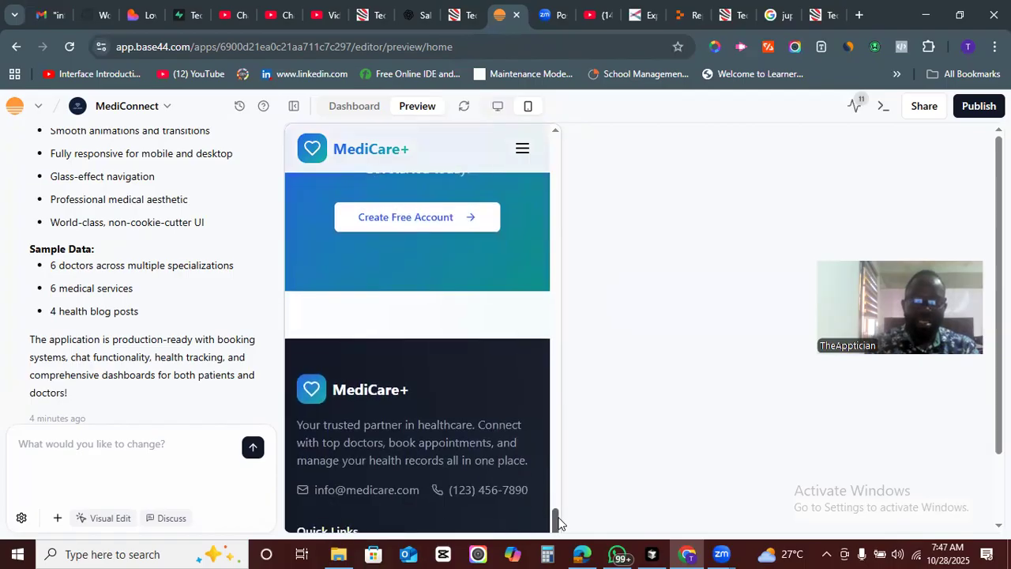
scroll(577, 465, down, 2)
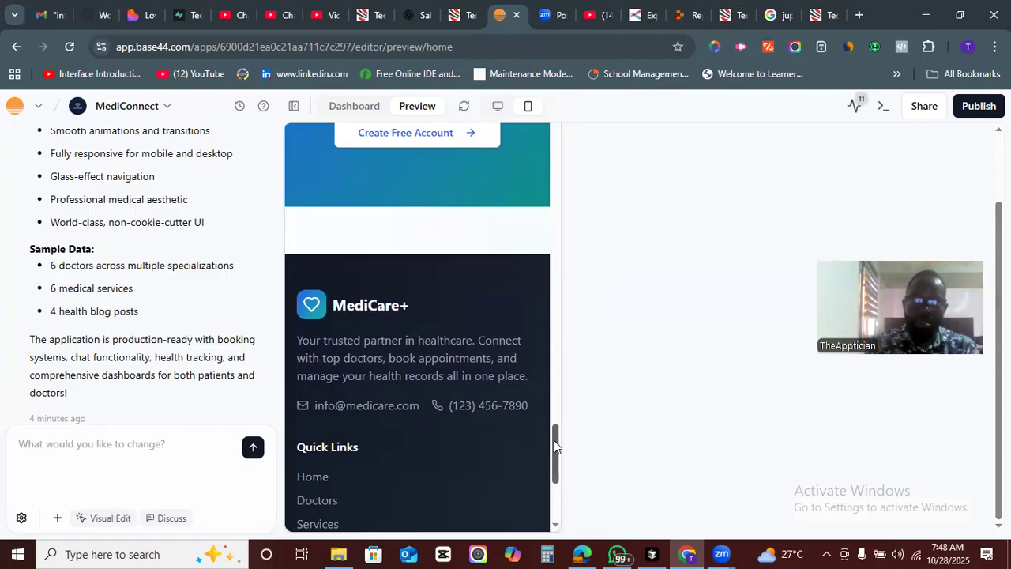
scroll(553, 440, down, 4)
drag(555, 466, 563, 139)
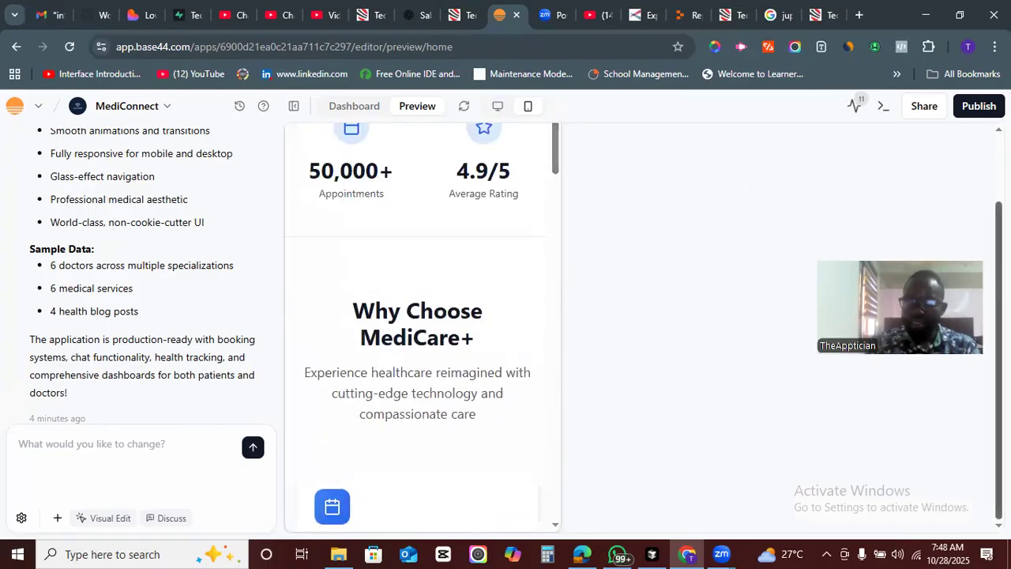
- Open and close the mobile navigation menu, then return the preview to desktop view
drag(999, 332, 999, 266)
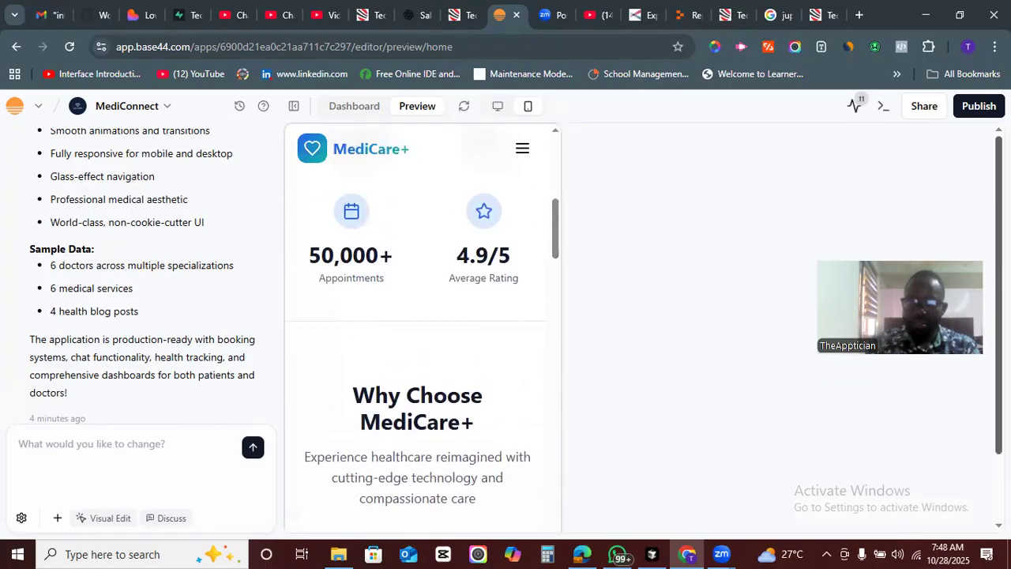
click(521, 149)
drag(555, 261, 555, 177)
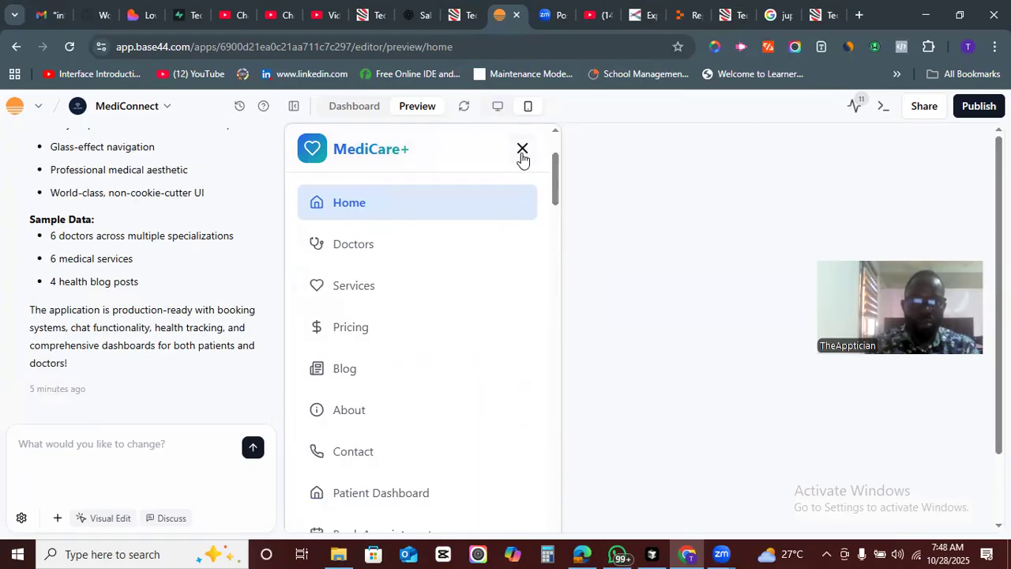
click(522, 150)
click(498, 106)
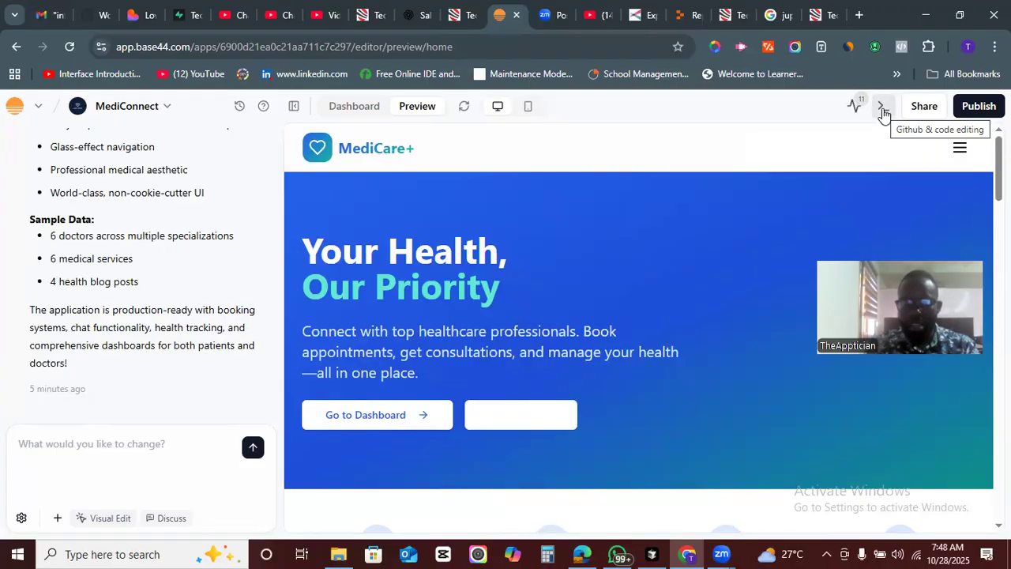
- Copy the app's share URL and open it in another browser tab
click(924, 106)
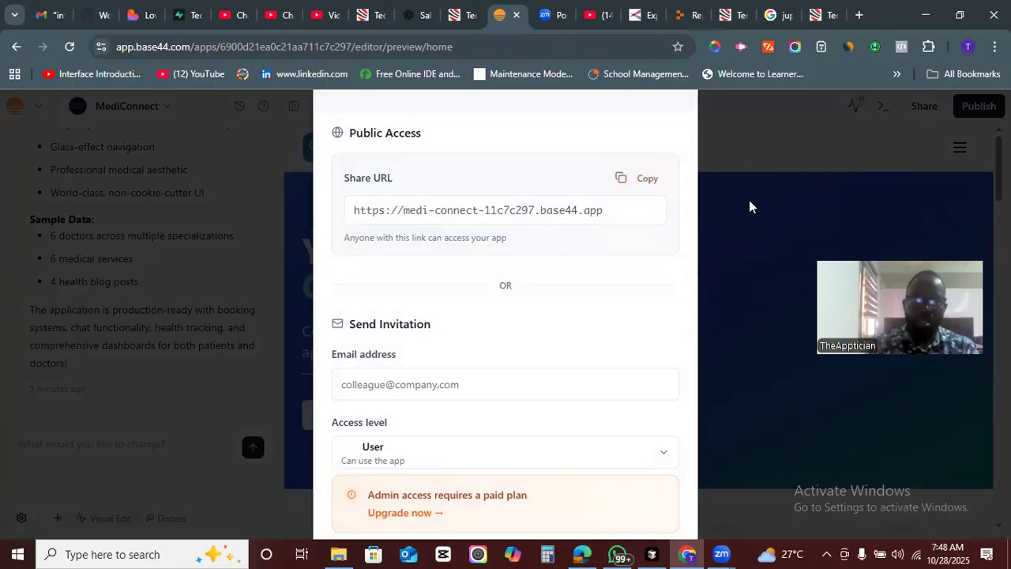
click(757, 158)
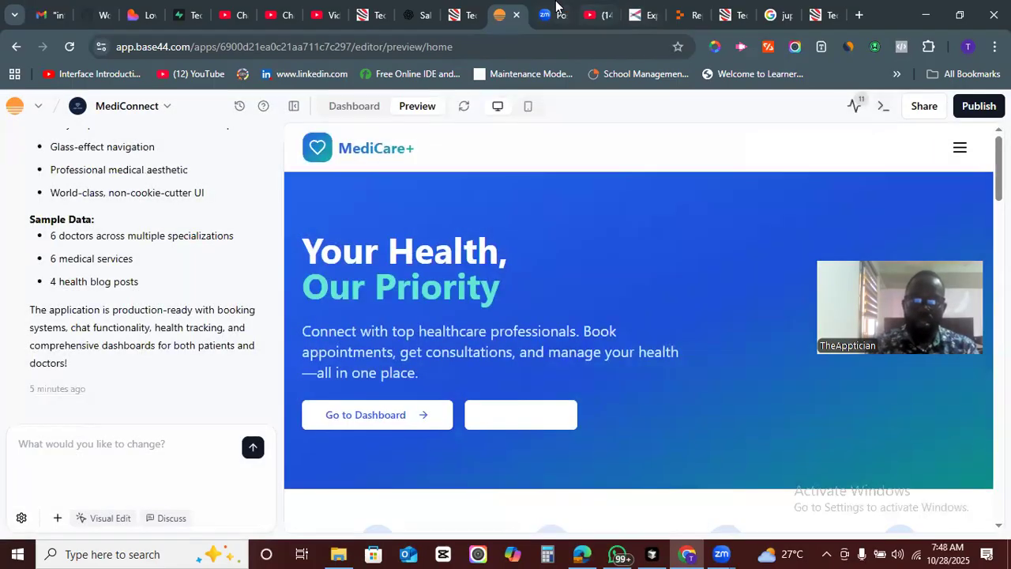
click(831, 13)
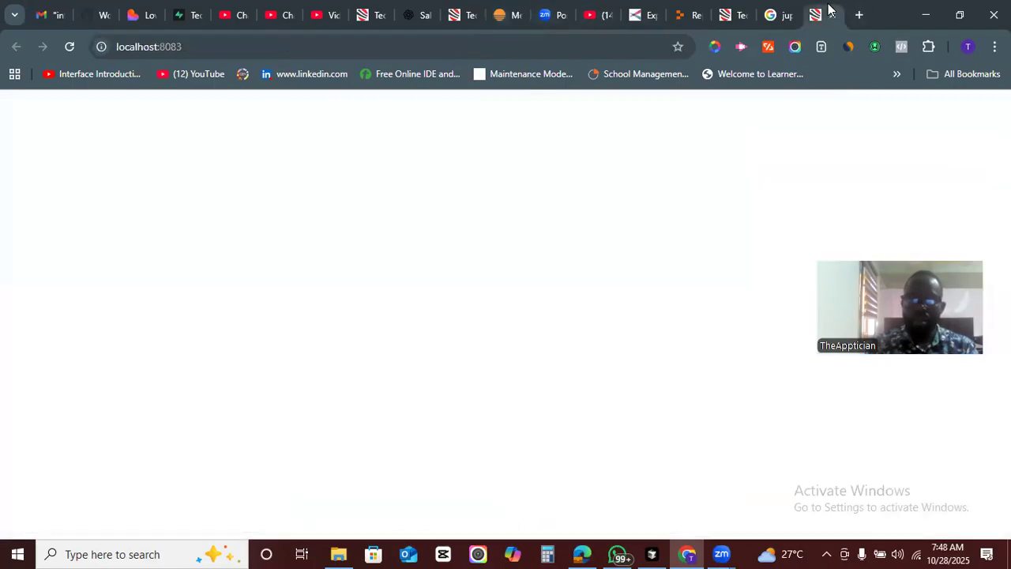
click(350, 45)
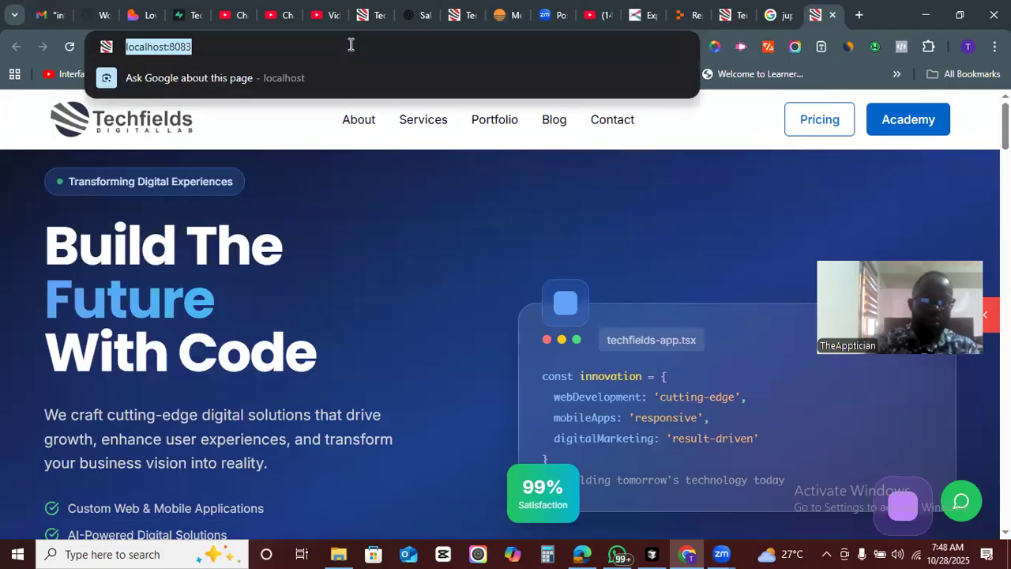
key(ctrl+v)
key(Return)
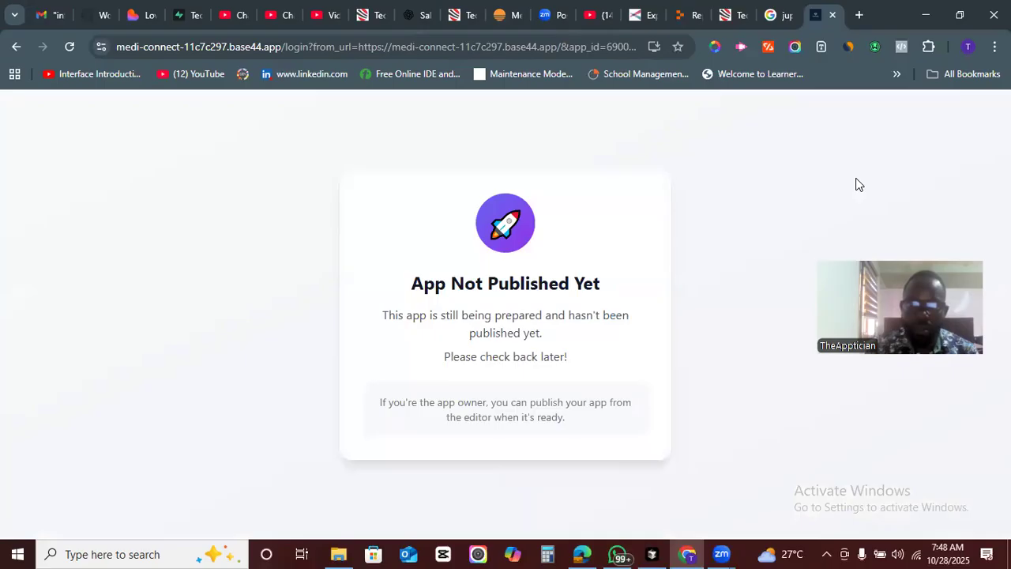
- Return to the editor tab and publish the app on its built-in domain
click(512, 8)
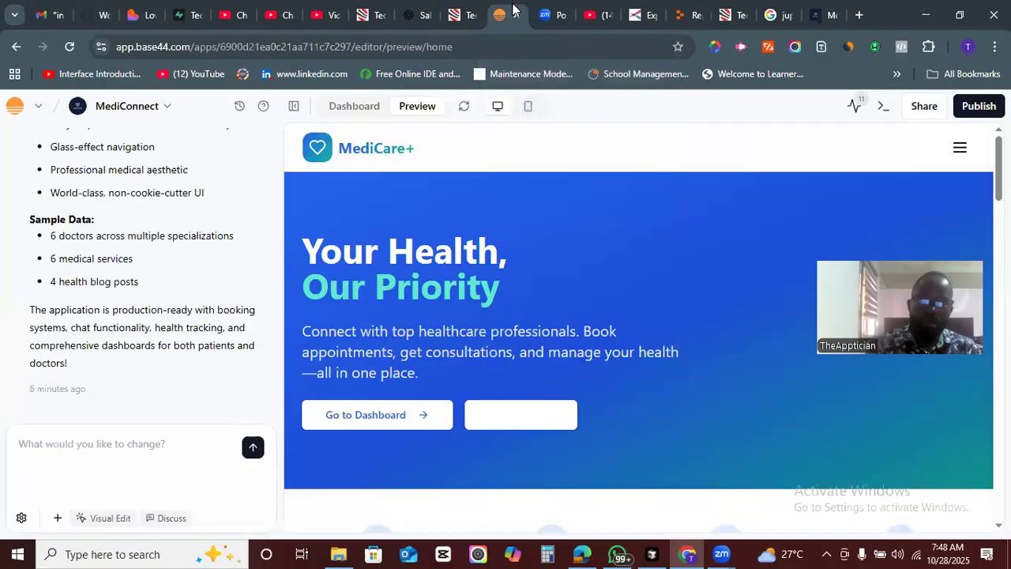
click(976, 104)
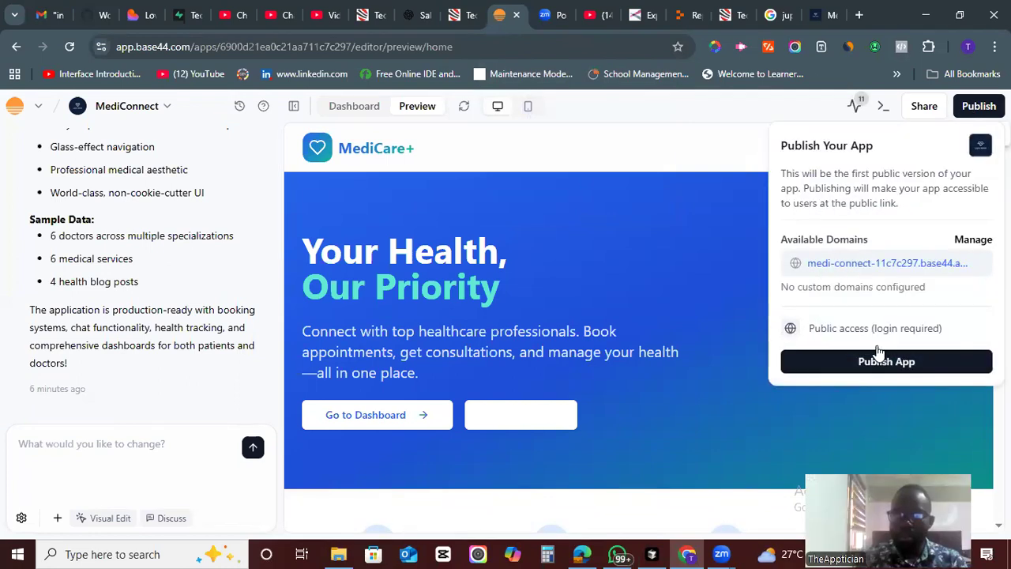
click(973, 240)
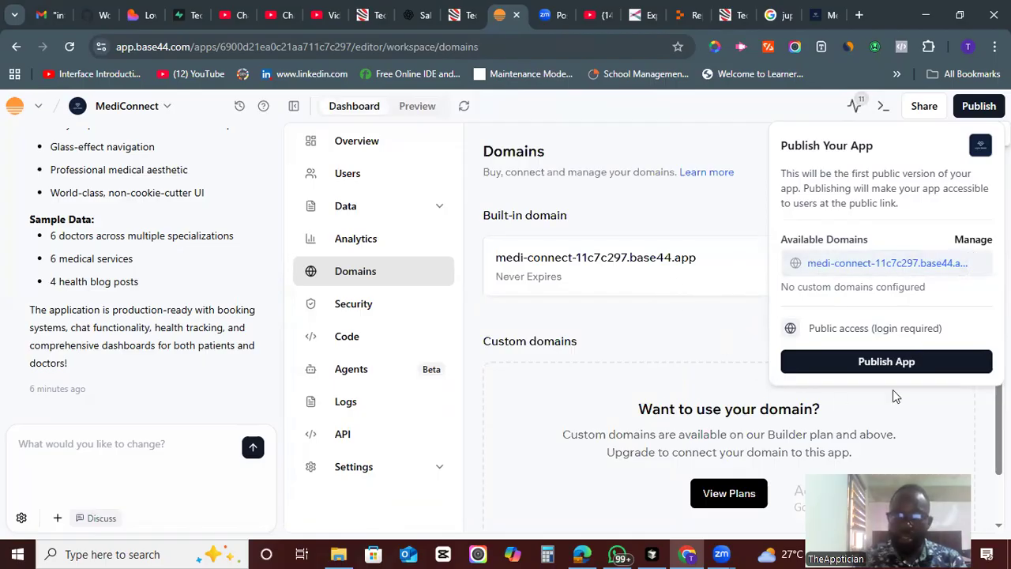
click(895, 361)
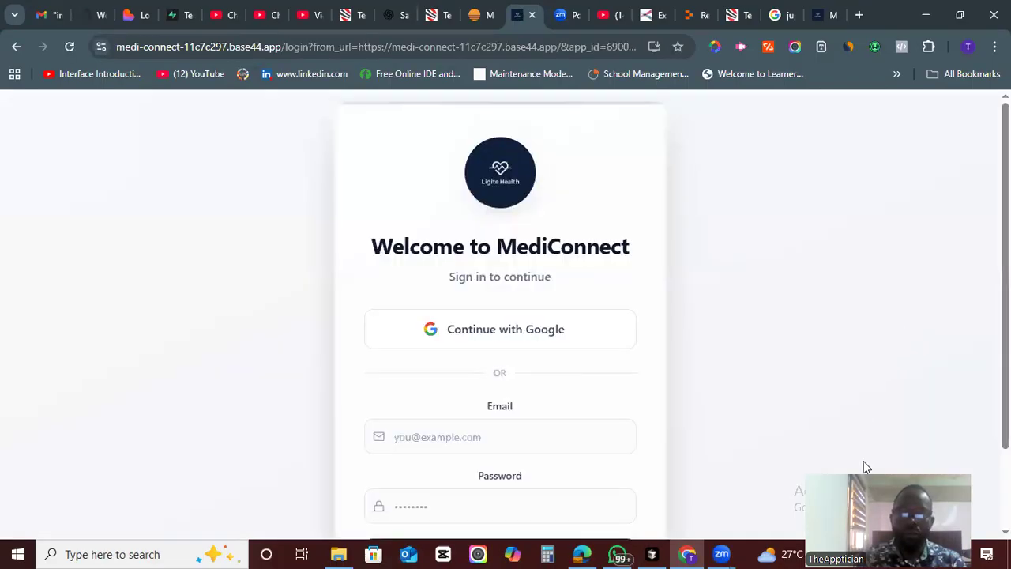
- Reload the published MediConnect app and sign in with a Google account
drag(1006, 229, 1006, 267)
scroll(539, 317, down, 1)
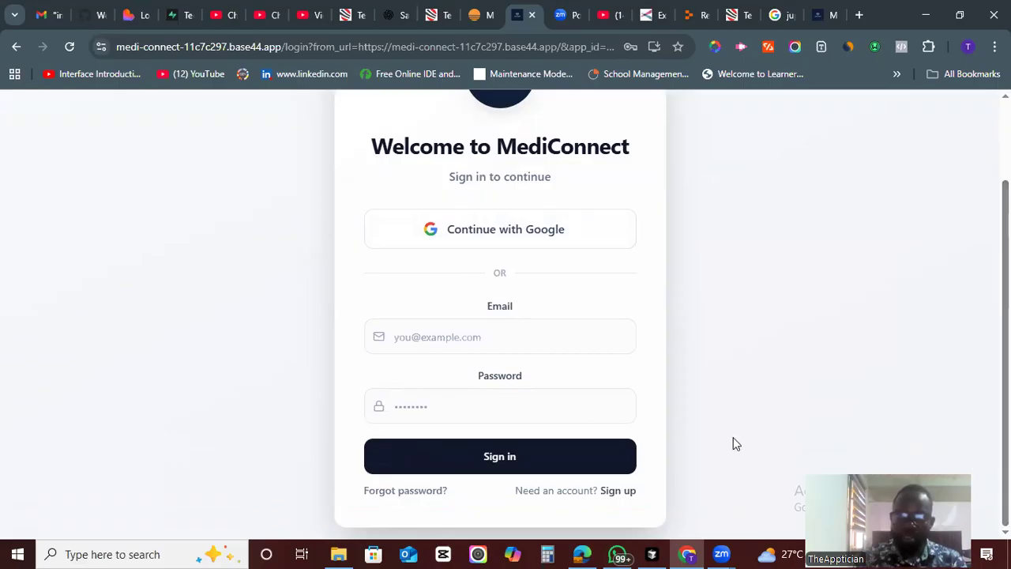
double_click(611, 490)
click(502, 239)
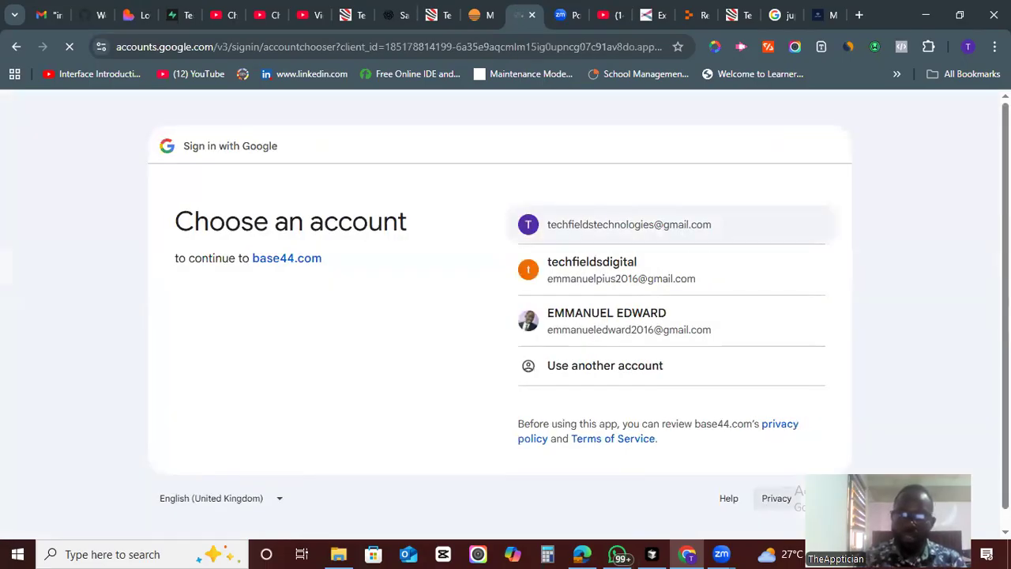
scroll(777, 498, down, 1)
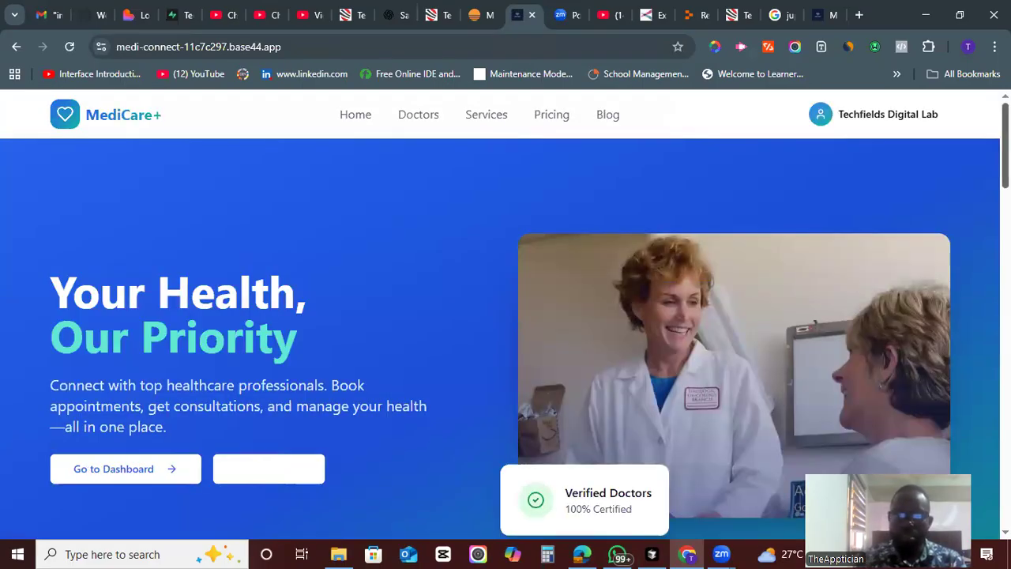
- Scroll through the published MedicCare+ home page to the footer and back to the top
scroll(506, 316, down, 2)
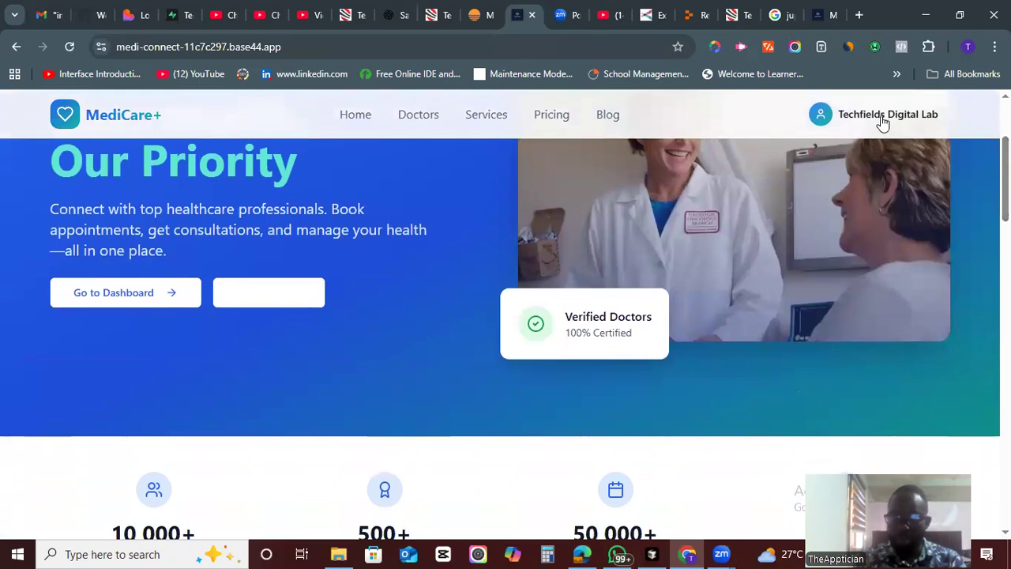
scroll(505, 316, down, 8)
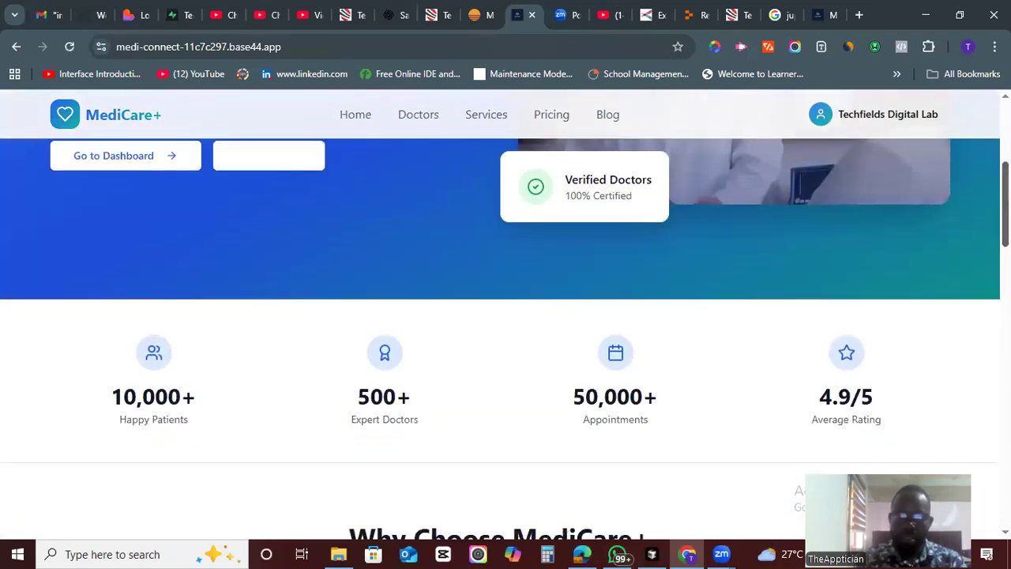
scroll(505, 316, down, 10)
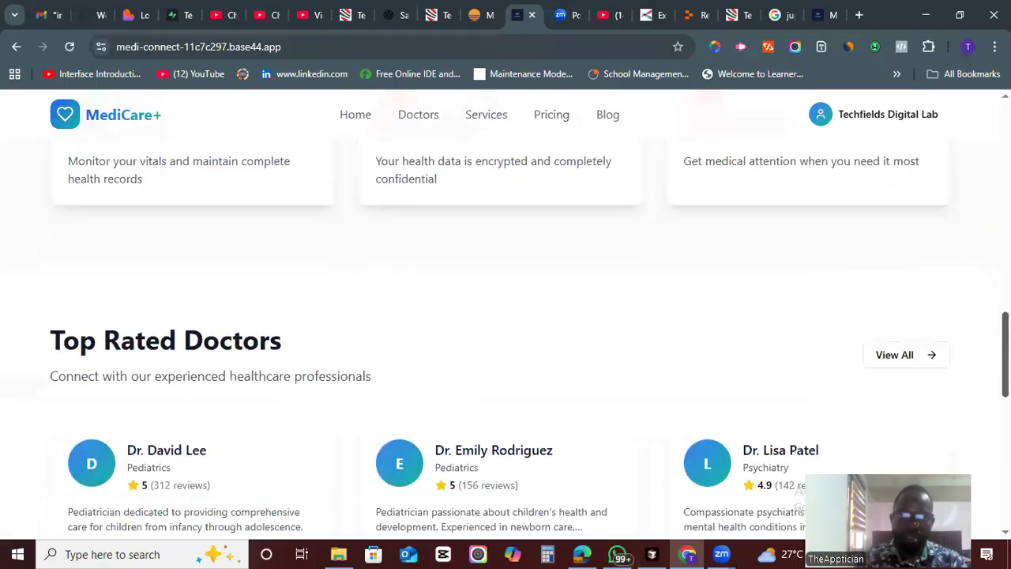
scroll(505, 316, down, 2)
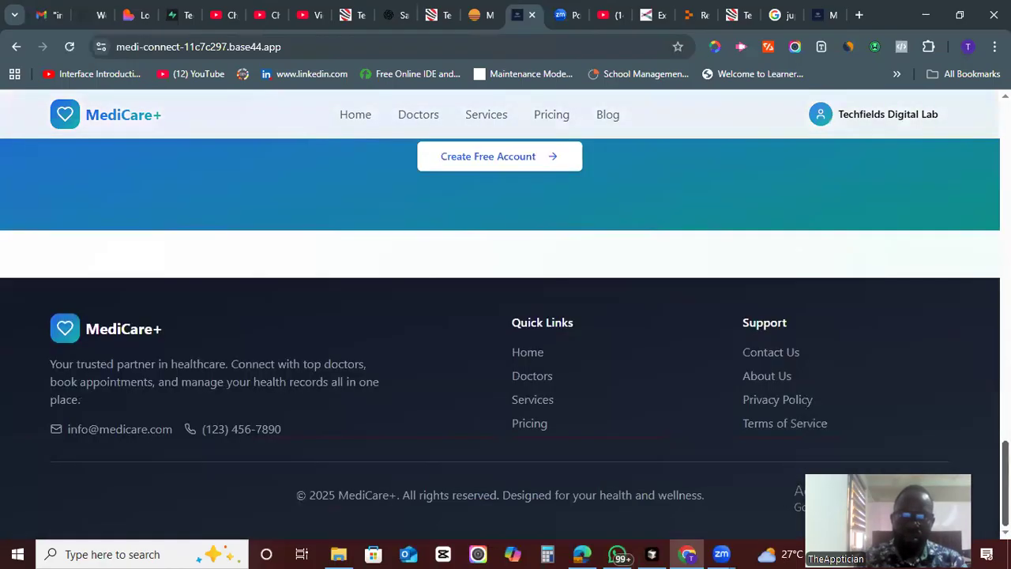
scroll(505, 316, up, 20)
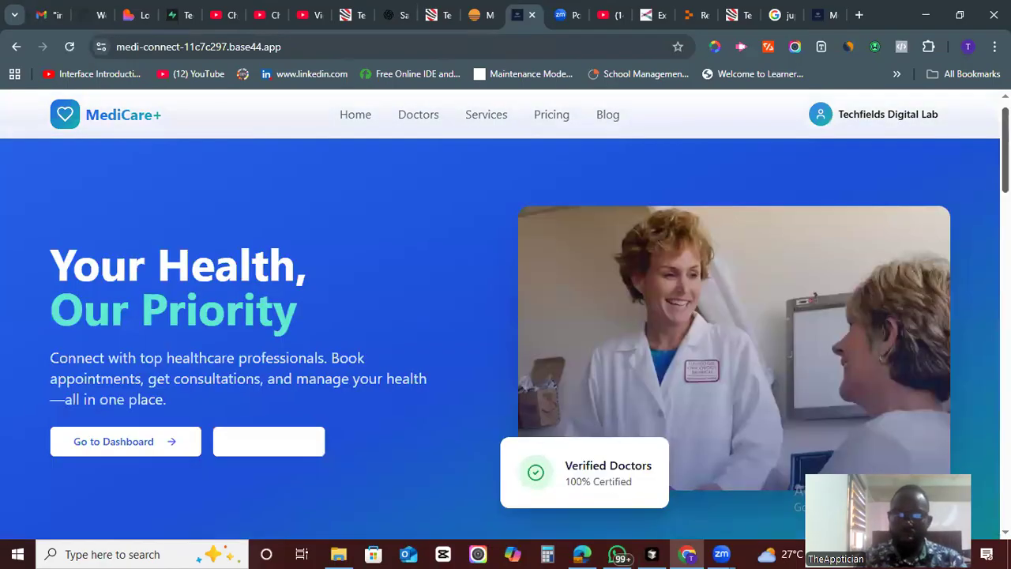
- Open the Patient Dashboard from the account menu, review it, and open the appointment booking page
click(875, 116)
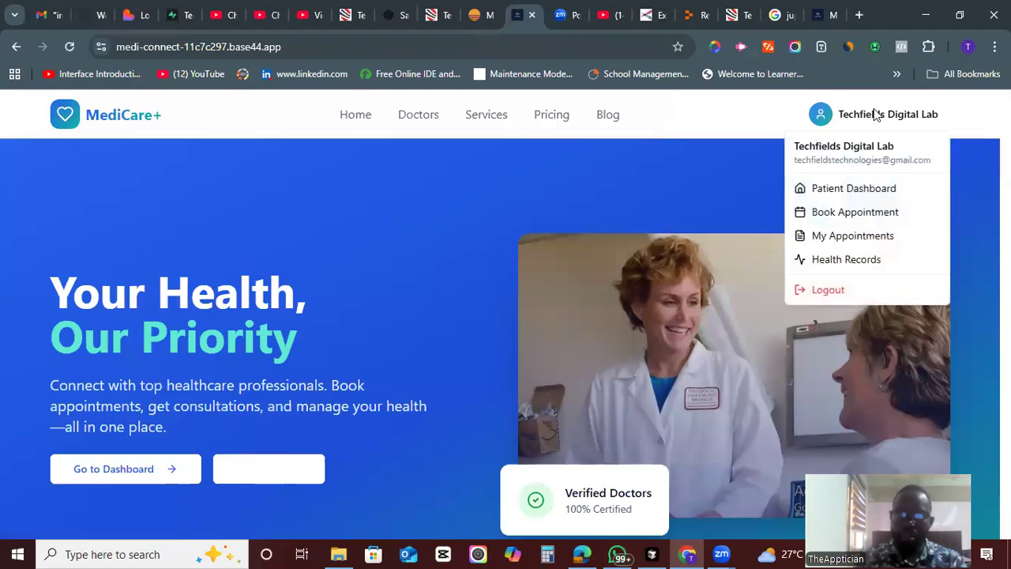
click(845, 190)
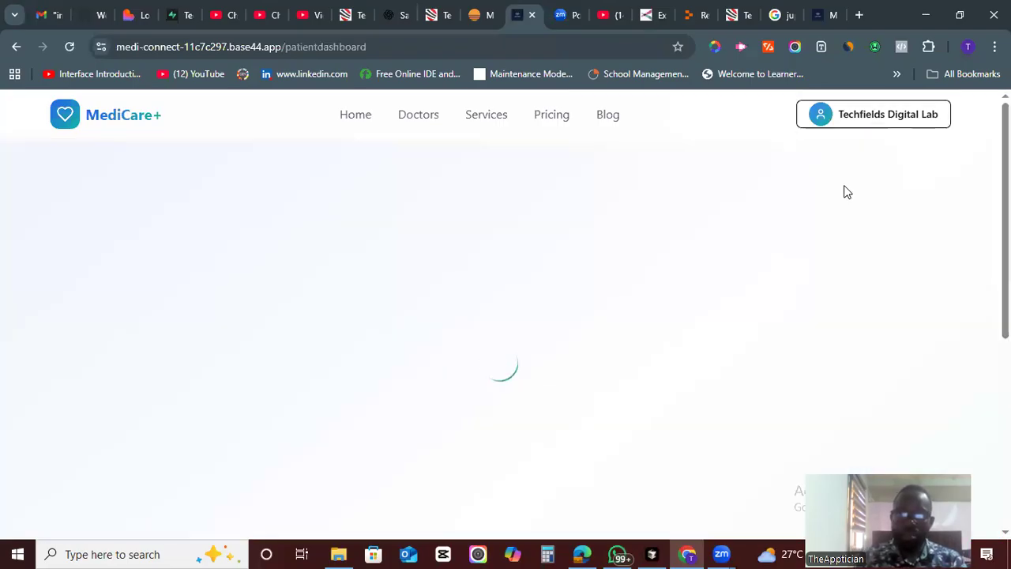
scroll(847, 192, down, 2)
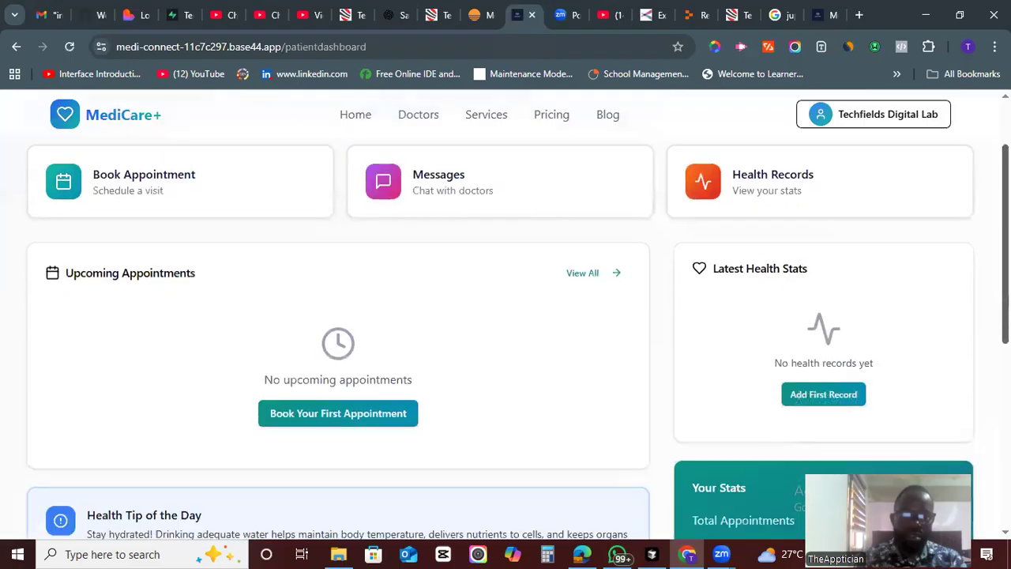
scroll(505, 316, down, 2)
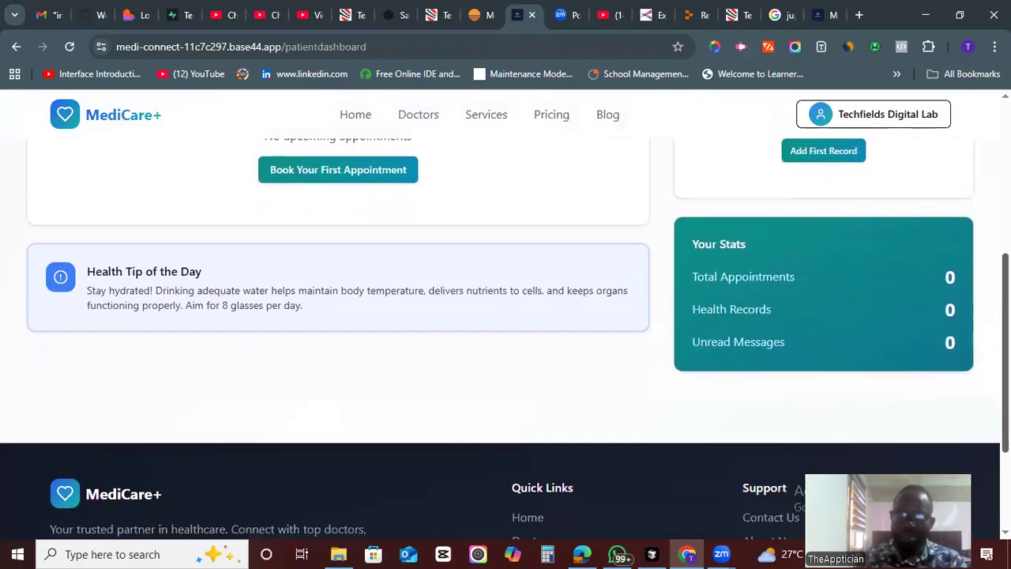
scroll(506, 316, up, 2)
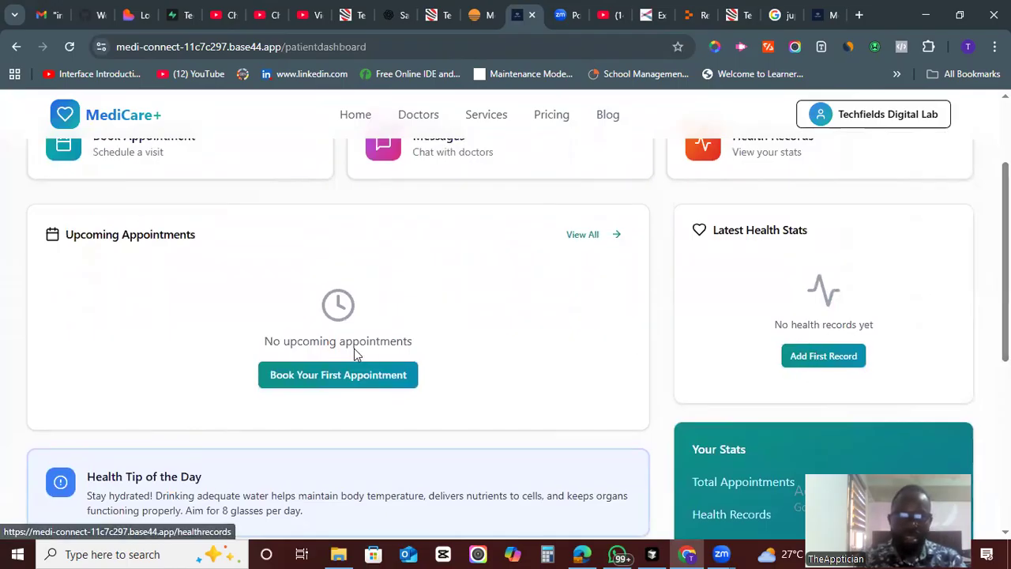
click(350, 378)
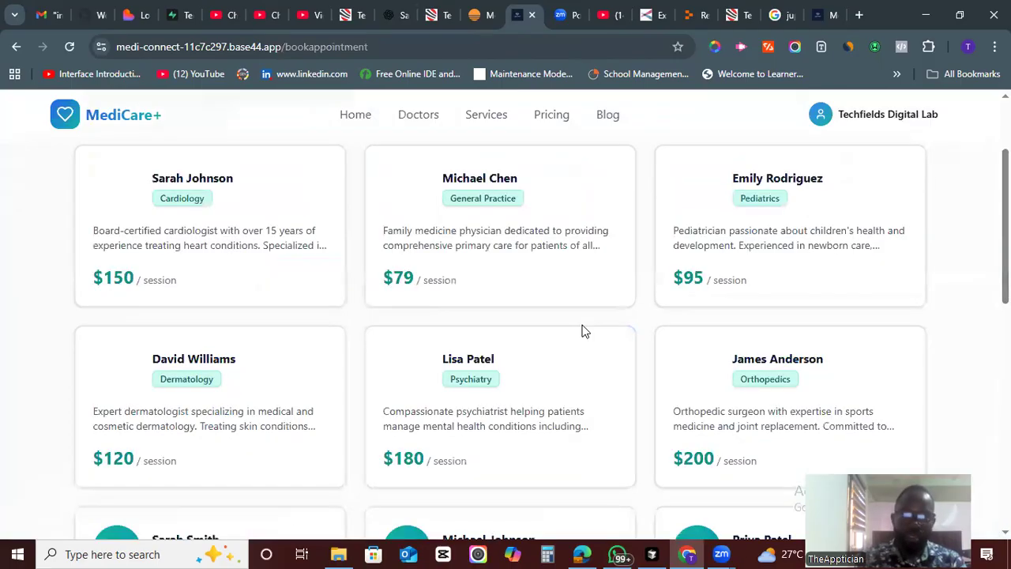
scroll(506, 340, up, 2)
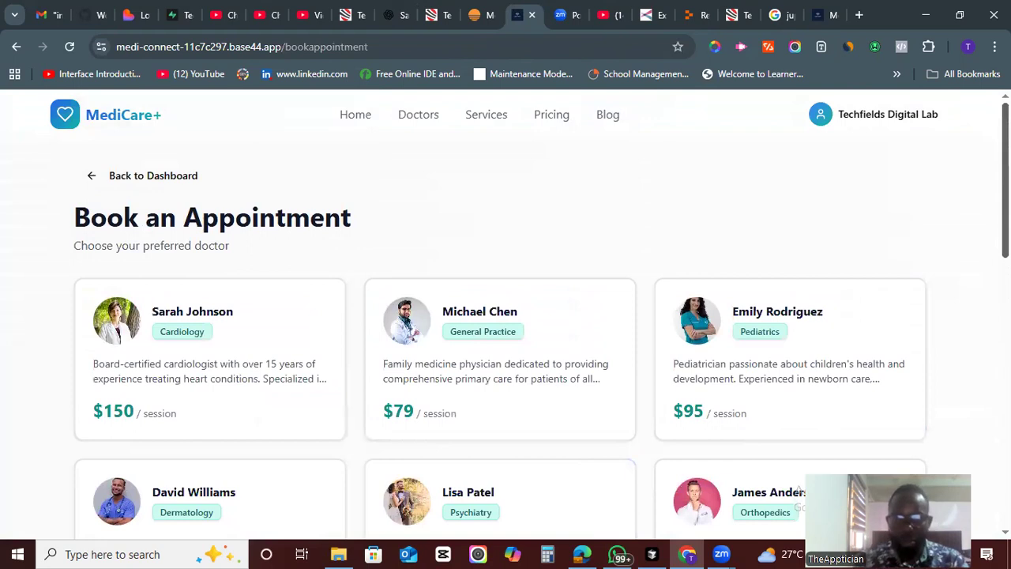
scroll(695, 314, down, 2)
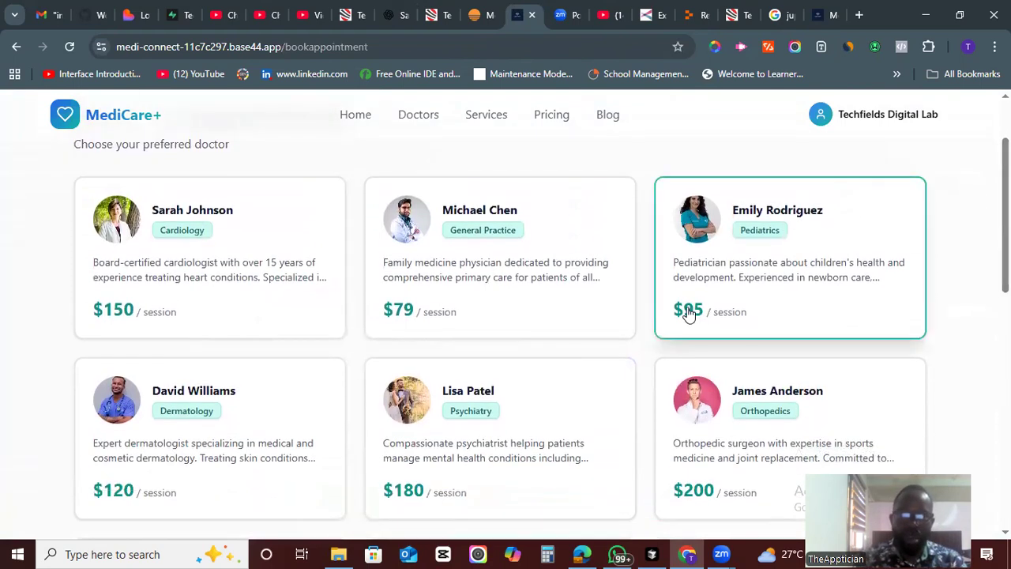
scroll(1004, 237, down, 2)
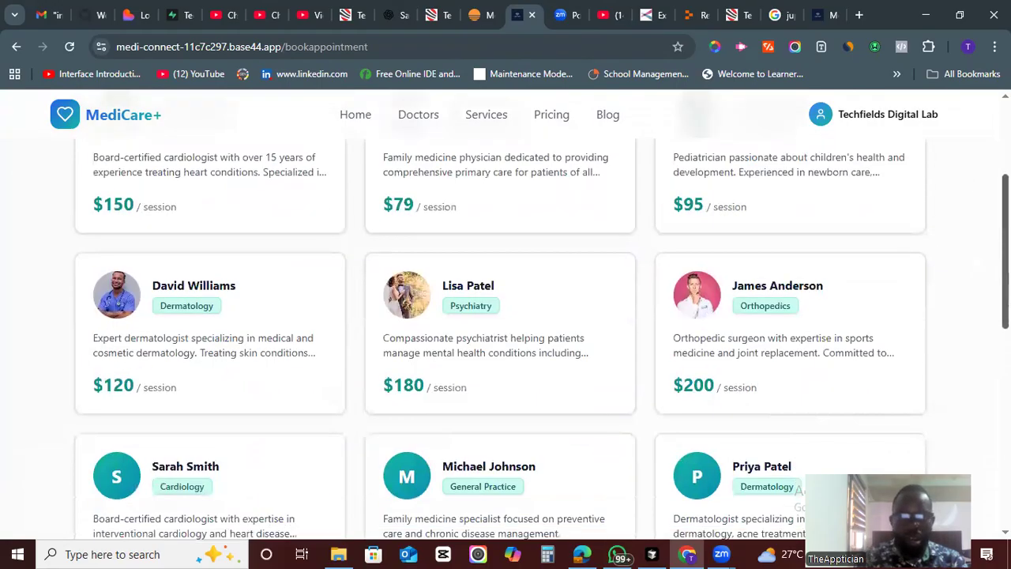
scroll(505, 339, down, 9)
scroll(505, 339, up, 6)
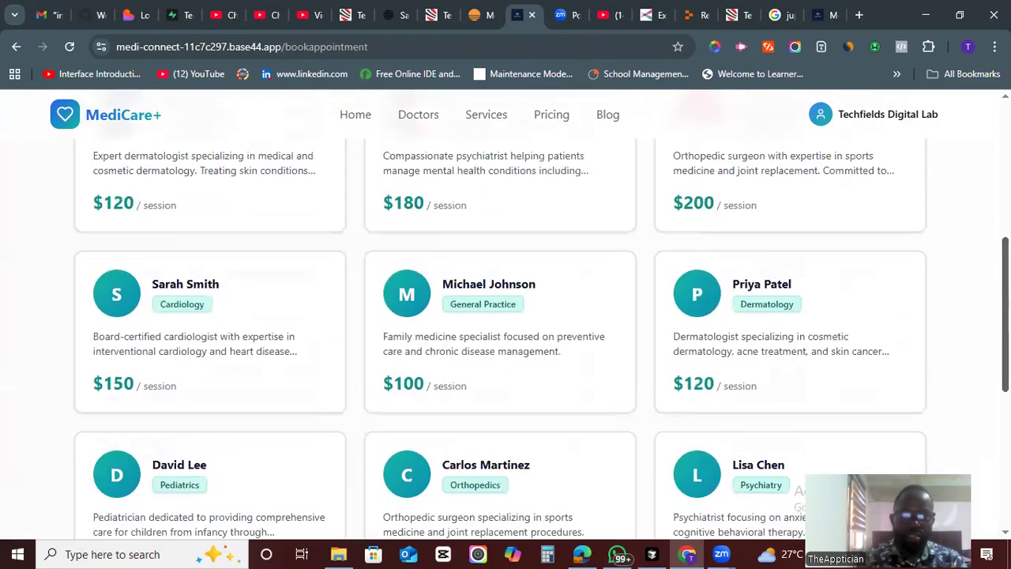
scroll(506, 339, up, 5)
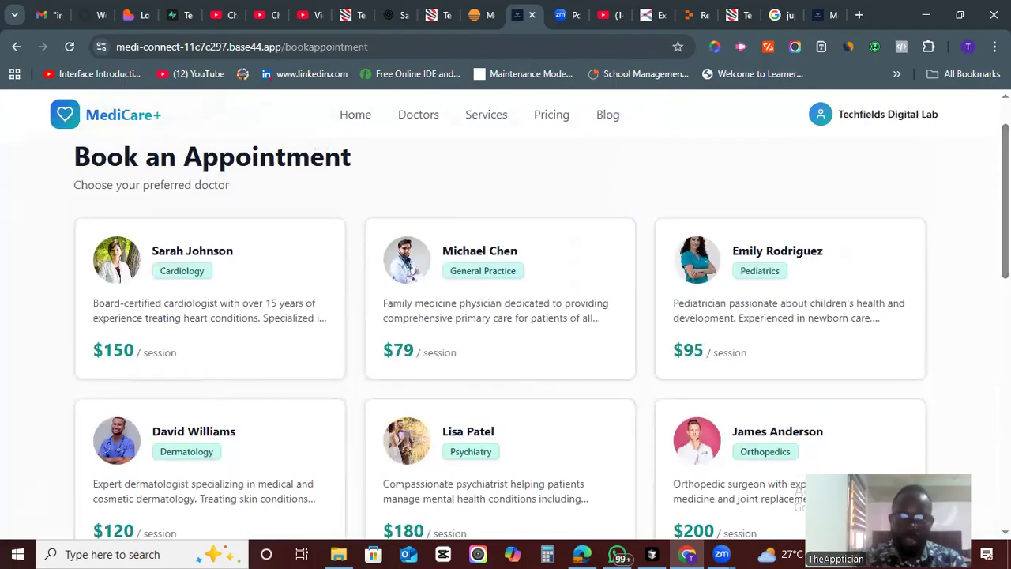
click(472, 339)
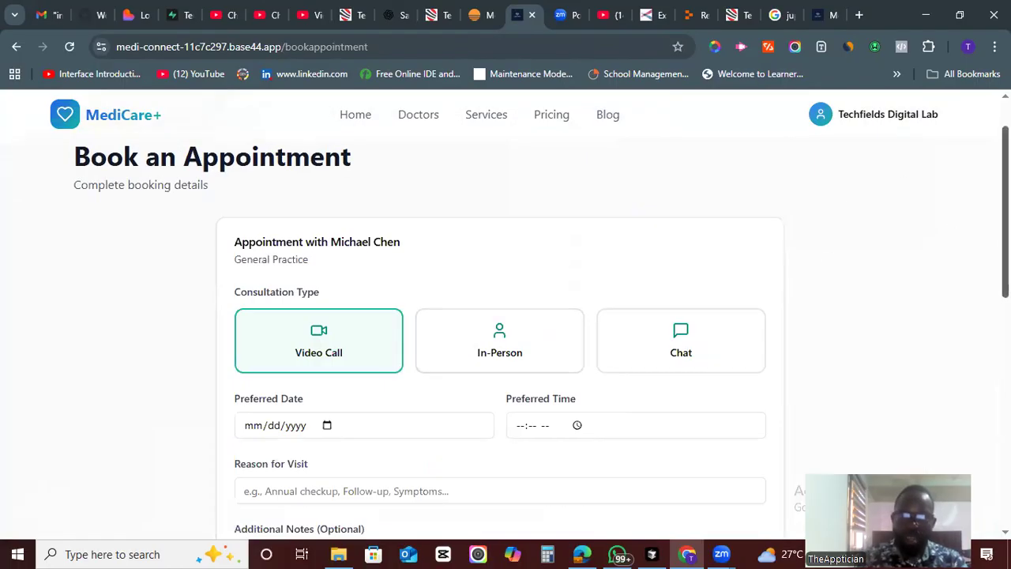
- Try the In-Person and Chat consultation types and review the booking summary
scroll(505, 339, down, 2)
scroll(505, 340, up, 2)
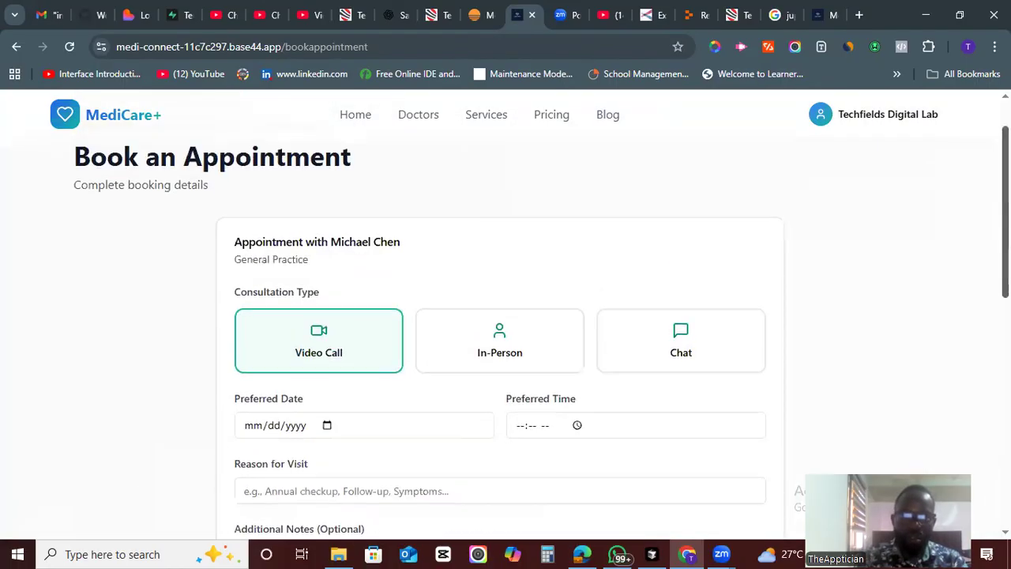
scroll(506, 316, down, 1)
click(503, 299)
click(658, 294)
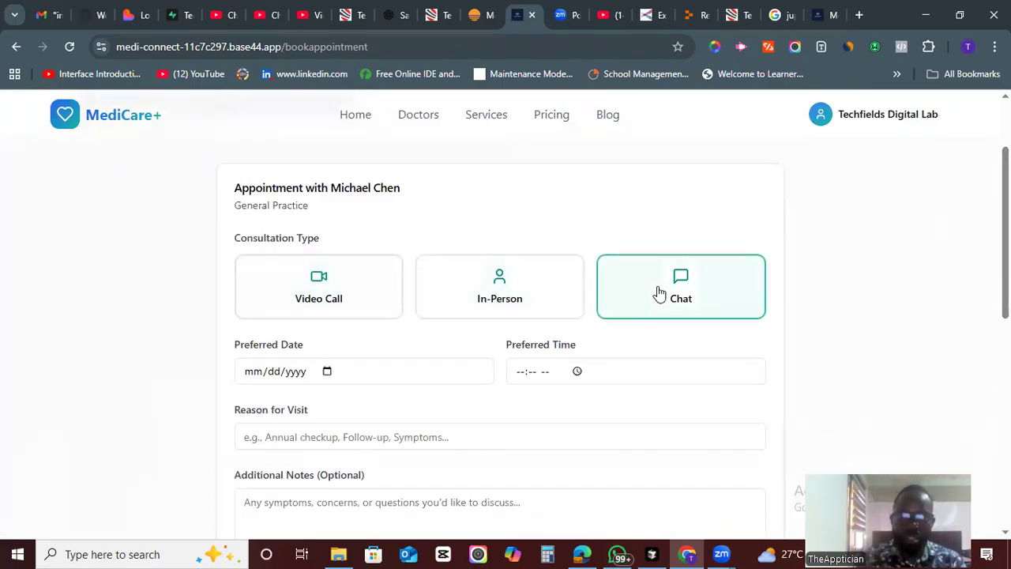
scroll(1005, 237, down, 3)
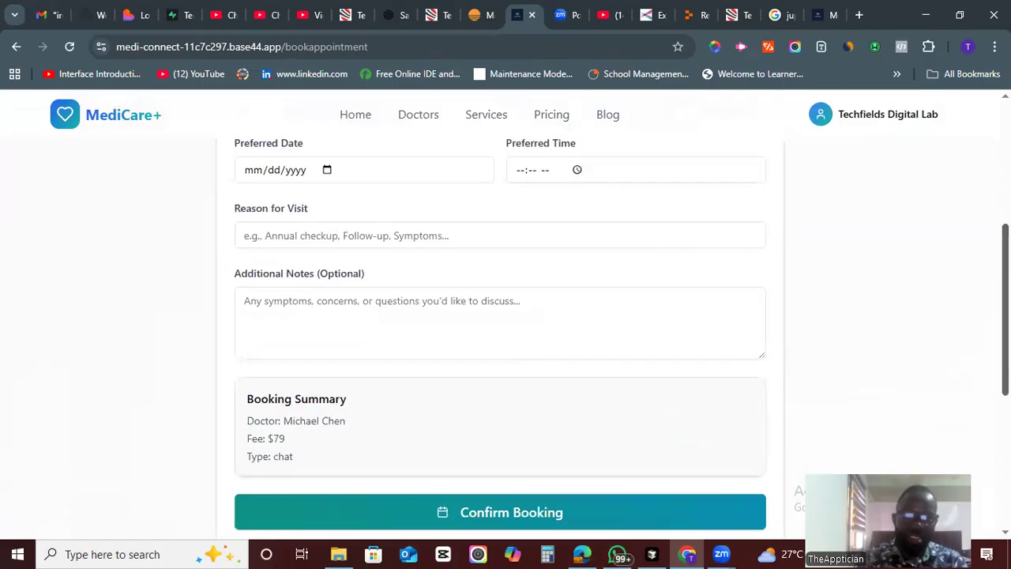
scroll(505, 316, up, 2)
scroll(506, 316, down, 2)
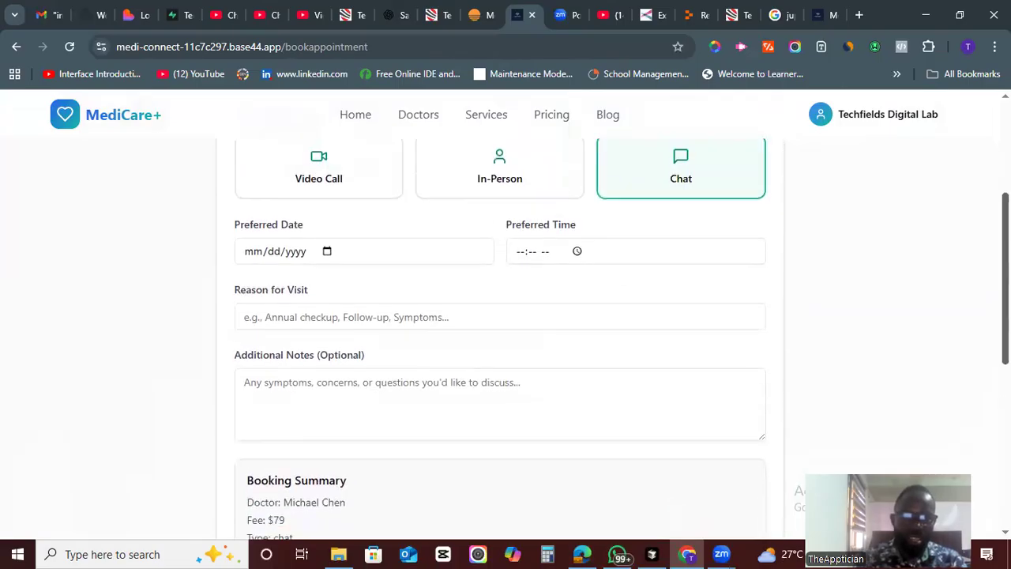
scroll(379, 261, up, 2)
- Choose a Video Call consultation and set the preferred date to 10/31/2025
click(379, 261)
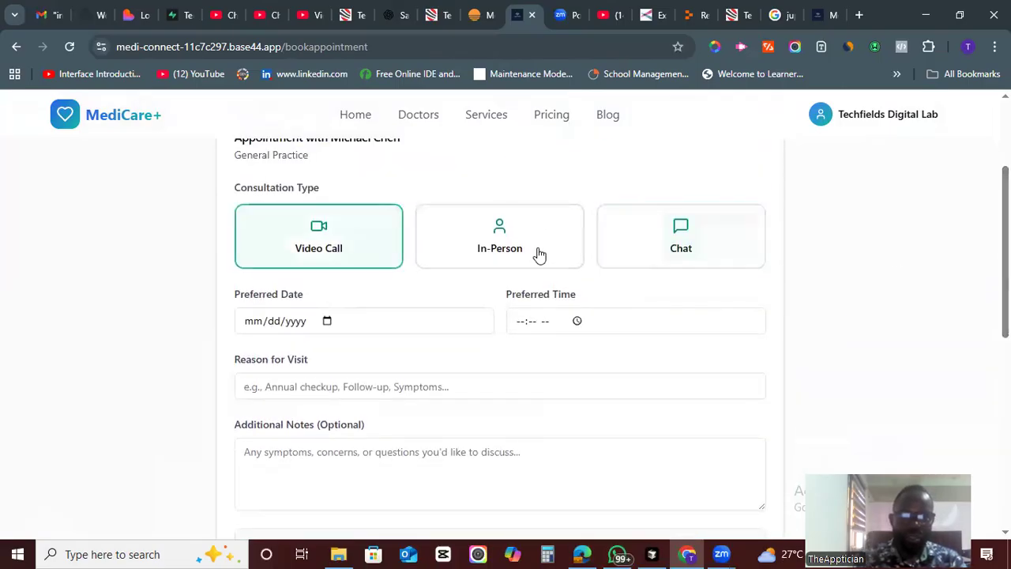
click(314, 325)
click(327, 321)
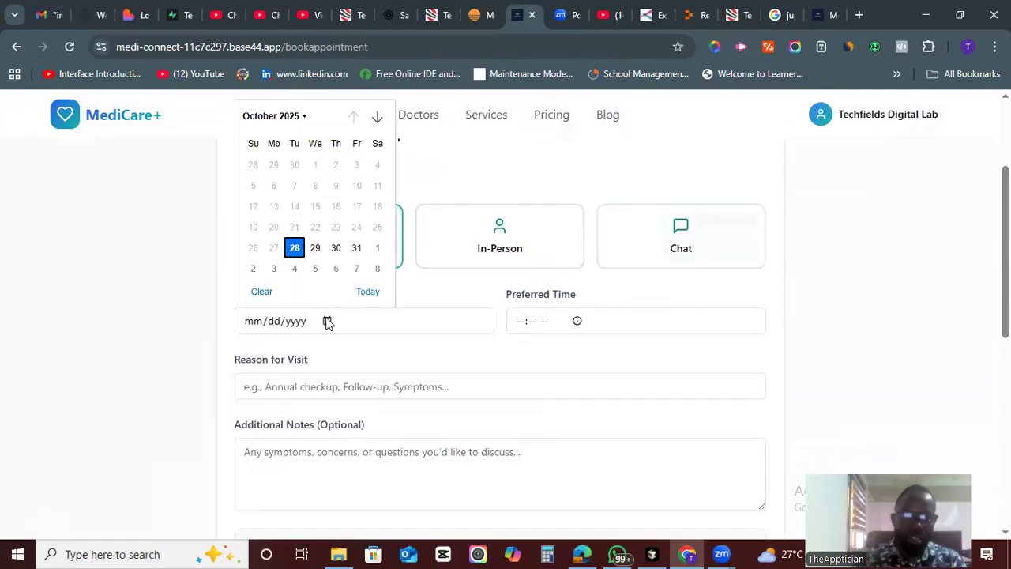
click(360, 251)
- Set the preferred time's hour to 09 AM
click(534, 320)
click(519, 322)
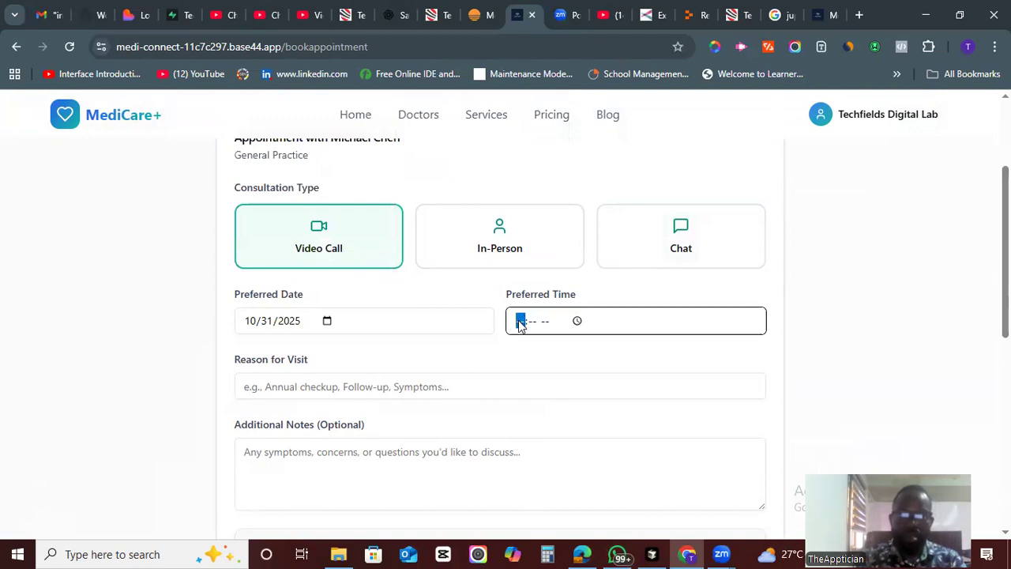
click(578, 321)
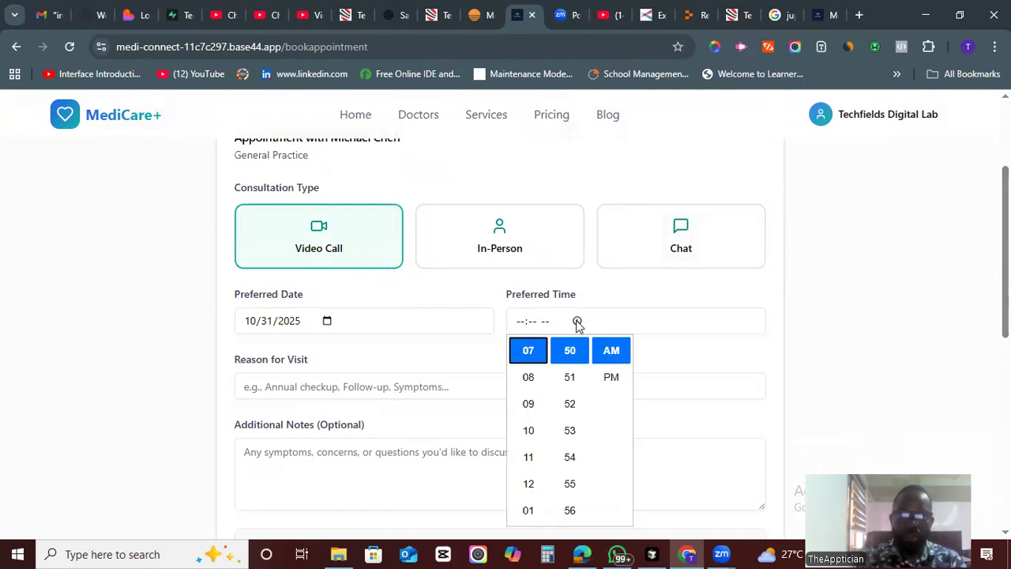
click(528, 404)
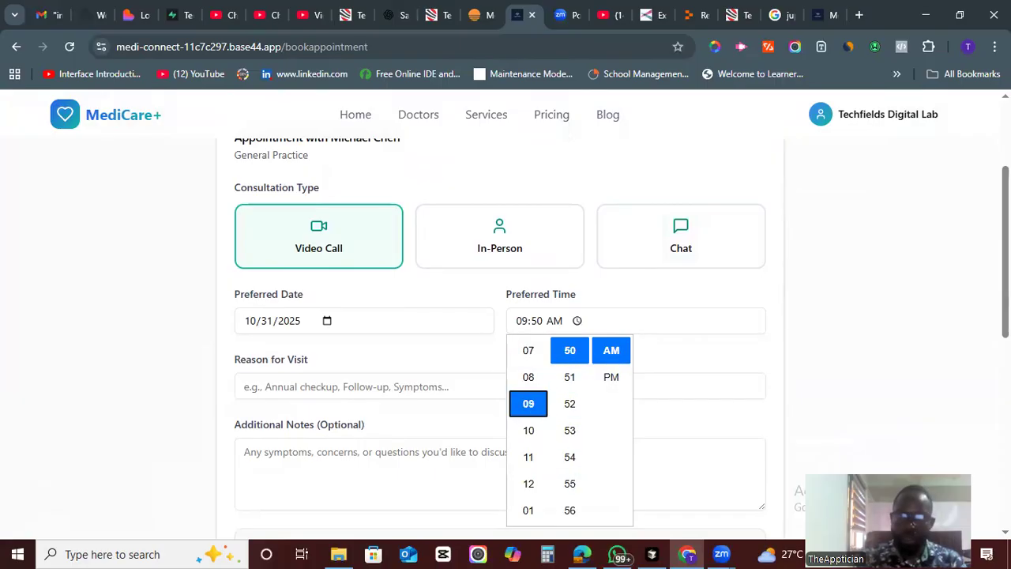
scroll(500, 331, down, 2)
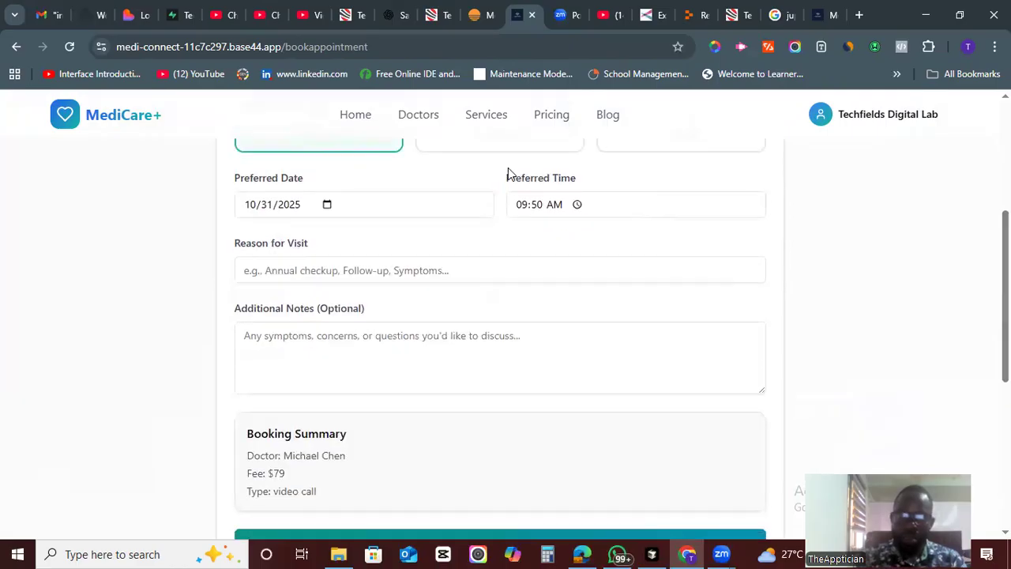
click(577, 205)
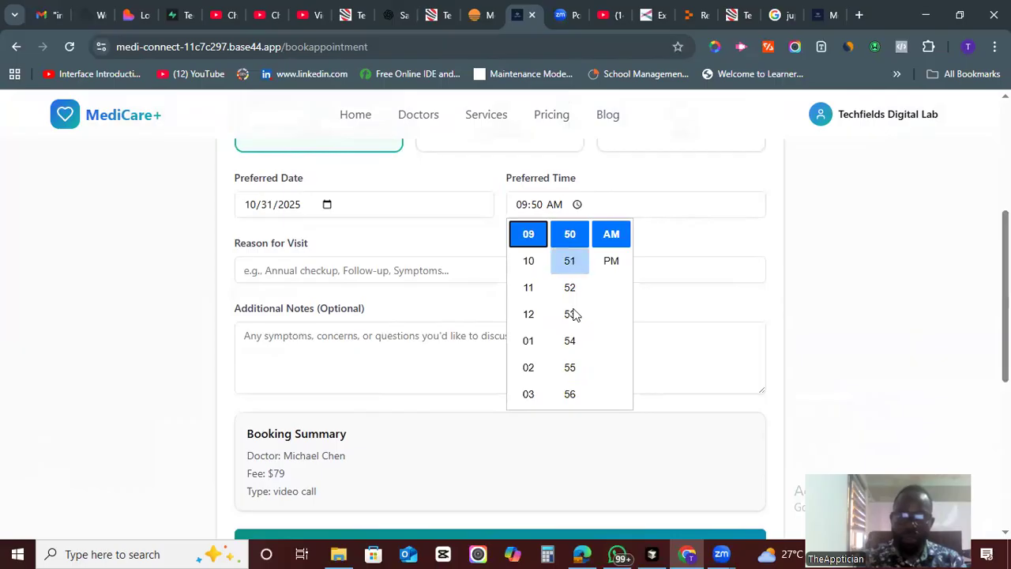
key(Down)
key(Down)
key(Down)
key(Down)
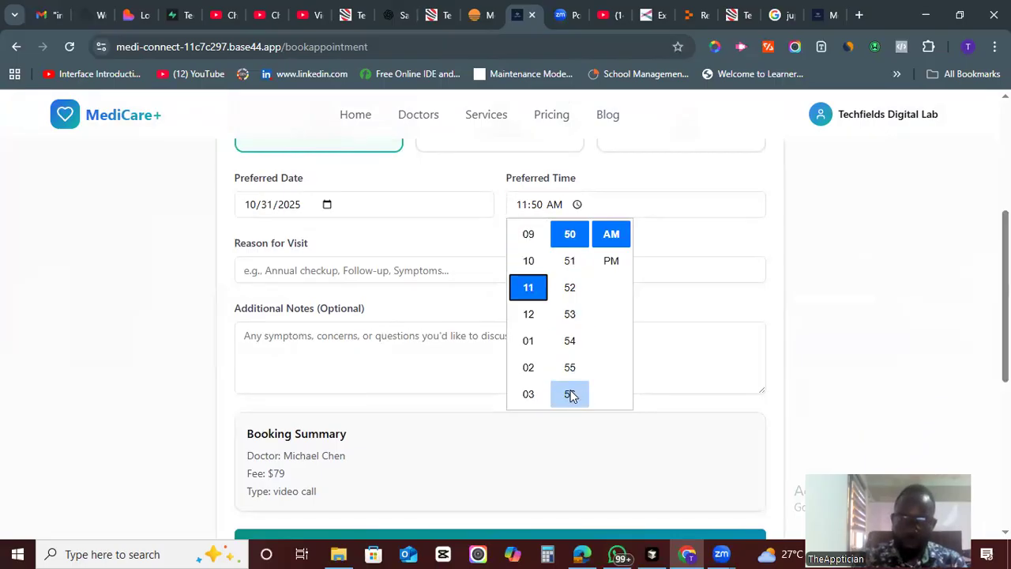
key(Right)
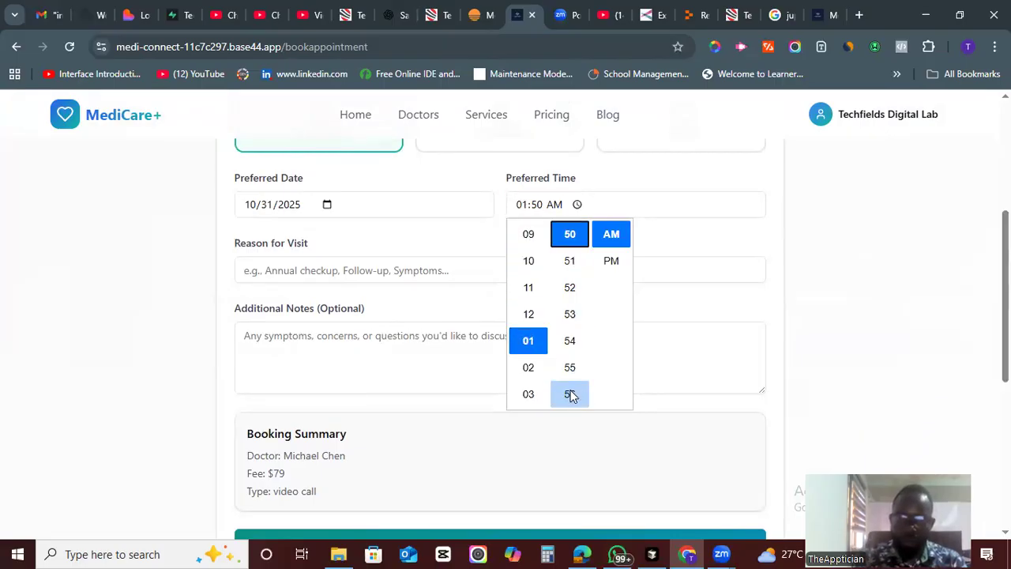
click(531, 235)
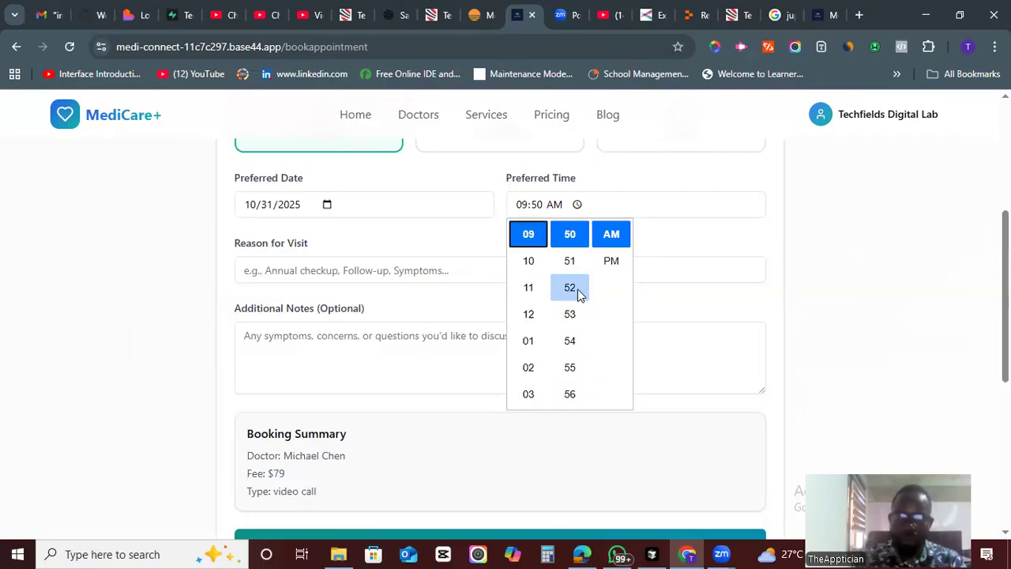
- Change the preferred time's minutes to 00 so it reads 09:00 AM
click(537, 206)
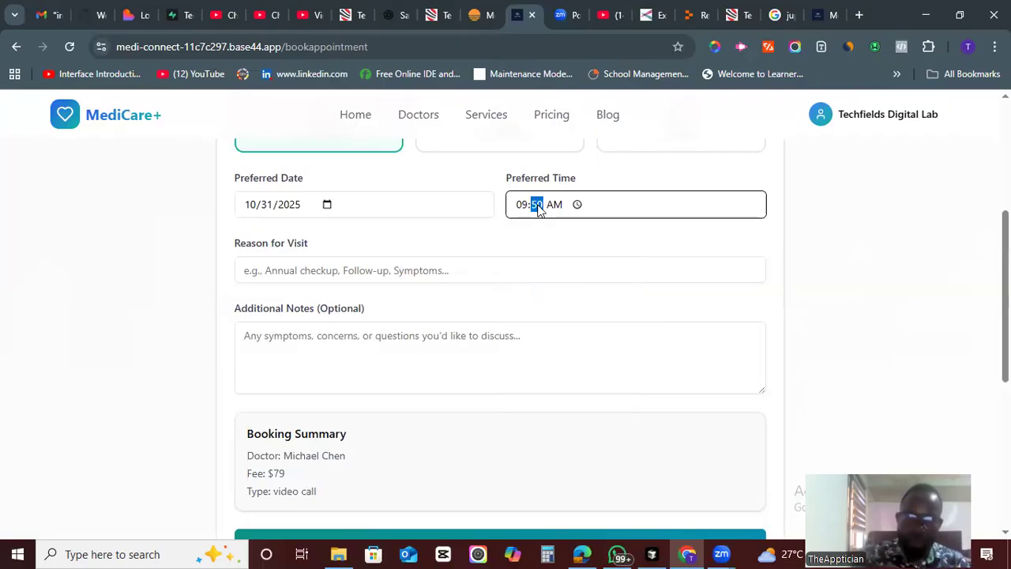
text(00)
click(950, 303)
scroll(950, 303, down, 1)
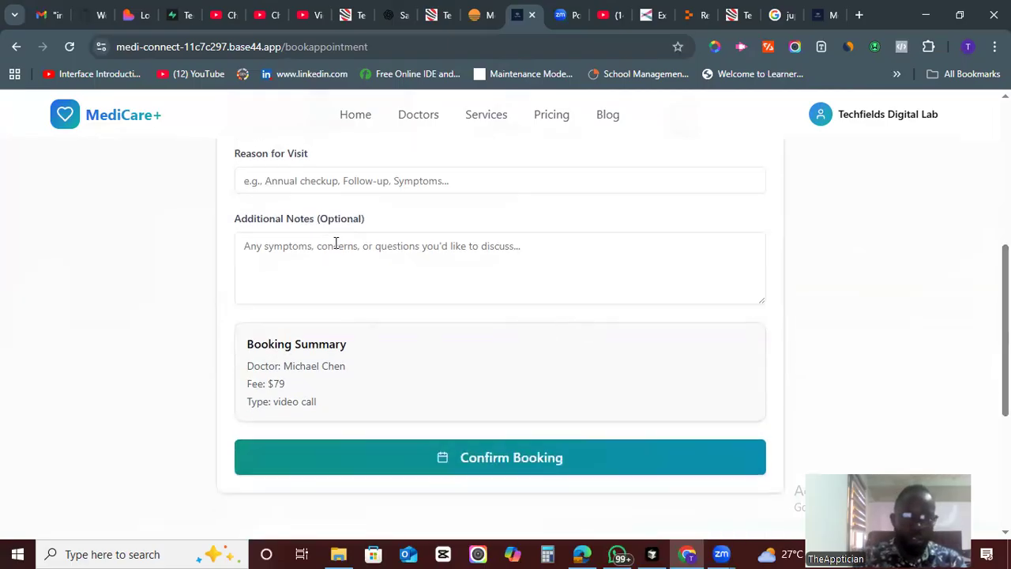
scroll(821, 268, up, 2)
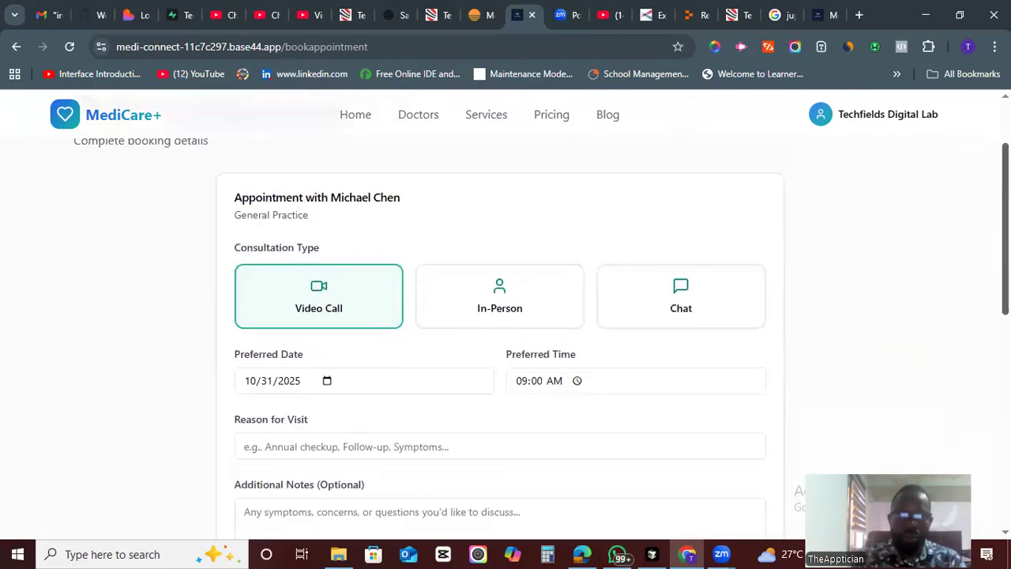
- Enter Eye Checkup as the reason for visit and Pains and Blurry sight as additional notes
scroll(505, 331, down, 1)
click(363, 278)
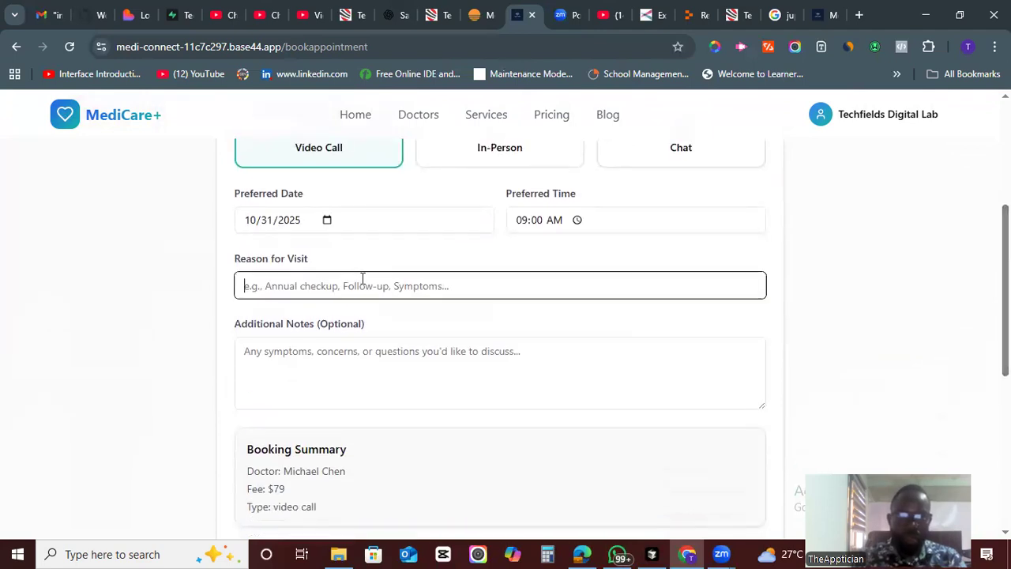
text(Eye Checkup)
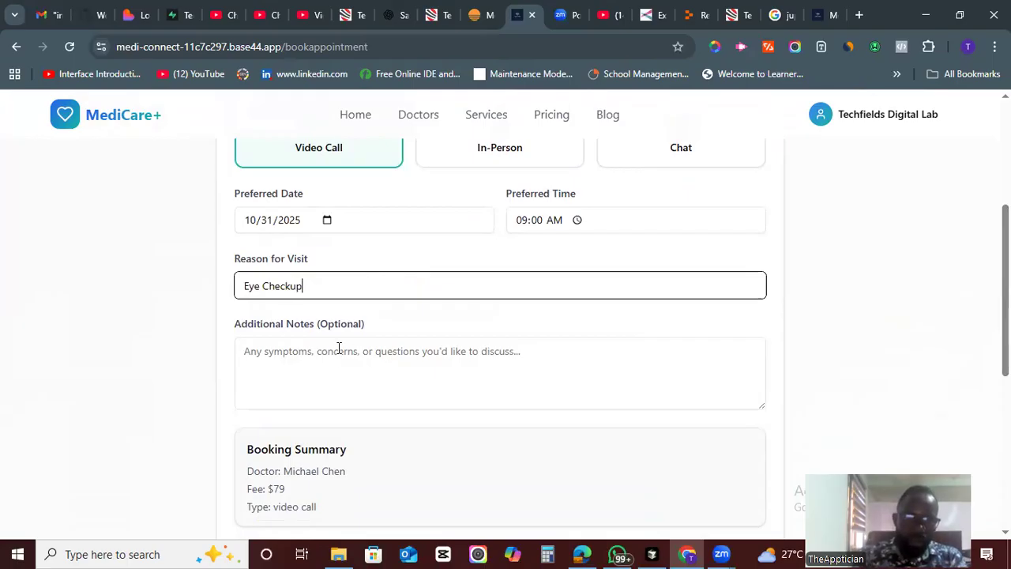
click(356, 359)
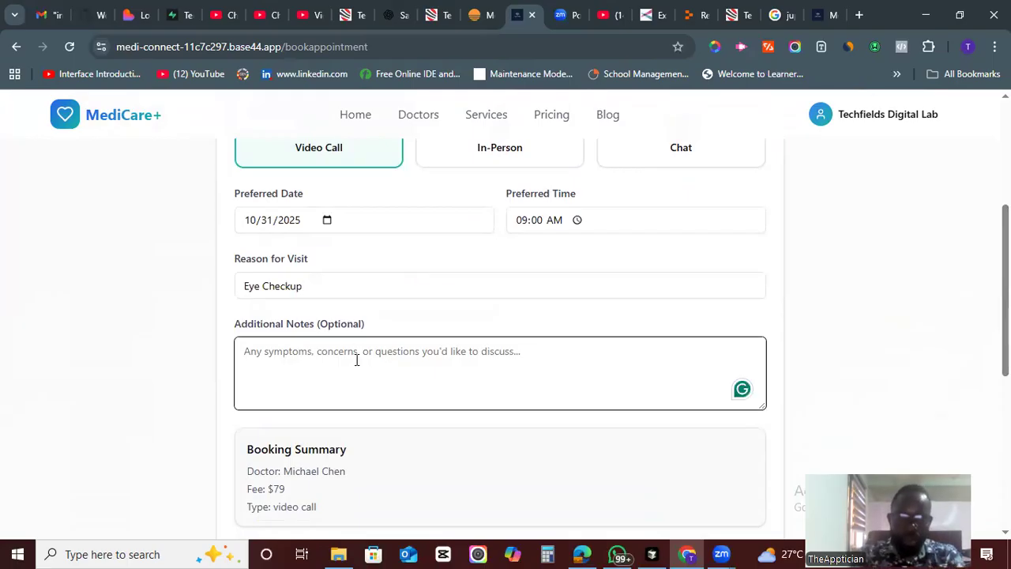
text(Pains and)
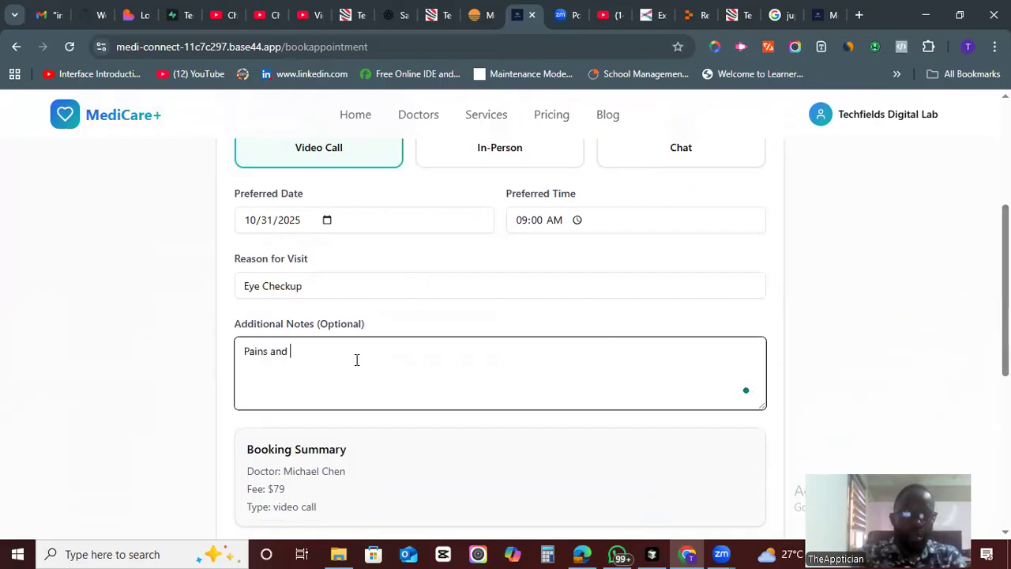
text(Blurry sight)
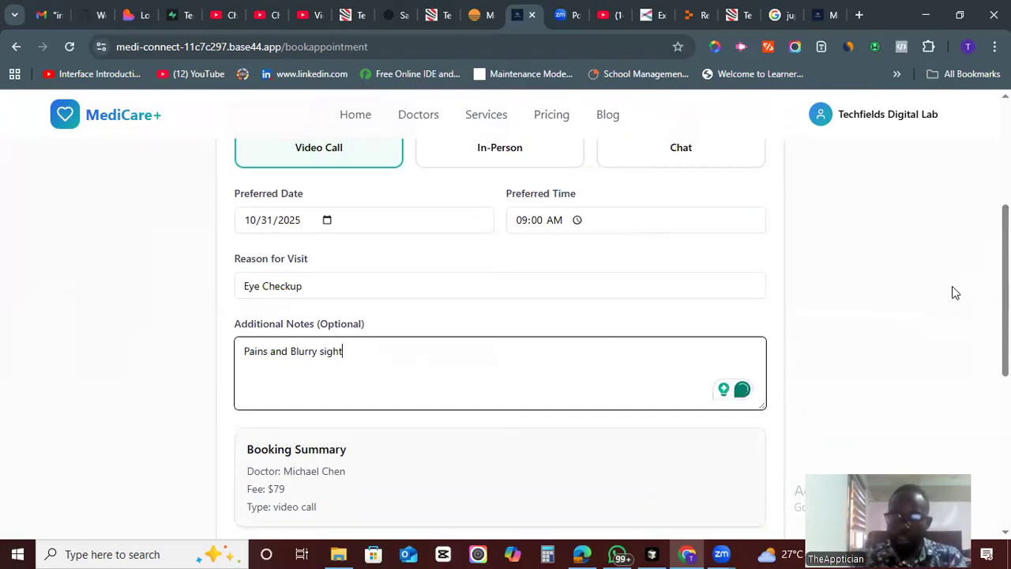
scroll(450, 373, down, 3)
click(494, 326)
scroll(918, 340, up, 3)
scroll(500, 339, down, 2)
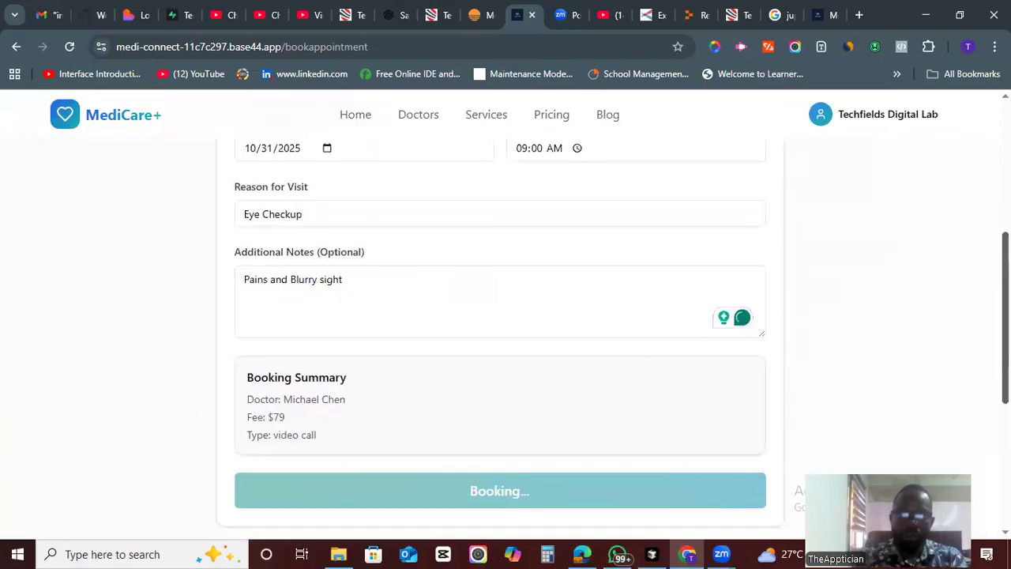
scroll(500, 340, up, 1)
scroll(505, 316, up, 5)
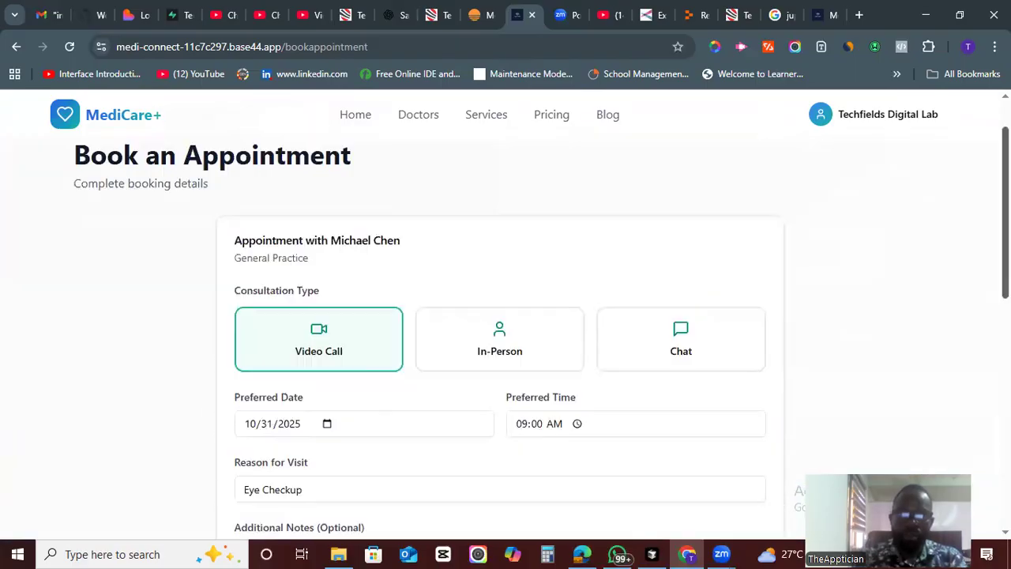
scroll(505, 316, down, 4)
scroll(505, 340, down, 2)
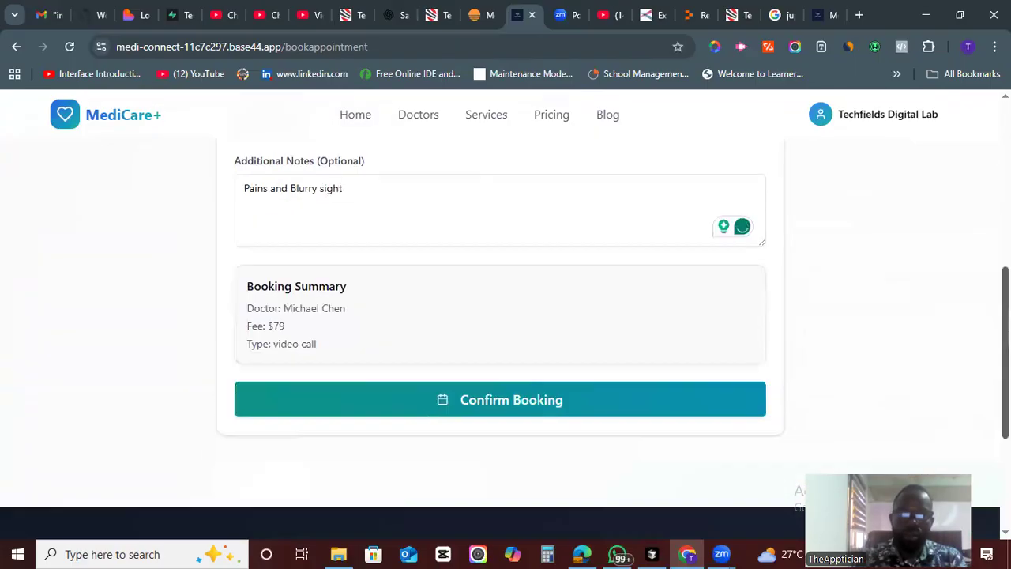
click(519, 413)
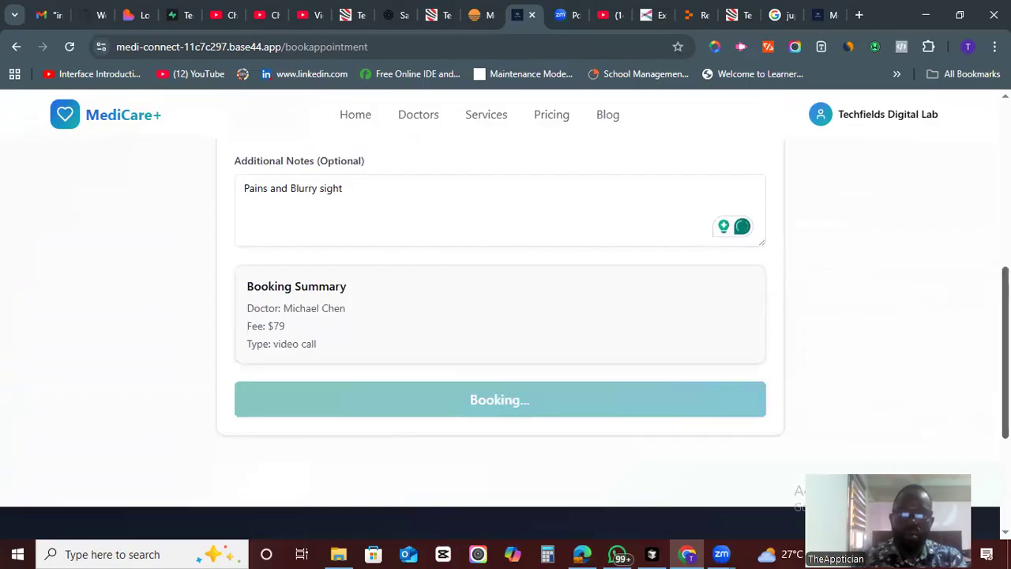
- Switch the consultation type to In-Person and confirm the booking again
scroll(778, 395, up, 4)
scroll(534, 395, up, 1)
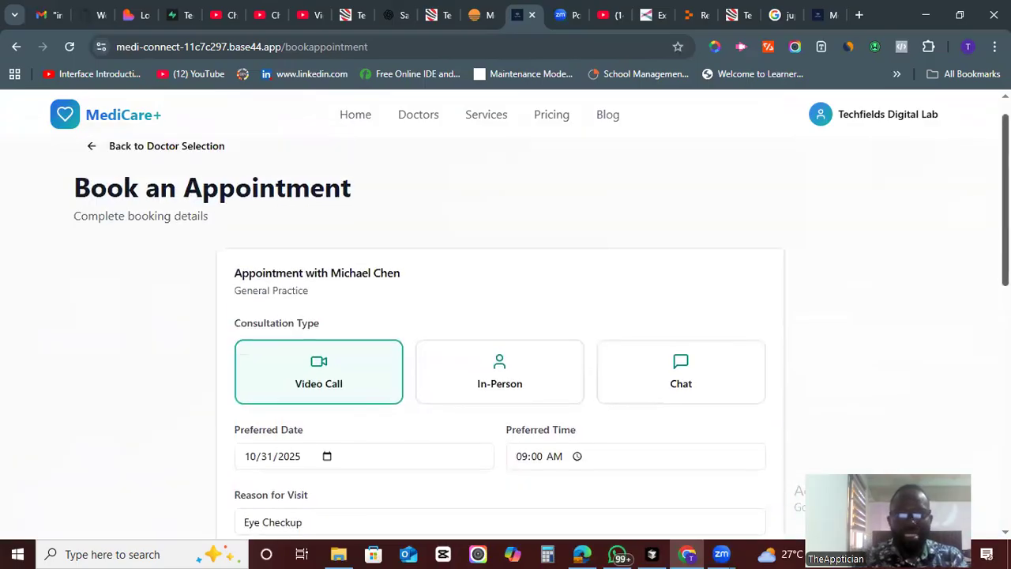
click(534, 387)
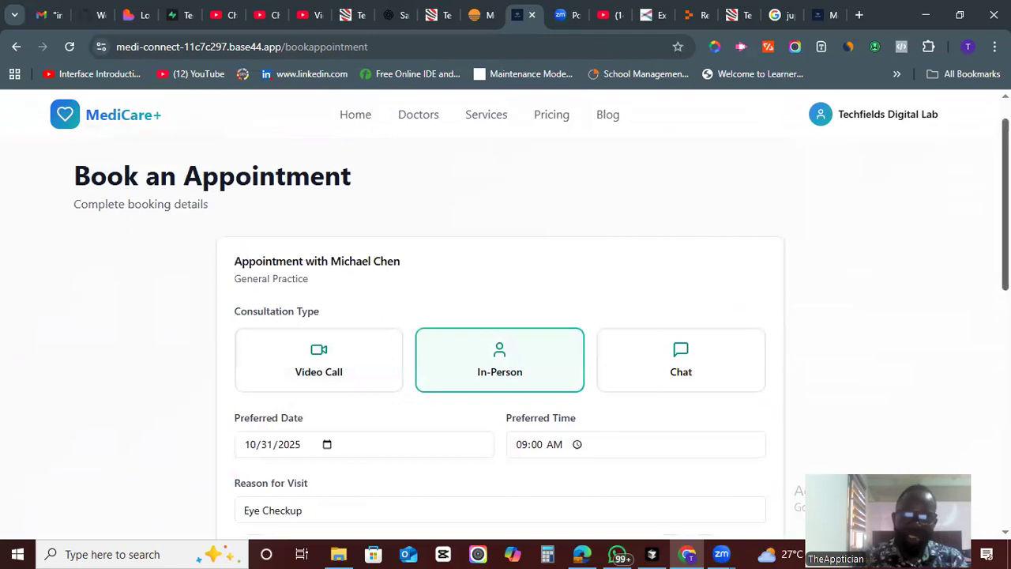
scroll(564, 343, down, 6)
click(562, 345)
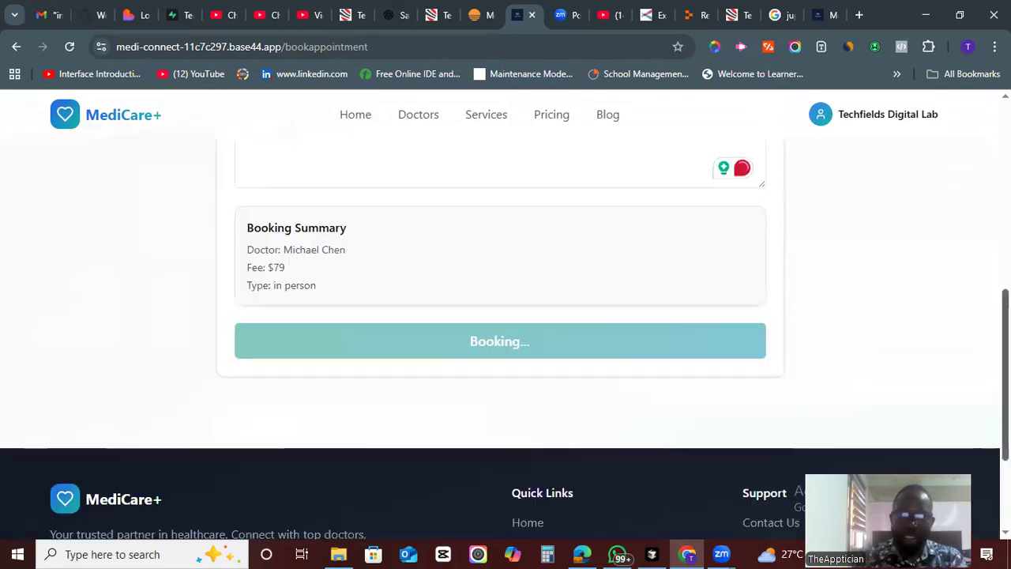
scroll(561, 345, up, 6)
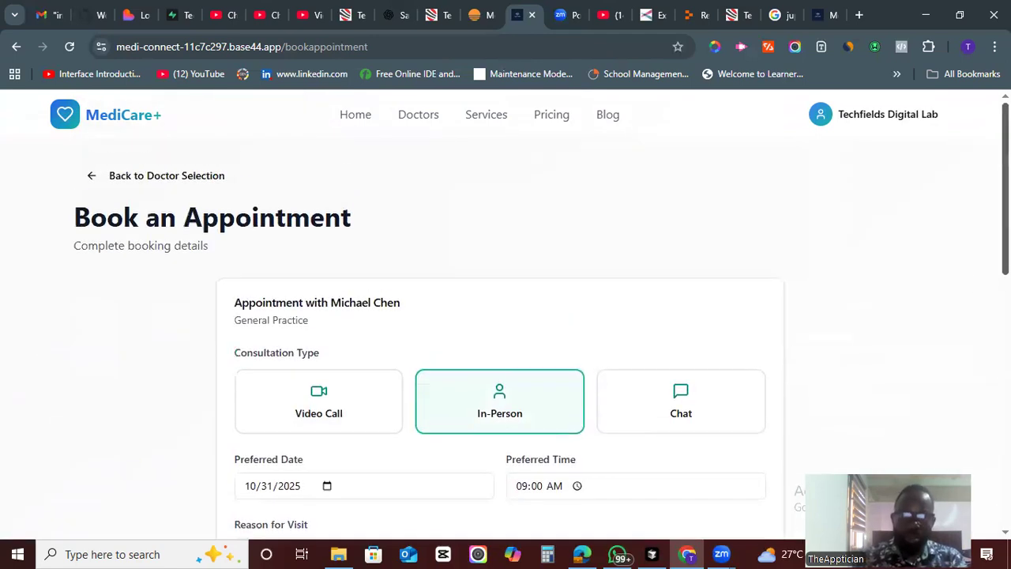
scroll(965, 319, down, 8)
scroll(965, 318, up, 6)
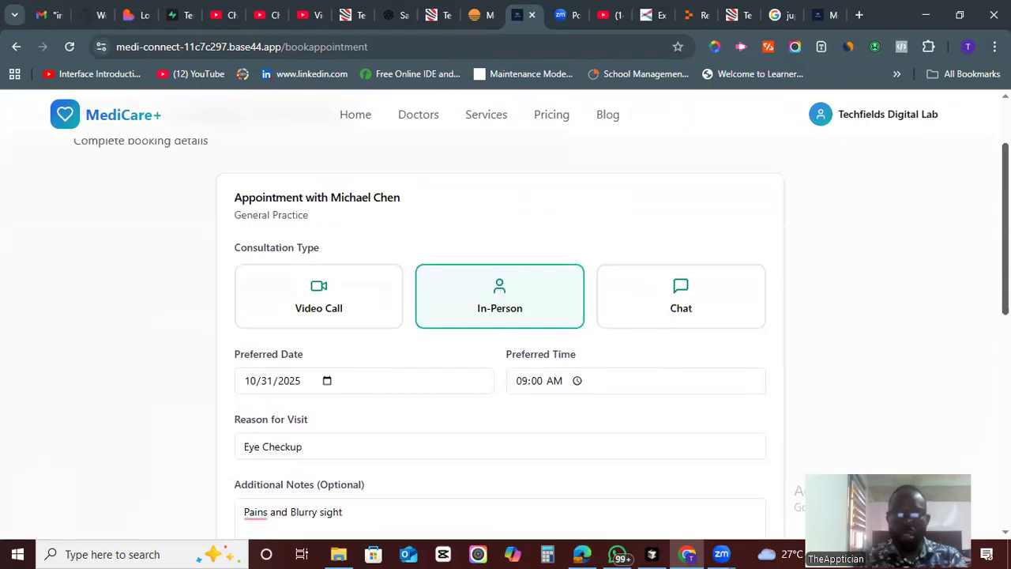
scroll(505, 332, down, 2)
scroll(505, 332, down, 2)
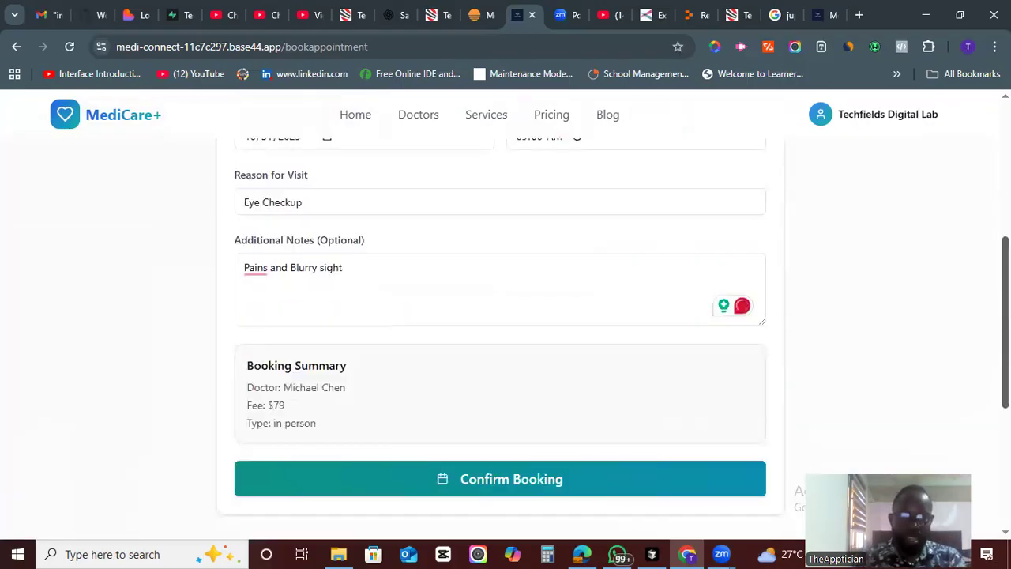
scroll(662, 358, up, 5)
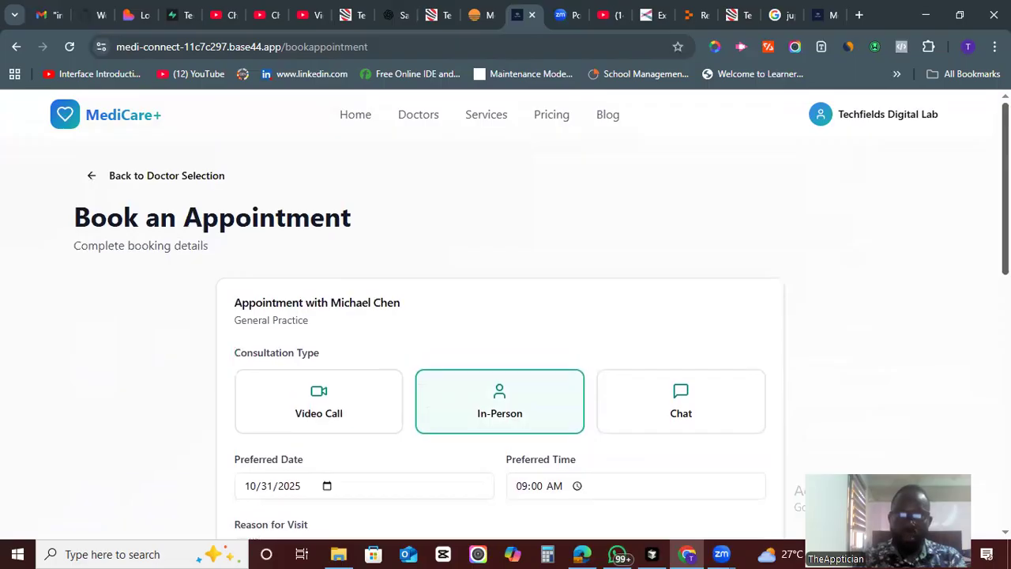
click(695, 373)
scroll(553, 395, down, 6)
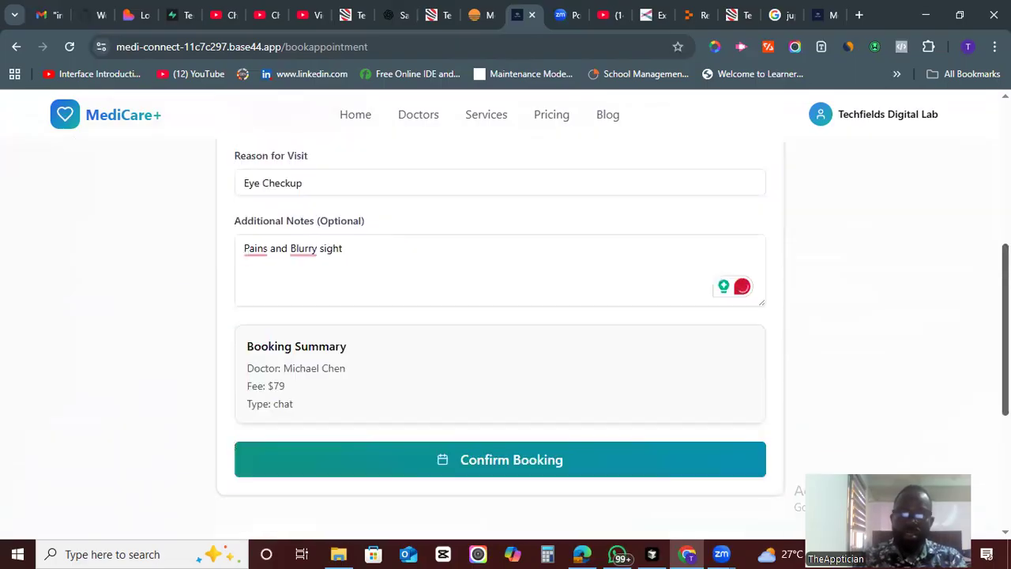
click(549, 408)
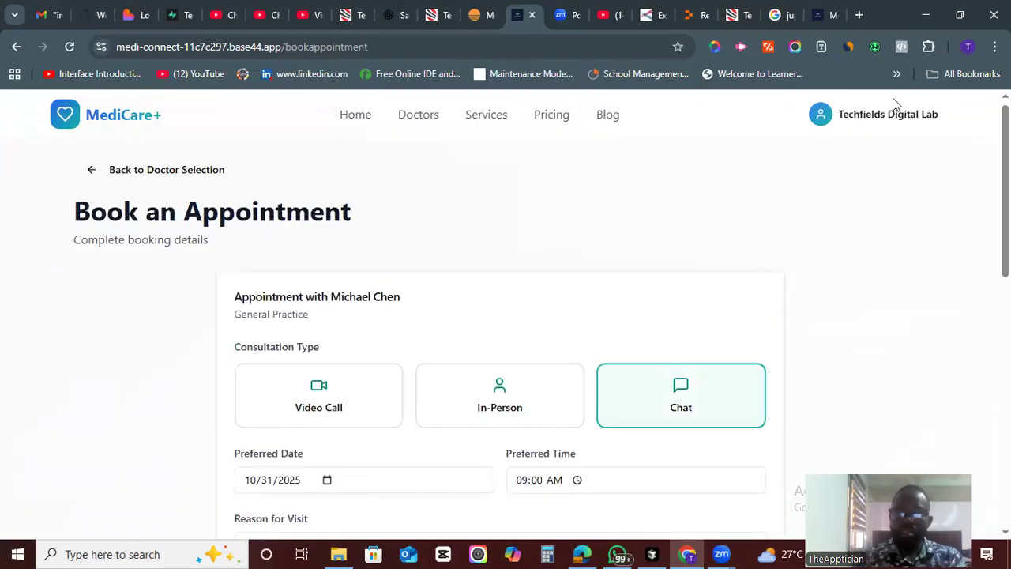
- Open the My Appointments page from the account menu
click(893, 116)
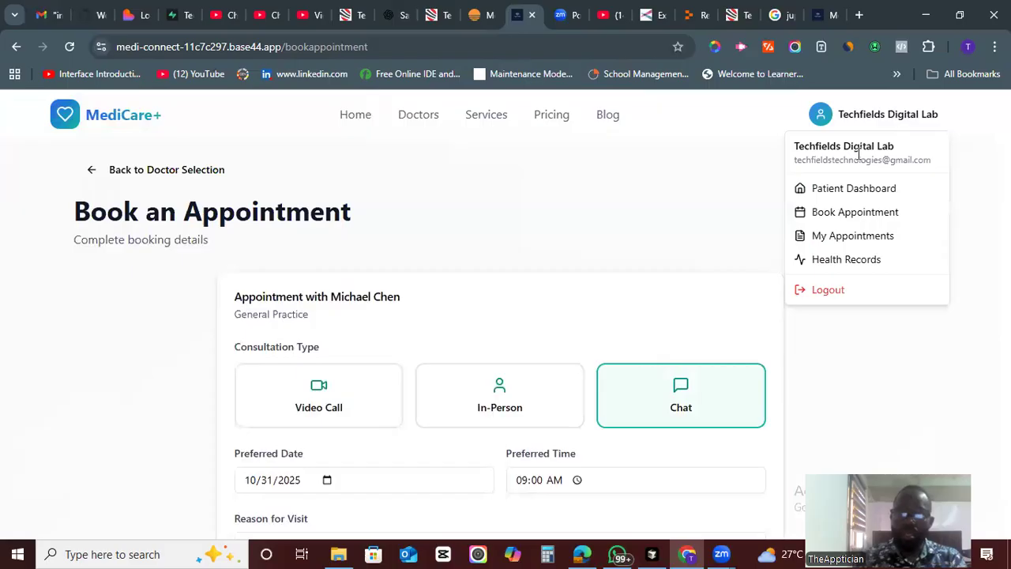
click(852, 211)
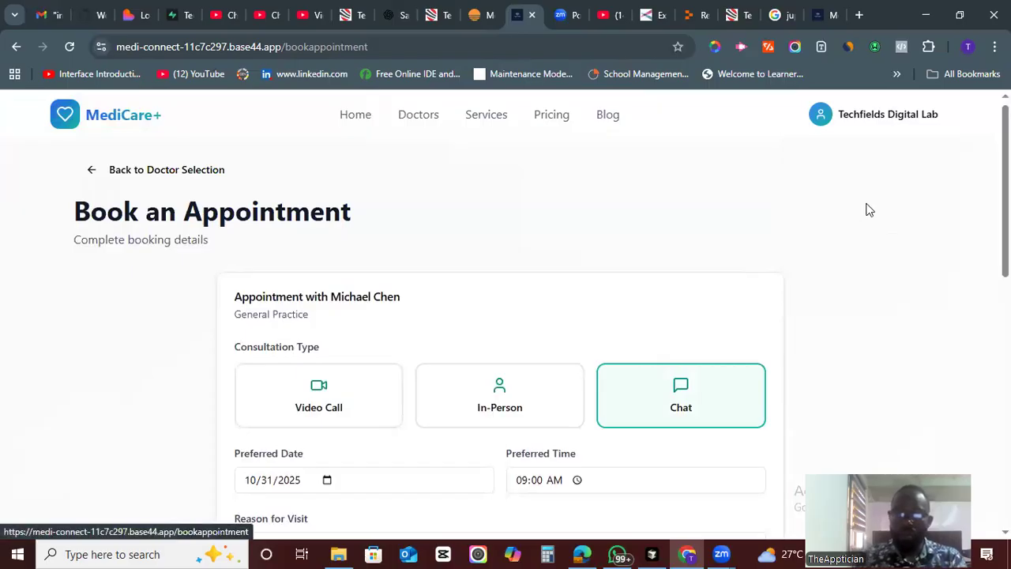
click(890, 120)
click(832, 236)
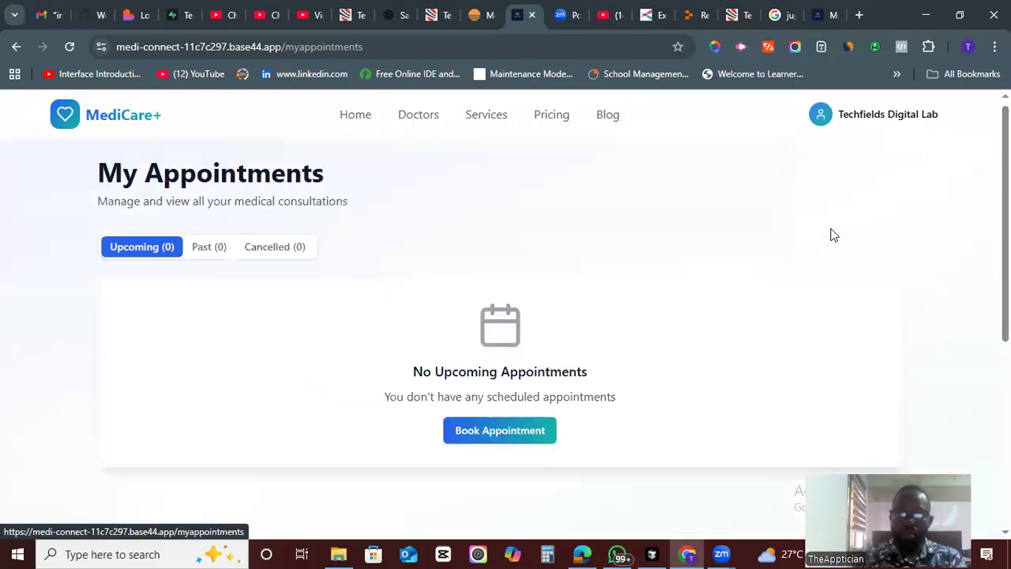
- Check the Upcoming, Past and Cancelled appointment tabs
scroll(830, 232, down, 2)
scroll(411, 285, up, 2)
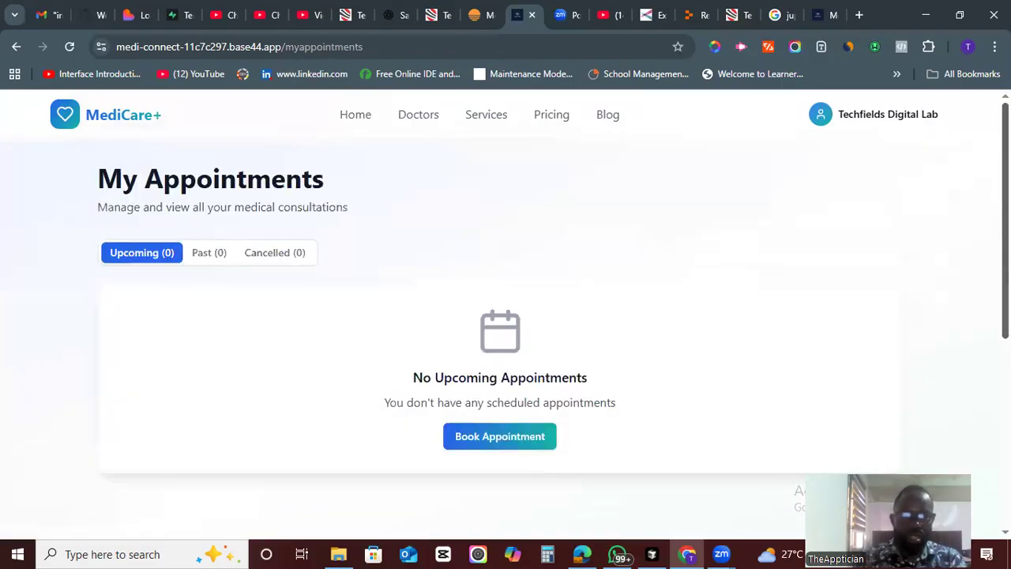
scroll(410, 284, down, 1)
click(210, 219)
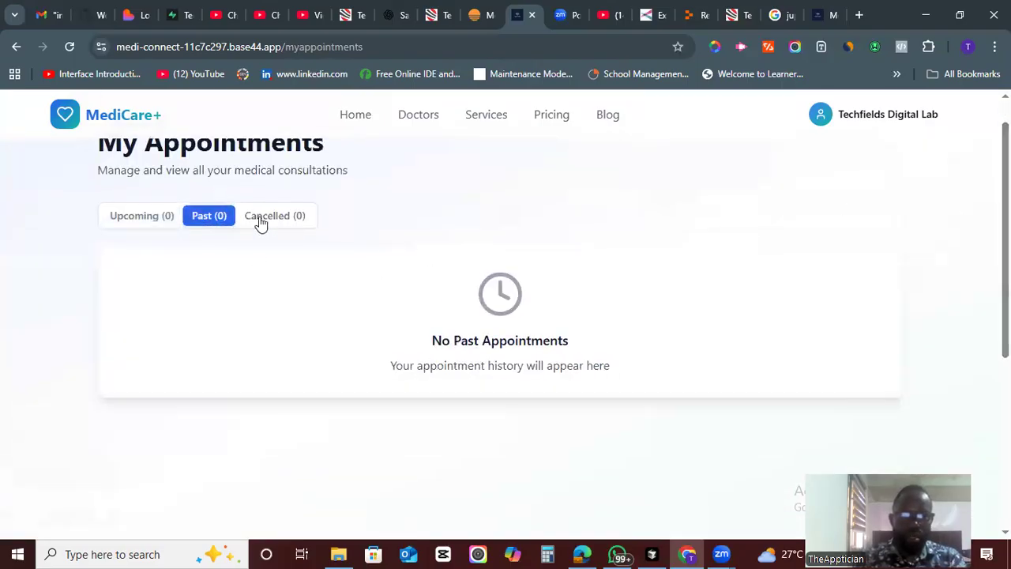
click(276, 219)
- Open Health Records from the account menu and start adding a first record
click(913, 119)
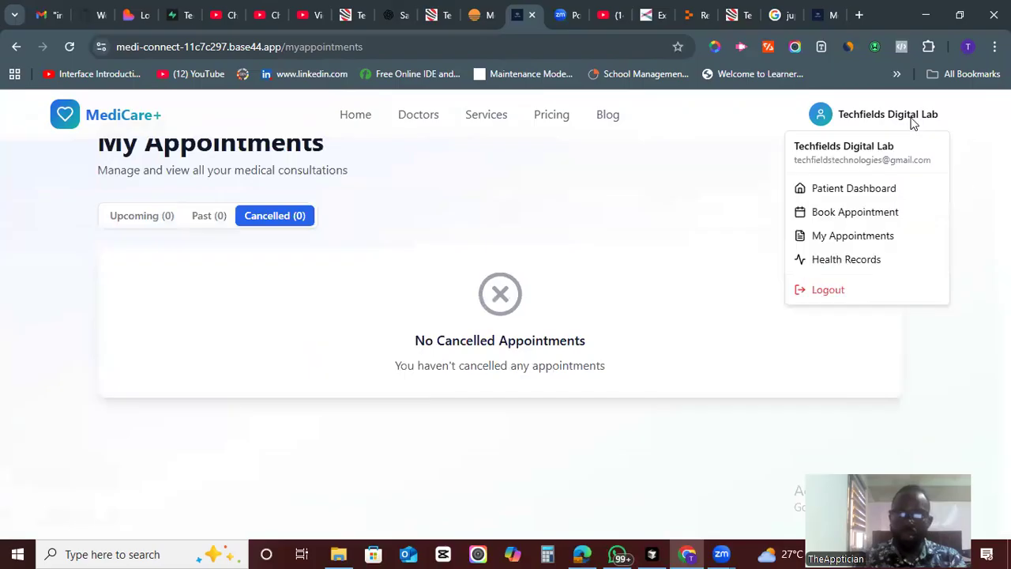
click(844, 259)
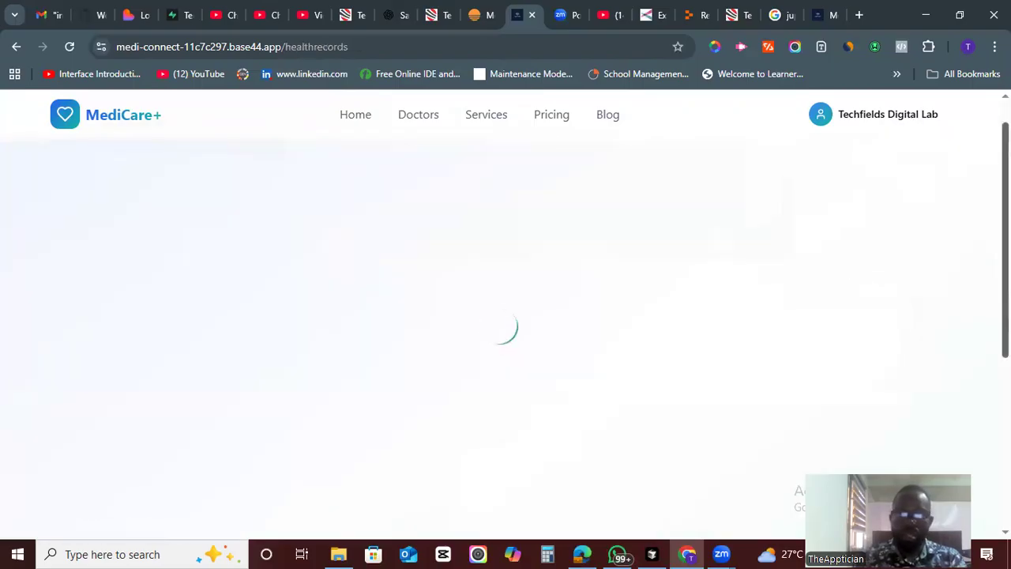
scroll(844, 260, down, 1)
scroll(459, 275, down, 1)
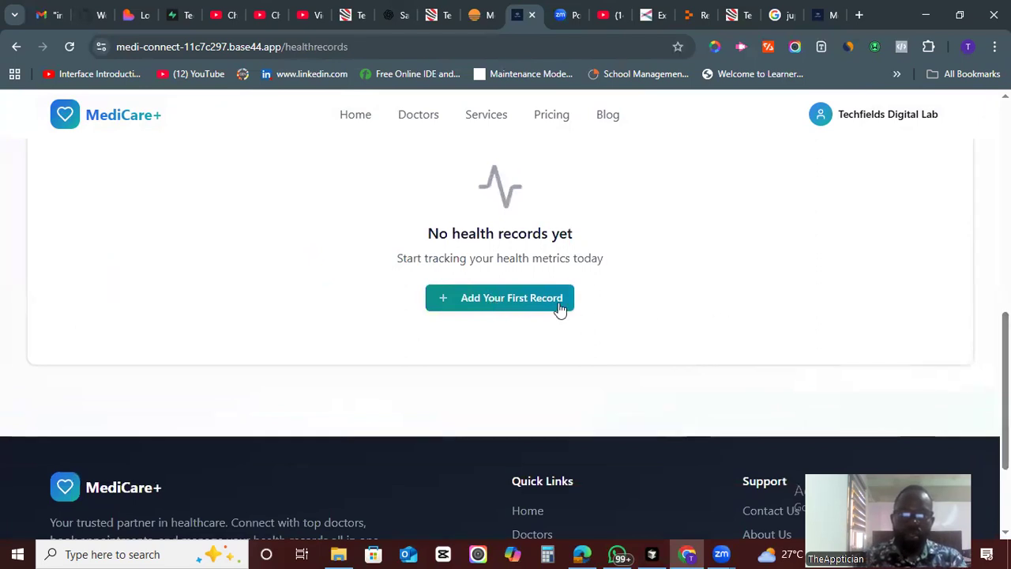
click(474, 298)
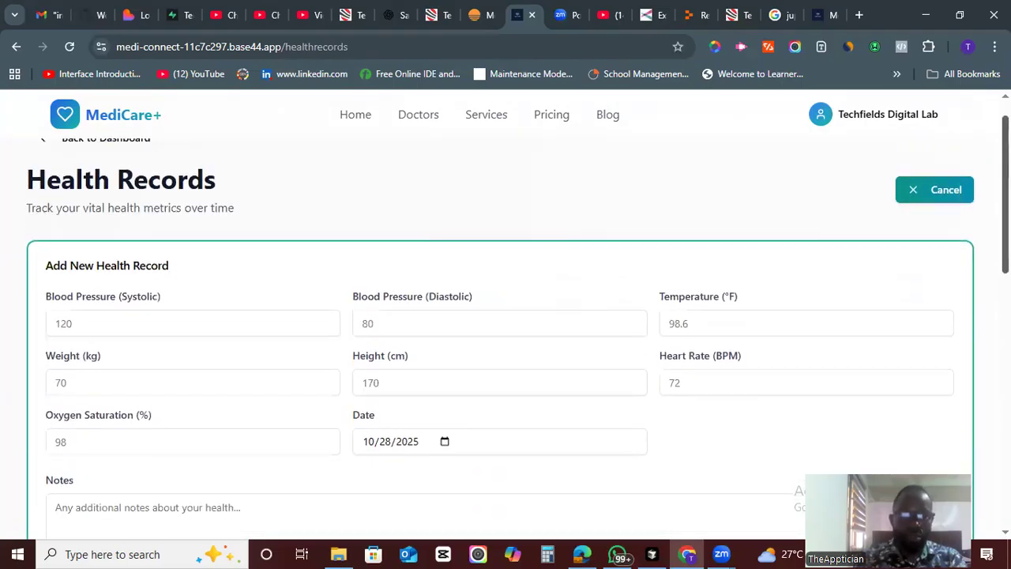
- Examine the fields of the new health record form without saving it
scroll(506, 332, down, 6)
scroll(723, 187, down, 2)
scroll(722, 187, up, 7)
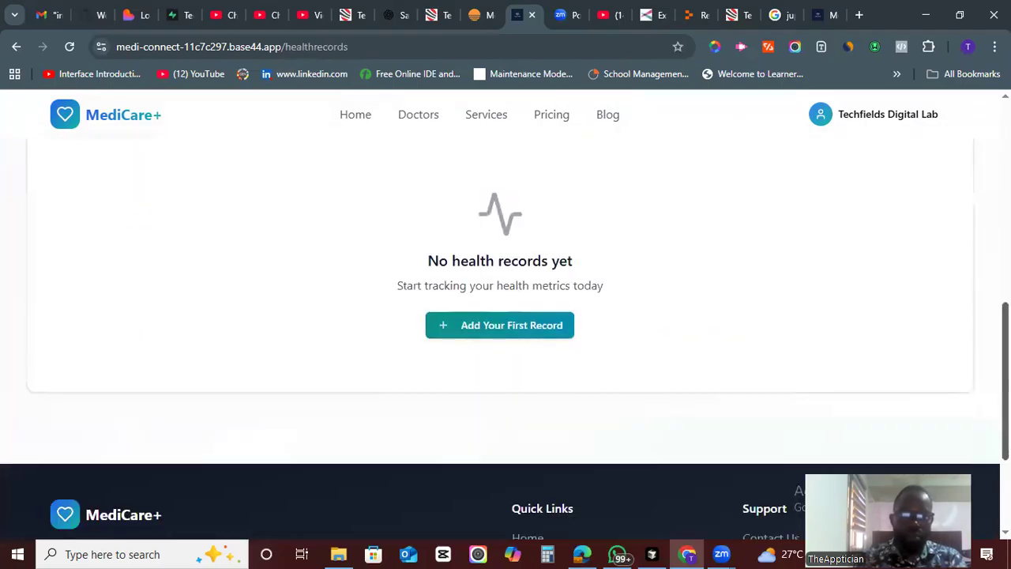
scroll(722, 186, down, 1)
click(80, 225)
click(429, 249)
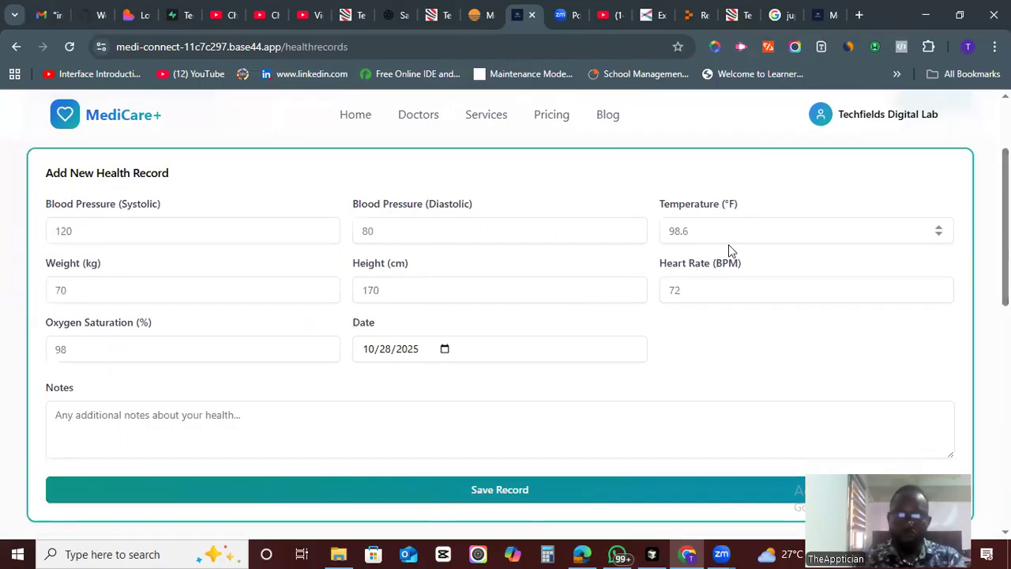
click(747, 283)
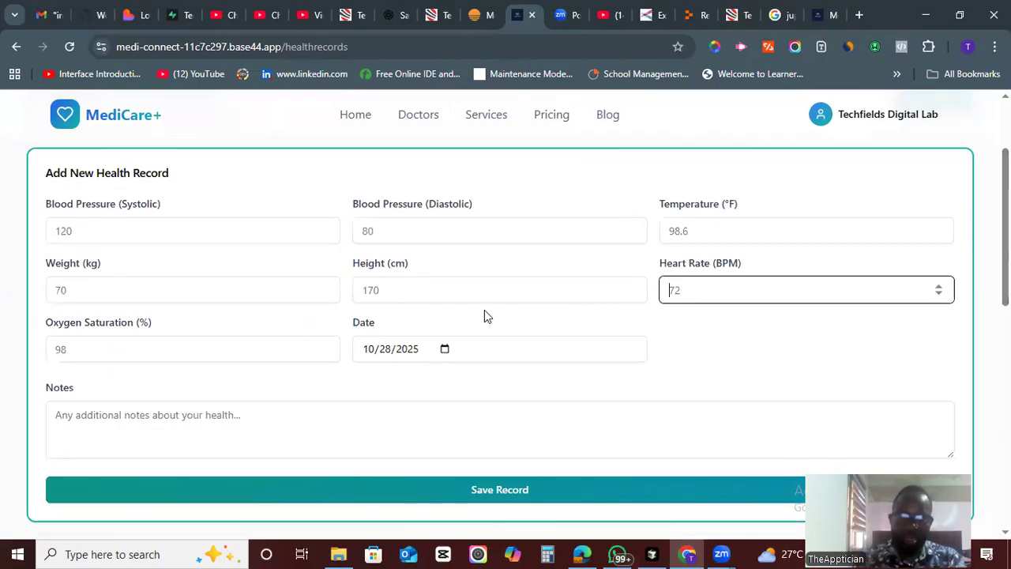
click(201, 290)
click(189, 356)
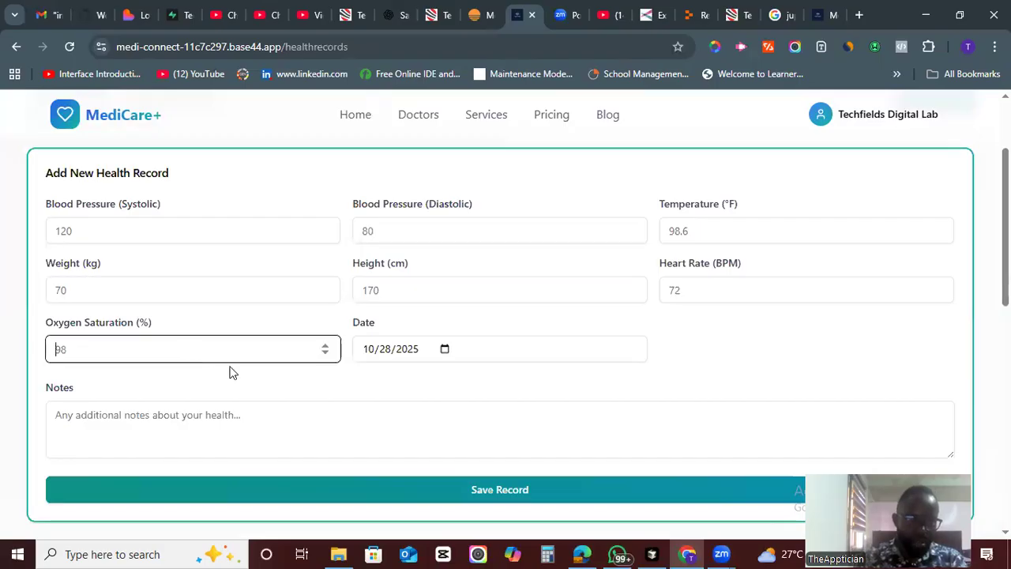
click(190, 430)
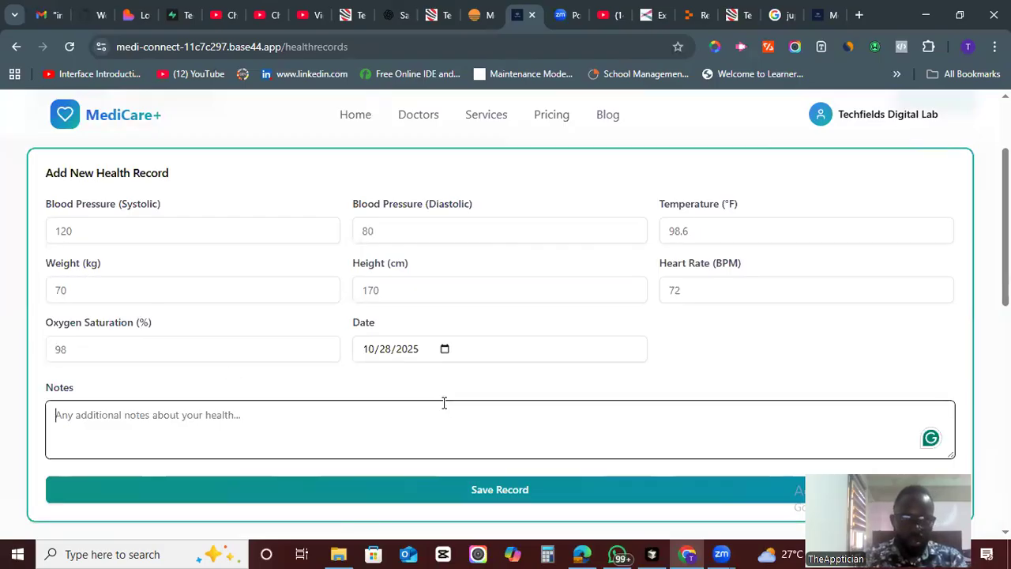
scroll(830, 400, up, 3)
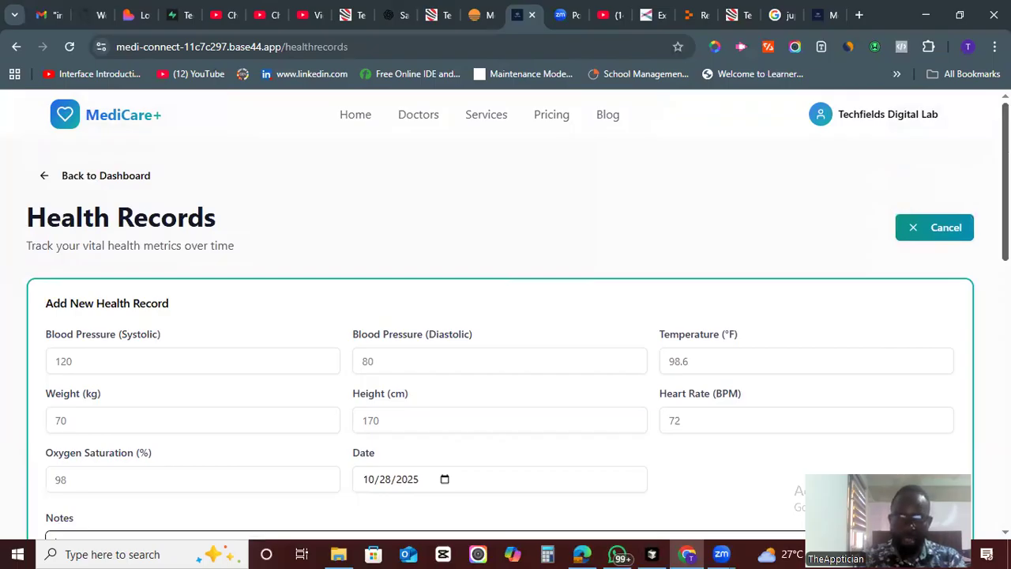
scroll(505, 316, down, 6)
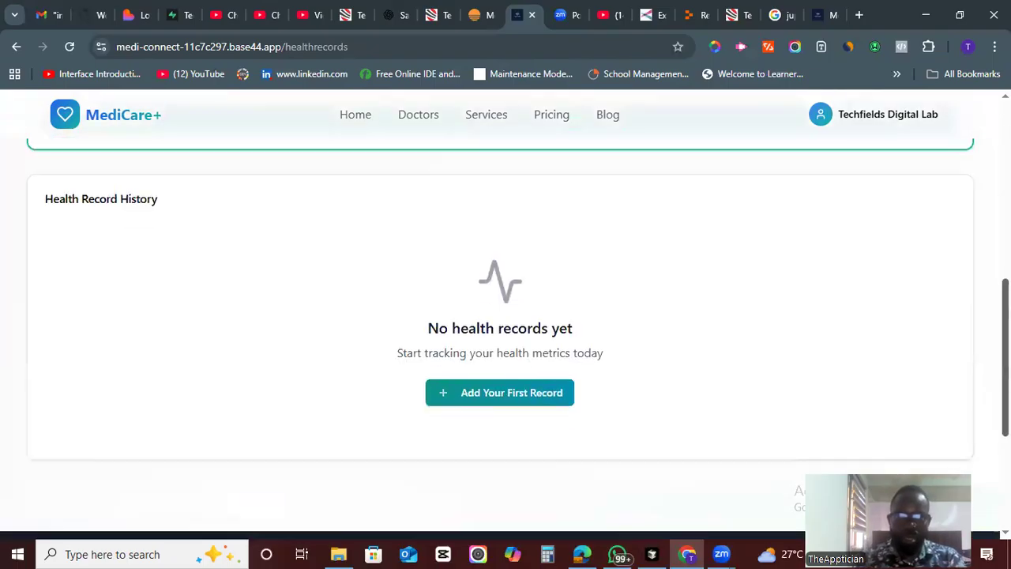
scroll(505, 316, up, 6)
- Open the Patient Dashboard and review its appointments, health stats and tip of the day
click(876, 125)
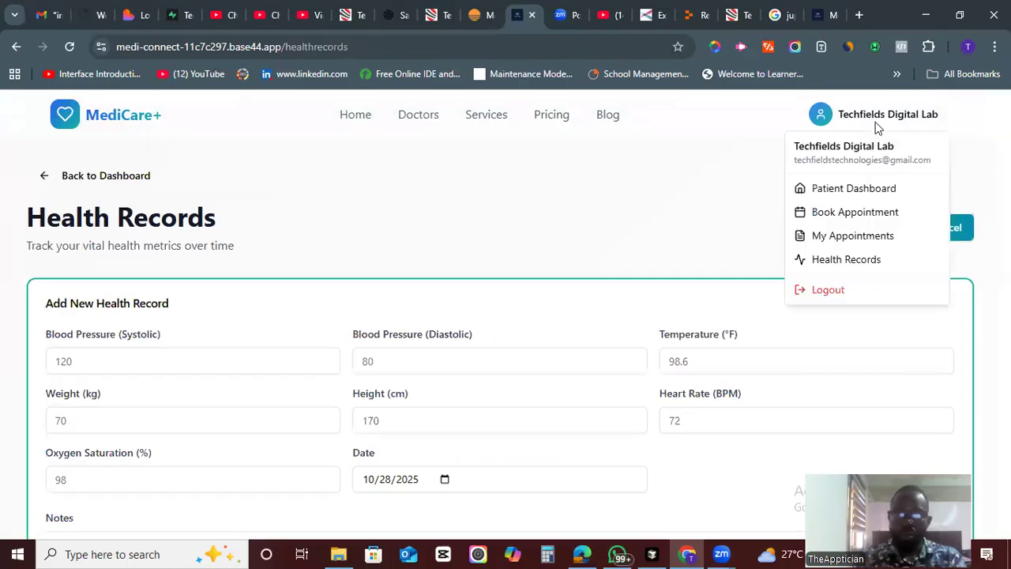
click(846, 188)
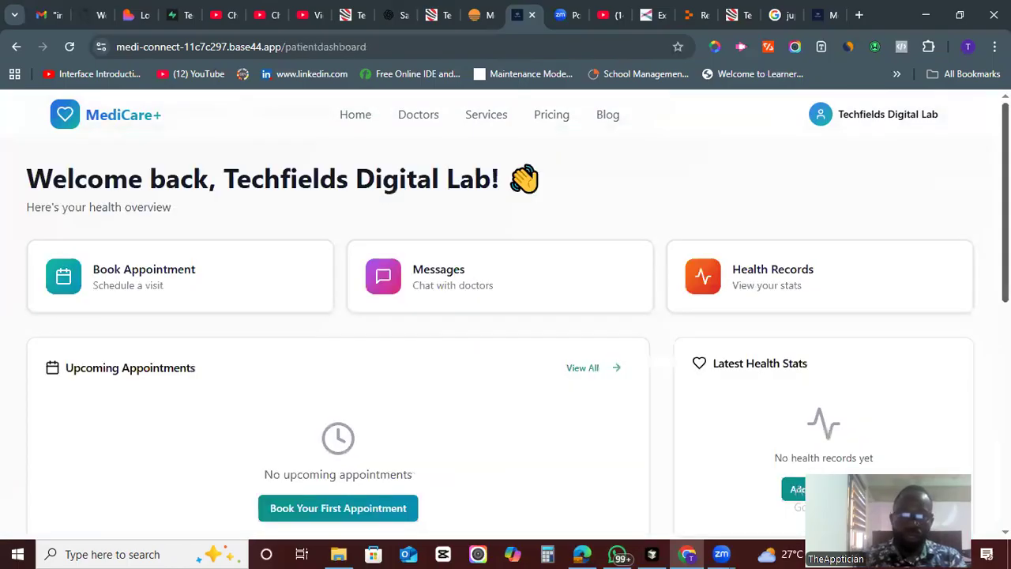
scroll(505, 316, down, 1)
scroll(505, 316, down, 2)
scroll(505, 316, up, 1)
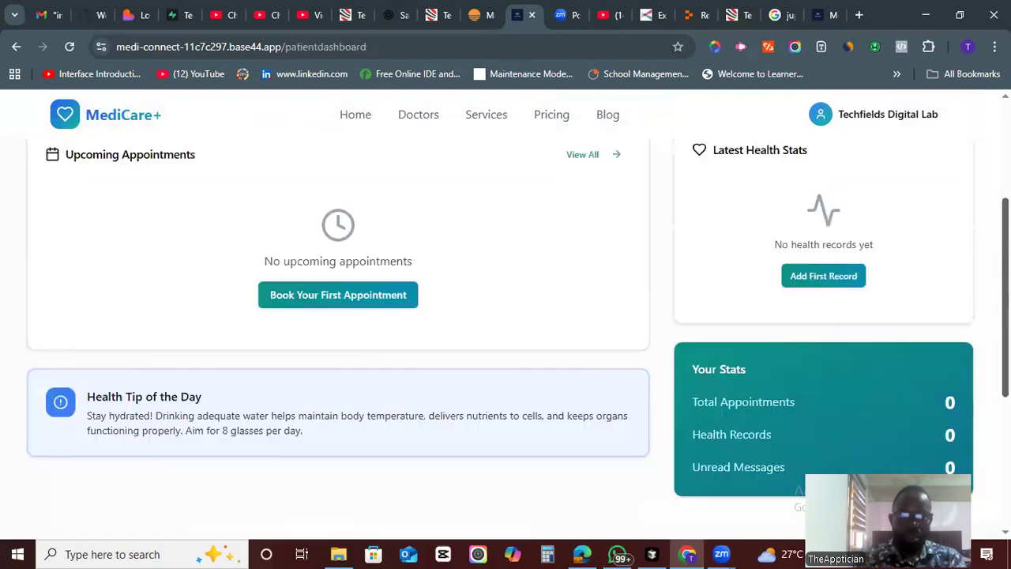
scroll(296, 375, down, 1)
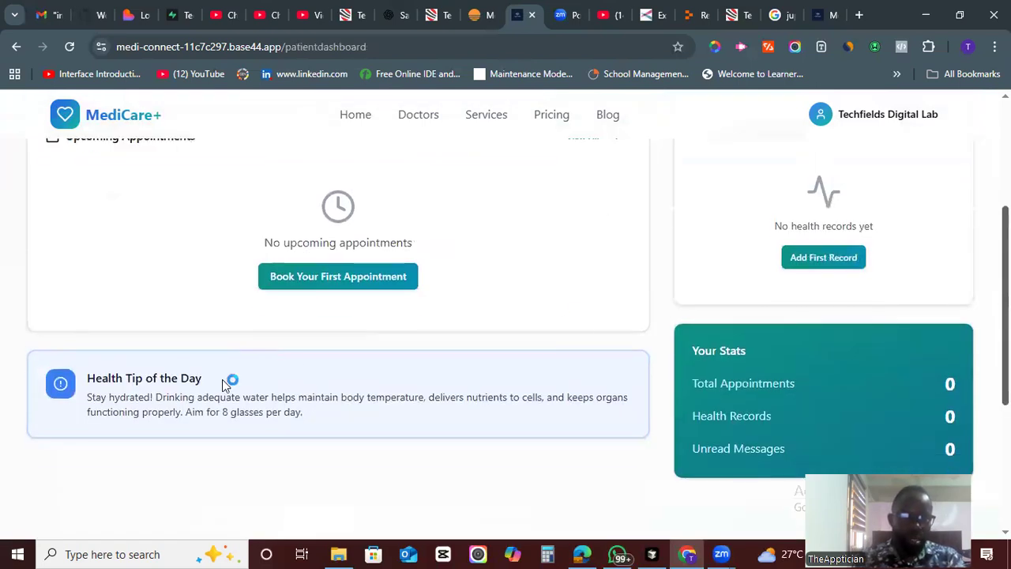
triple_click(204, 404)
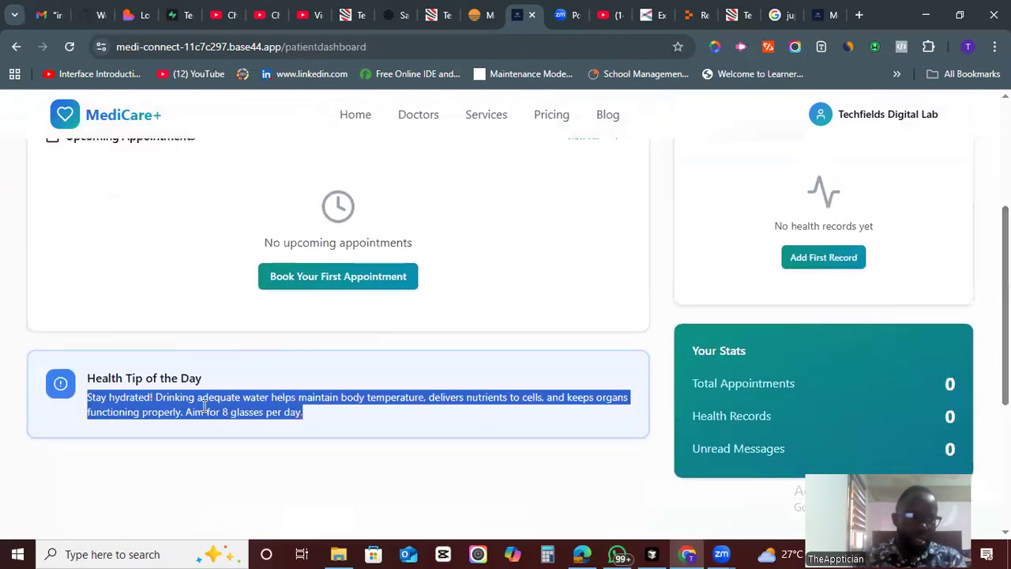
click(331, 413)
triple_click(316, 404)
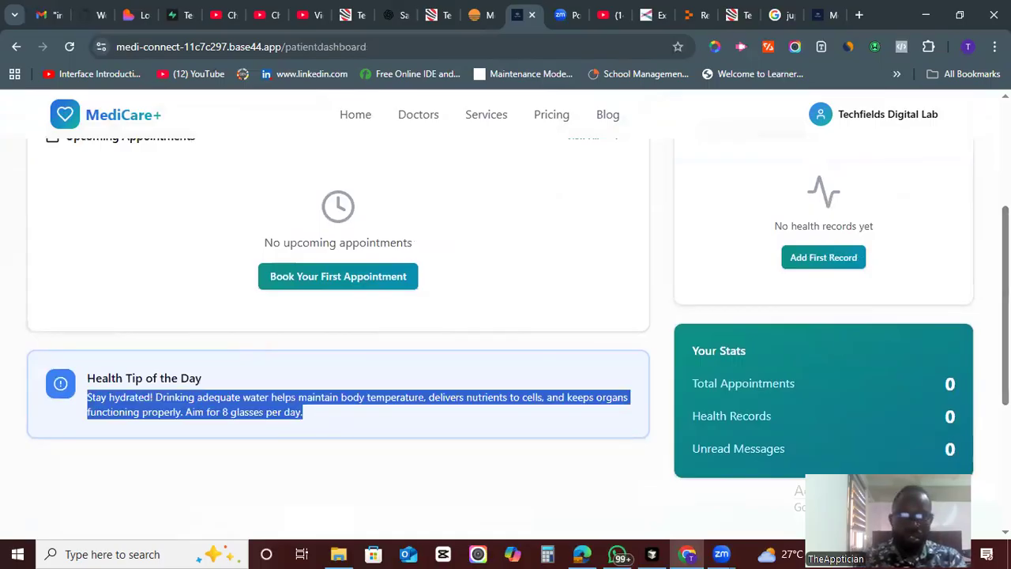
scroll(505, 316, up, 2)
scroll(604, 264, up, 1)
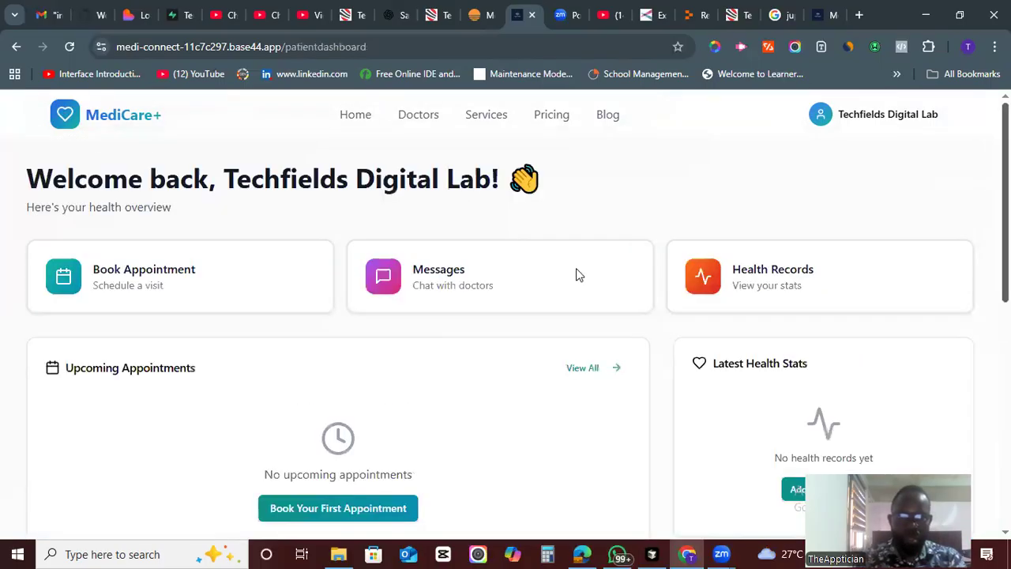
- Open Messages from the dashboard, then navigate back to the dashboard
click(431, 293)
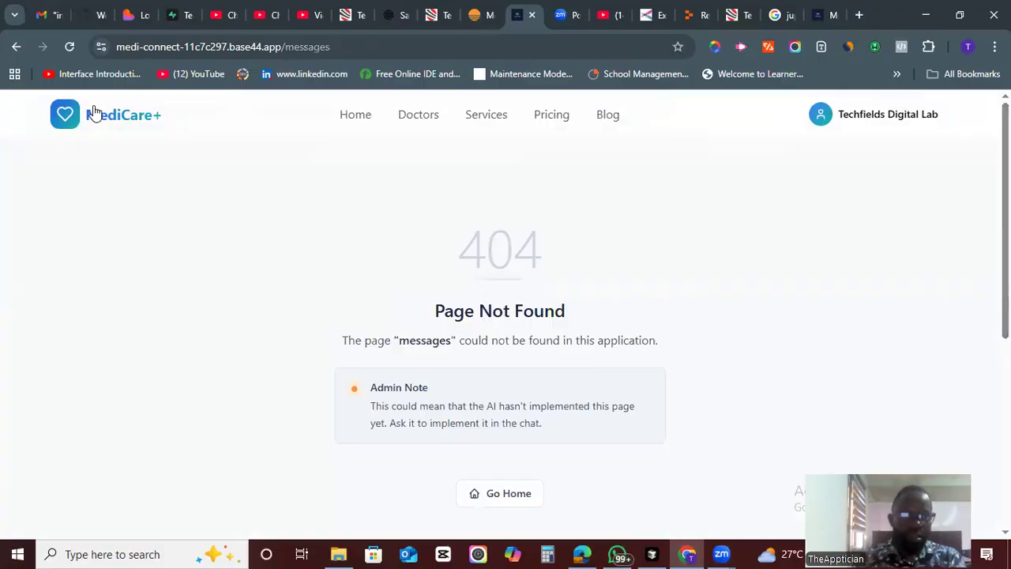
key(alt+Left)
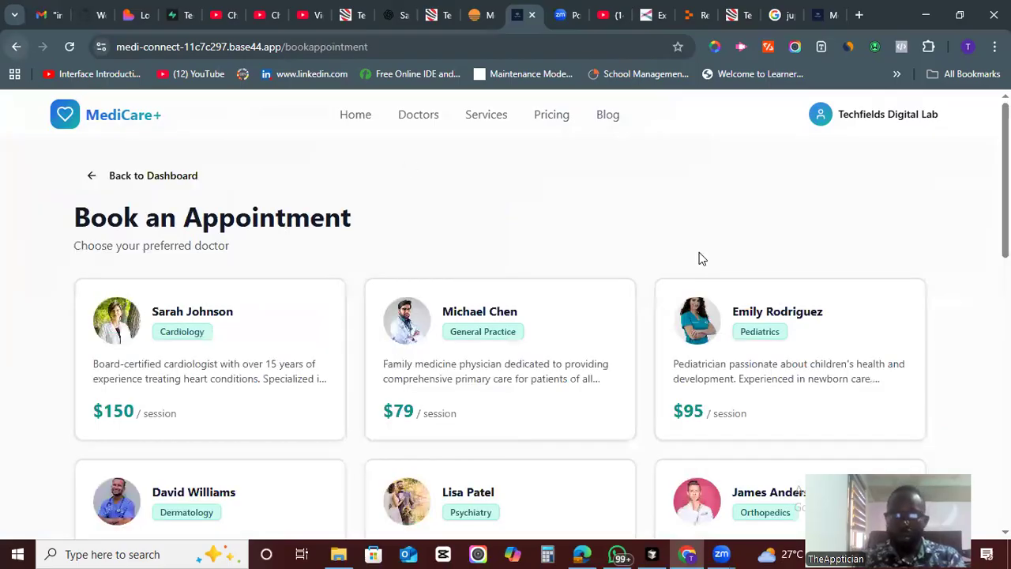
key(alt+Left)
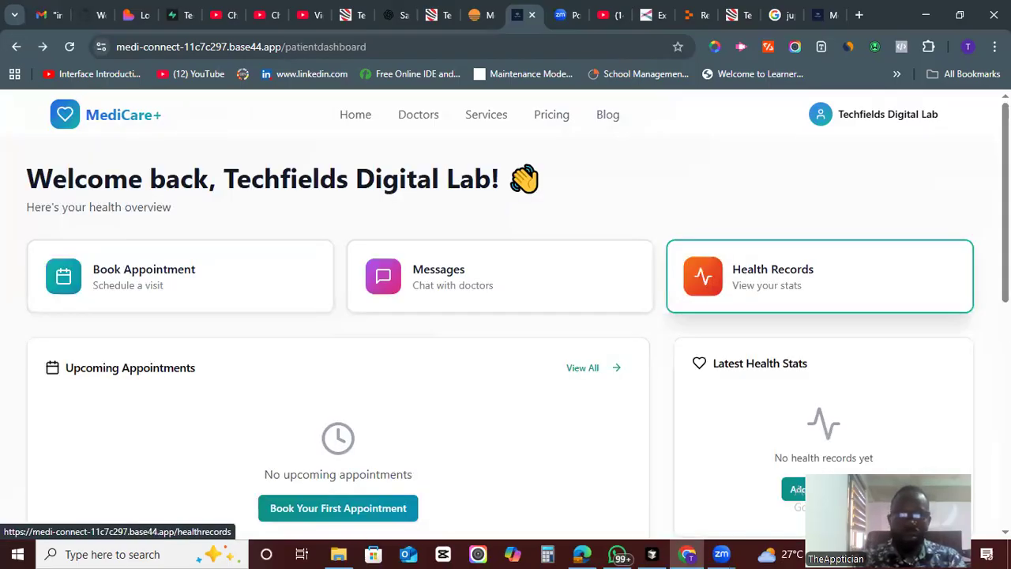
- Open the Doctors page and browse the doctor listings
click(820, 276)
scroll(353, 266, down, 1)
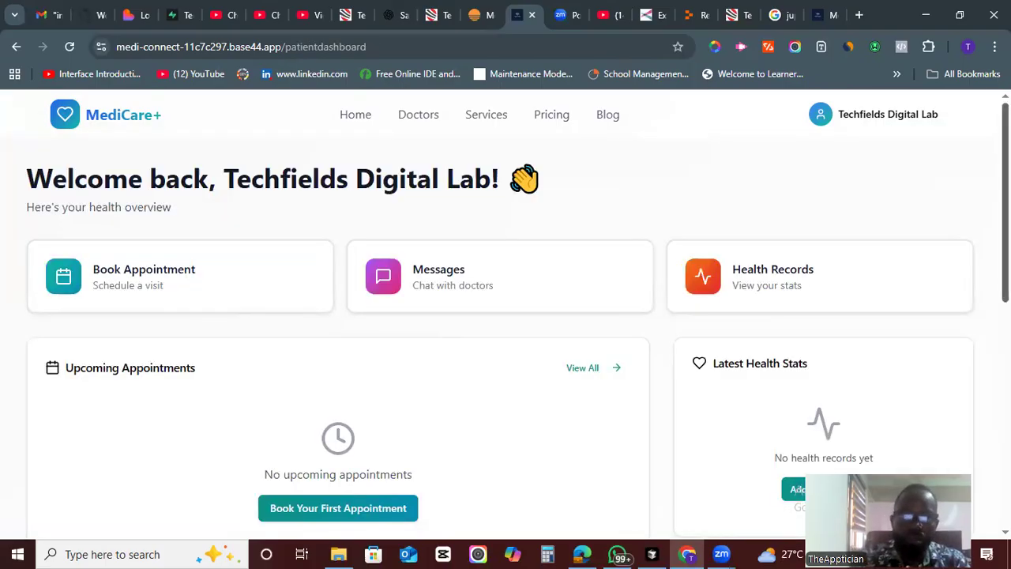
scroll(661, 132, down, 3)
click(415, 109)
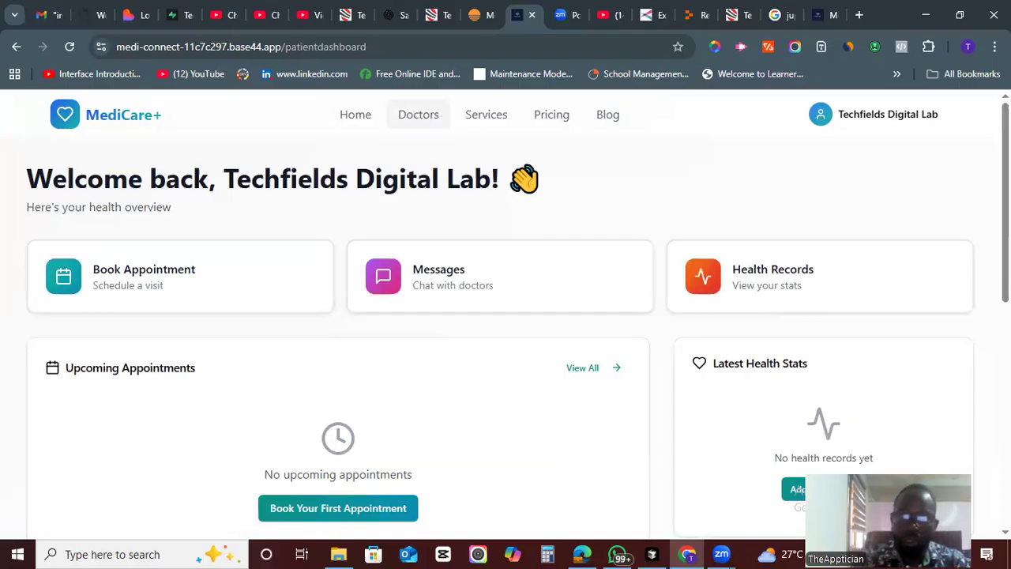
scroll(505, 316, down, 4)
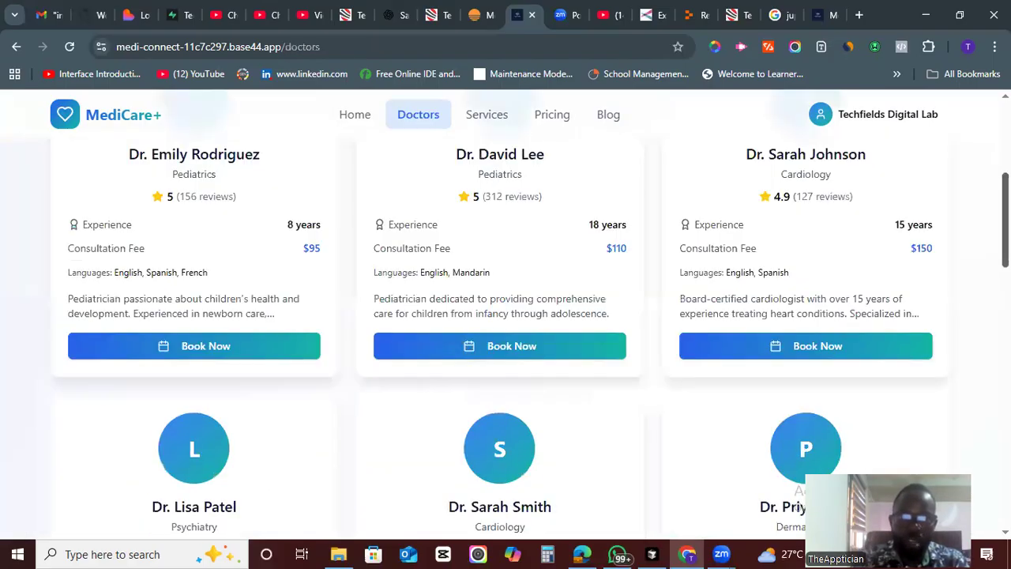
- Start booking with Dr. Sarah Johnson from the doctor listings and open her appointment booking form
scroll(506, 316, down, 6)
scroll(505, 315, down, 7)
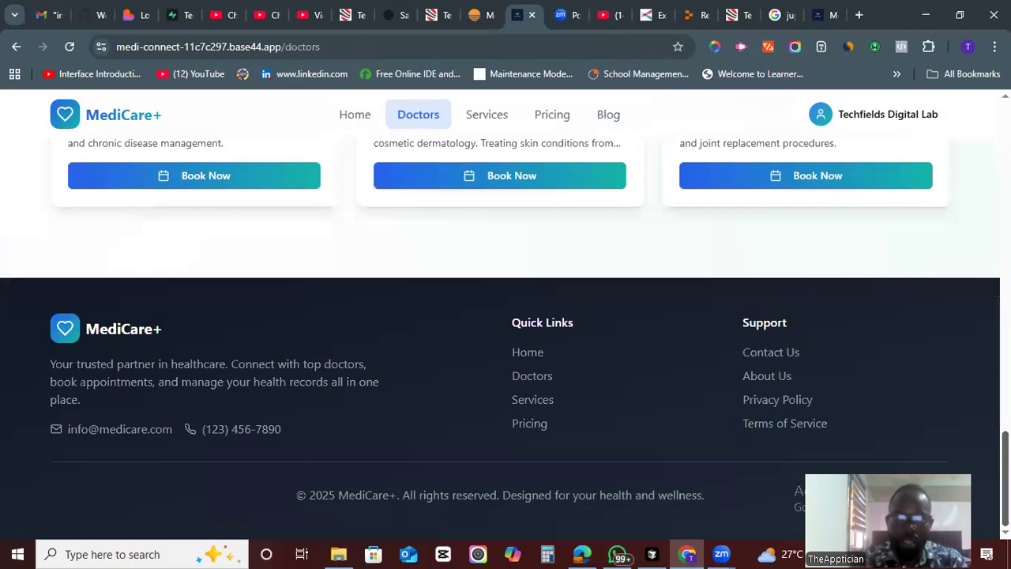
scroll(505, 316, up, 15)
scroll(505, 316, up, 6)
scroll(506, 316, down, 4)
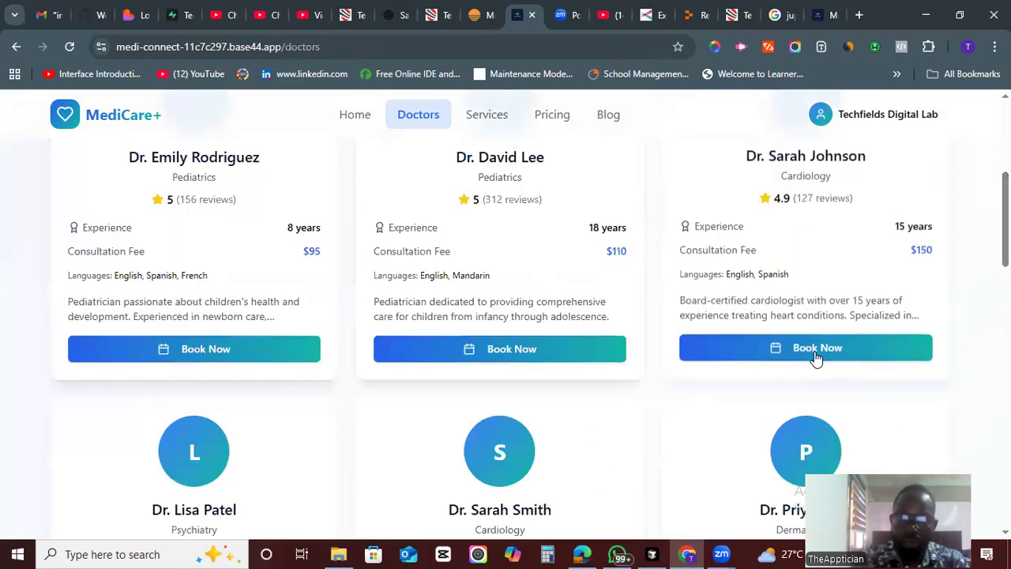
click(814, 355)
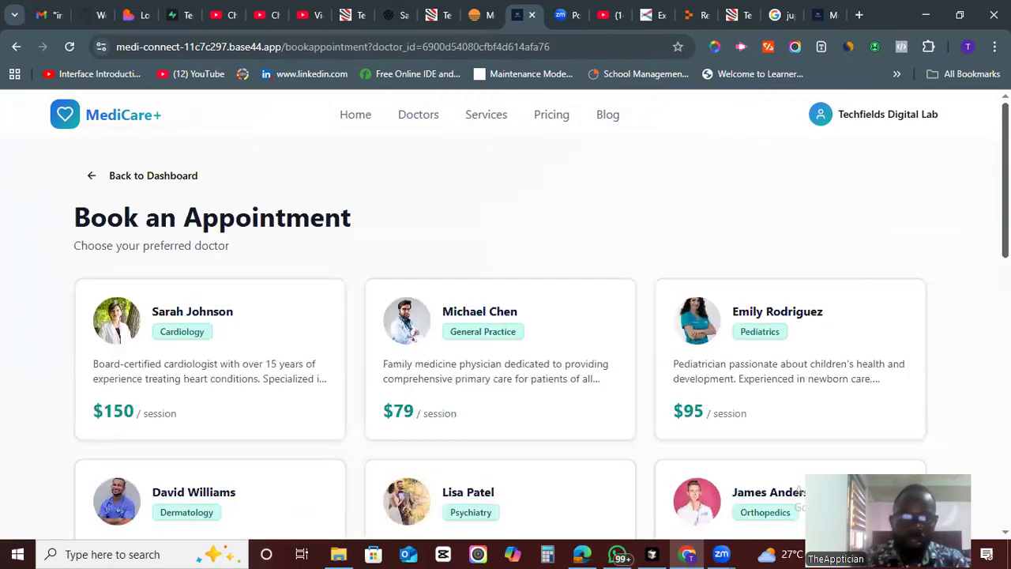
click(228, 368)
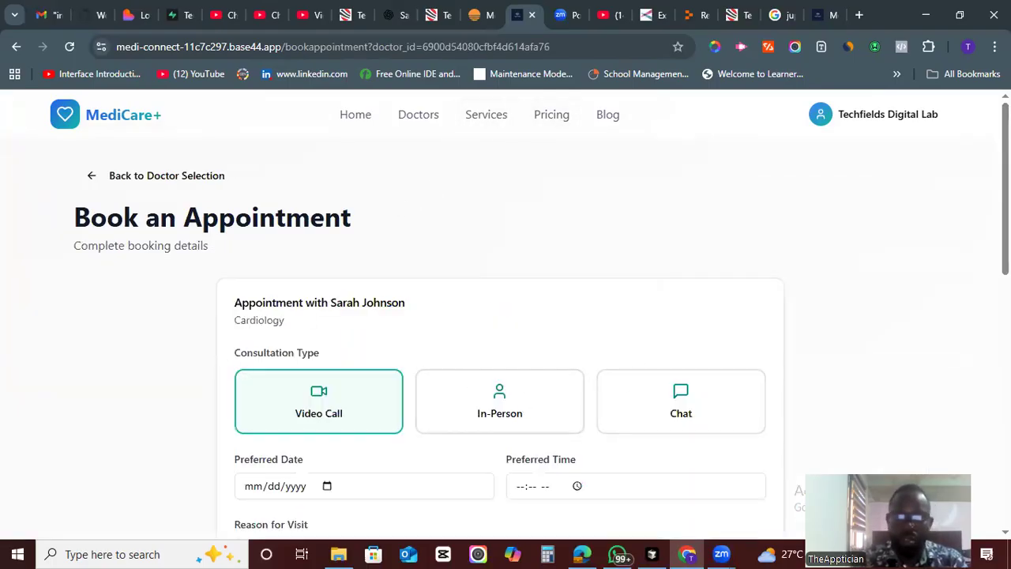
scroll(506, 316, down, 10)
scroll(573, 126, up, 10)
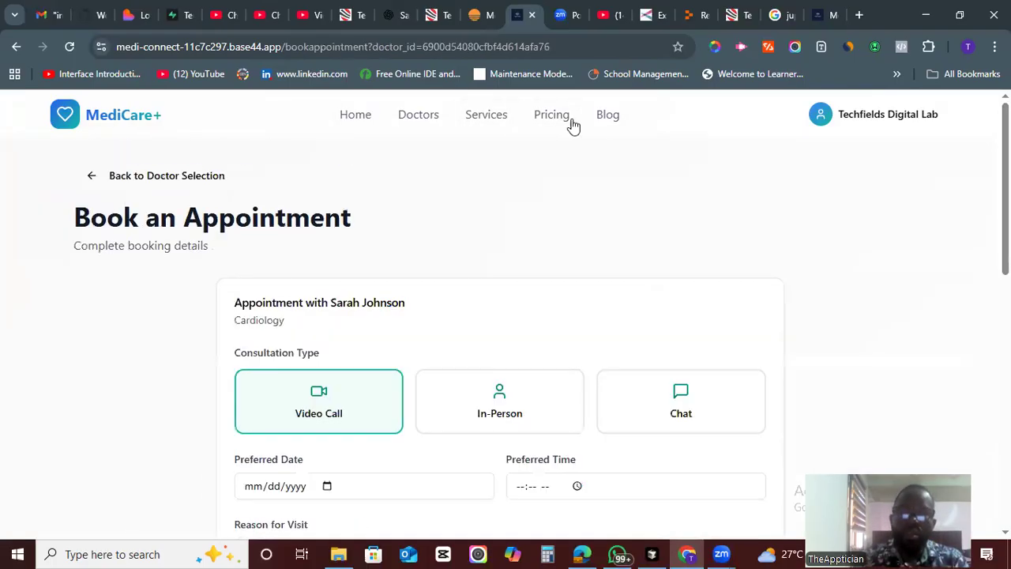
- Open the Services page and browse the listed medical services
click(493, 124)
scroll(926, 189, down, 4)
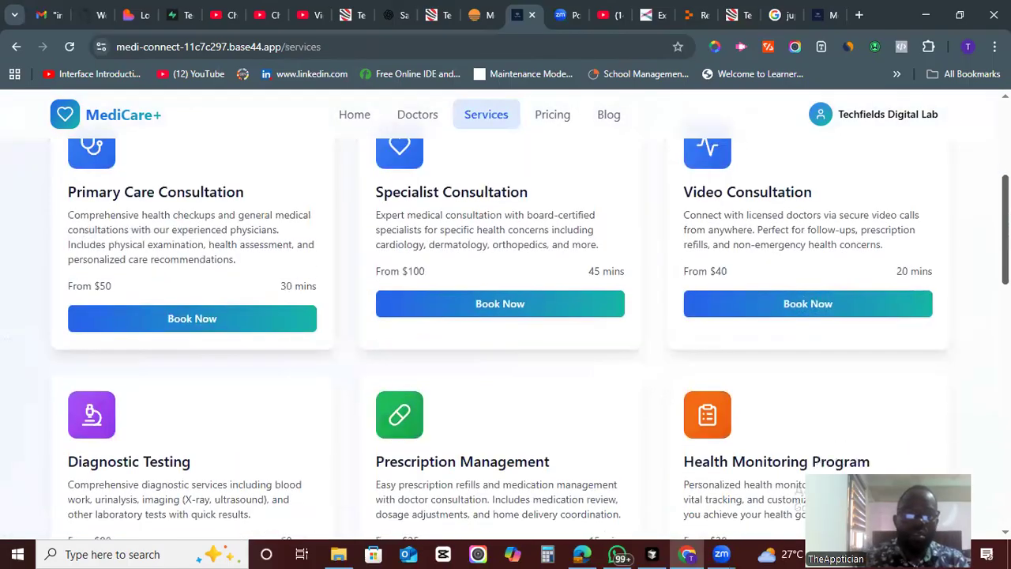
scroll(506, 316, down, 4)
scroll(505, 316, up, 4)
scroll(506, 316, down, 3)
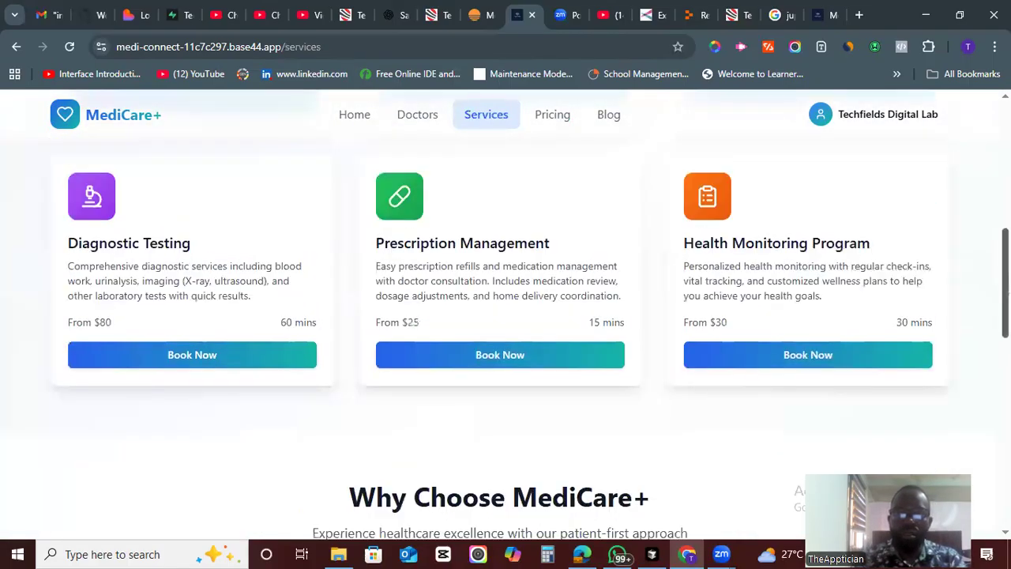
scroll(505, 316, down, 10)
scroll(505, 316, up, 12)
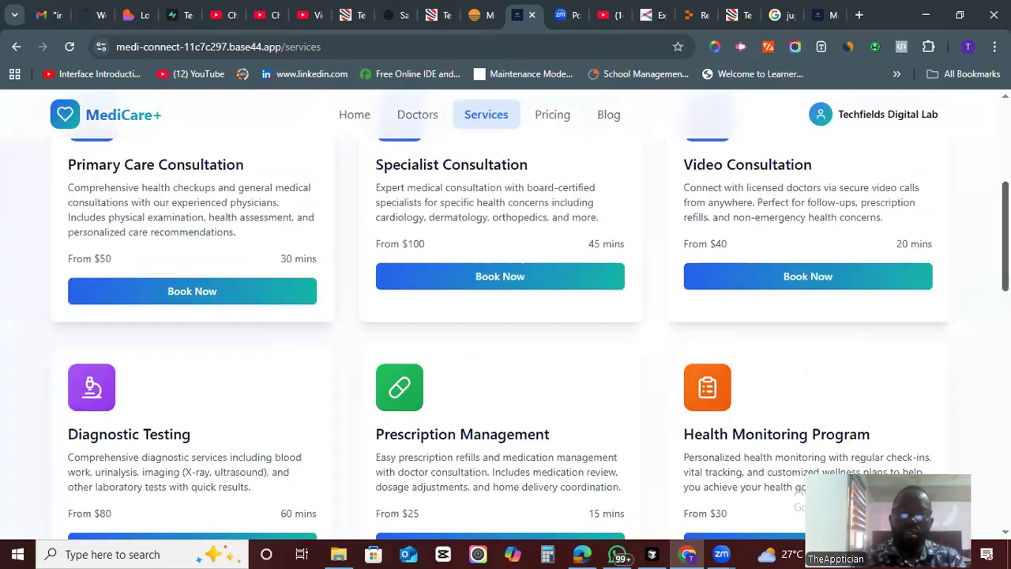
scroll(637, 159, up, 4)
- Open the Pricing page and review the subscription plans and pay-per-consultation prices
click(553, 117)
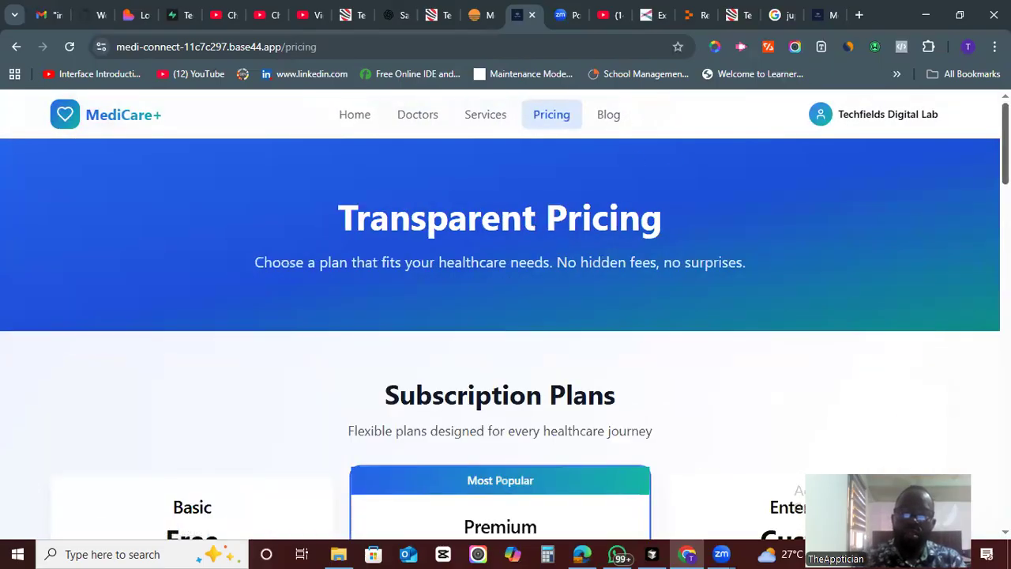
scroll(955, 208, down, 4)
scroll(506, 316, up, 3)
scroll(505, 316, down, 6)
scroll(505, 316, up, 5)
scroll(506, 316, up, 2)
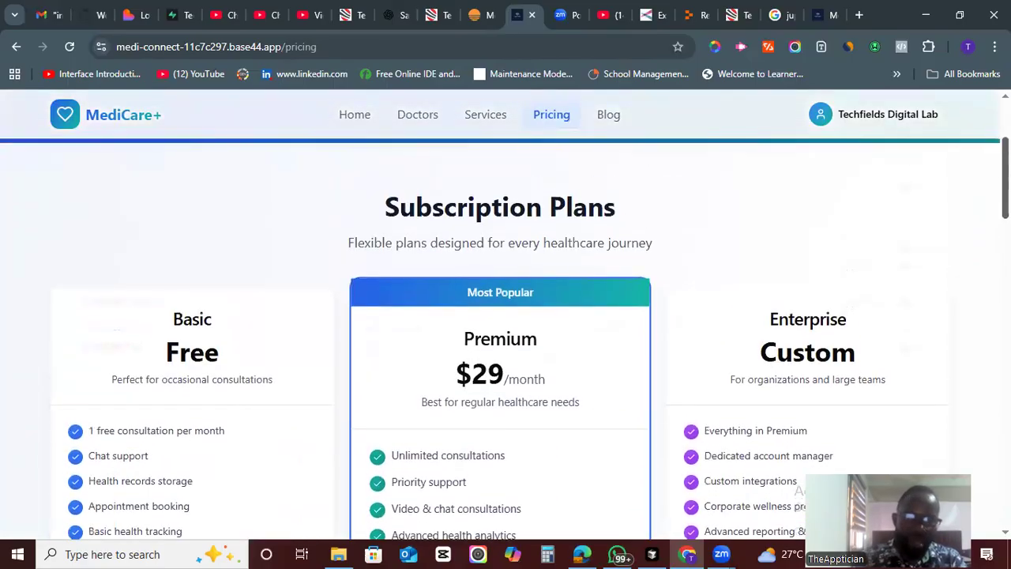
scroll(505, 316, down, 3)
scroll(506, 315, down, 10)
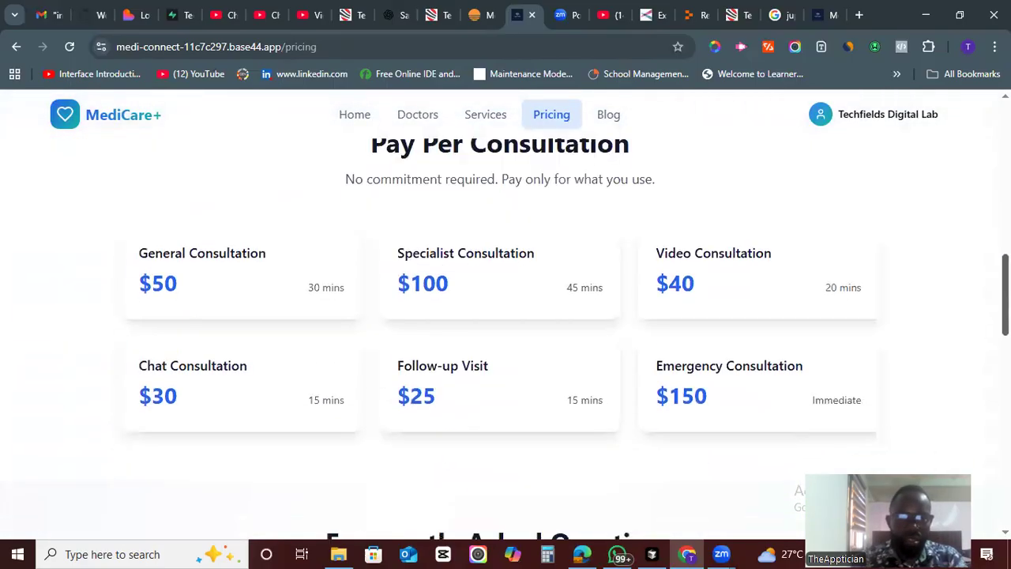
scroll(506, 316, down, 5)
scroll(505, 316, up, 15)
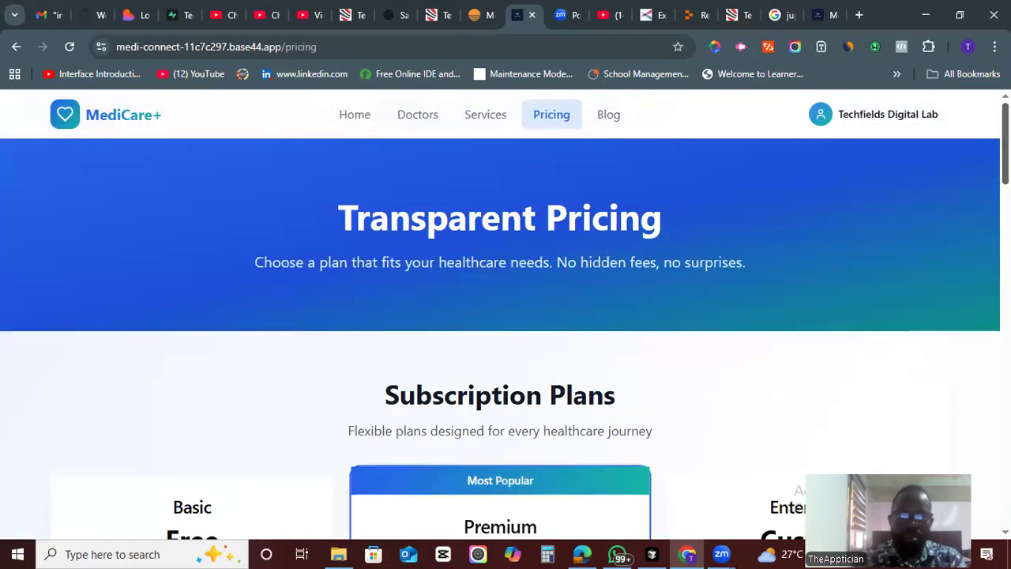
- Open the Blog page and filter the articles by Health Tips and then Technology
click(608, 114)
scroll(970, 147, down, 2)
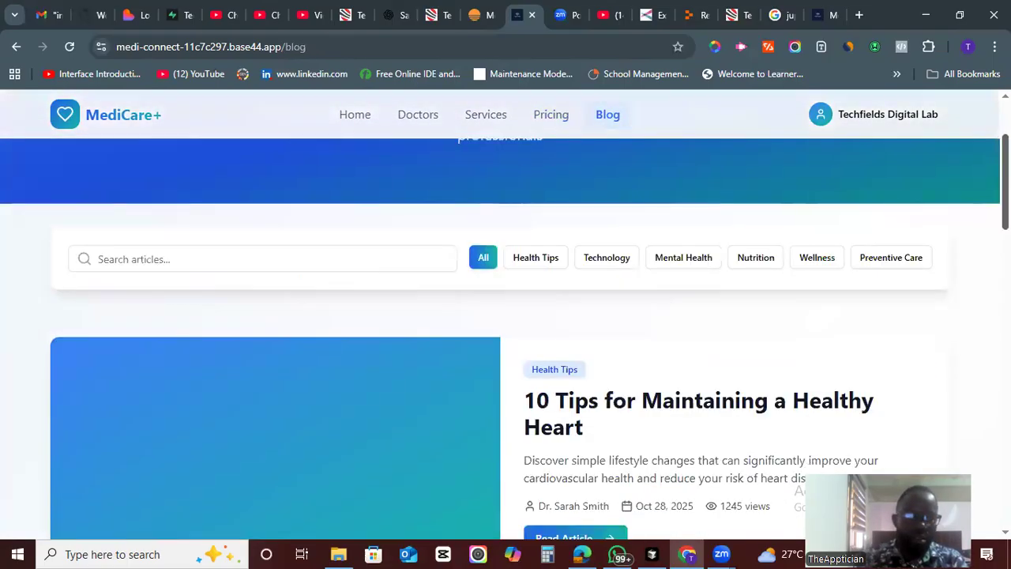
scroll(505, 339, down, 8)
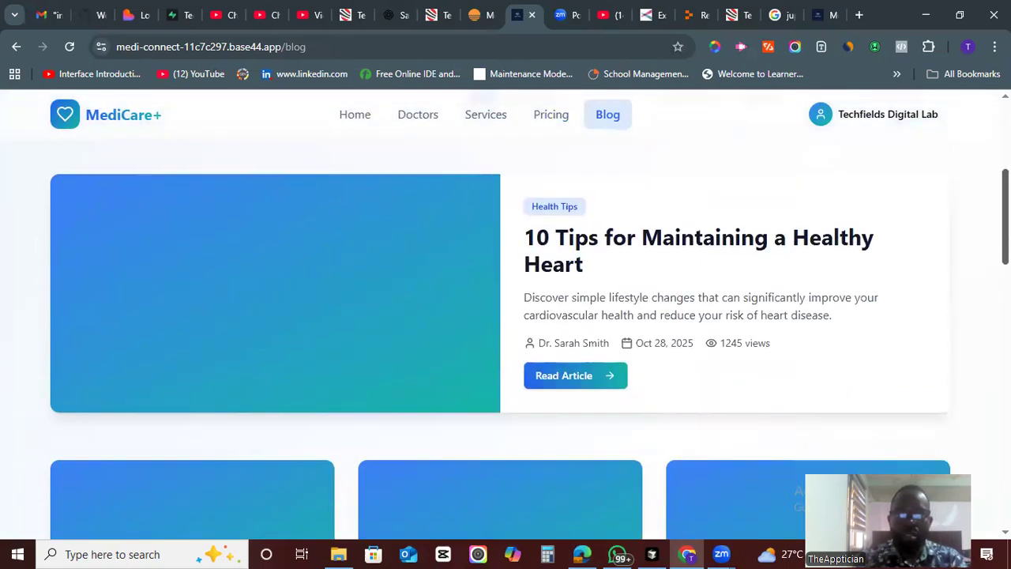
scroll(651, 370, down, 4)
scroll(651, 369, up, 15)
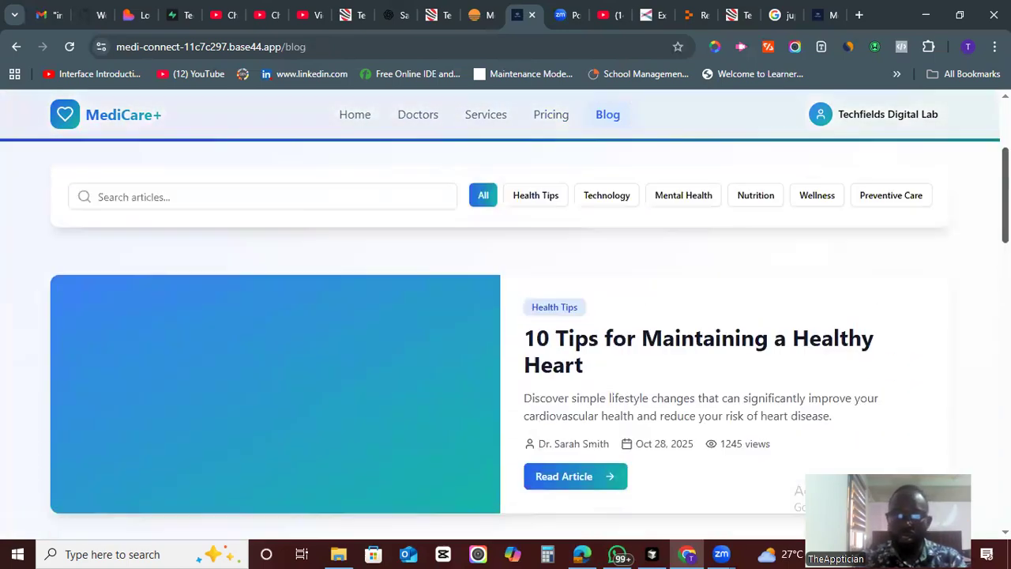
click(536, 405)
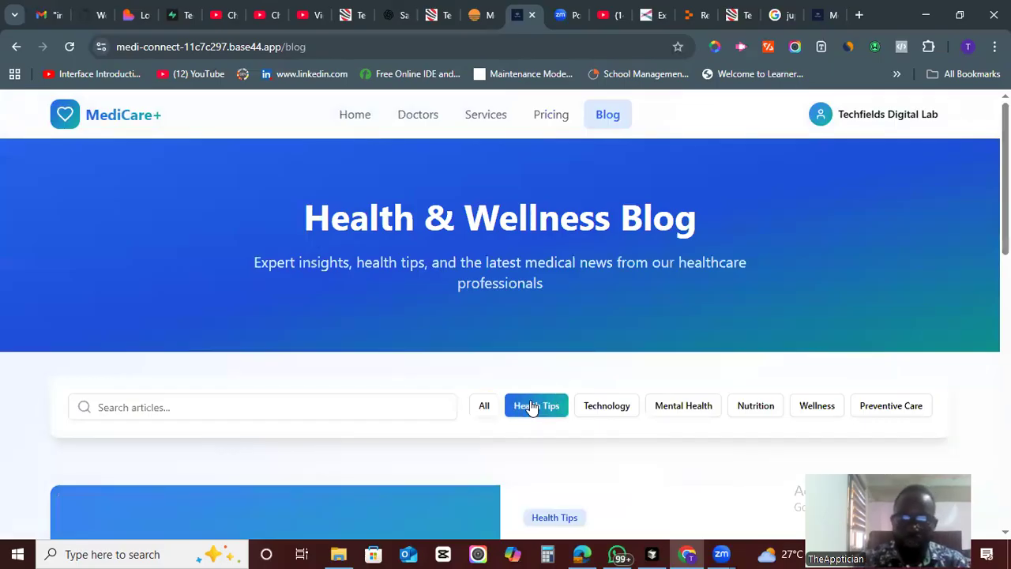
click(607, 407)
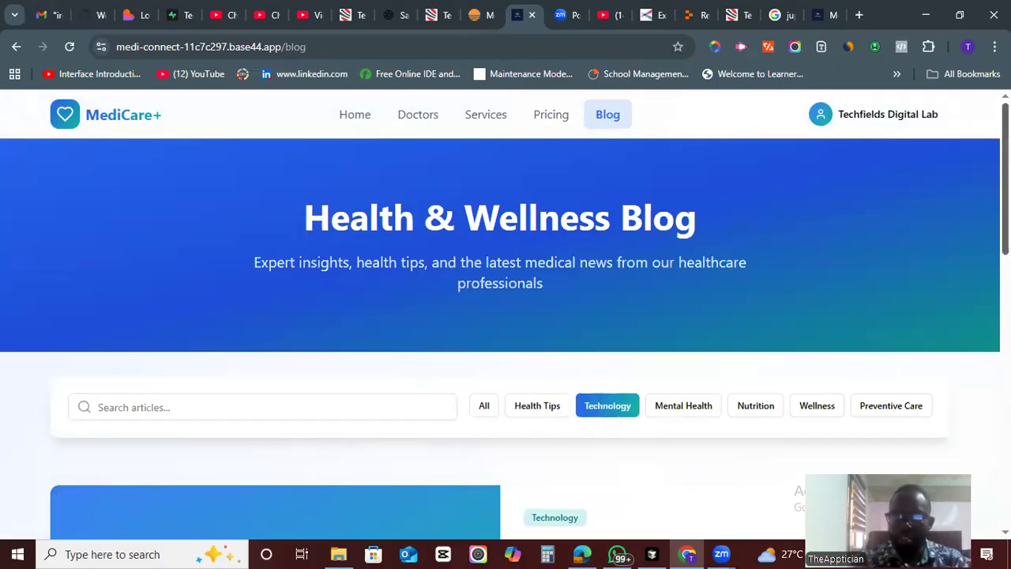
scroll(506, 316, down, 4)
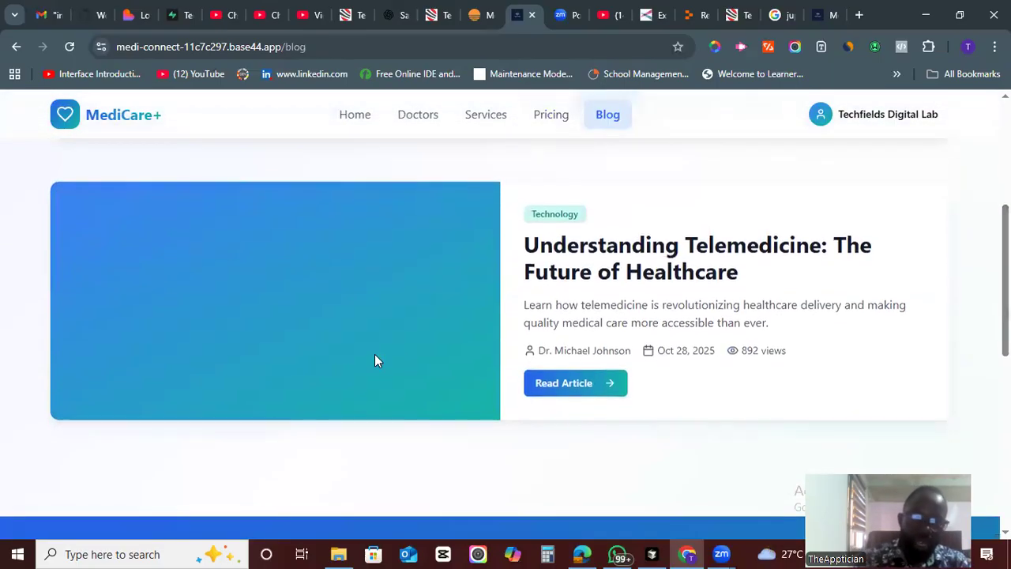
scroll(631, 276, down, 3)
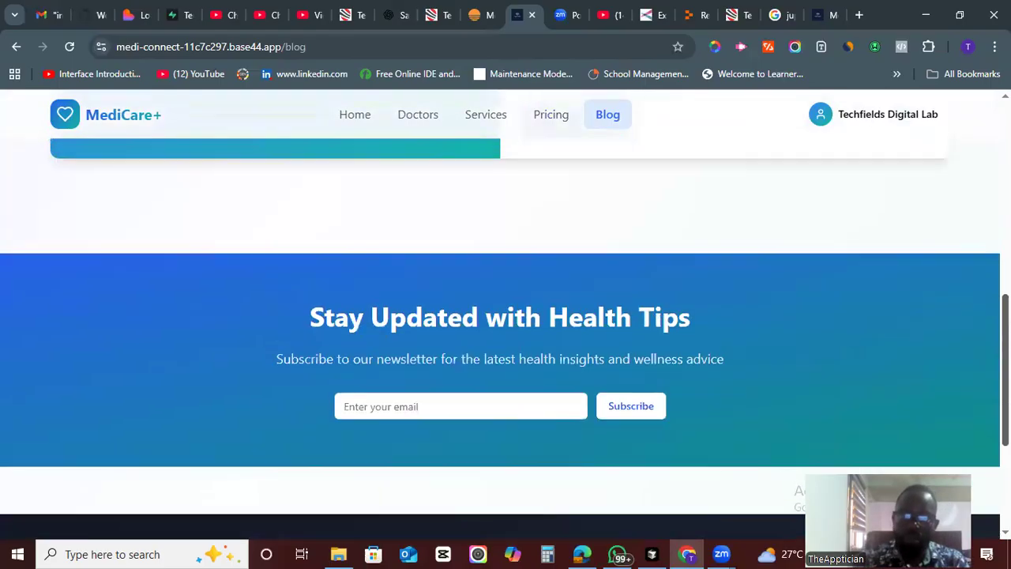
- Open the Technology article's Read Article link, then navigate back to the Home page
scroll(629, 277, up, 2)
click(582, 248)
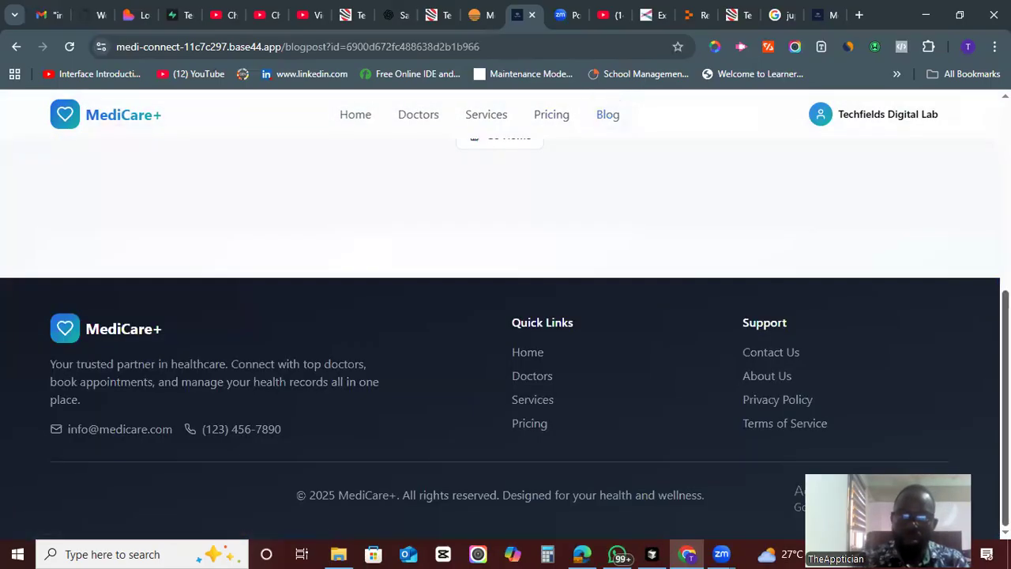
click(557, 117)
click(417, 116)
click(359, 116)
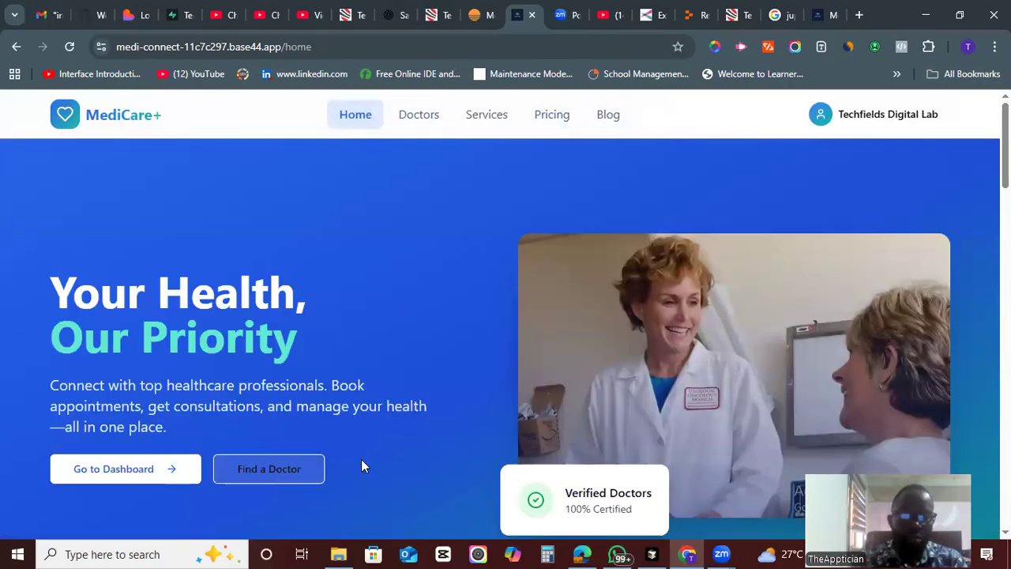
scroll(269, 469, down, 4)
drag(1006, 206, 1005, 145)
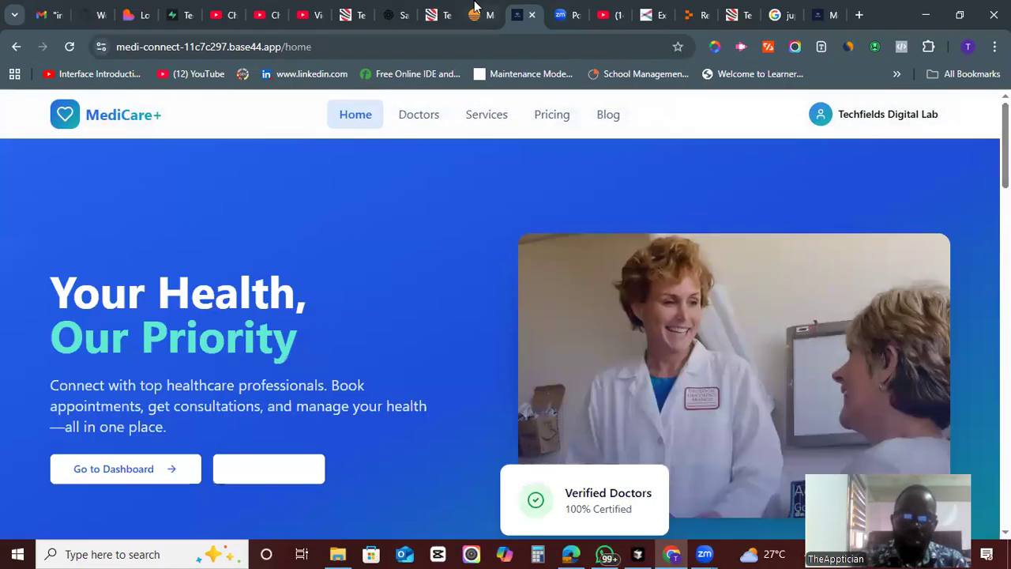
- Switch to the Base44 editor tab and expand the Data section to review the app's entities
click(476, 14)
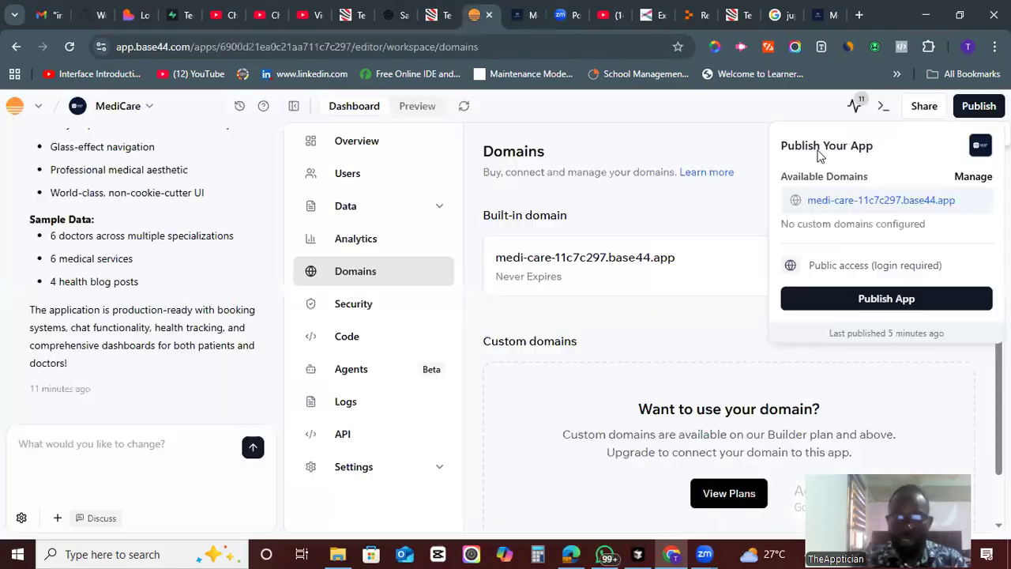
click(683, 329)
scroll(728, 324, down, 1)
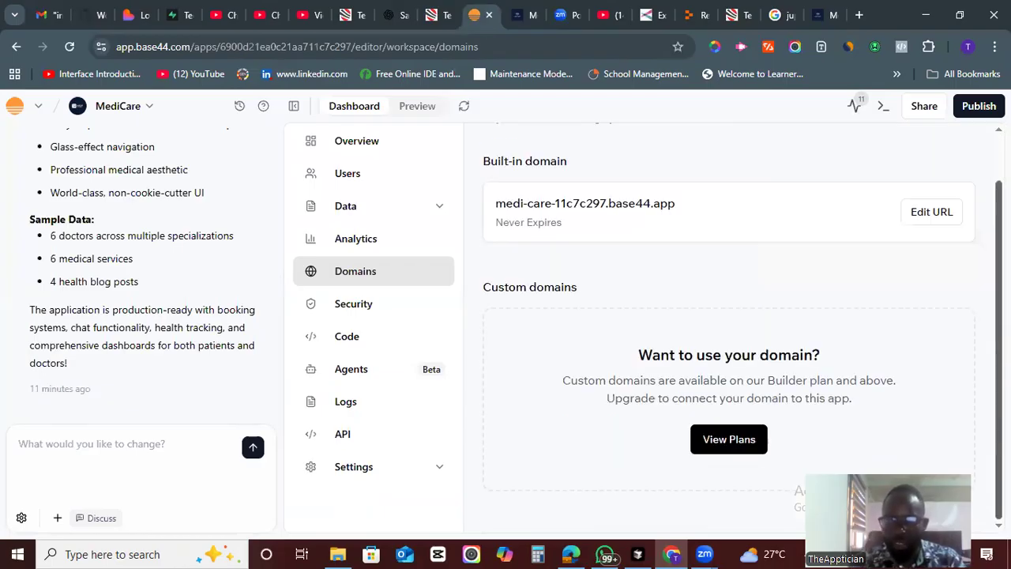
scroll(598, 361, up, 1)
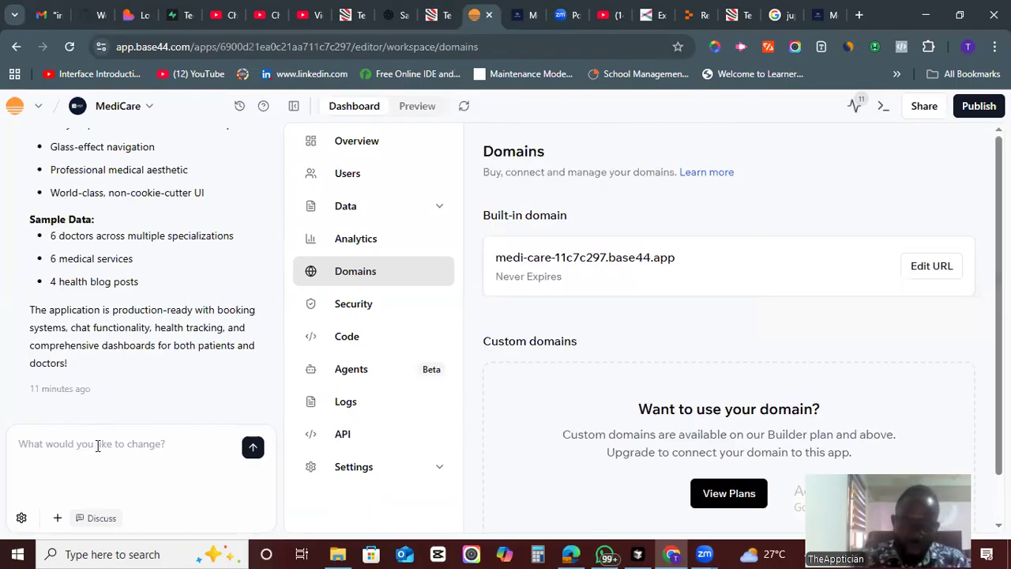
click(351, 205)
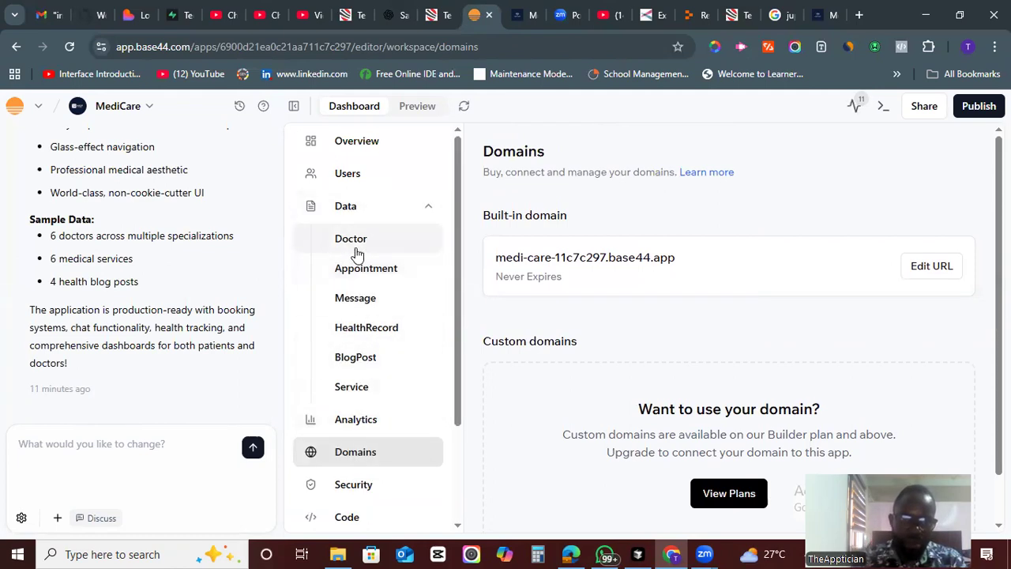
drag(458, 286, 452, 336)
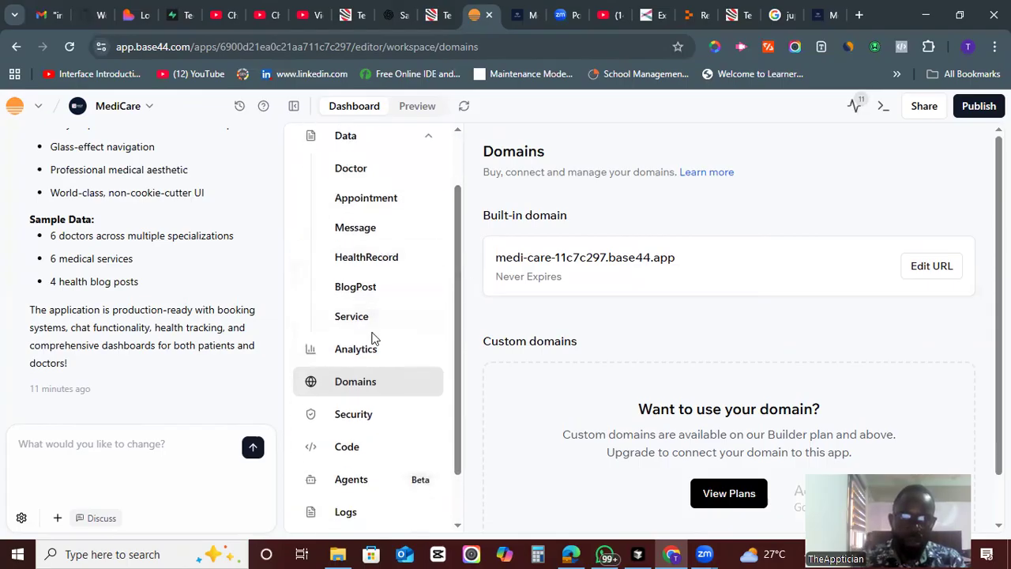
drag(460, 350, 460, 424)
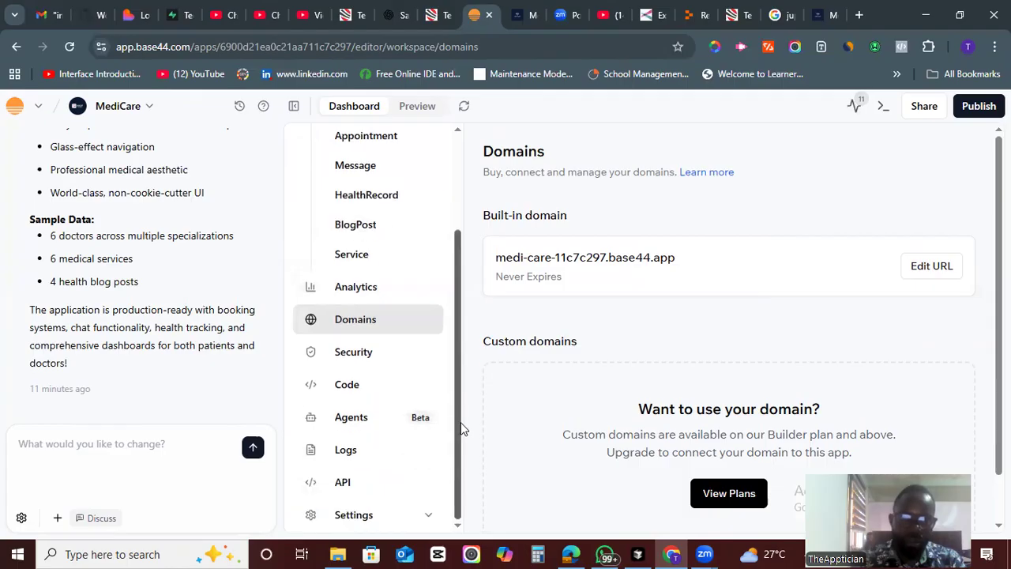
- Open the Code section and view the Doctor, Appointment and Message entity schemas
click(338, 388)
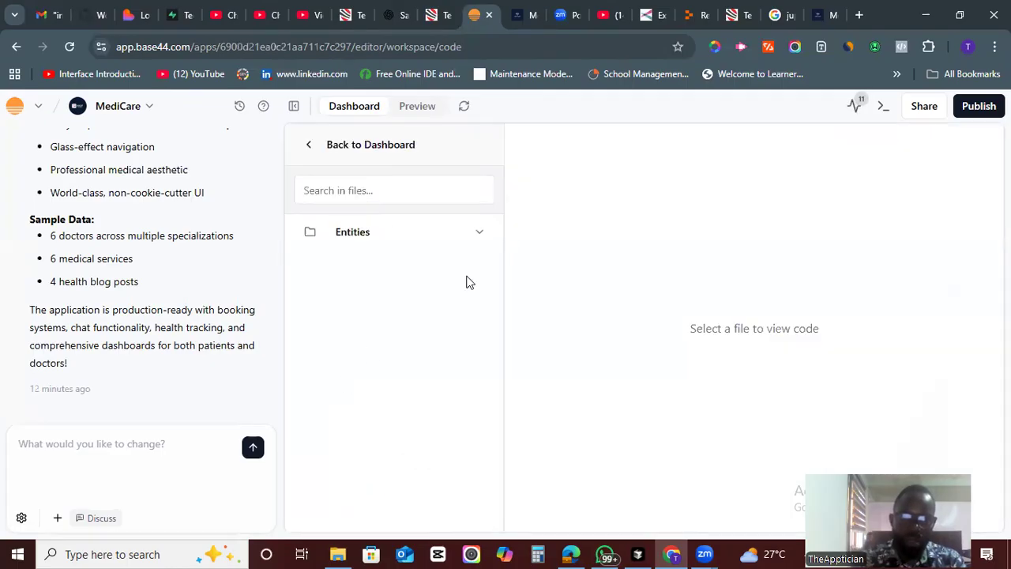
click(480, 233)
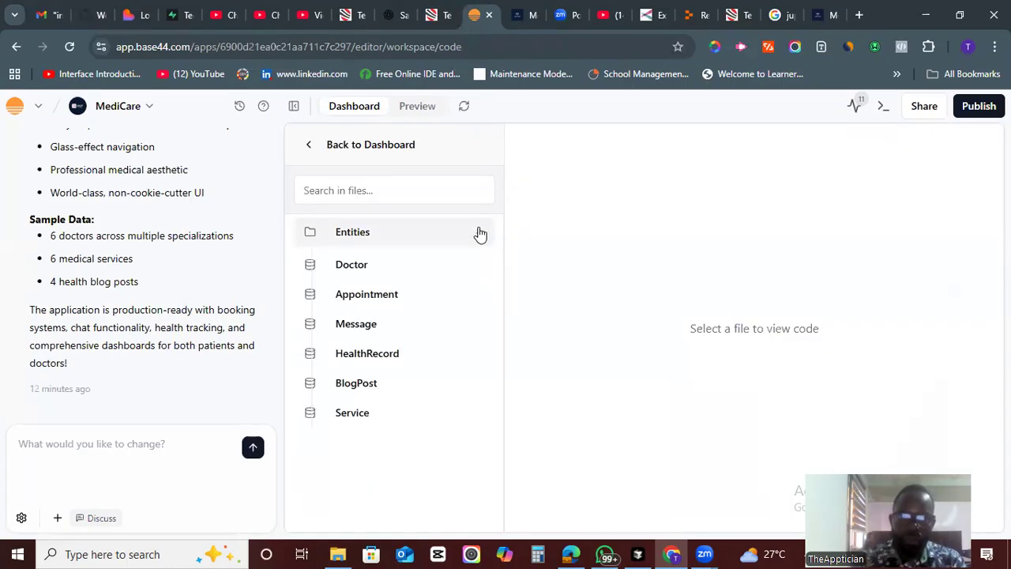
click(342, 275)
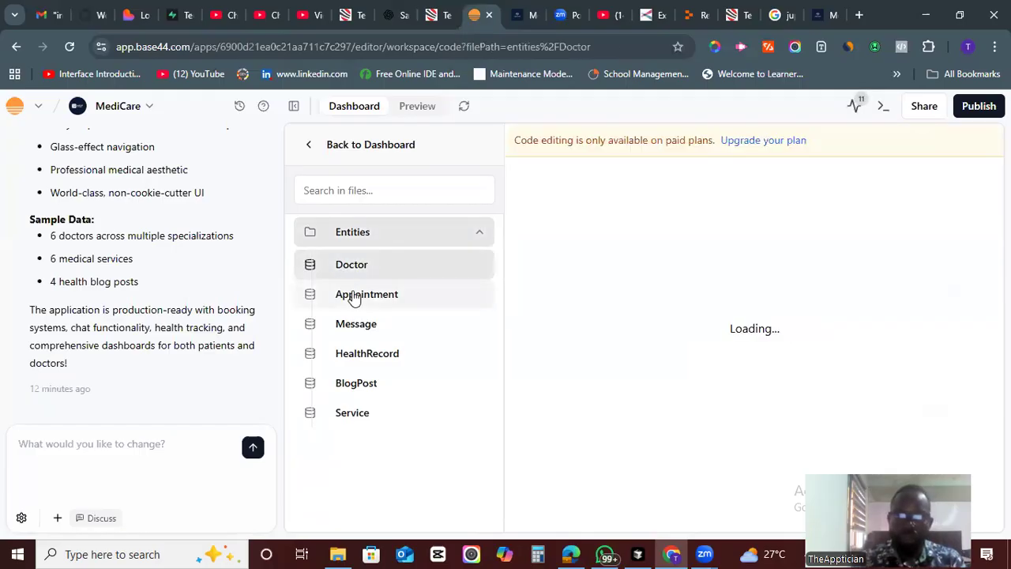
click(353, 295)
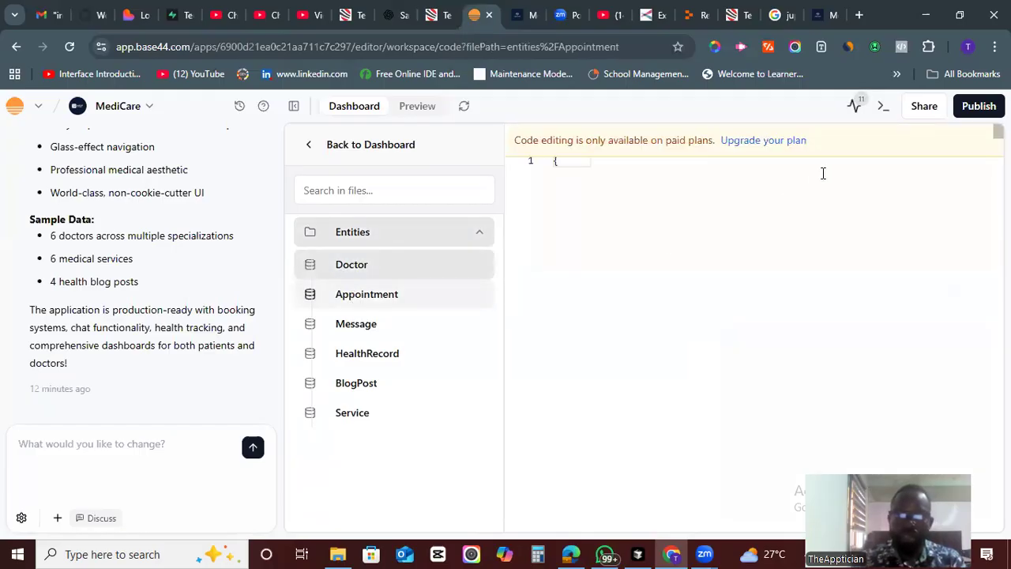
click(363, 325)
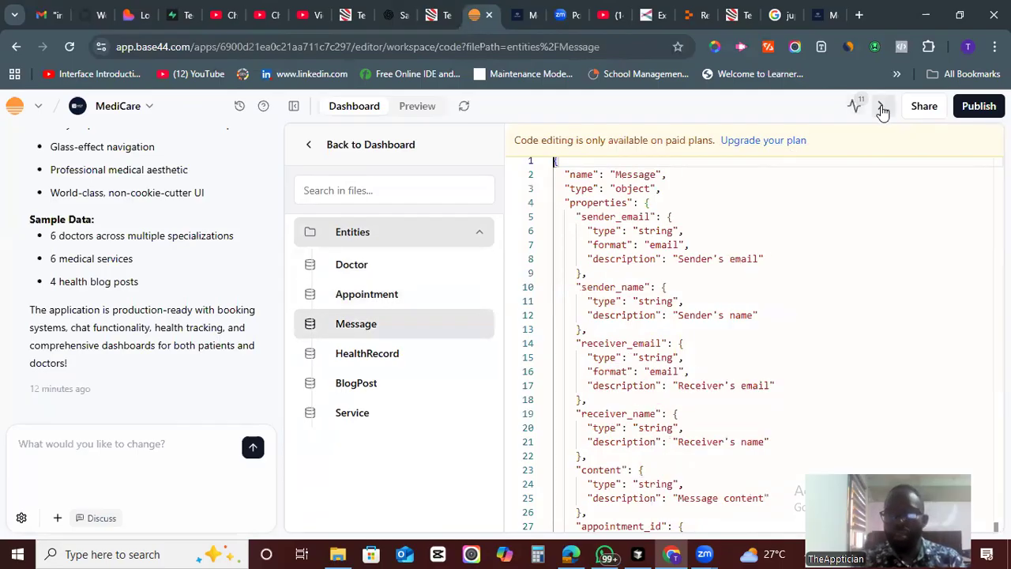
- Return to the dashboard and open the API Integration page
click(316, 153)
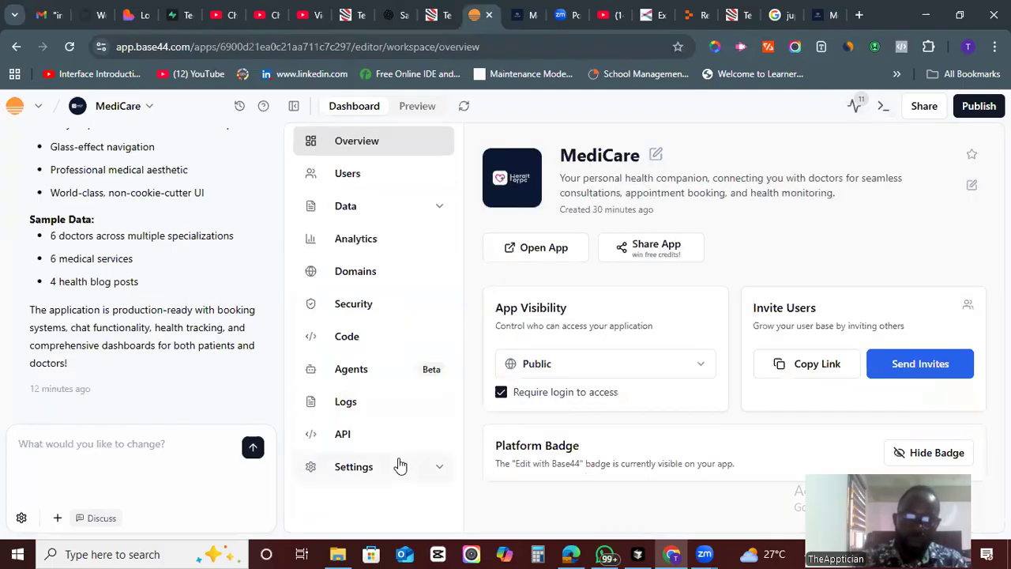
click(342, 436)
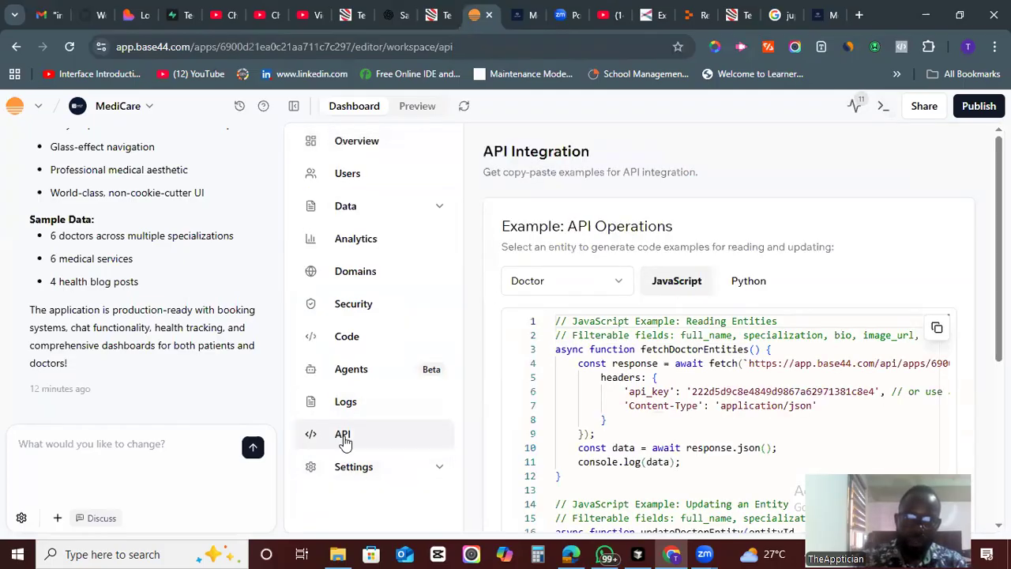
- Scroll through the Doctor entity's API code examples on the API Integration page
scroll(726, 356, down, 4)
scroll(727, 355, up, 3)
scroll(479, 432, up, 1)
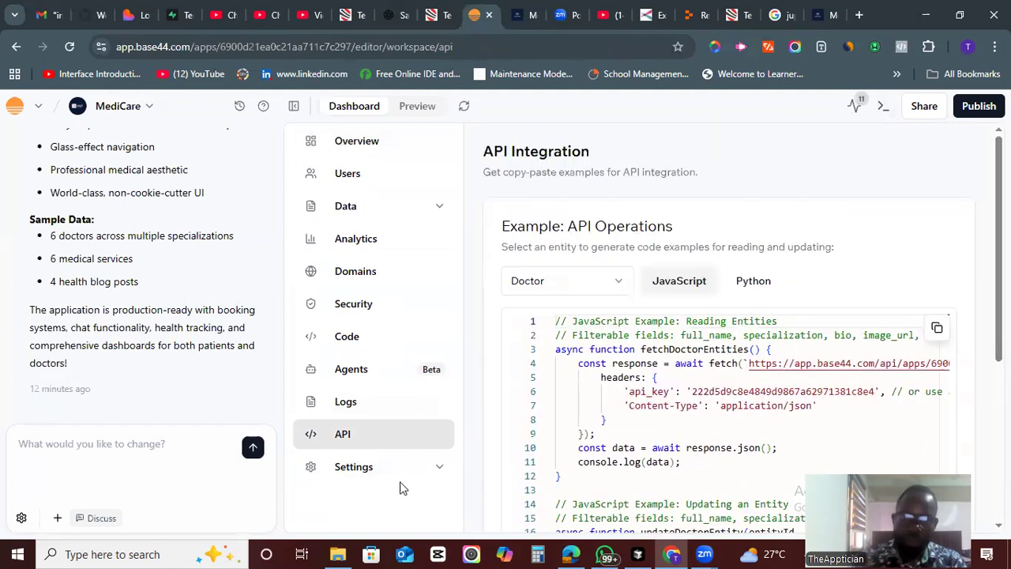
- Expand Settings and open the Authentication page to review the available login methods
click(352, 467)
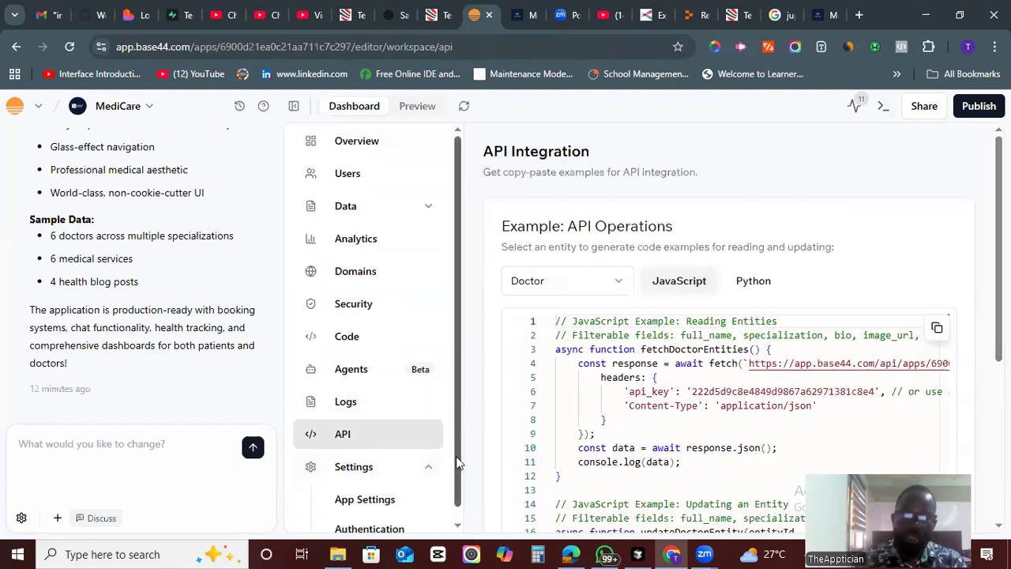
scroll(454, 511, down, 1)
click(405, 517)
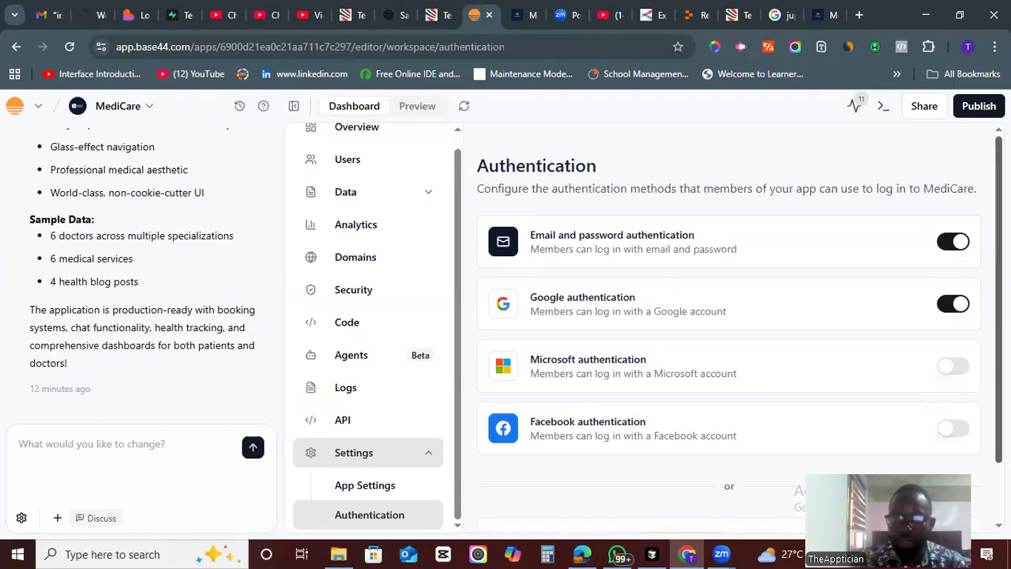
scroll(645, 350, down, 1)
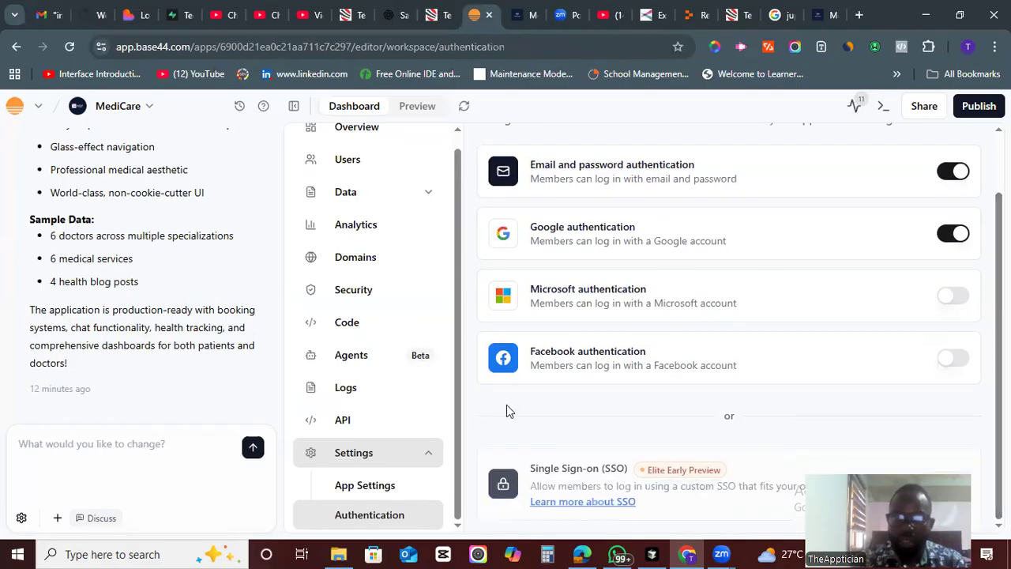
- Open App Settings and scroll through the app info and general settings
drag(460, 491, 335, 485)
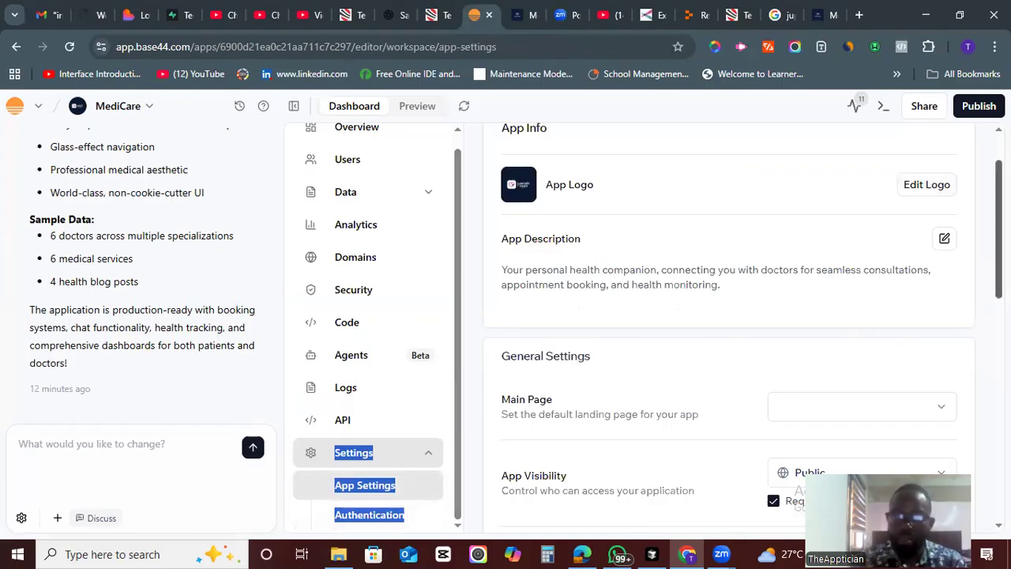
scroll(965, 208, down, 1)
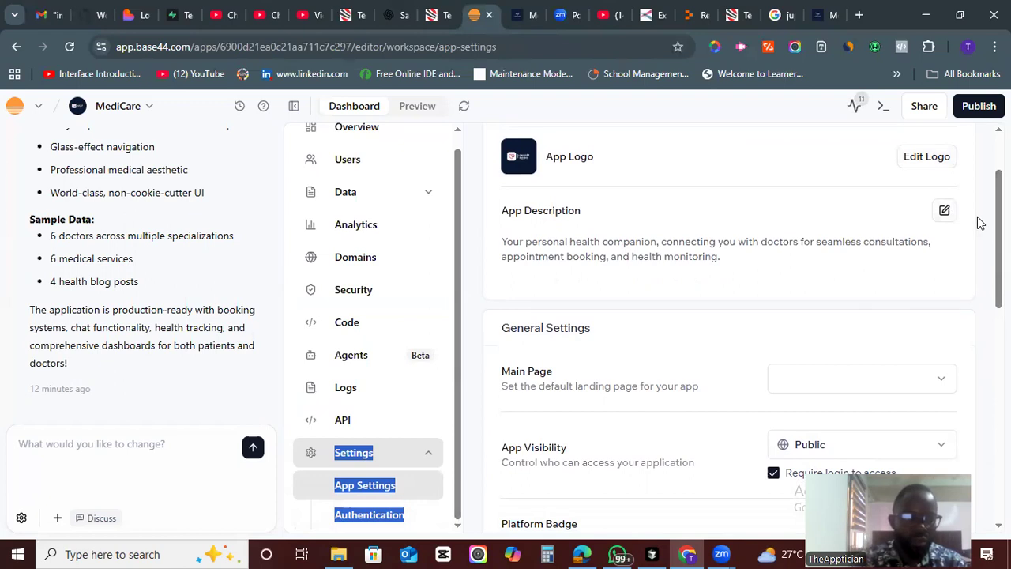
scroll(728, 328, down, 3)
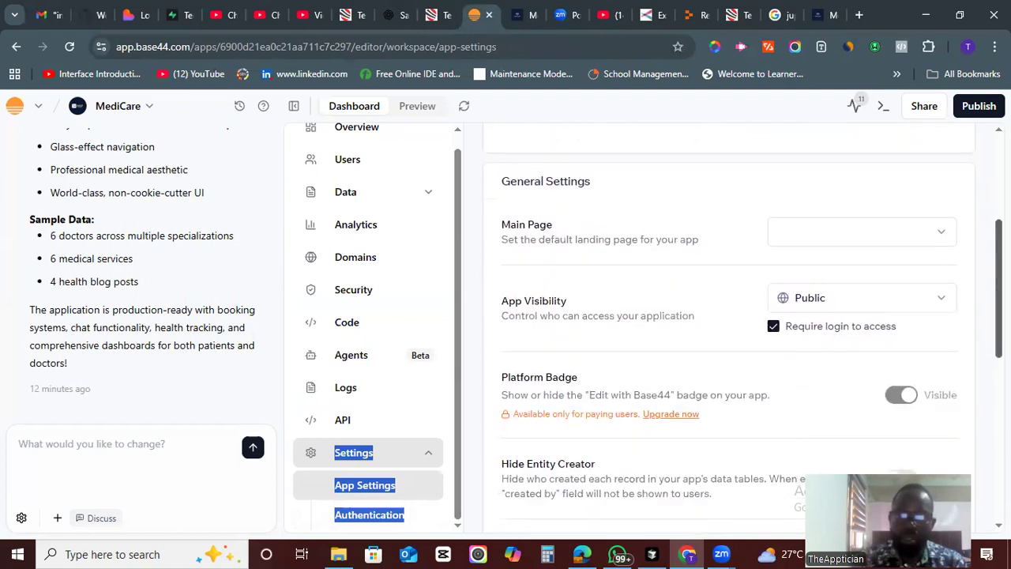
scroll(728, 327, down, 5)
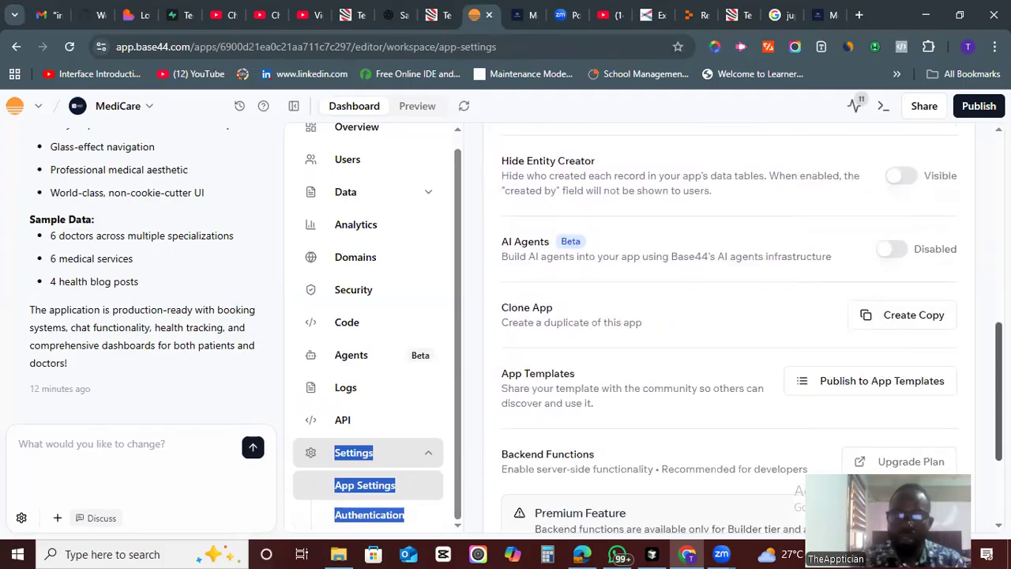
drag(999, 436, 999, 217)
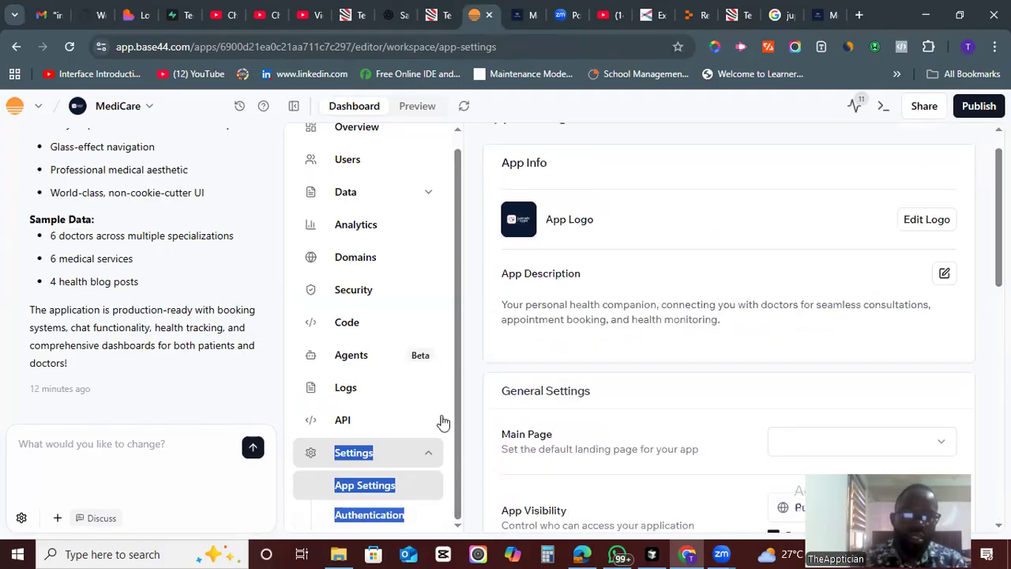
drag(458, 403, 457, 379)
- Browse the Agents and Code pages, then go back to the dashboard overview
click(376, 370)
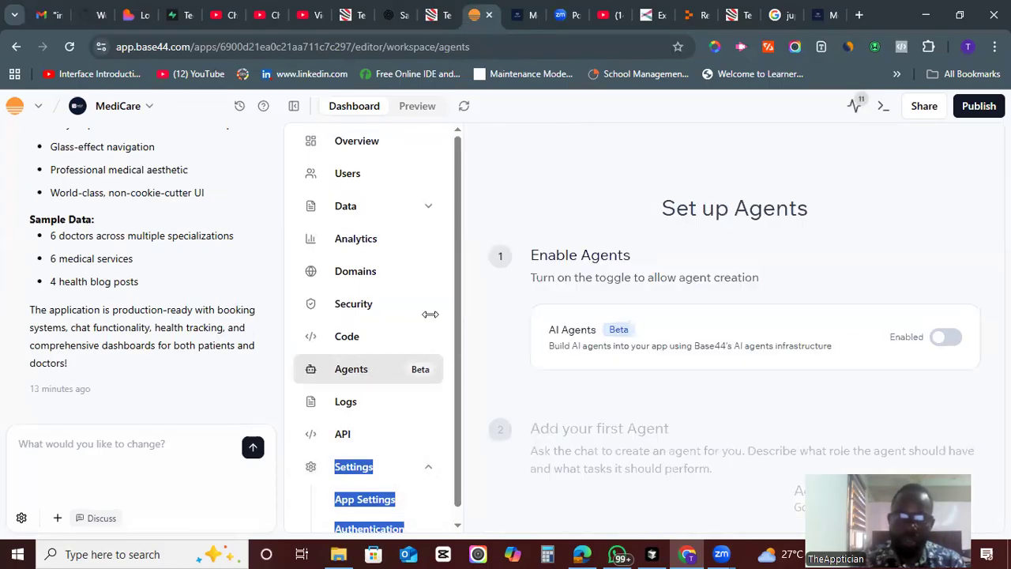
click(343, 336)
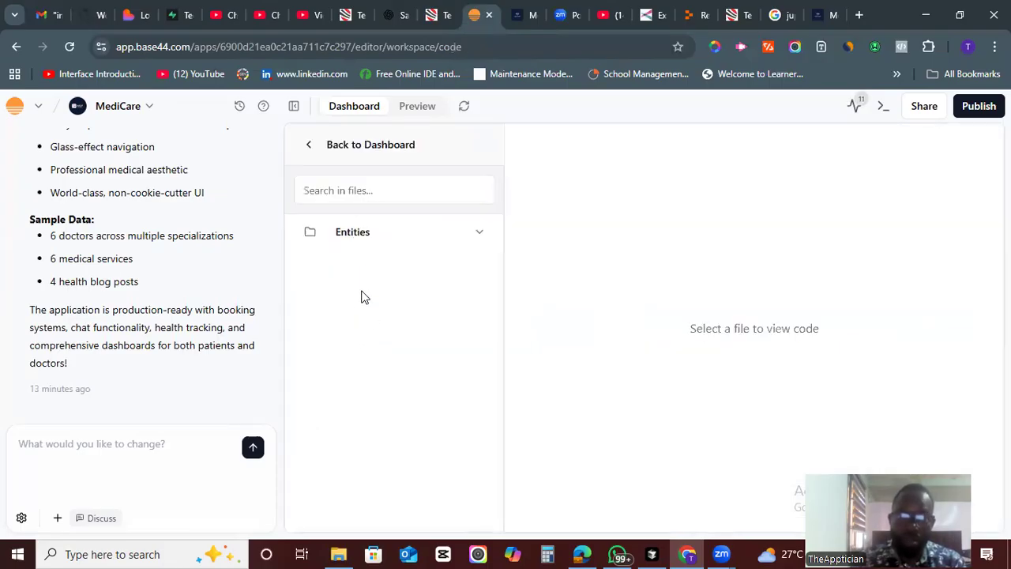
click(333, 147)
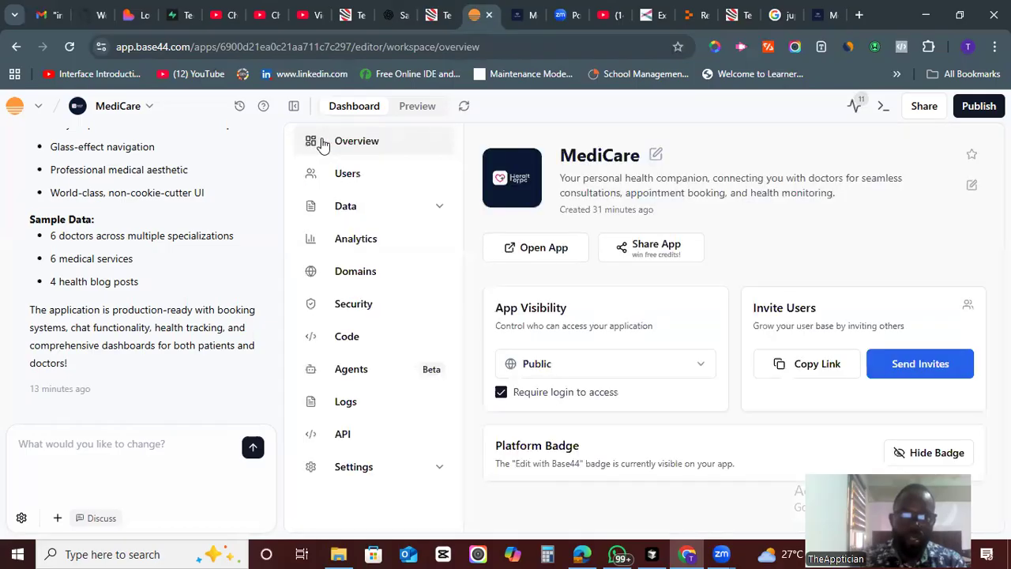
- Open the Users page, scroll the users table and view the User Schema Editor
click(345, 183)
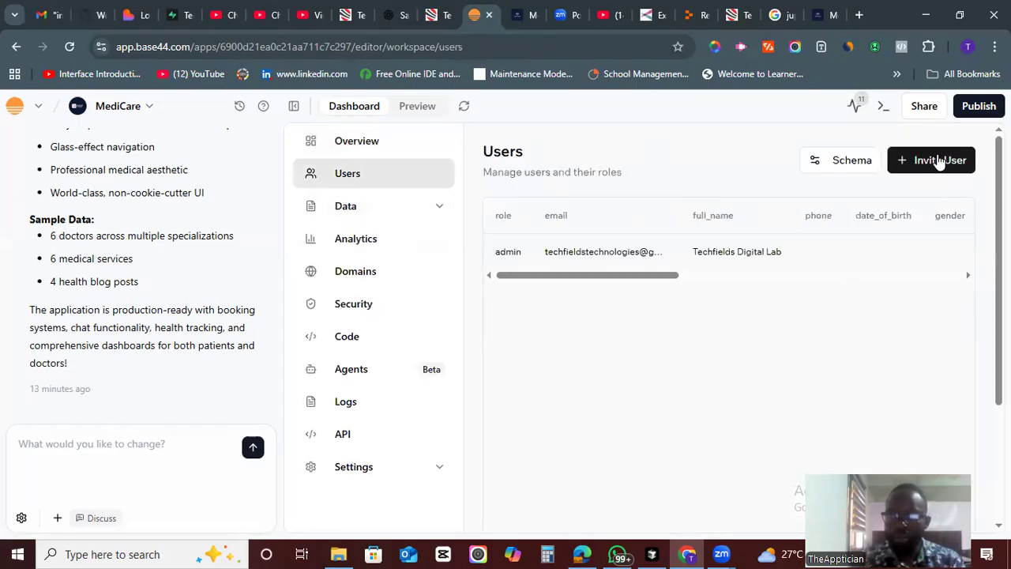
drag(663, 277, 564, 298)
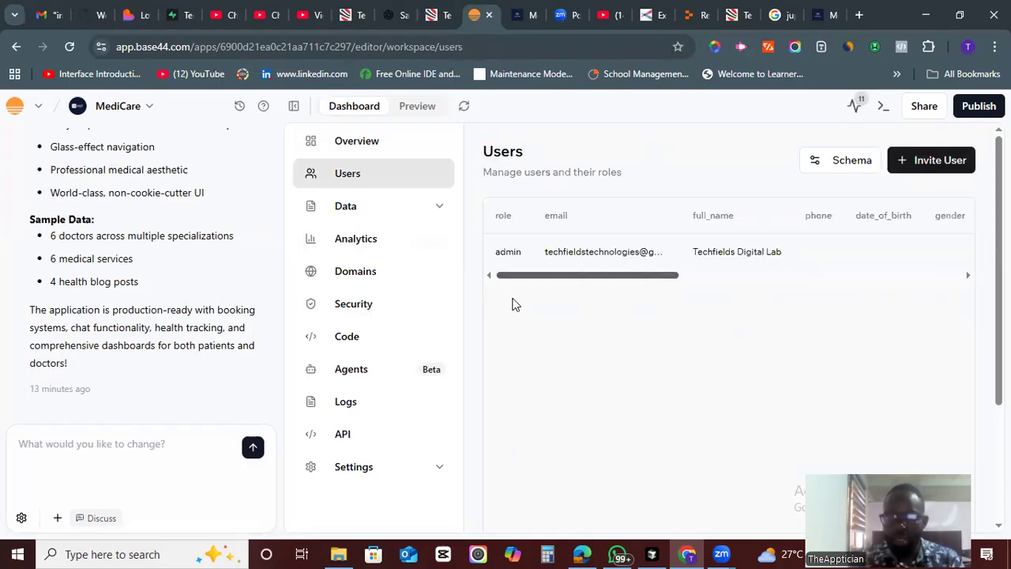
drag(675, 300, 614, 309)
click(835, 156)
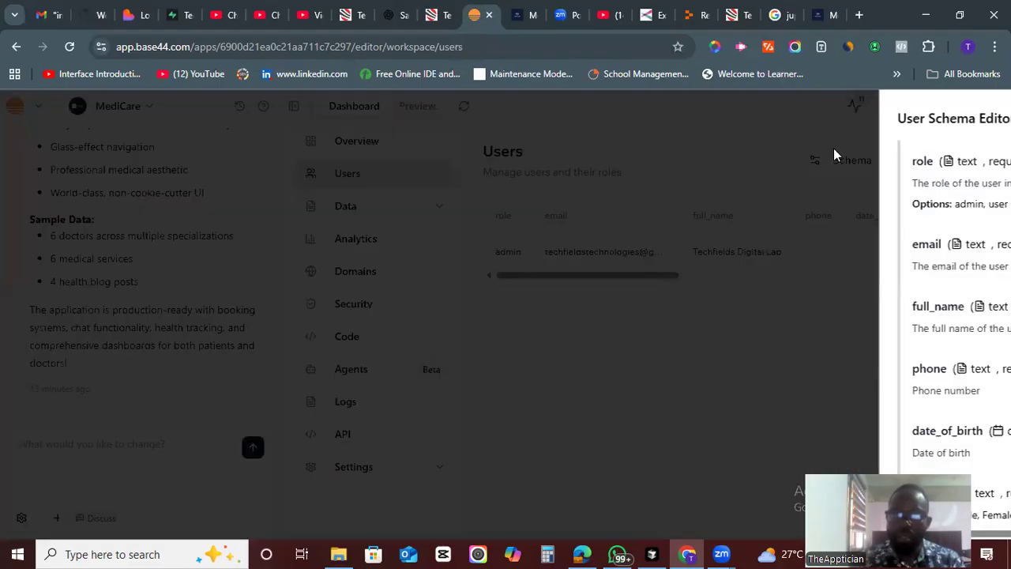
click(983, 112)
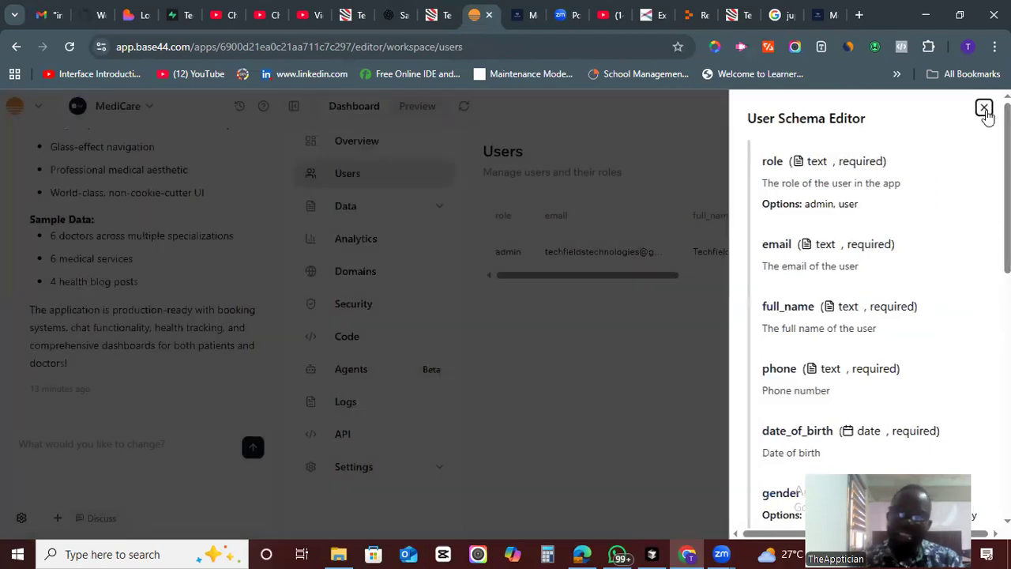
- Revisit the Overview and Users pages and expand the Data section's entity list
click(350, 149)
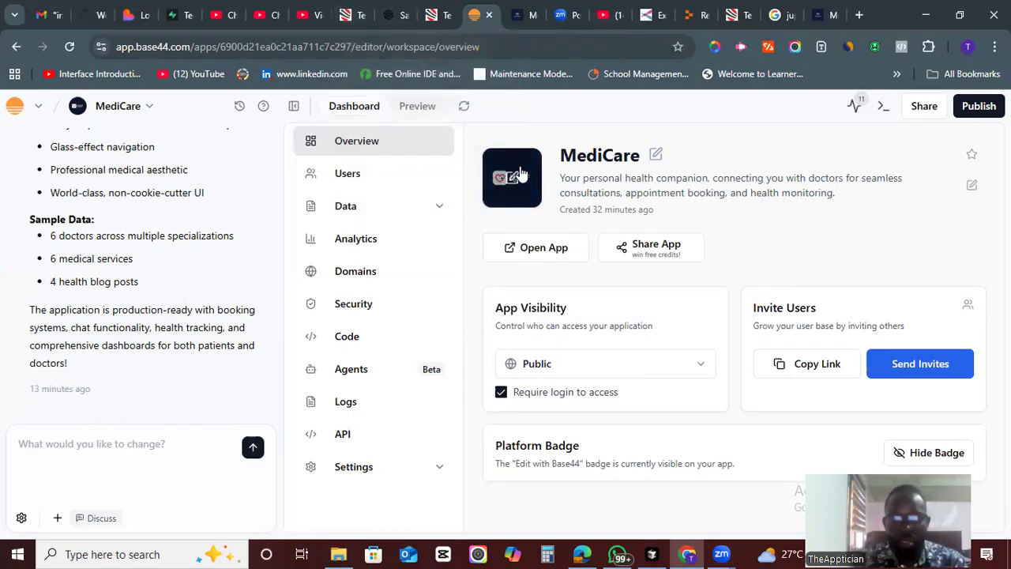
click(365, 184)
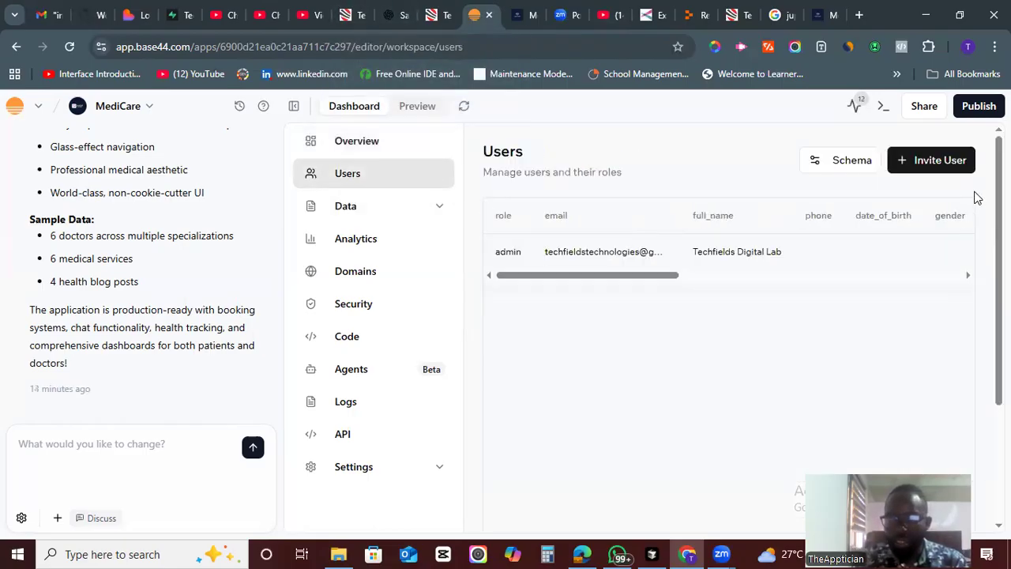
mouse_move(999, 237)
mouse_down()
mouse_move(999, 319)
mouse_move(999, 237)
mouse_up()
drag(663, 277, 640, 313)
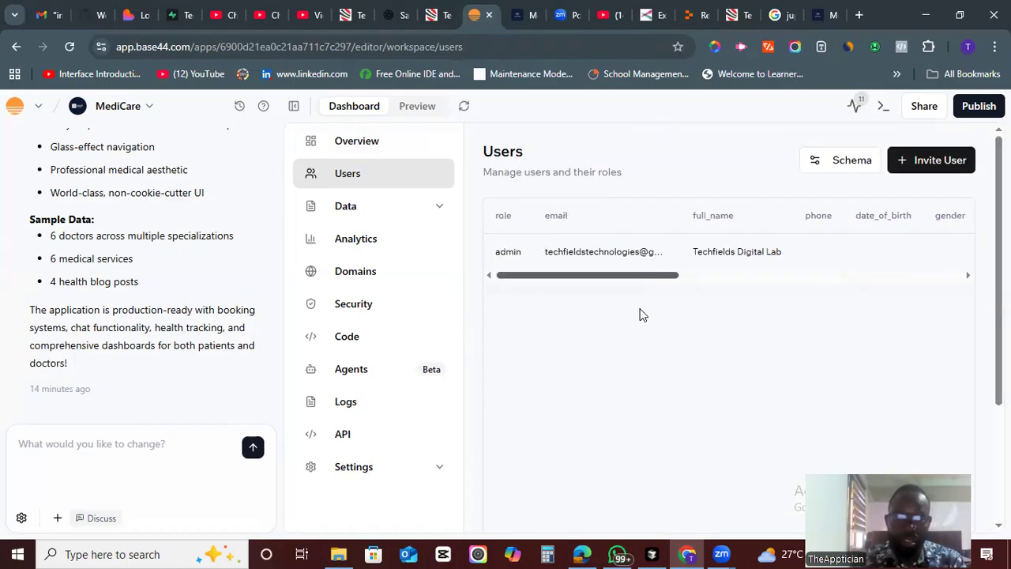
click(439, 206)
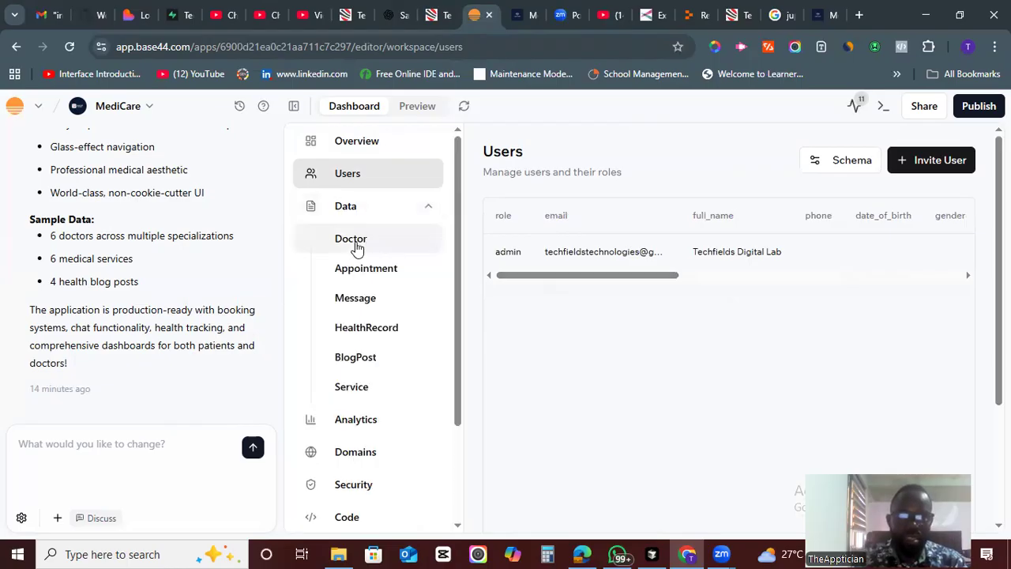
click(428, 208)
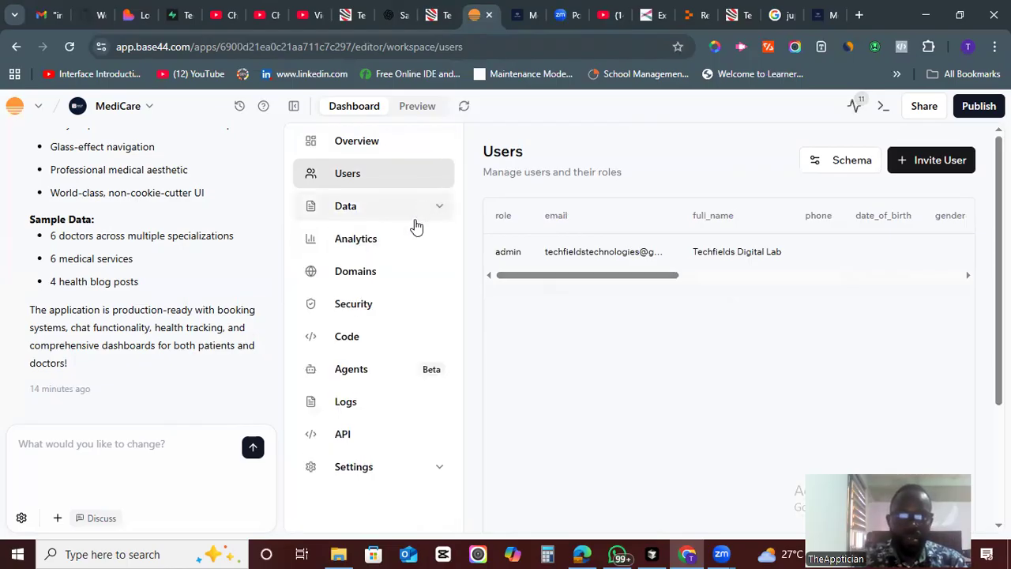
- View the Analytics page and the Domains page with the built-in app domain
click(350, 248)
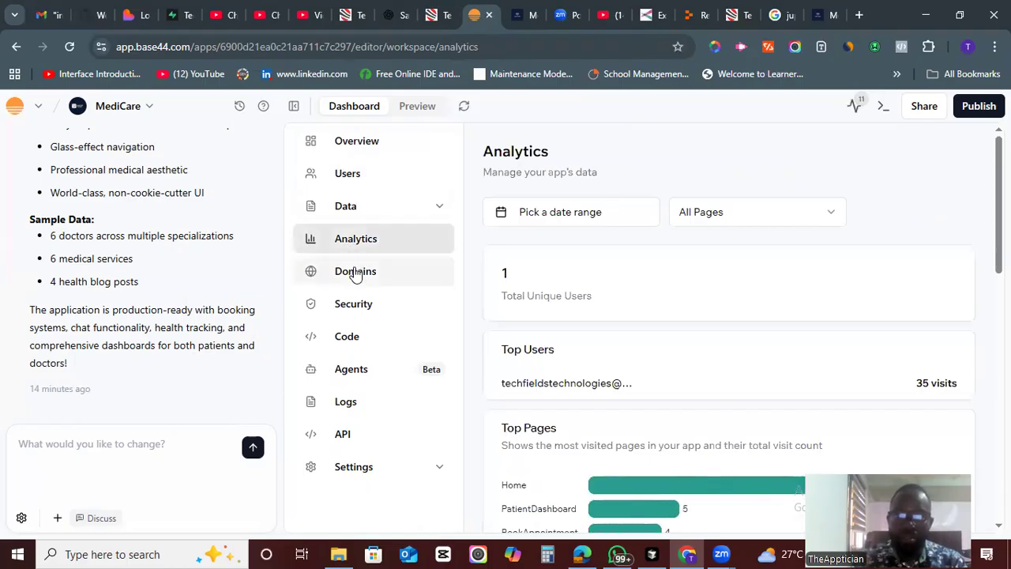
click(355, 272)
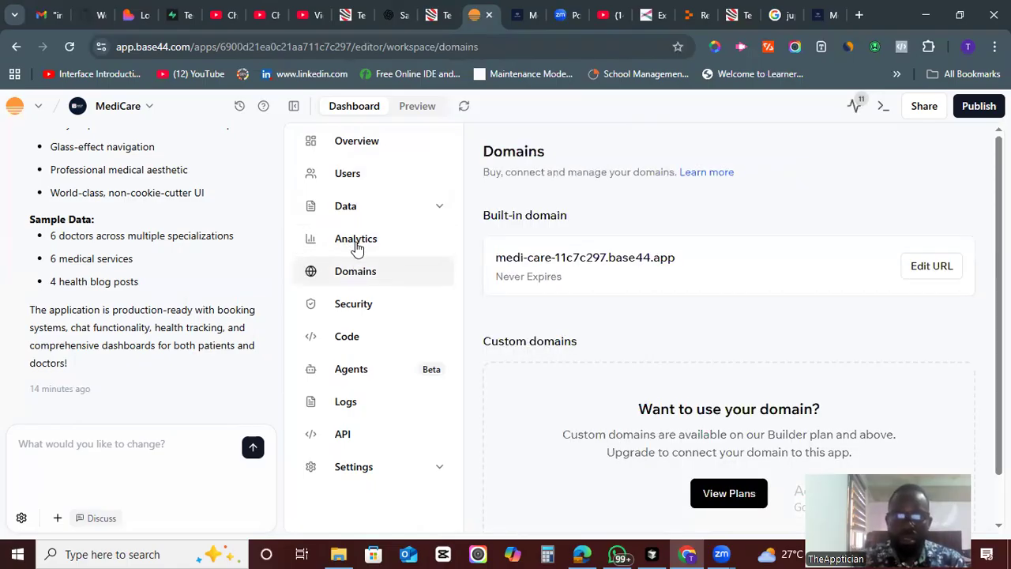
scroll(729, 332, down, 1)
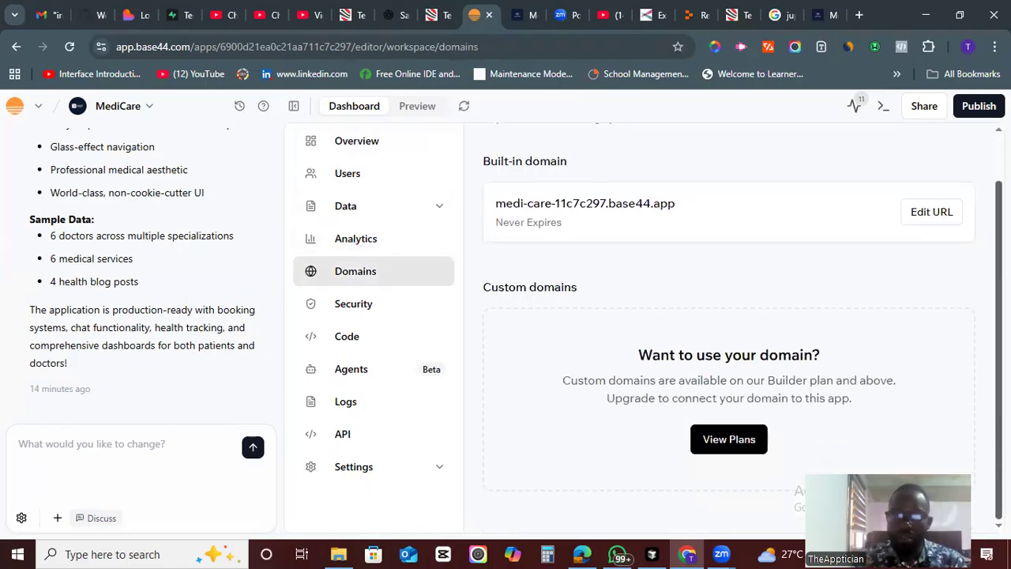
scroll(728, 332, up, 1)
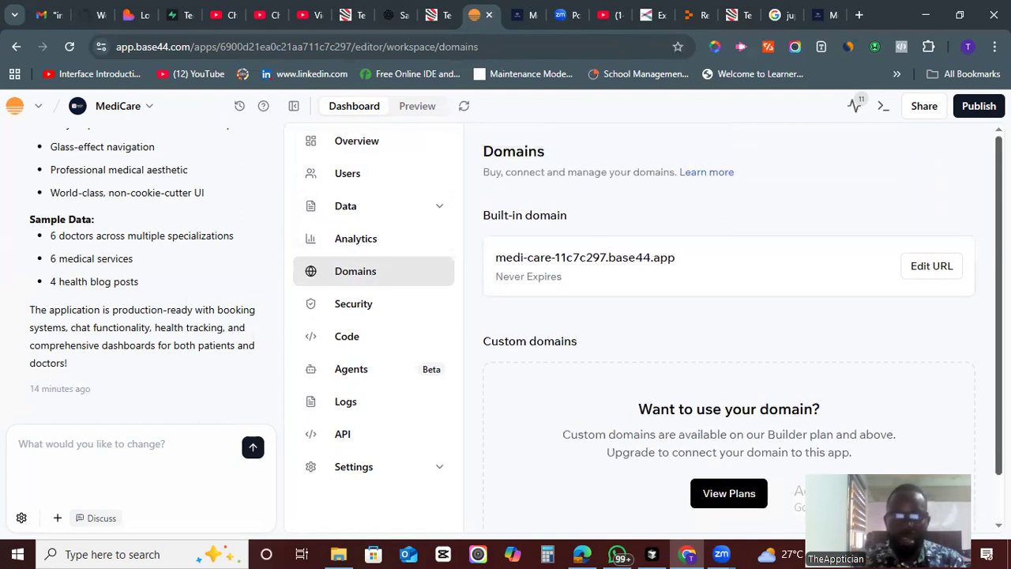
- Open the Security page and review the data entities' access policies
click(363, 308)
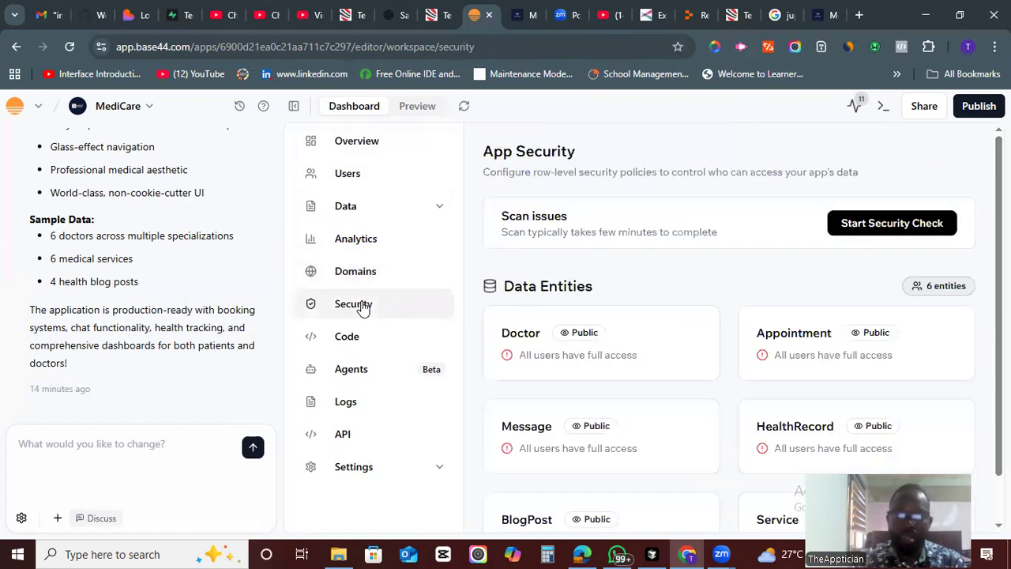
scroll(728, 331, down, 1)
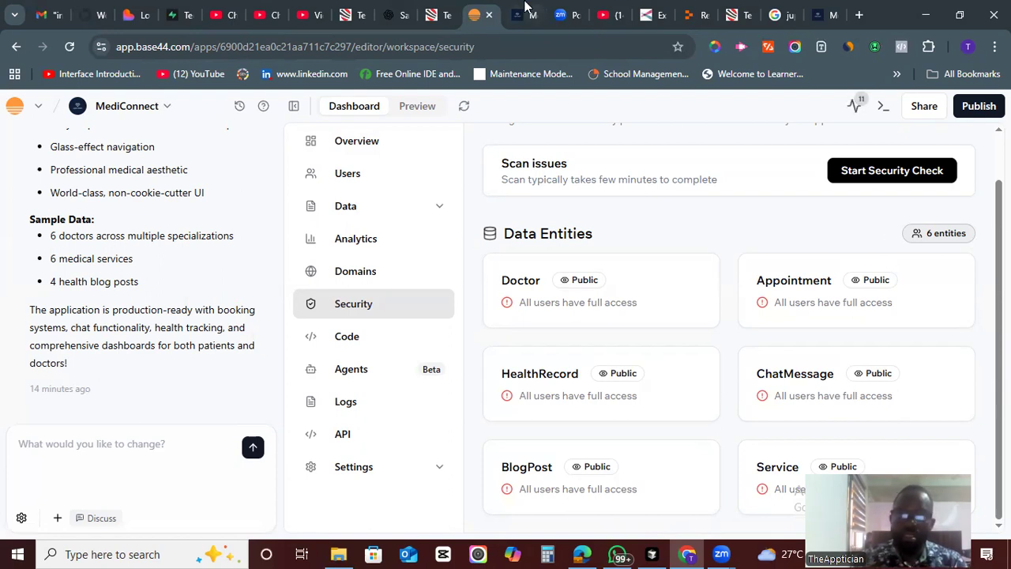
- Switch to the published app tab, scroll its home page, and return to the editor
click(523, 11)
scroll(340, 292, down, 3)
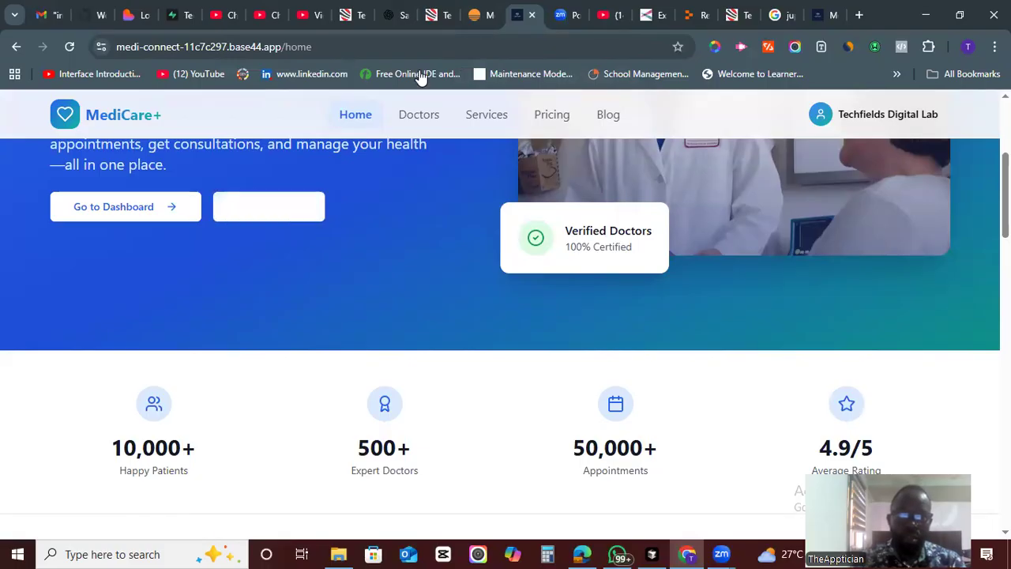
click(483, 11)
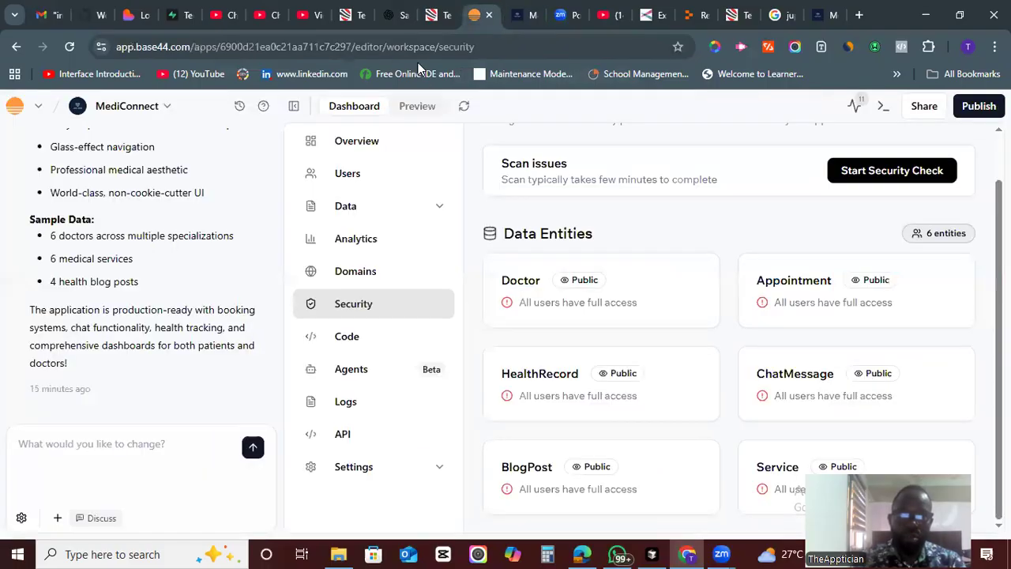
- Ask the chat: 'The button text for the "Find a Doctor" button in the hero section should be blue color. Fix that.'
click(94, 444)
text(The b)
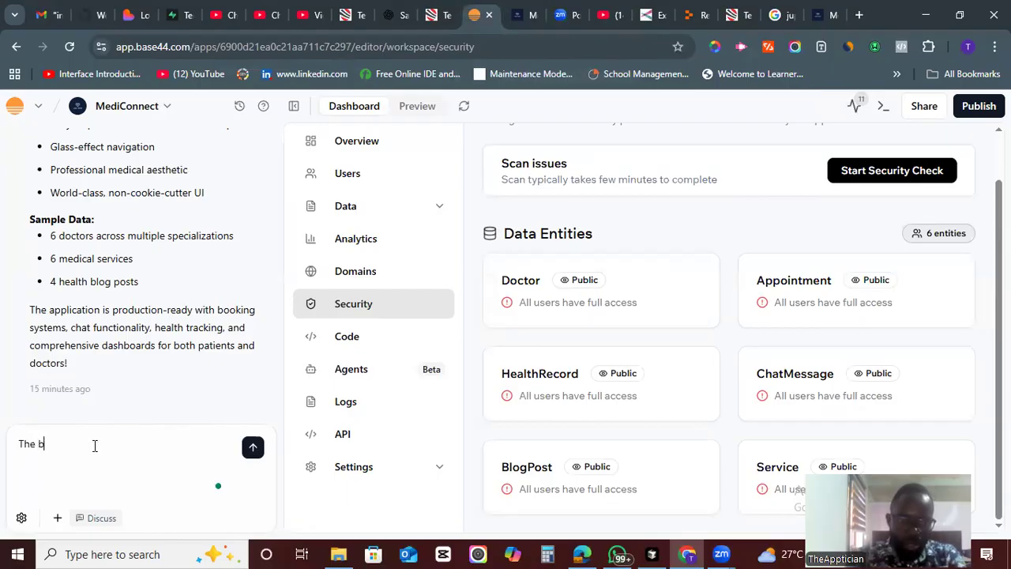
text(utton text for the)
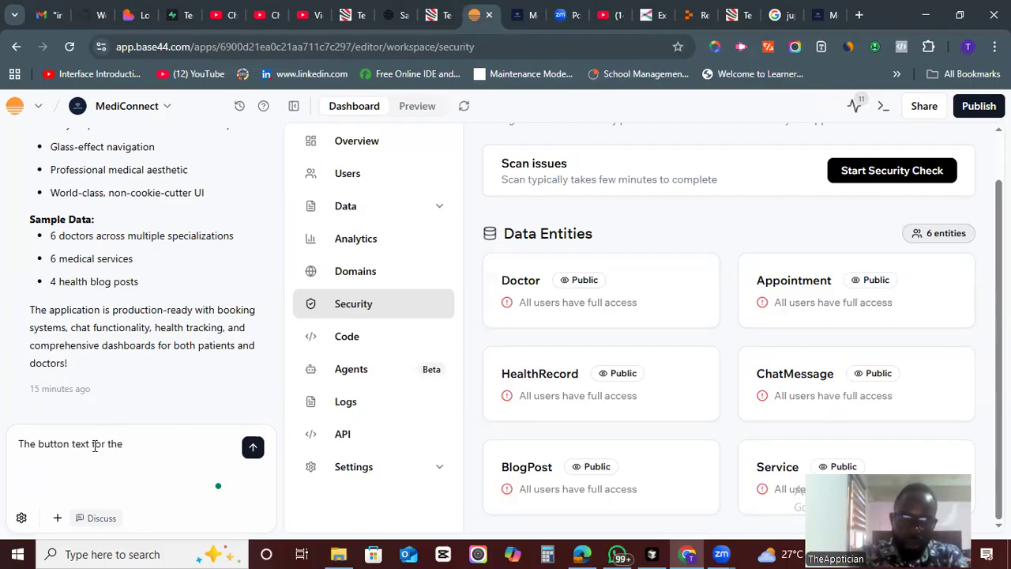
text( "Find a D)
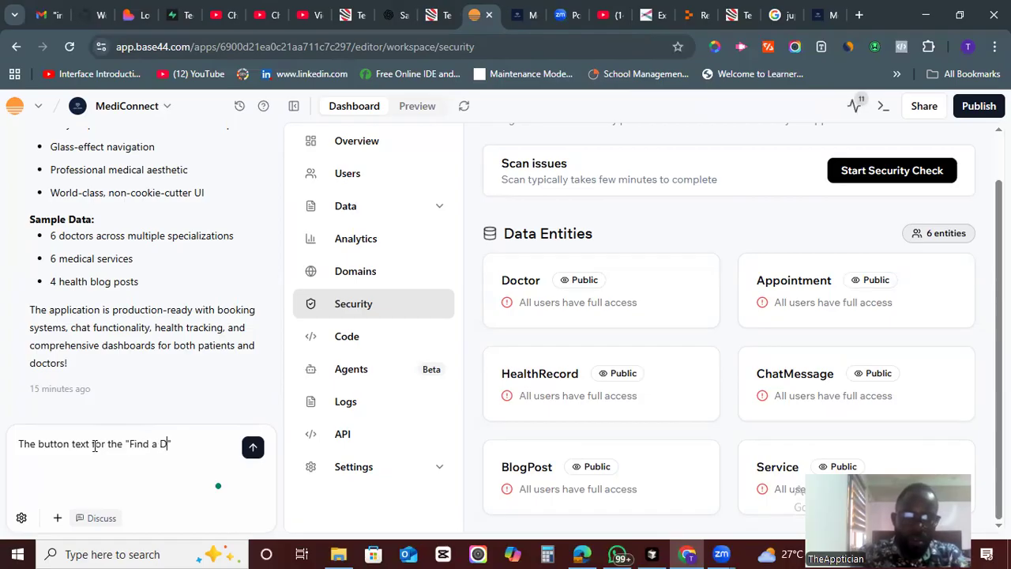
text(octor" )
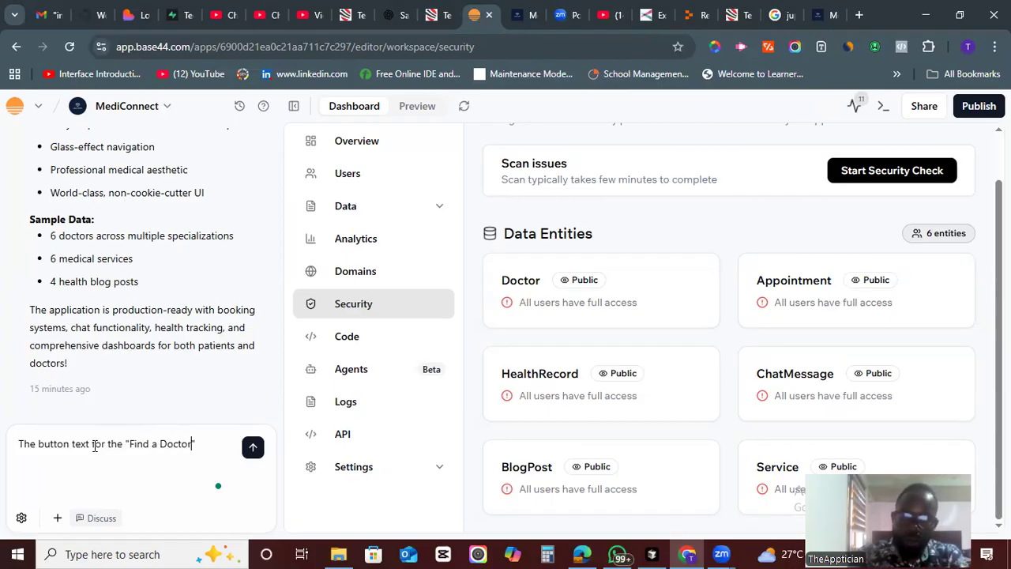
text(butto)
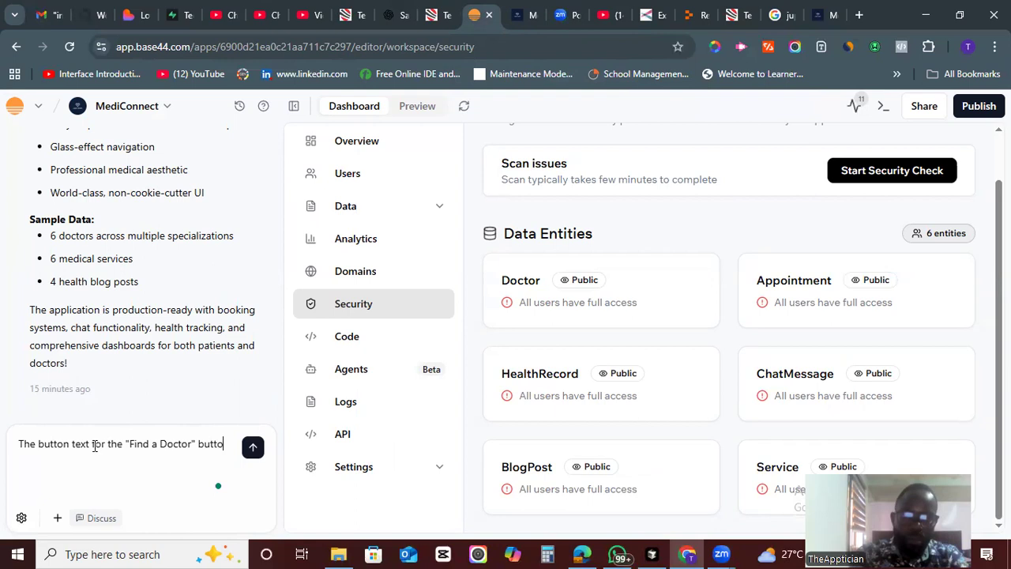
text(n in the her)
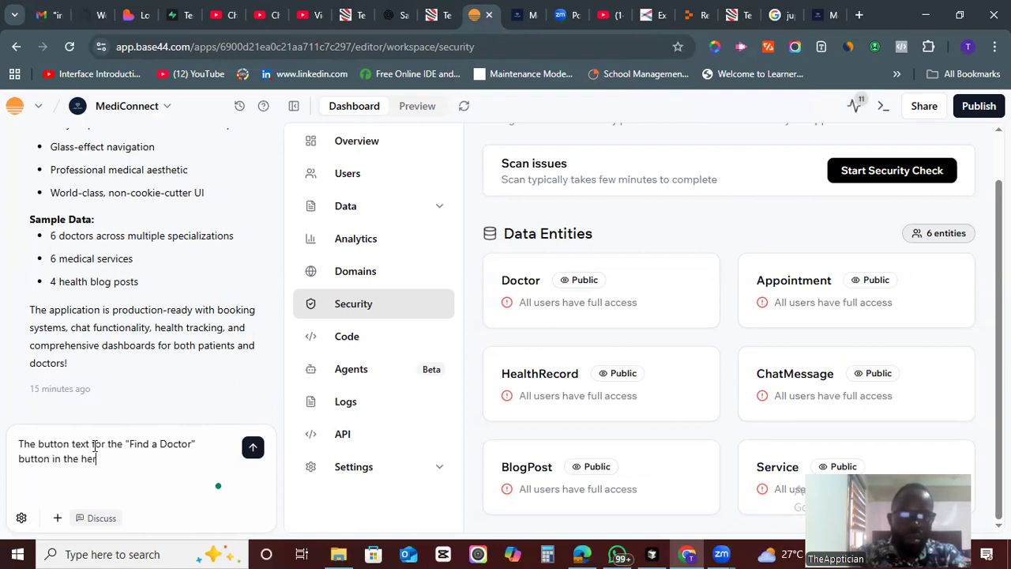
text(o section s)
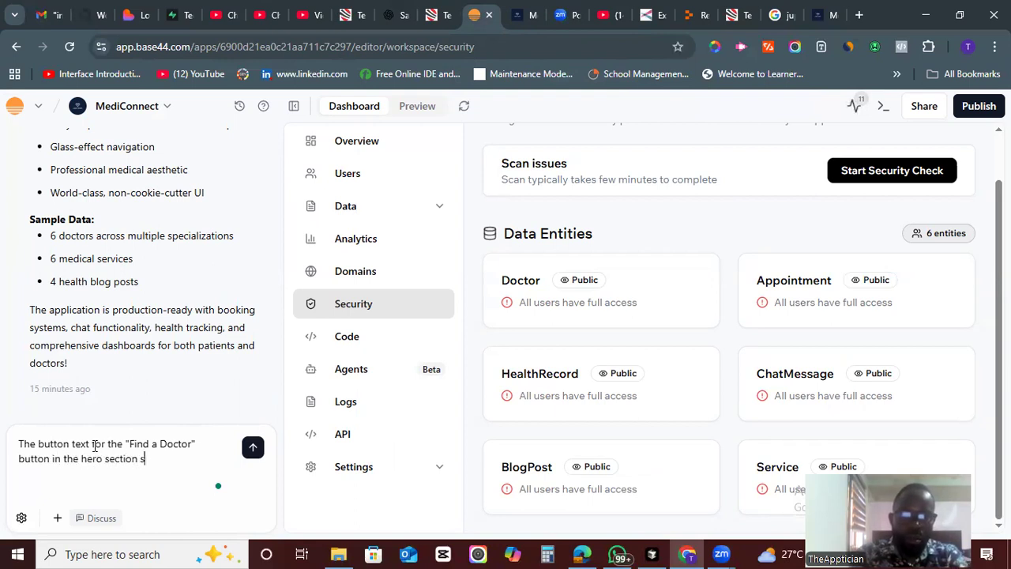
text(hould be b)
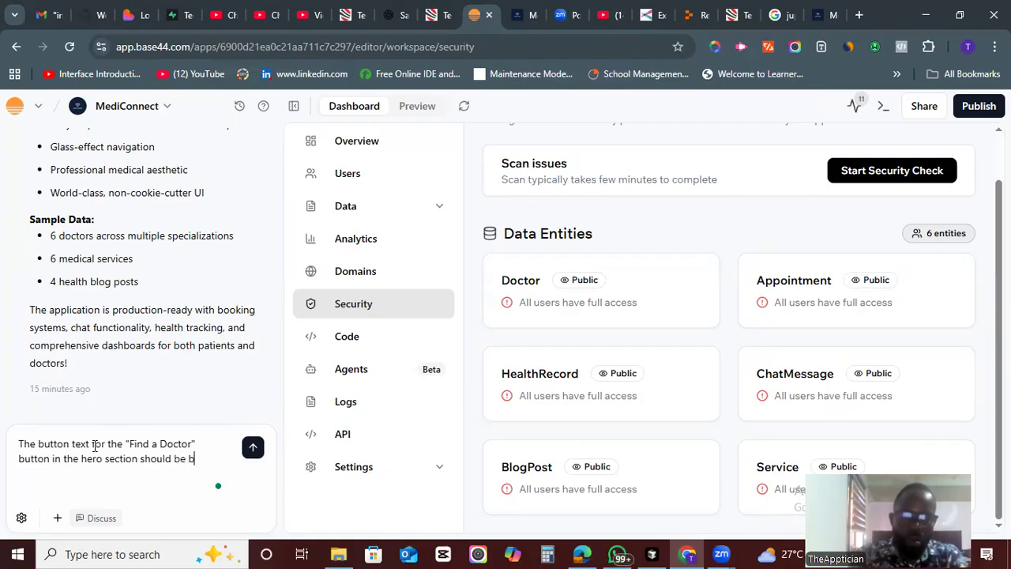
text(lue color. Fix tha)
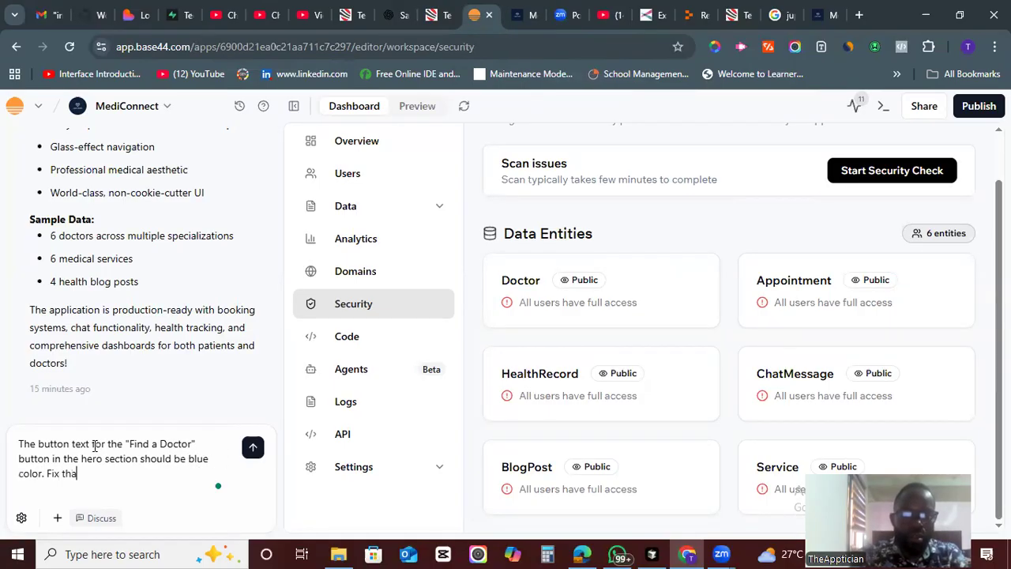
text(t.)
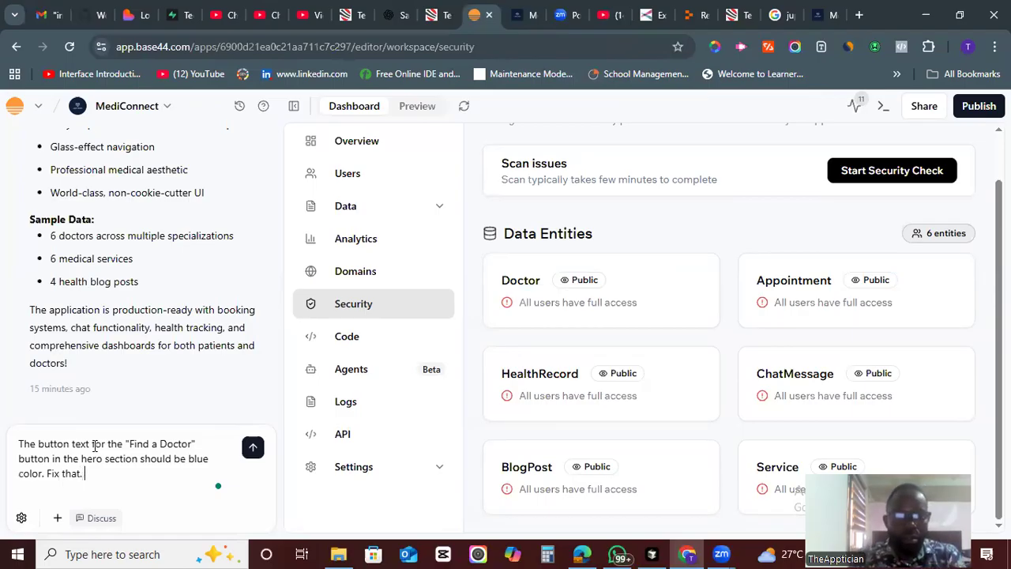
click(253, 447)
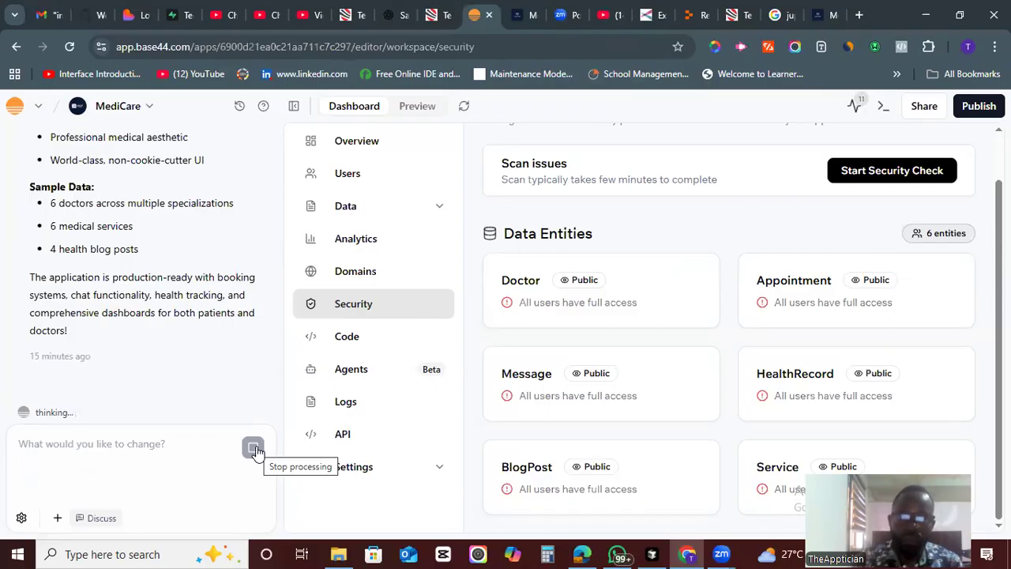
- Switch the workspace to the app preview and scroll through its home page while the change is applied
click(417, 112)
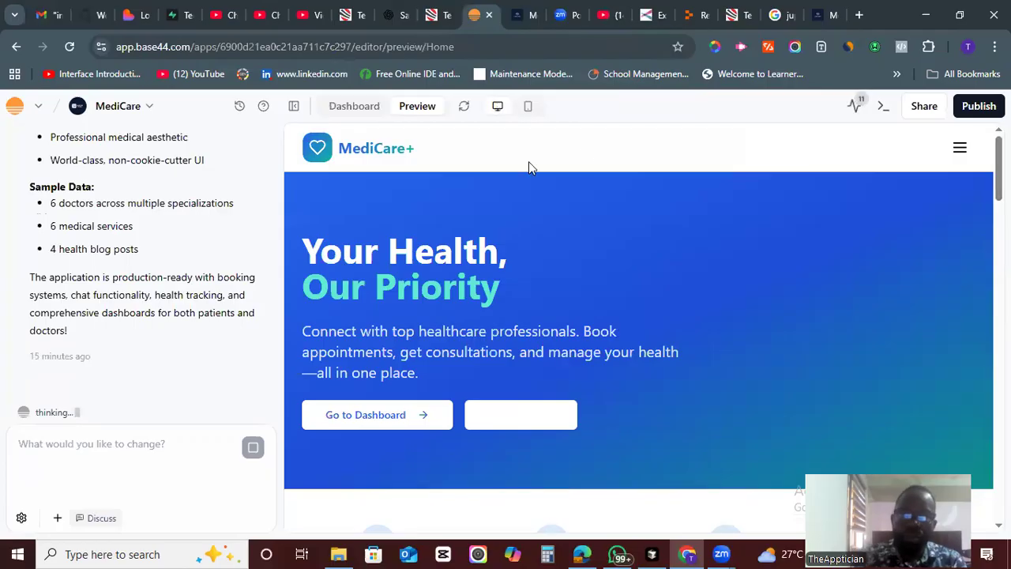
click(357, 109)
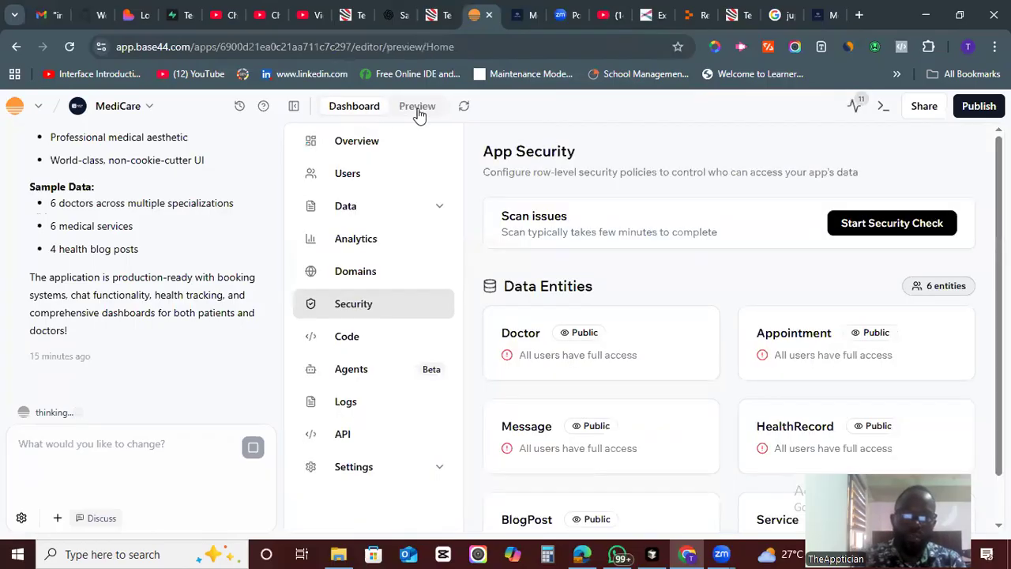
click(413, 107)
click(370, 113)
click(421, 108)
click(361, 106)
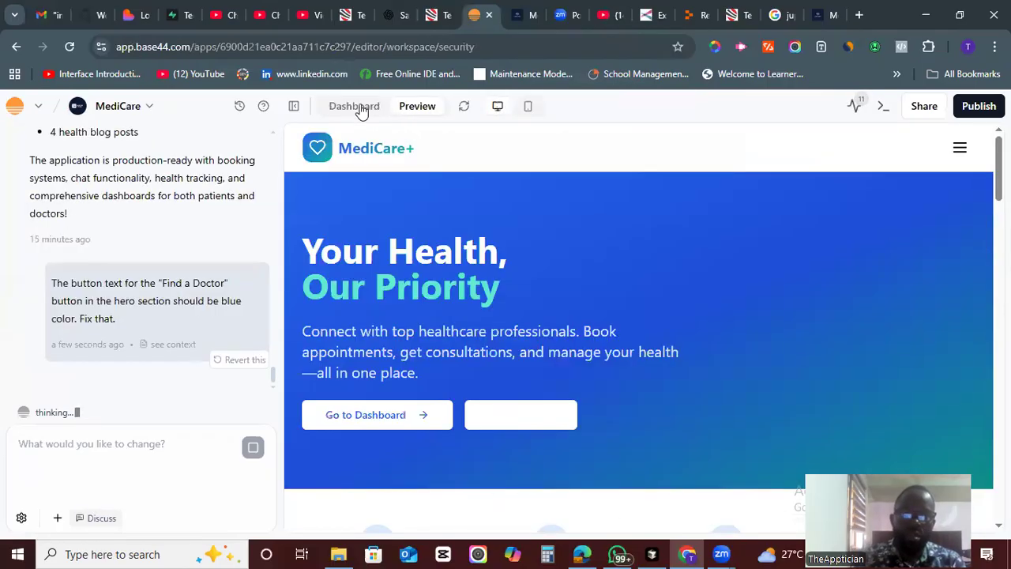
click(411, 111)
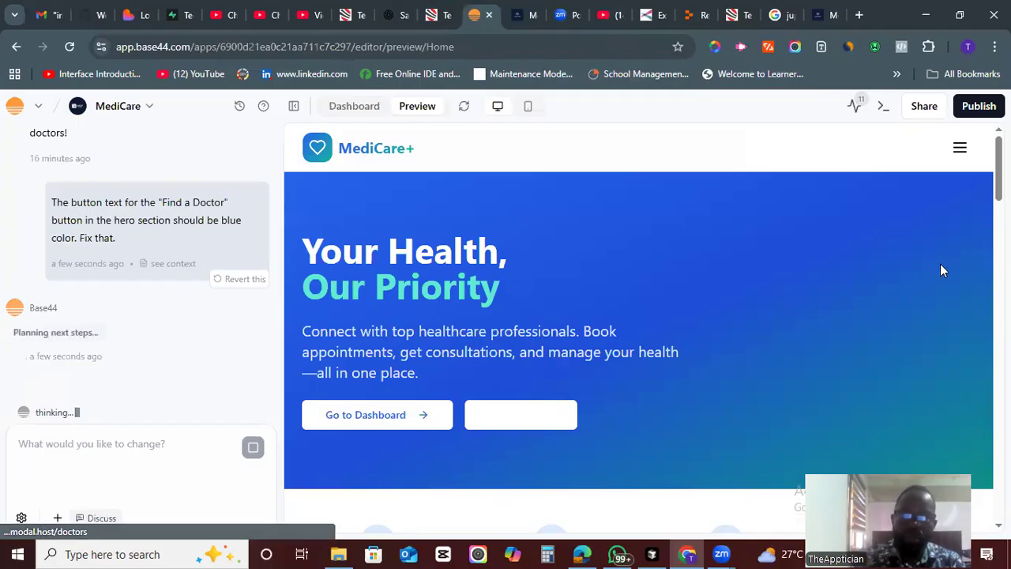
scroll(638, 328, down, 1)
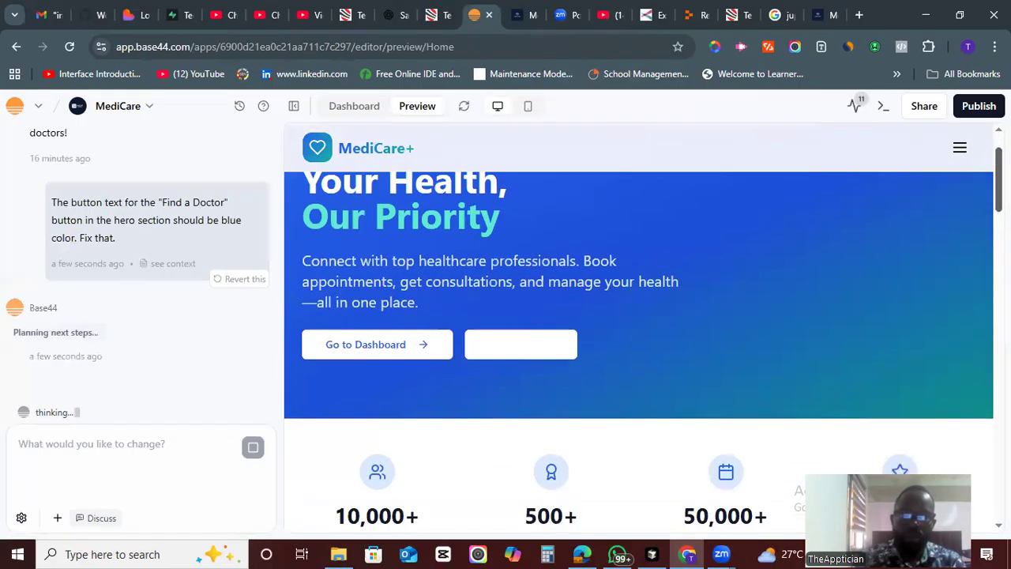
scroll(638, 328, down, 8)
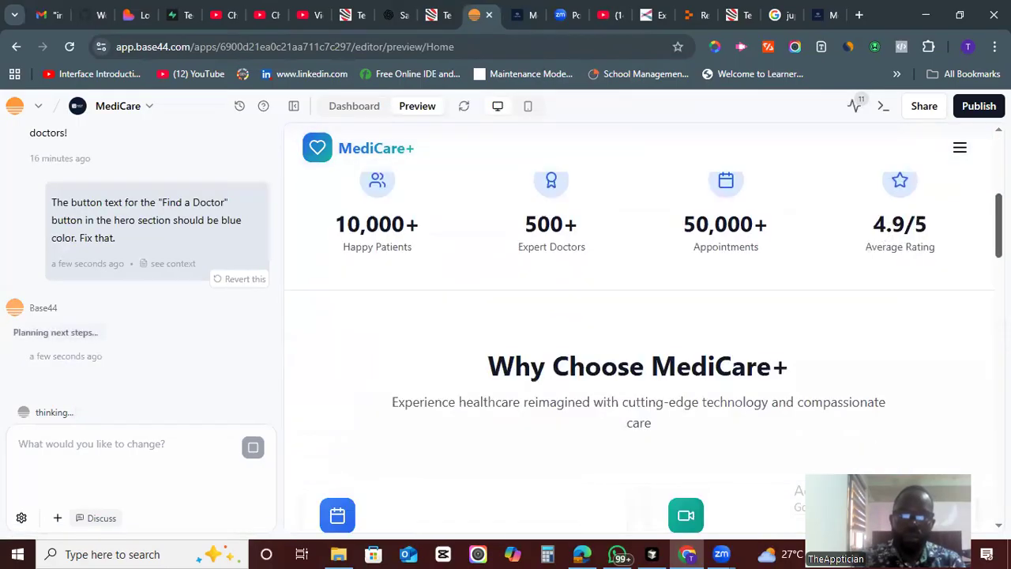
scroll(638, 328, down, 10)
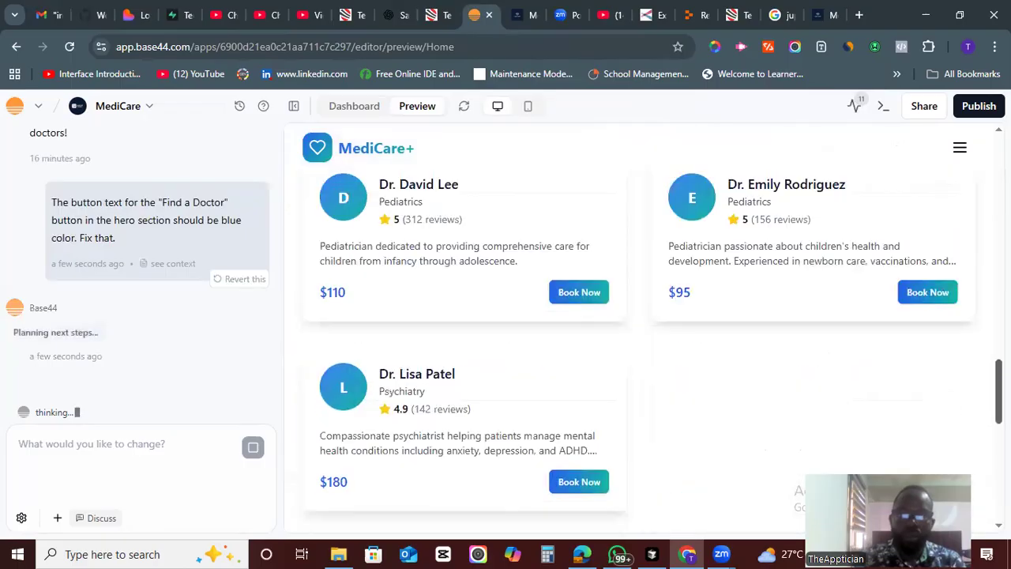
scroll(638, 329, down, 8)
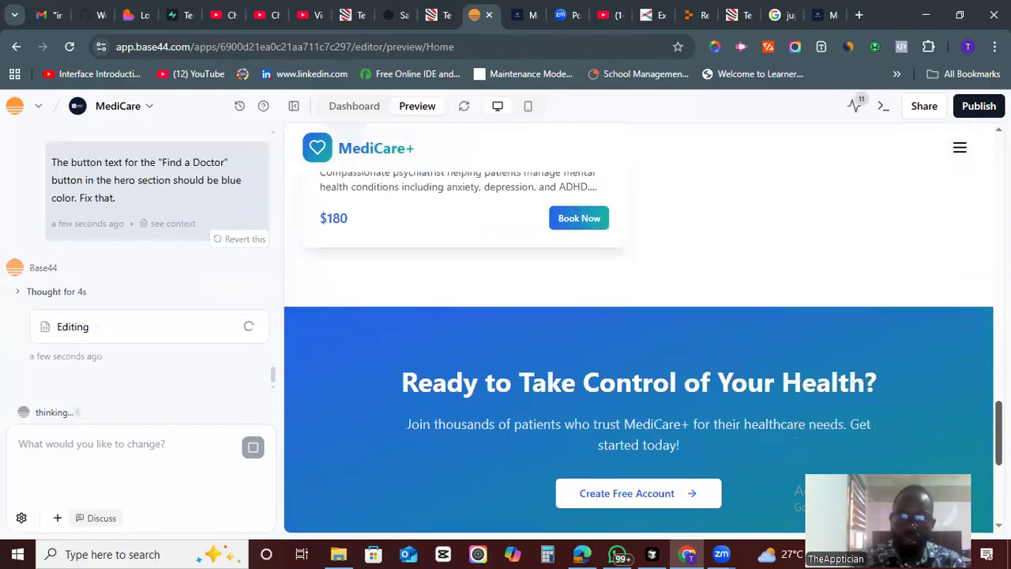
scroll(638, 329, down, 3)
scroll(638, 329, up, 10)
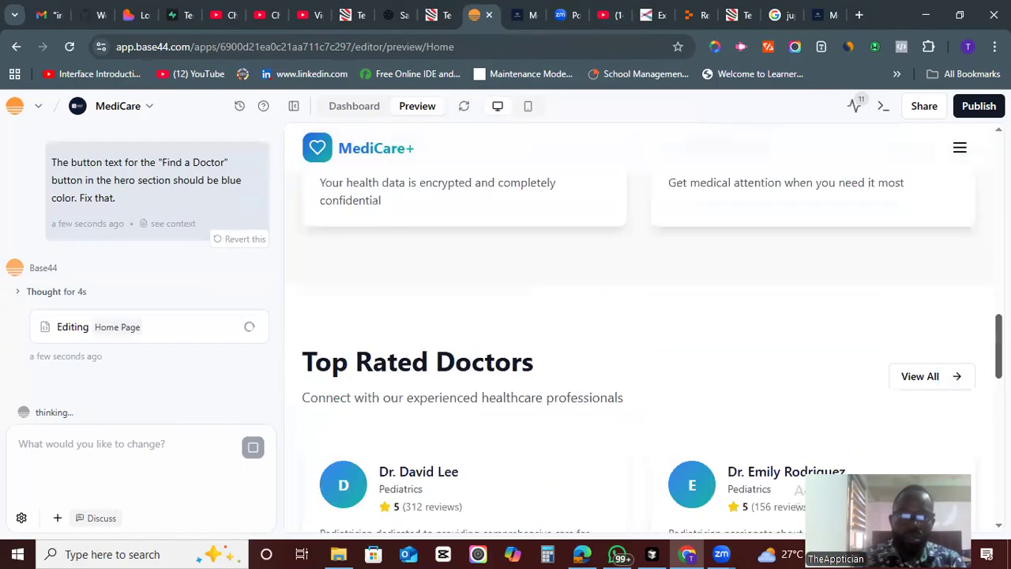
scroll(638, 329, up, 8)
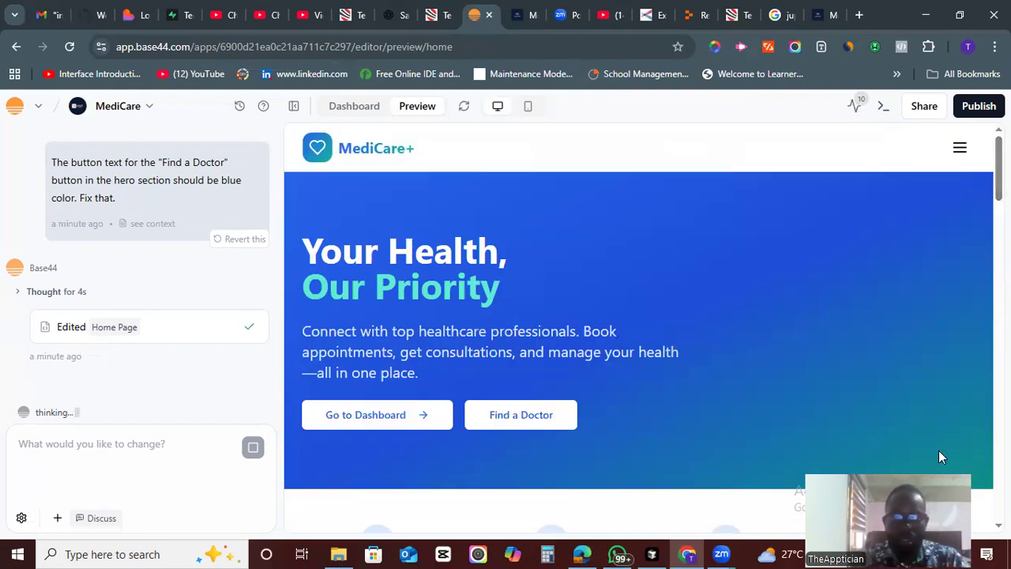
- Scroll the updated home page preview to check the hero section's Find a Doctor button
scroll(951, 218, down, 6)
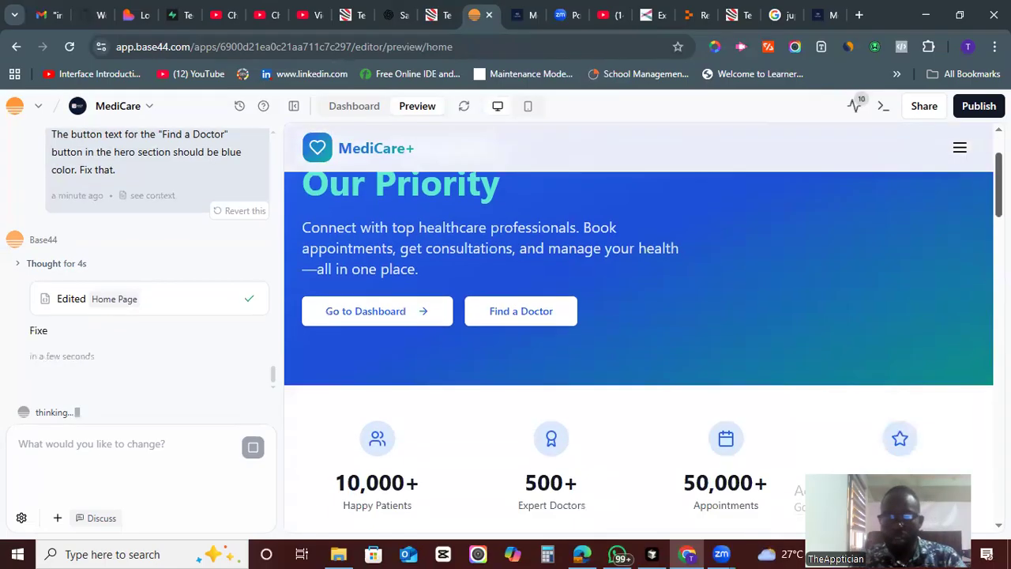
scroll(638, 332, down, 7)
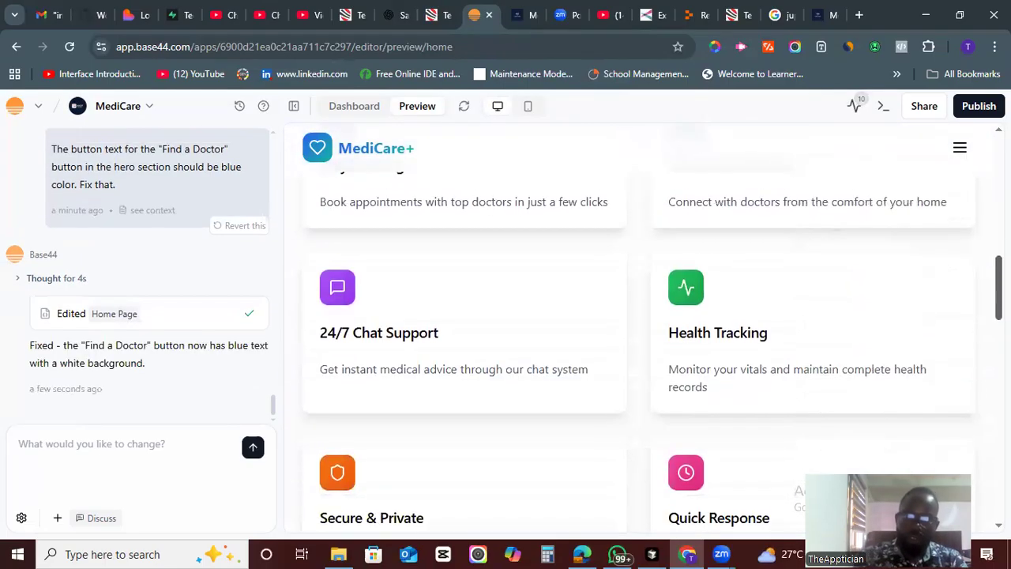
scroll(957, 458, down, 8)
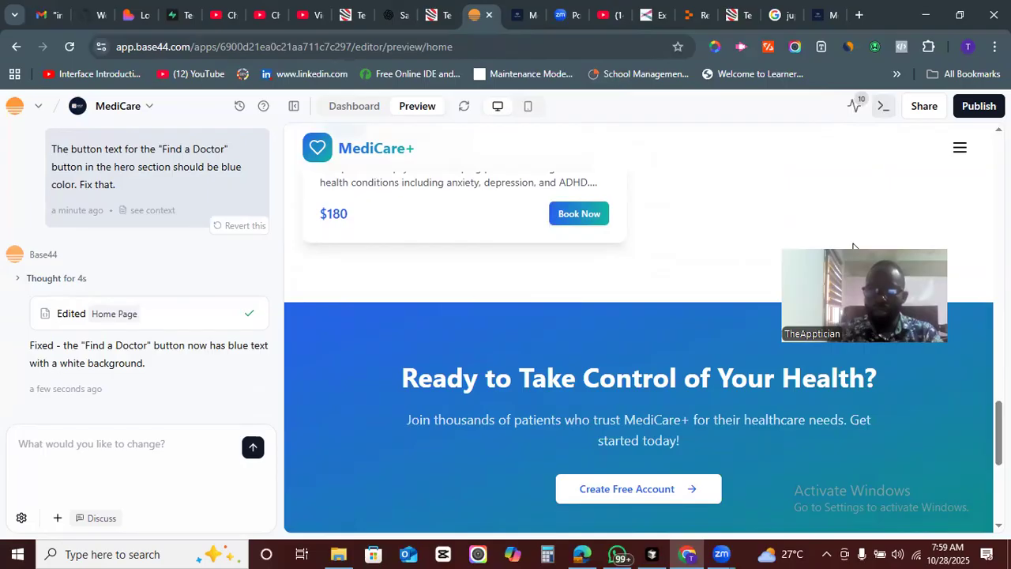
- Try to export the project to GitHub, then close the integration dialog
click(882, 105)
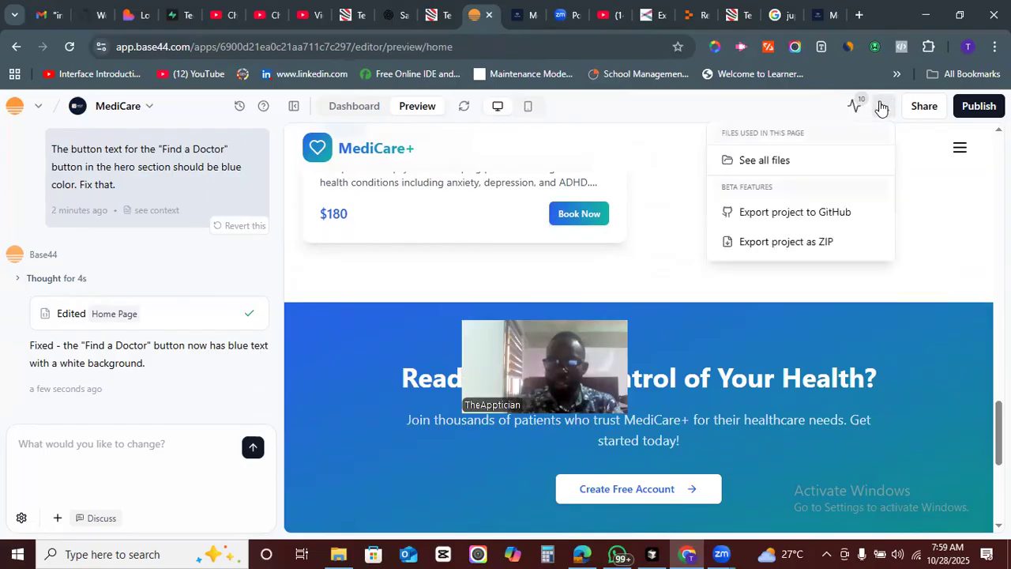
click(792, 212)
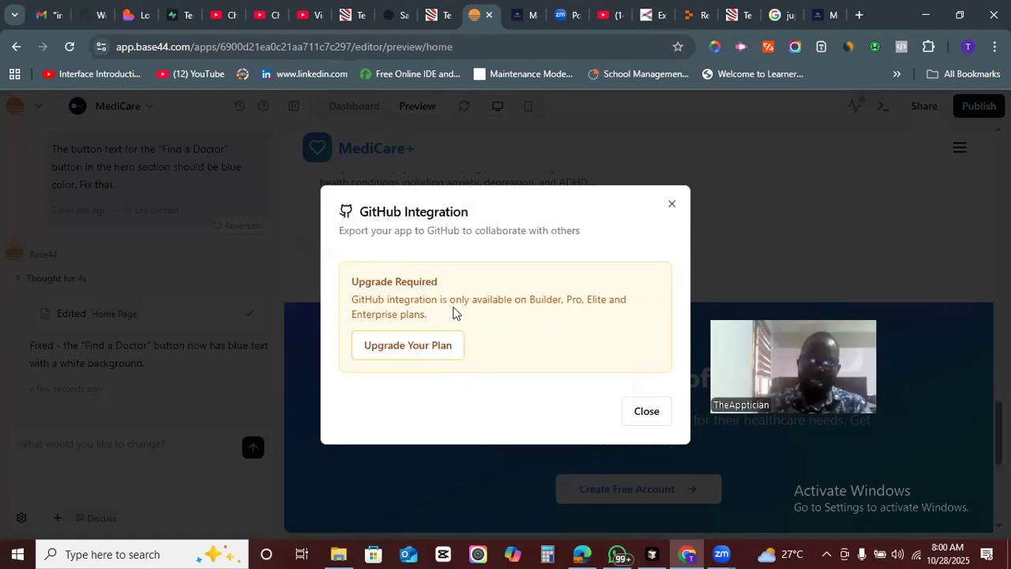
drag(432, 322, 345, 300)
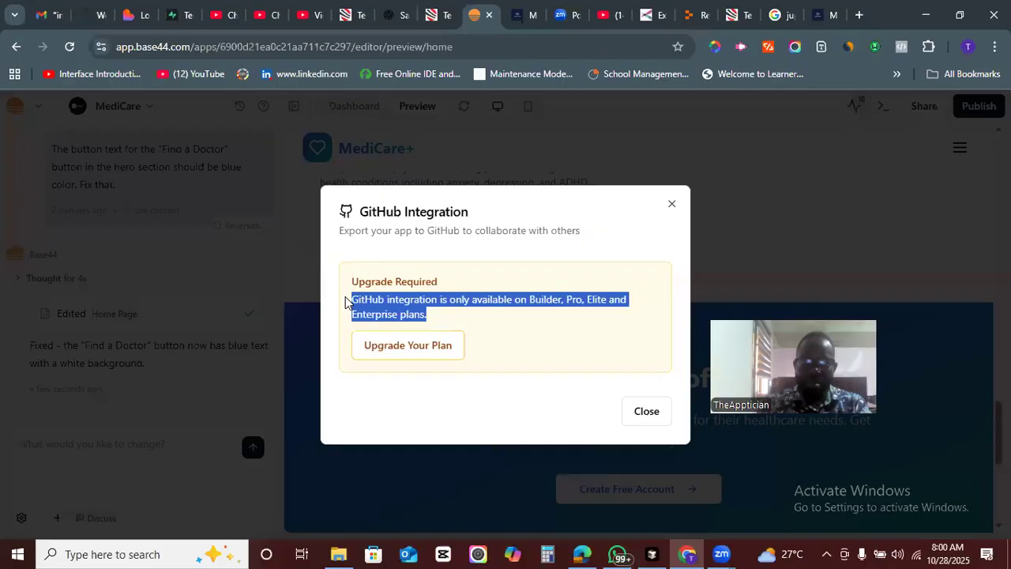
click(456, 299)
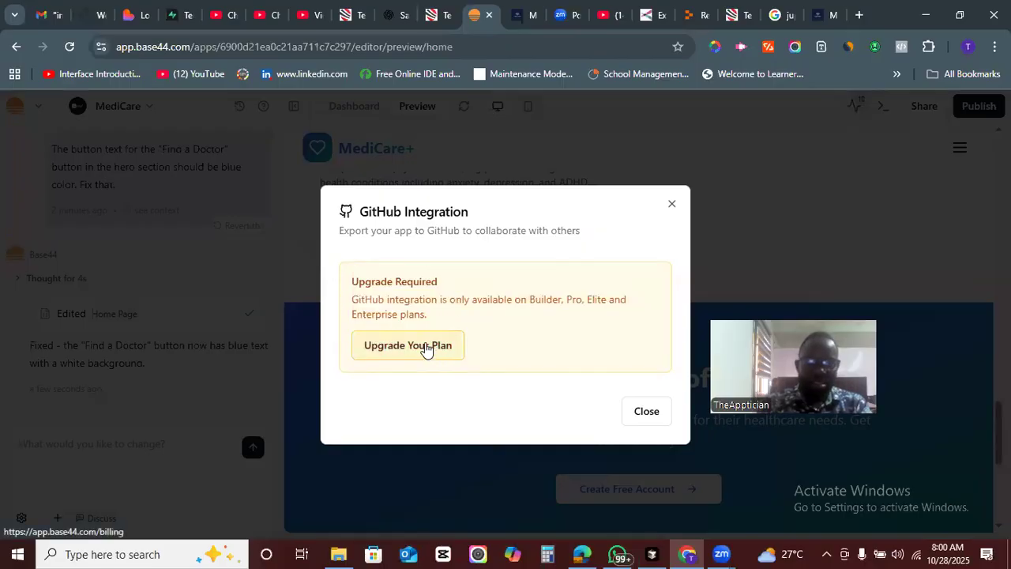
click(671, 207)
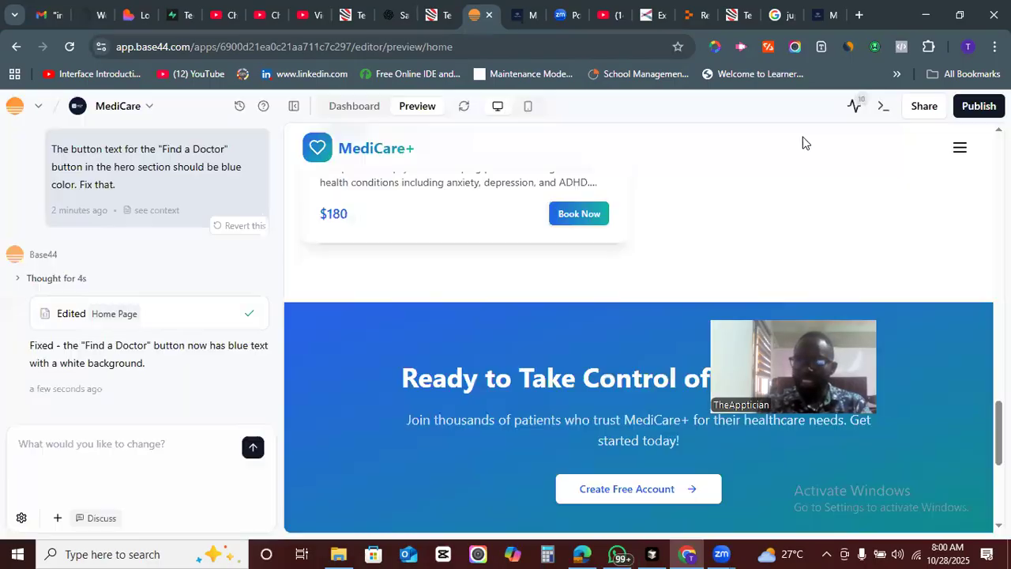
- Try to export the project as a ZIP and open the plan upgrade page from its dialog
click(883, 107)
click(779, 244)
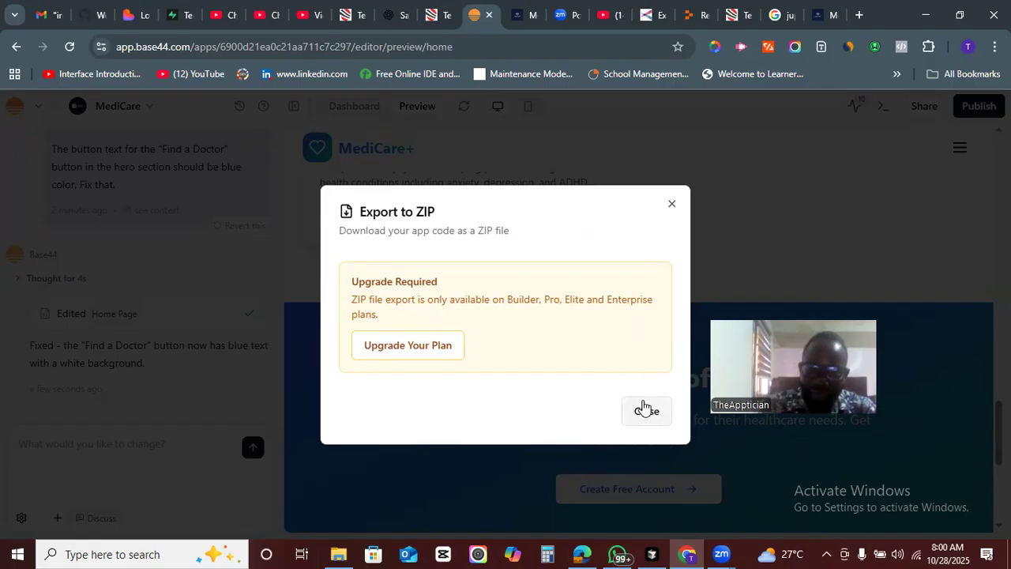
click(390, 348)
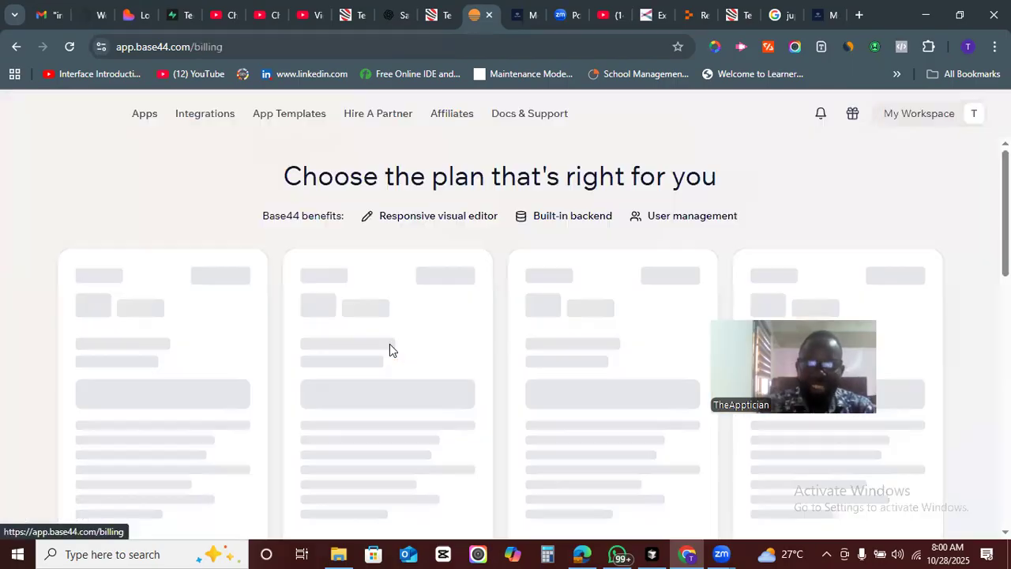
- Review the subscription plans on the billing page and highlight the Starter plan's price
scroll(765, 175, down, 2)
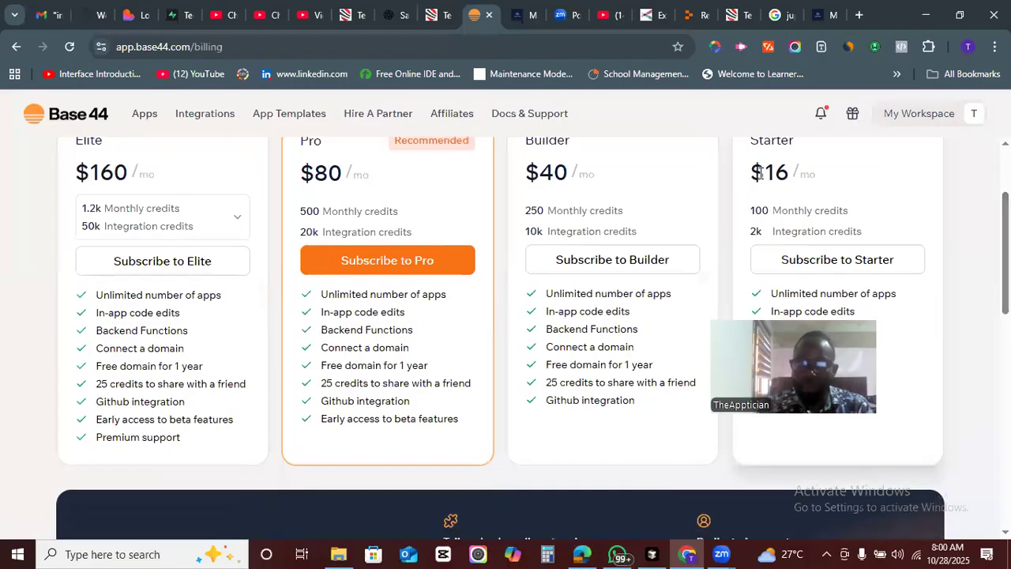
drag(757, 174, 799, 177)
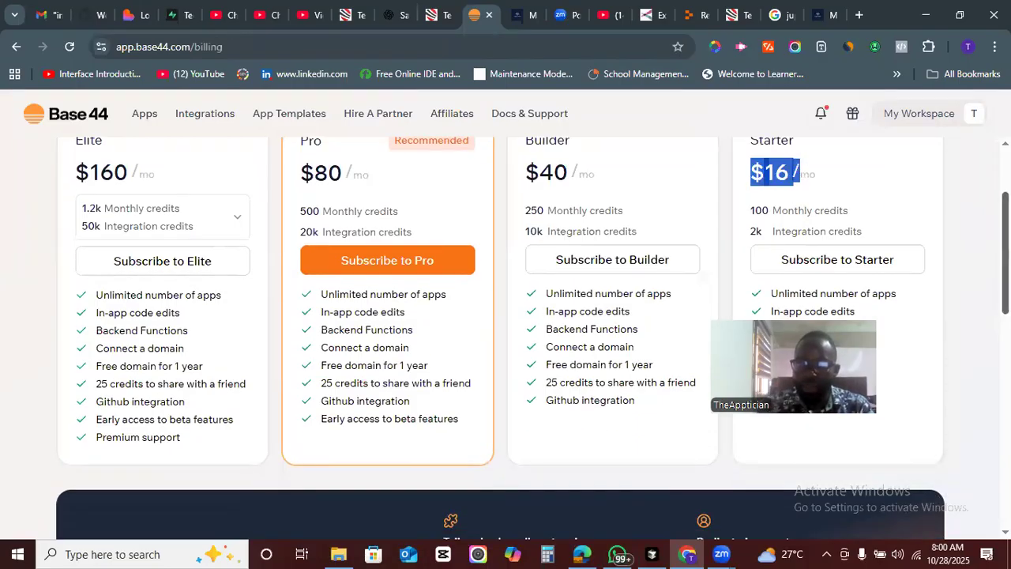
scroll(799, 177, up, 1)
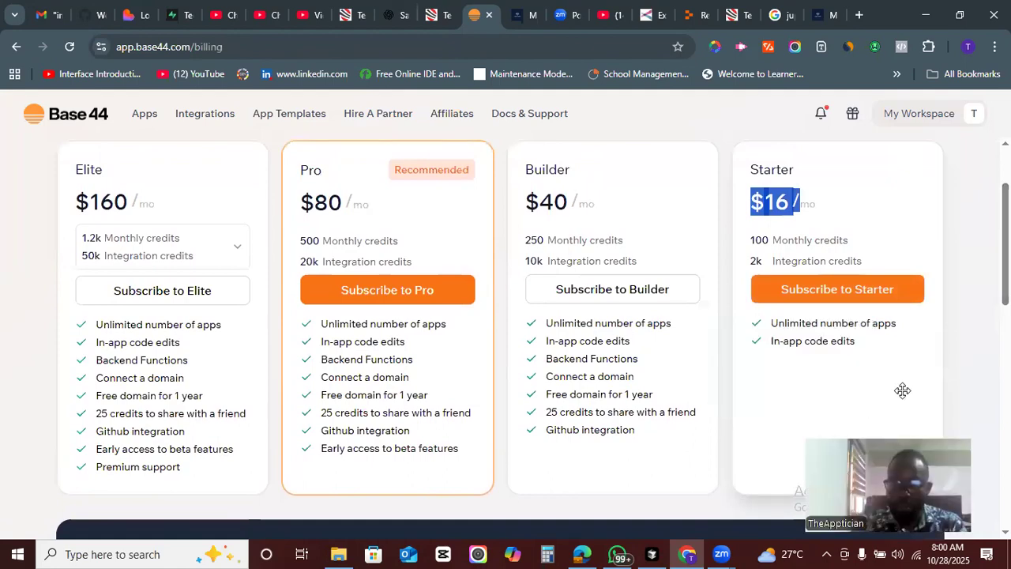
scroll(903, 390, up, 3)
scroll(506, 316, down, 1)
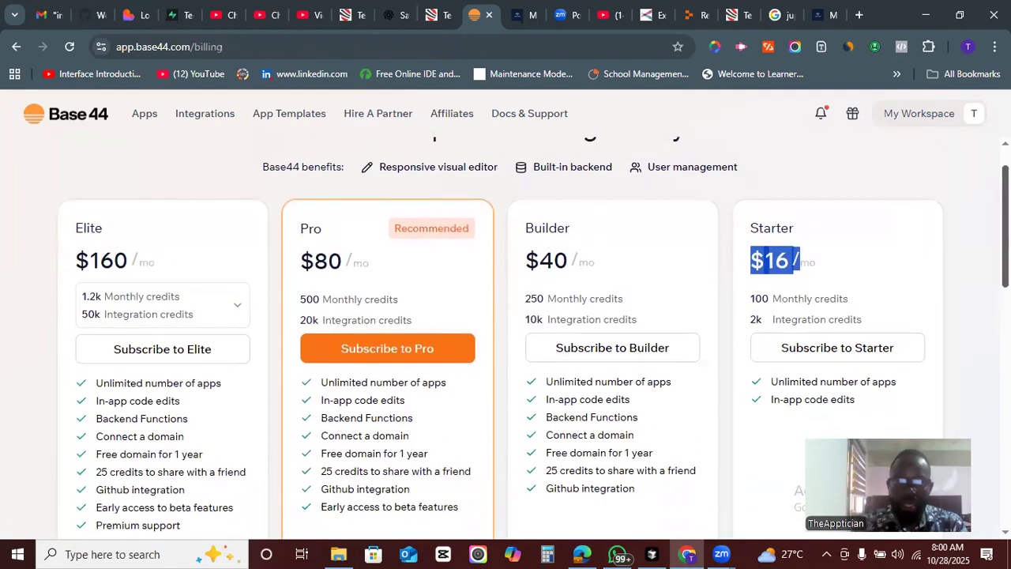
- Scroll through the billing page's plan features and FAQ, and highlight the Base44 benefits line
scroll(506, 338, down, 8)
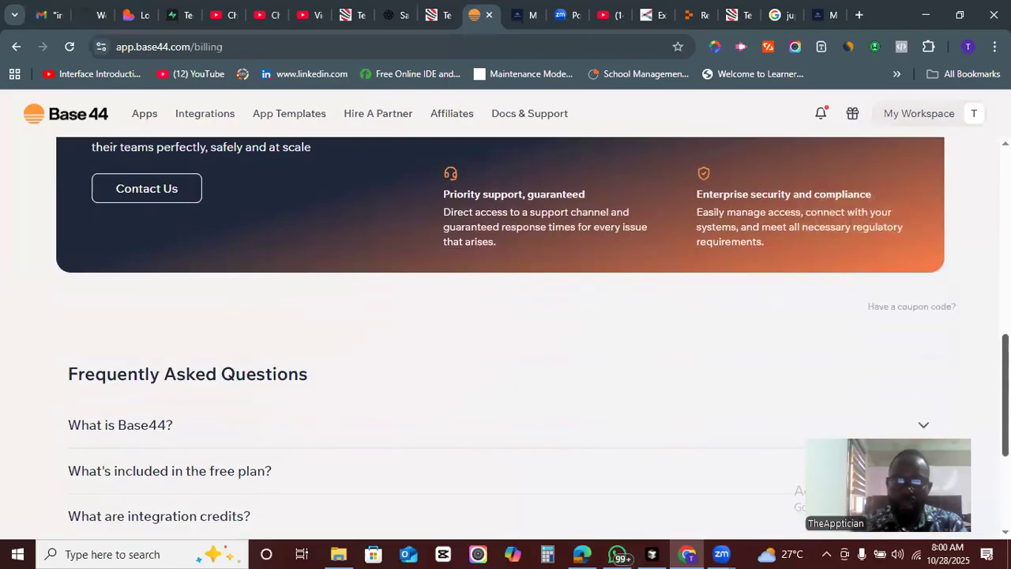
scroll(916, 221, up, 10)
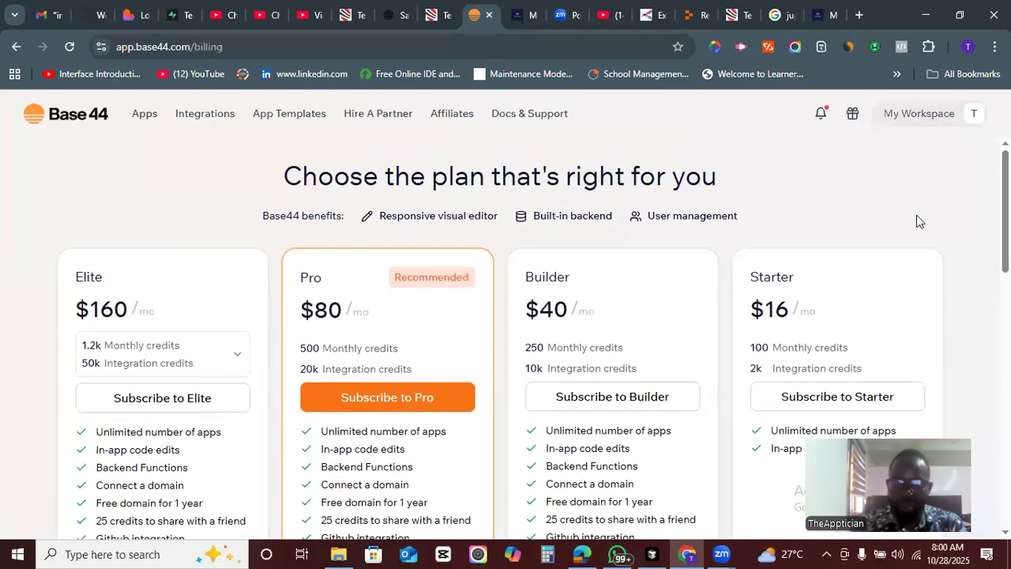
scroll(1006, 221, down, 2)
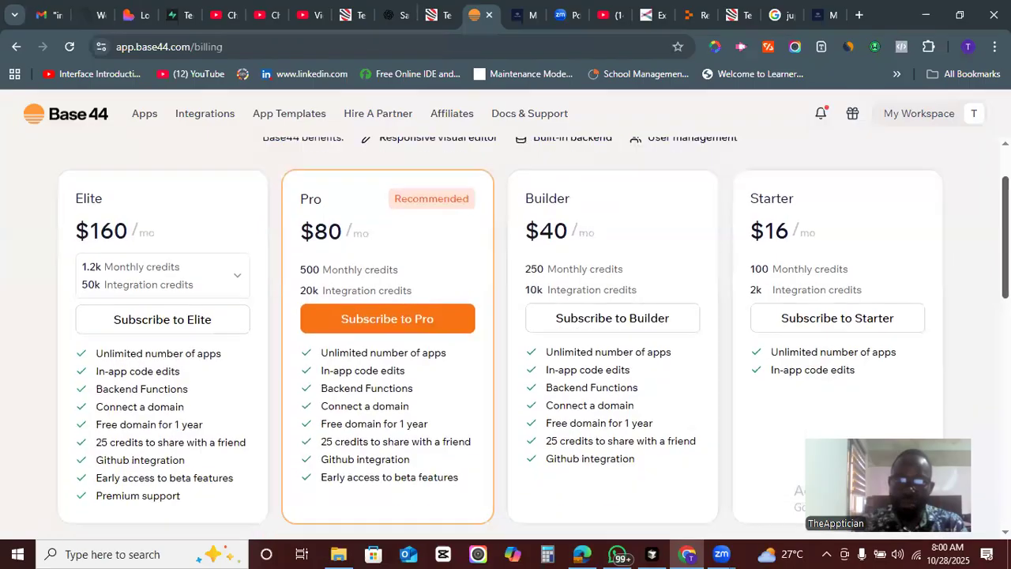
scroll(506, 338, down, 2)
scroll(505, 338, up, 3)
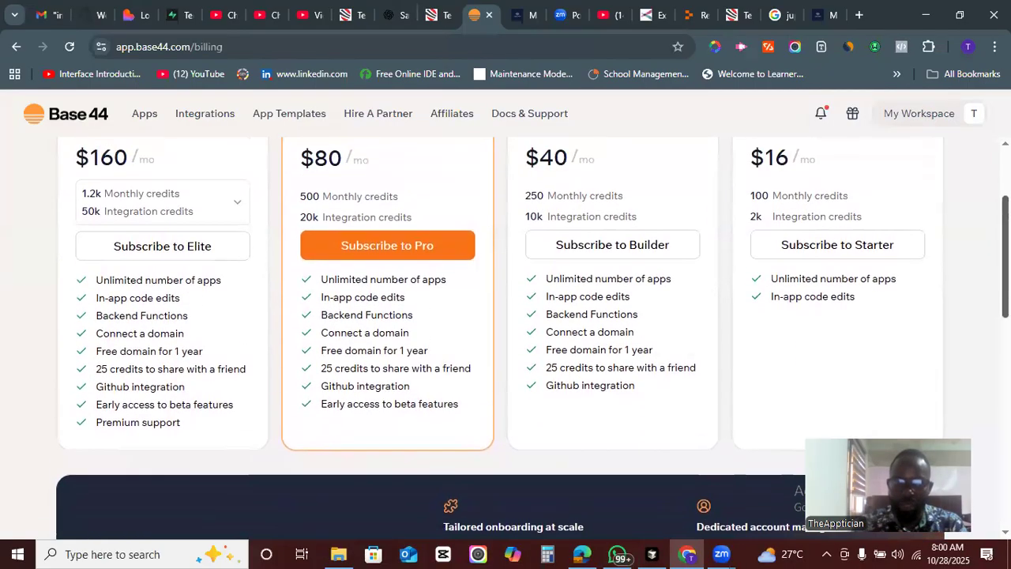
scroll(744, 214, up, 2)
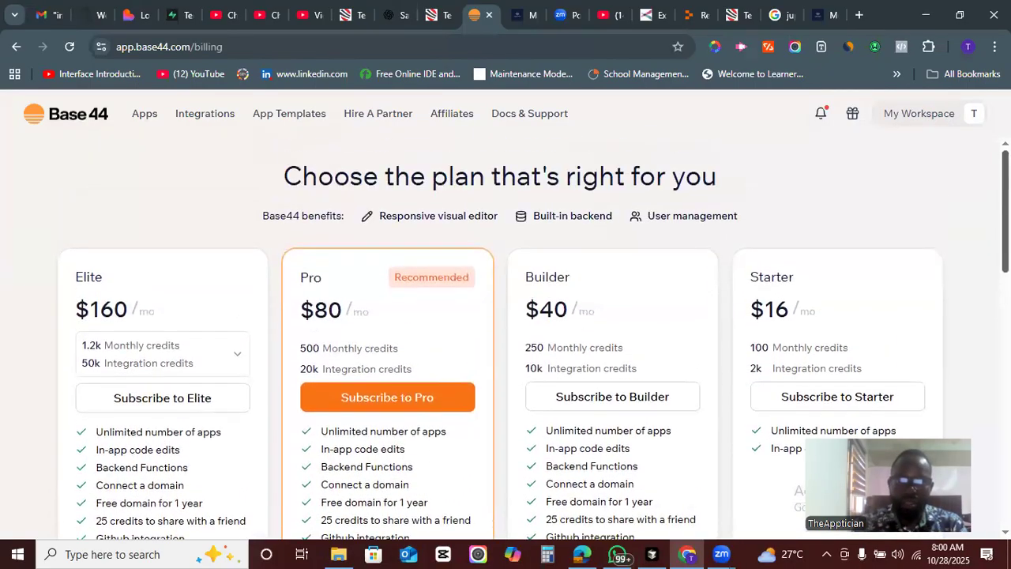
drag(564, 218, 620, 219)
drag(739, 218, 237, 199)
- Return to the MediConnect editor, open its dashboard overview and view the Users list
click(16, 47)
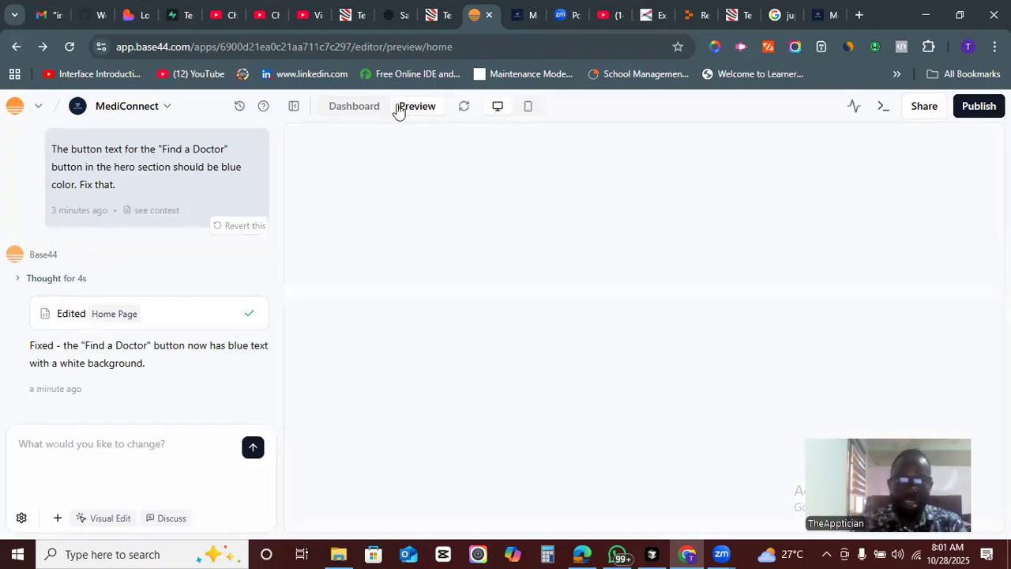
click(368, 107)
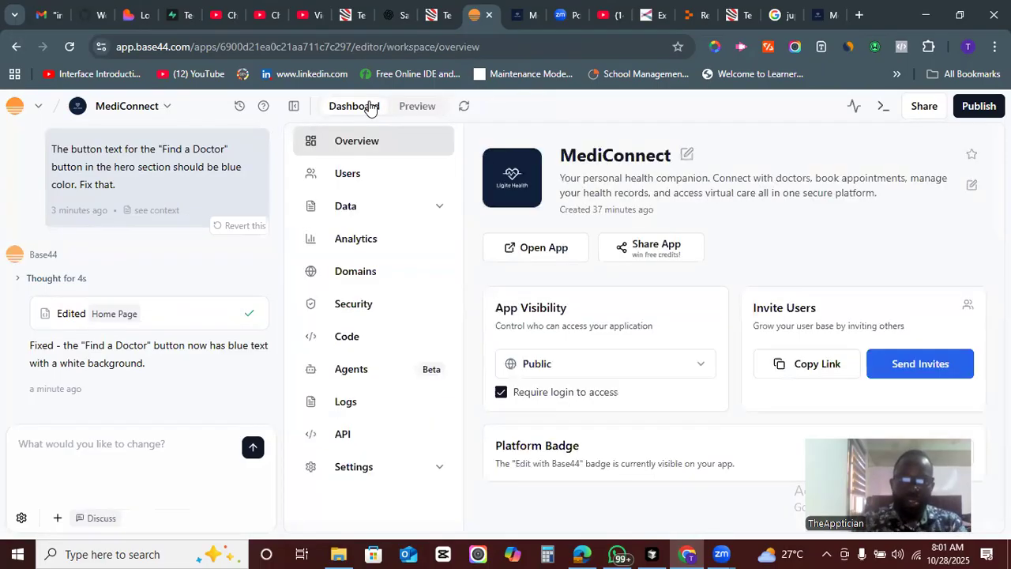
click(357, 176)
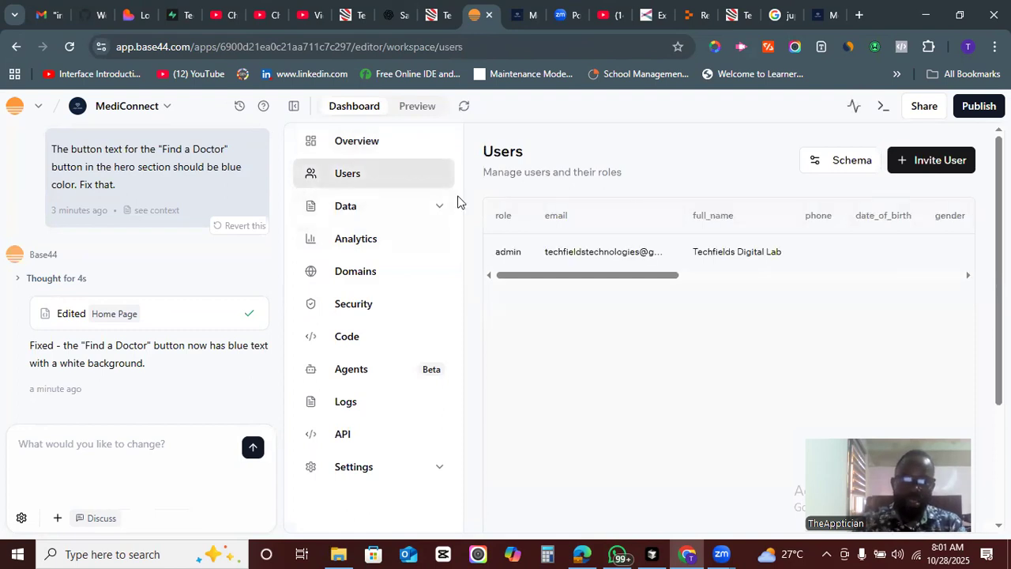
- Expand the Data section and browse the Doctor records table
click(430, 206)
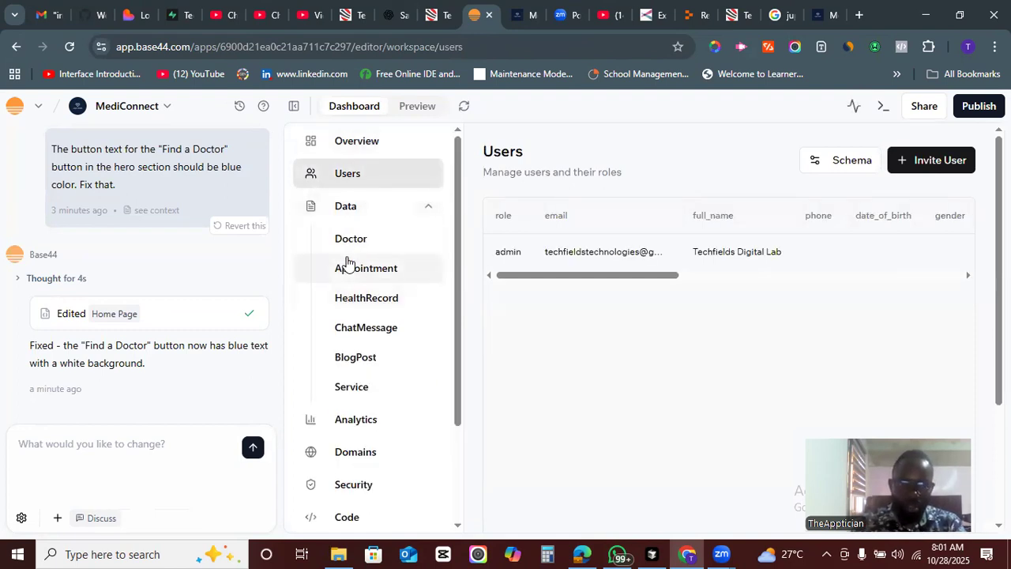
click(362, 240)
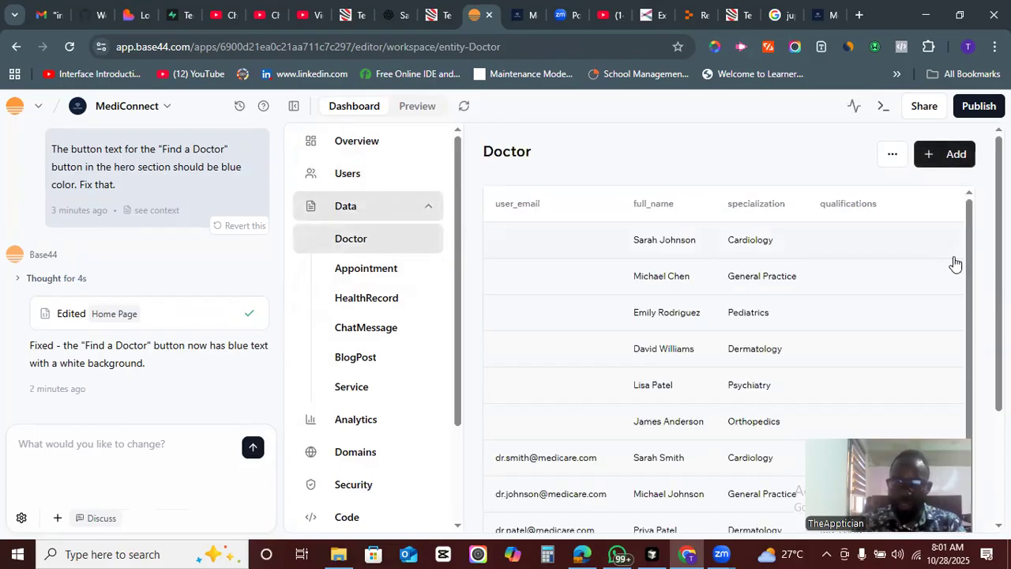
drag(968, 248, 958, 291)
scroll(727, 324, down, 3)
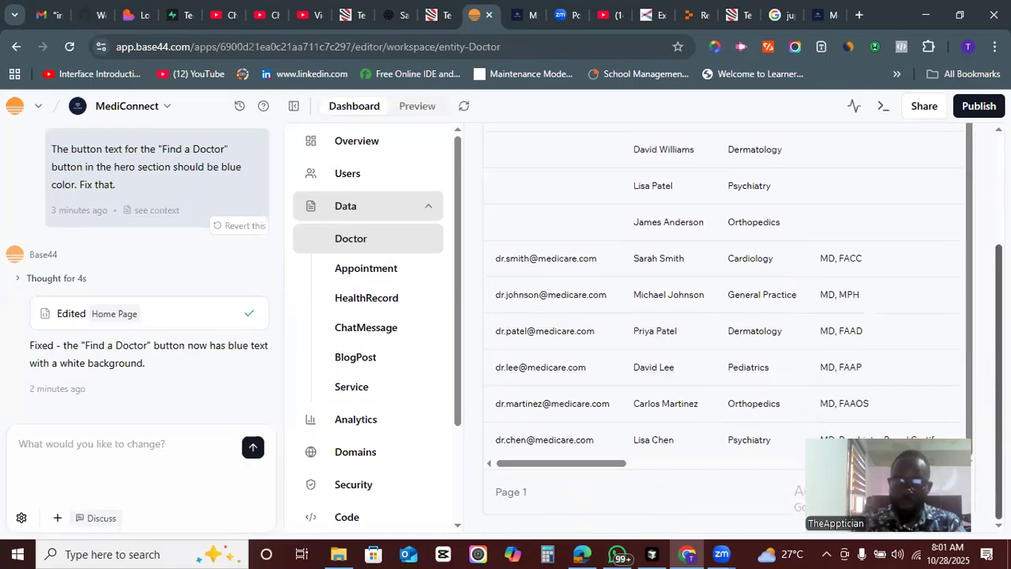
scroll(478, 229, up, 3)
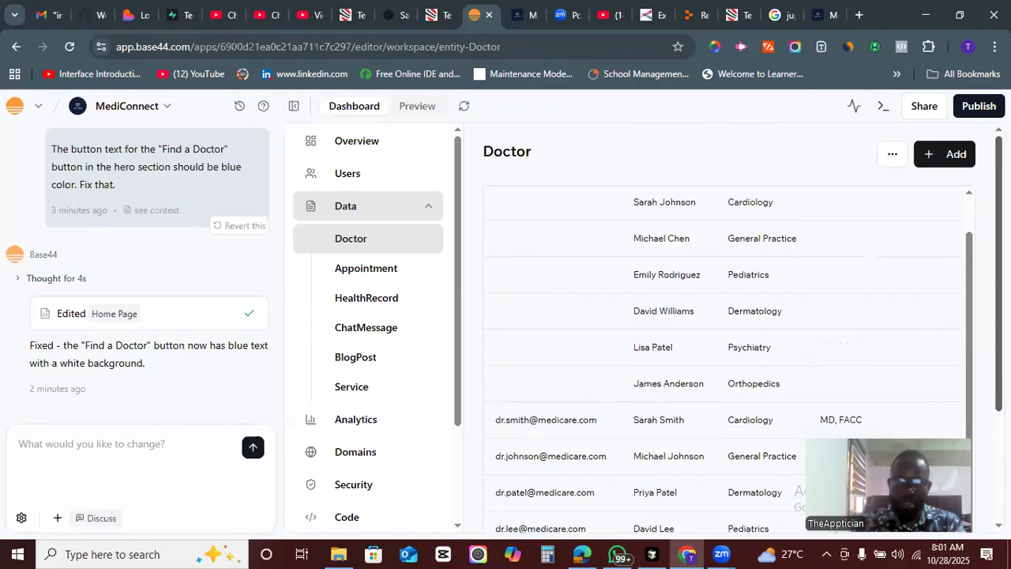
- Browse the Appointment, HealthRecord and ChatMessage entity tables
click(384, 272)
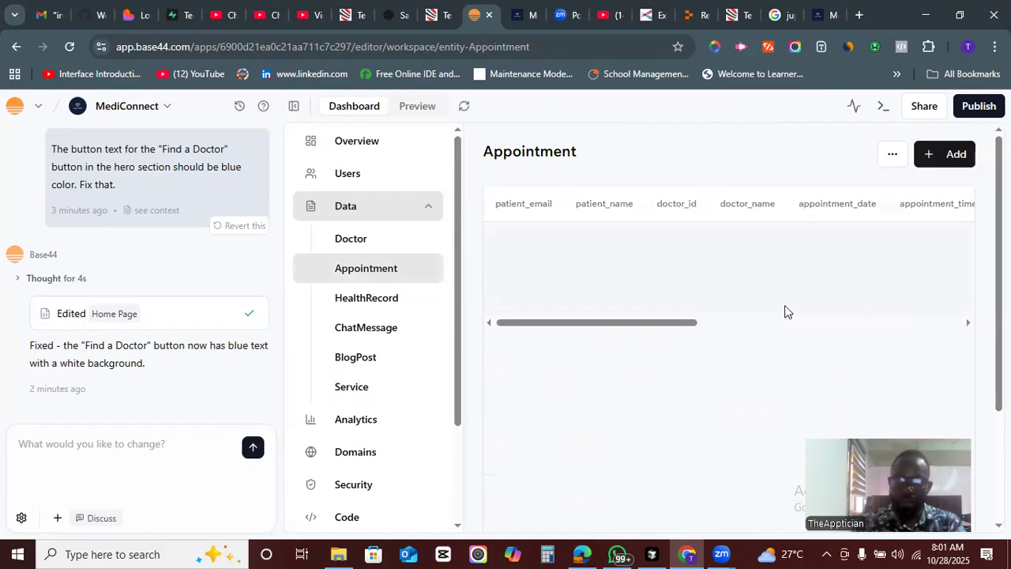
drag(664, 323, 739, 345)
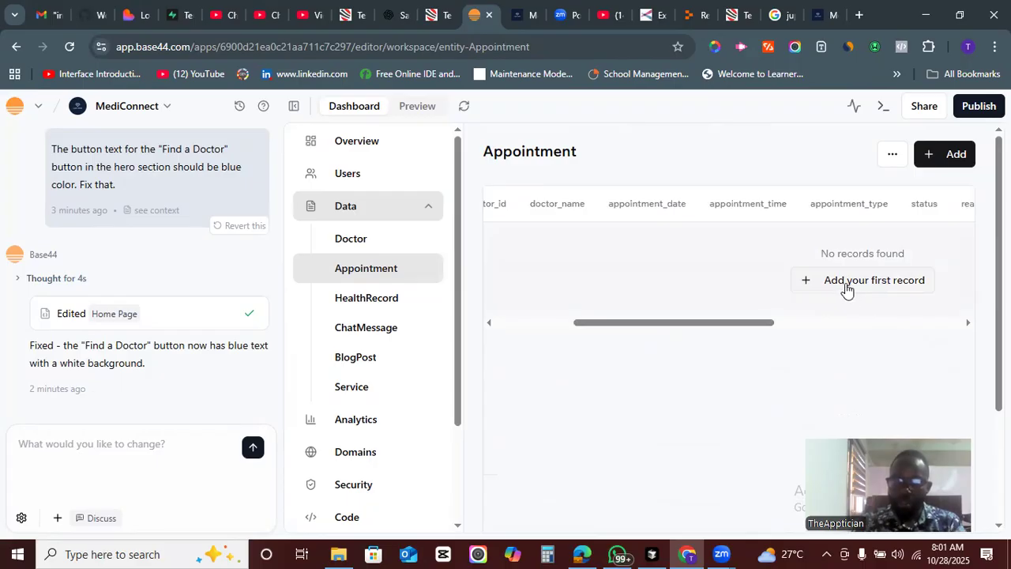
click(376, 297)
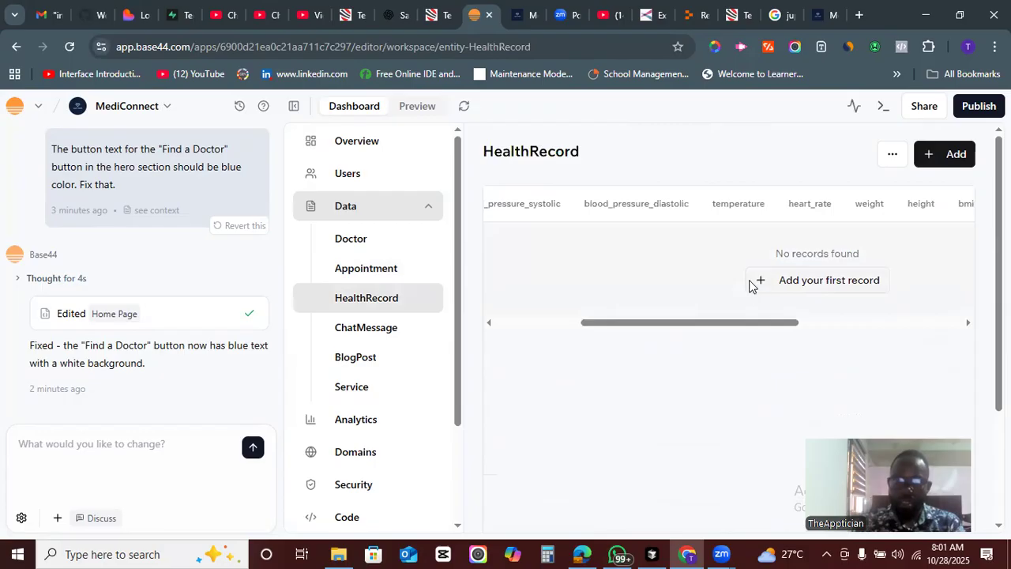
click(372, 328)
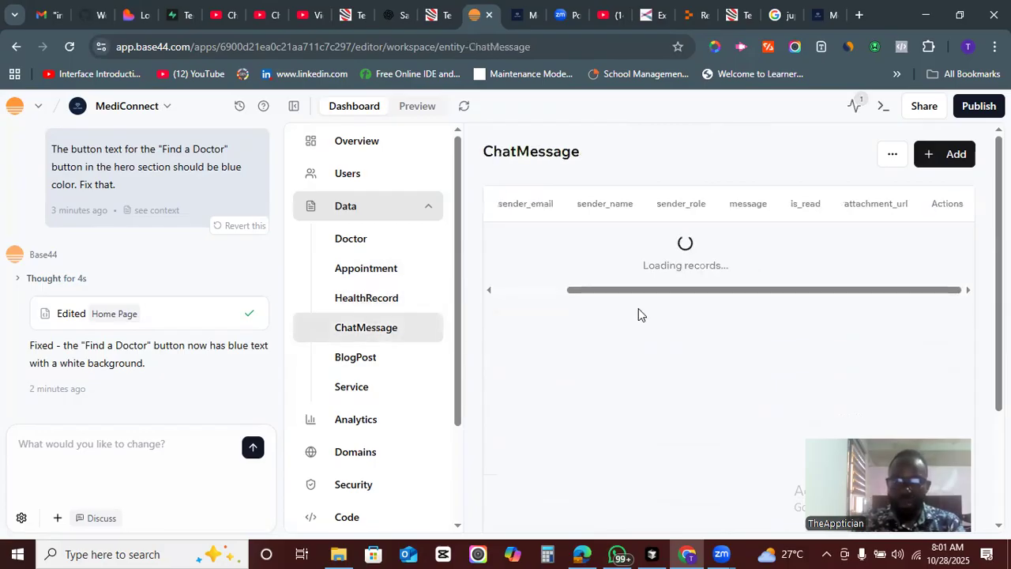
- Browse the BlogPost table's columns, then open the Service entity table
click(368, 360)
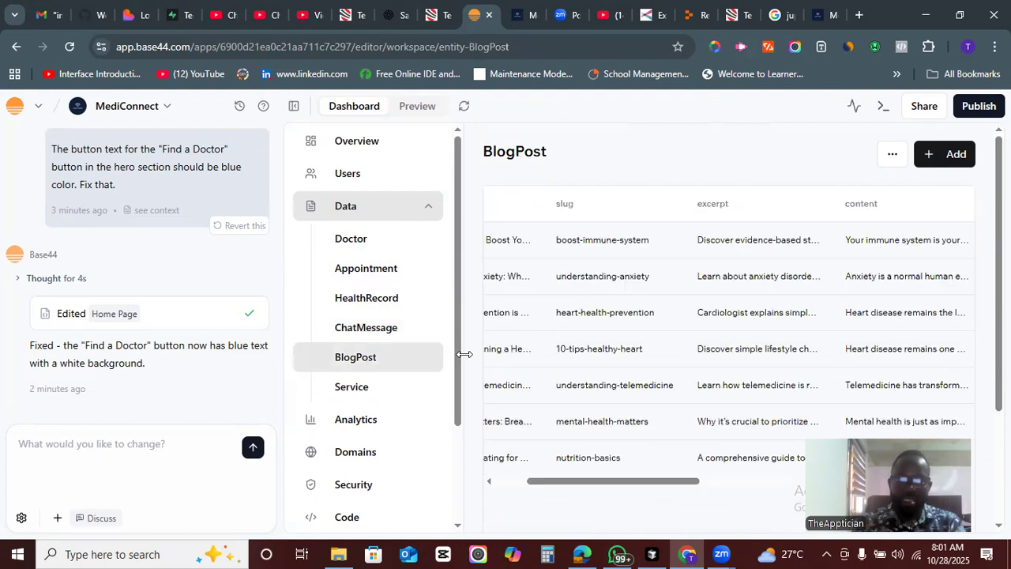
scroll(456, 368, down, 1)
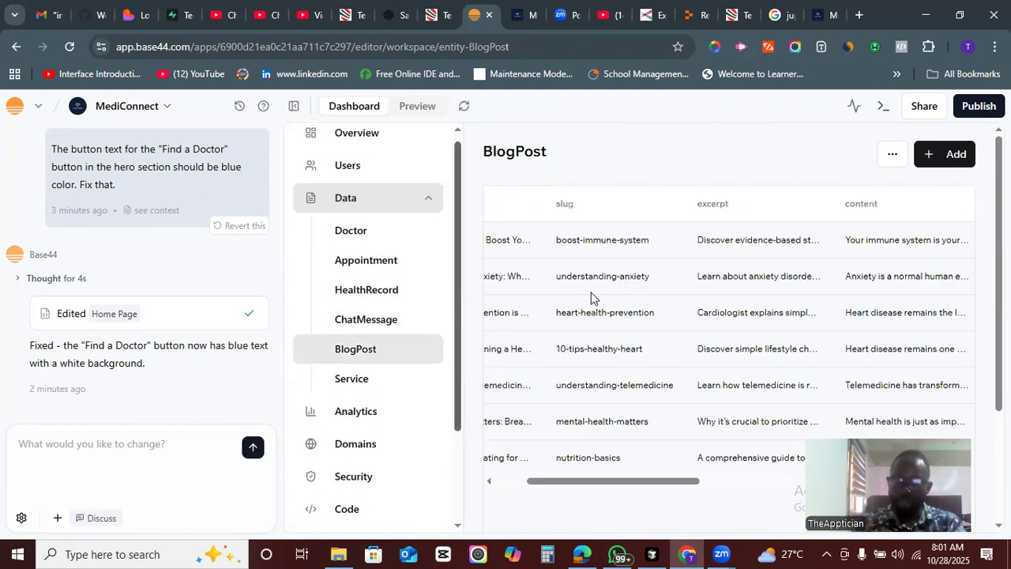
drag(590, 482, 758, 493)
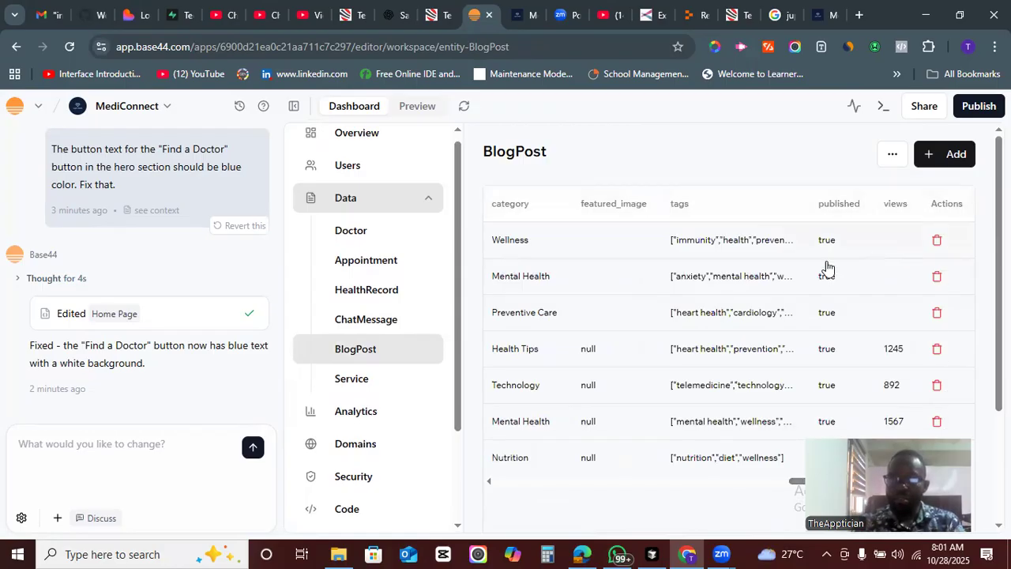
drag(798, 489, 528, 497)
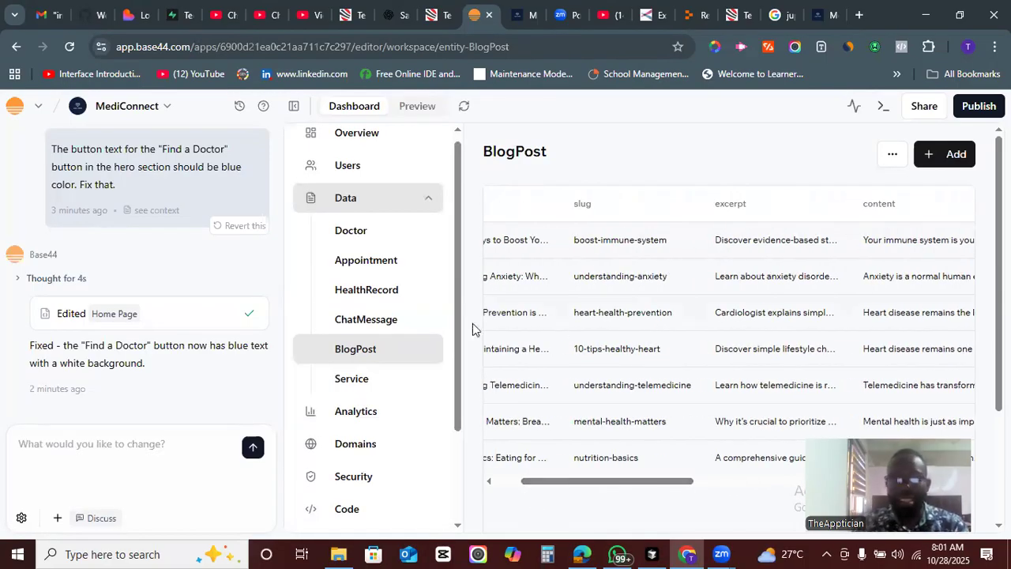
scroll(462, 348, down, 1)
click(351, 324)
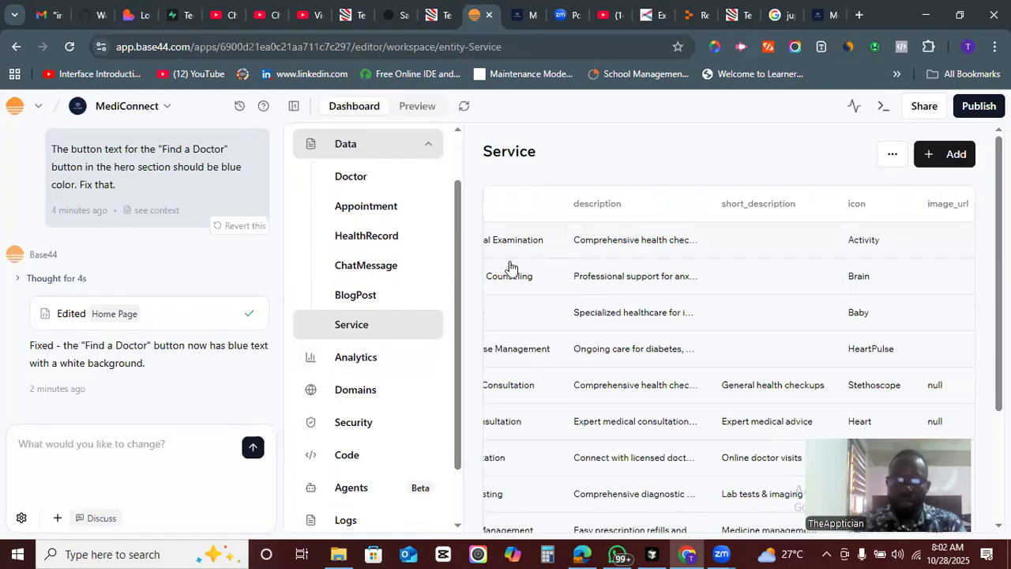
- Open the app's Analytics page and scroll through its usage charts
click(360, 356)
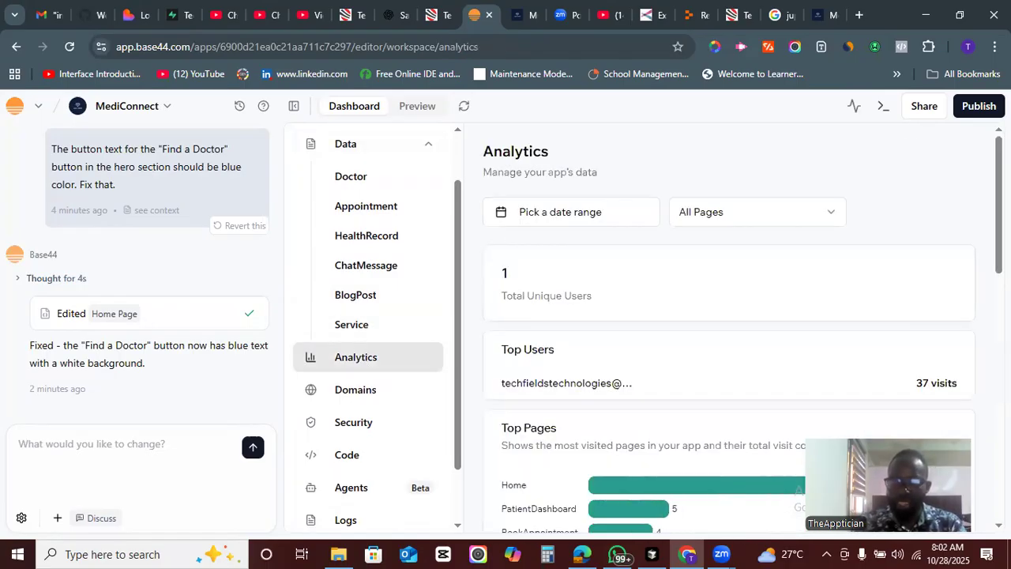
scroll(728, 332, down, 5)
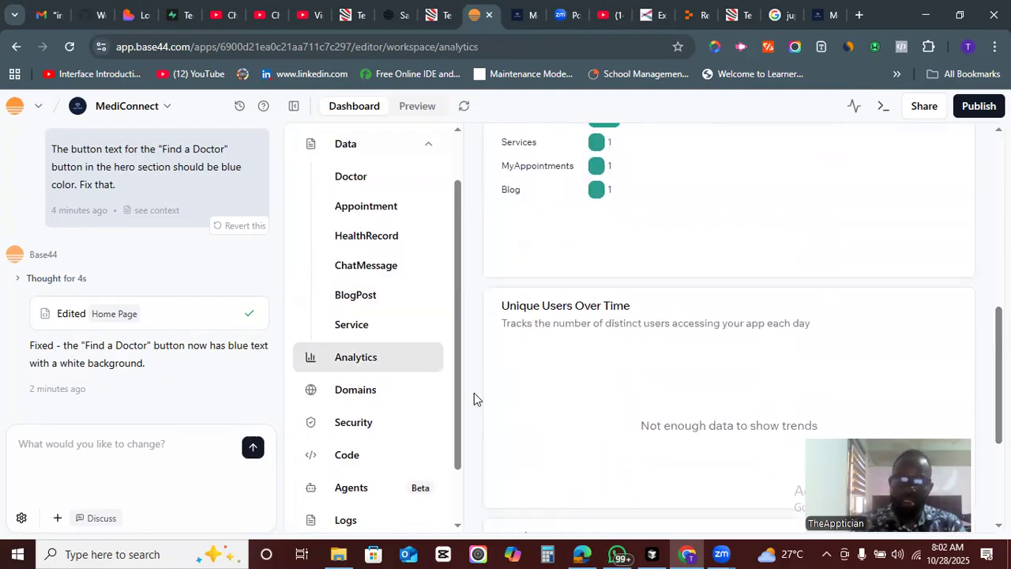
scroll(450, 411, down, 2)
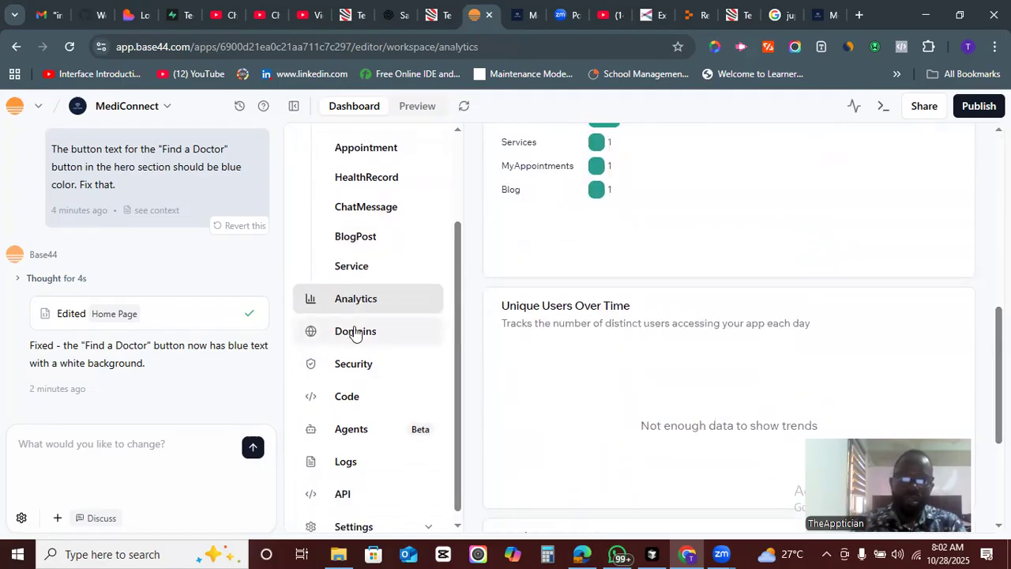
- Review the Domains, Security and Code sections of the app dashboard
click(356, 331)
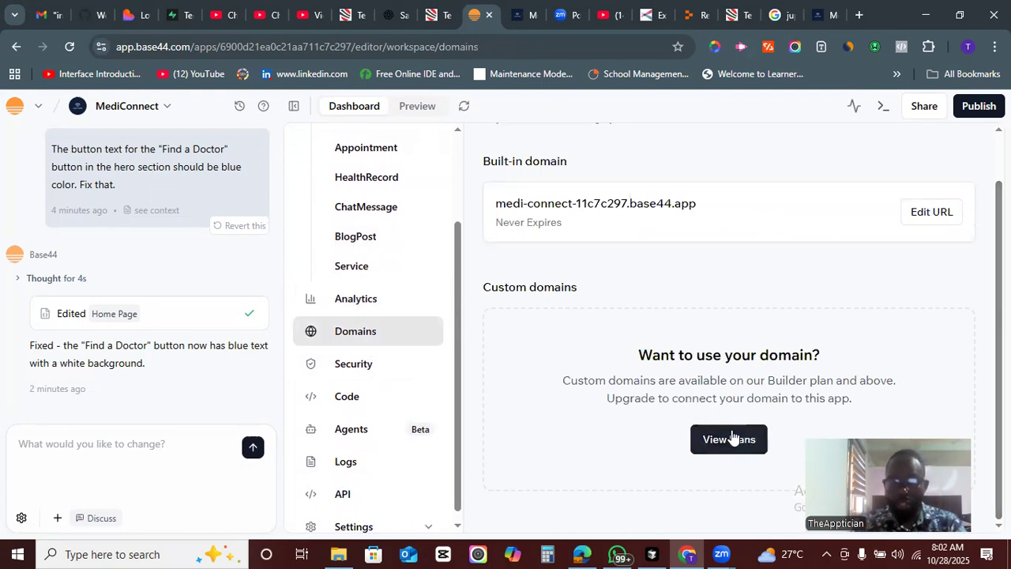
click(379, 373)
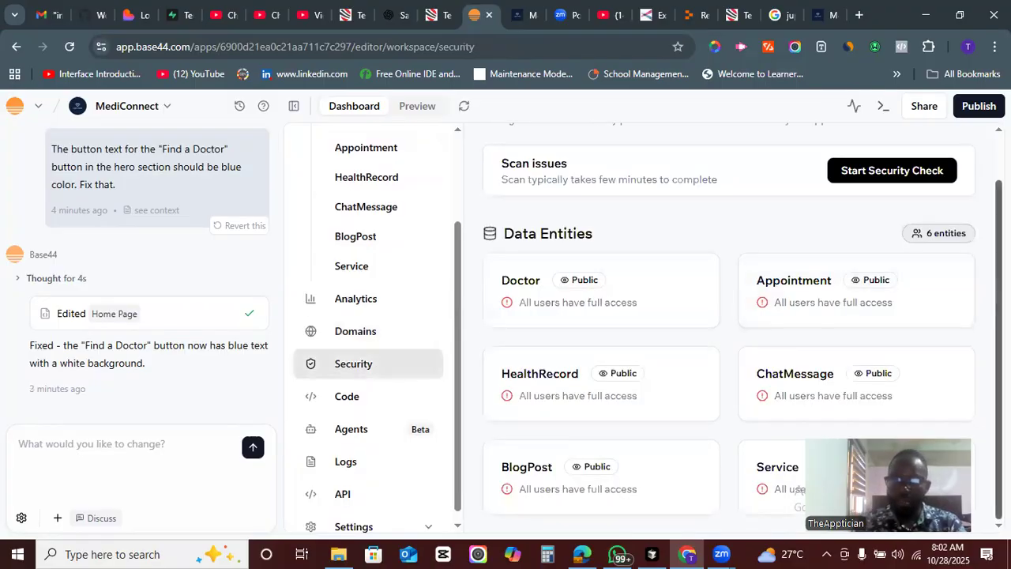
click(344, 396)
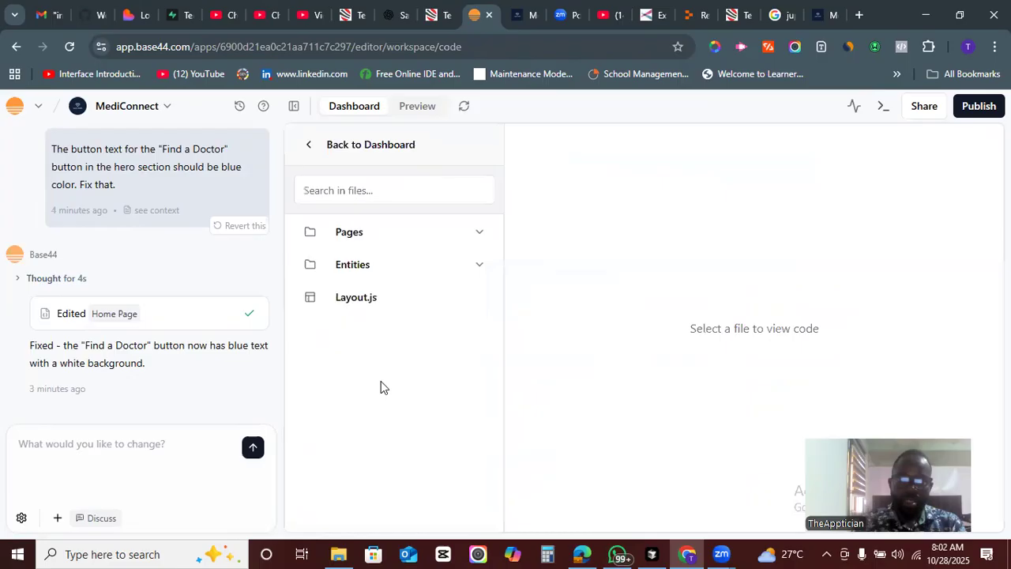